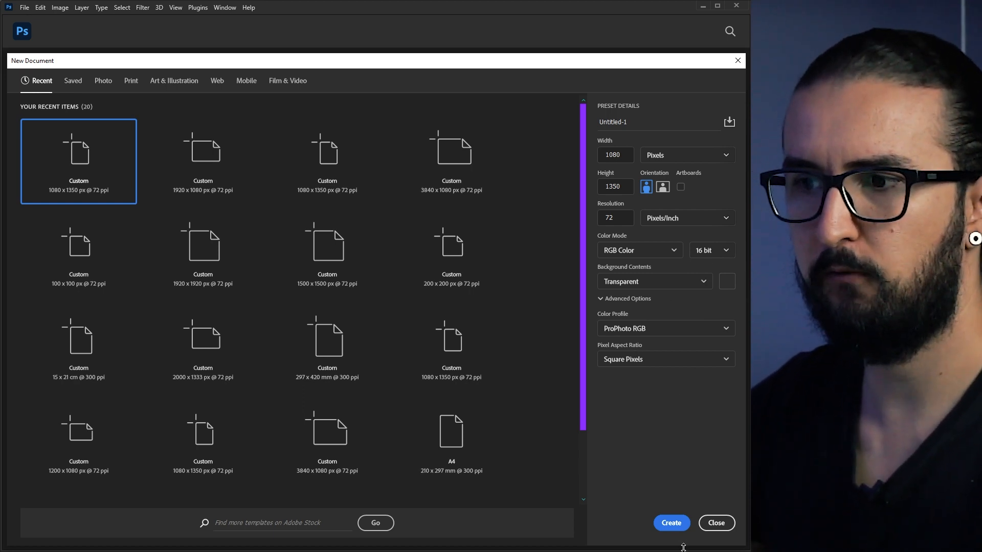
- Create the 1080 × 1350 px transparent RGB document and add a 100 × 100 px rectangle with a 5 px stroke and no fill
click(672, 523)
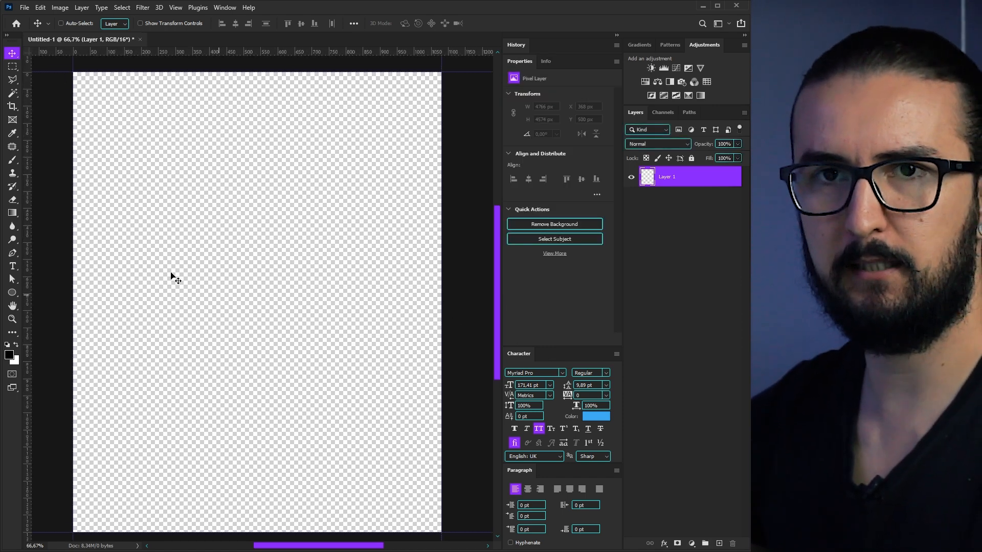
click(15, 294)
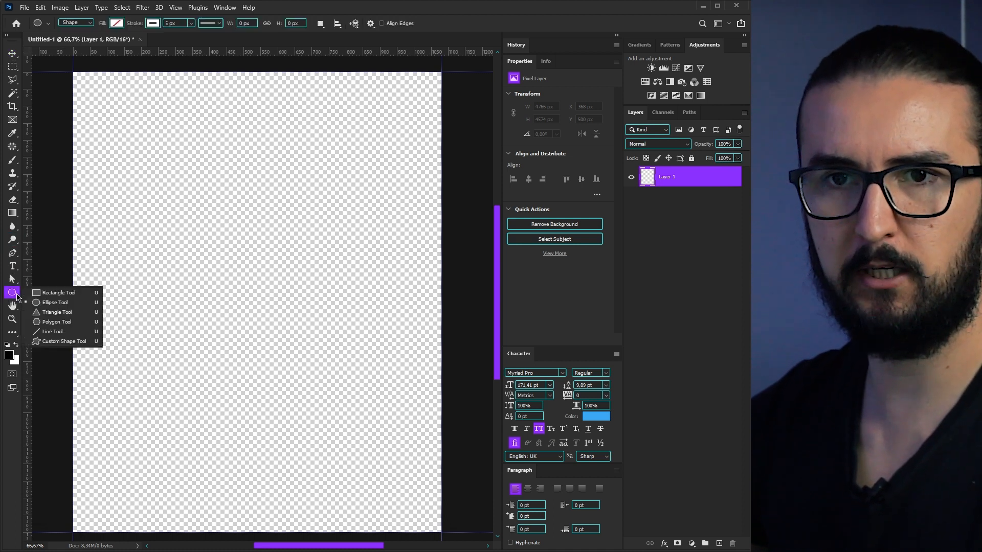
click(57, 292)
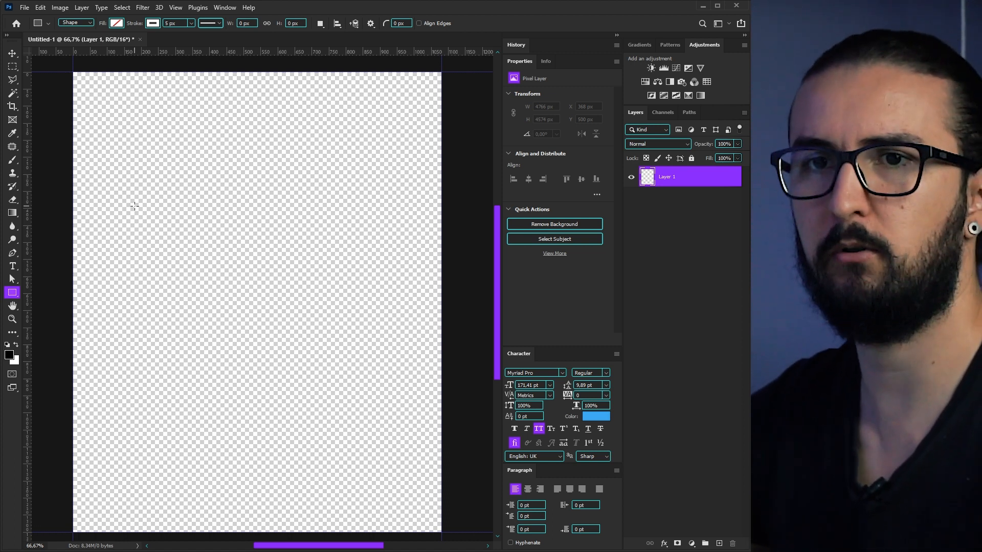
click(136, 179)
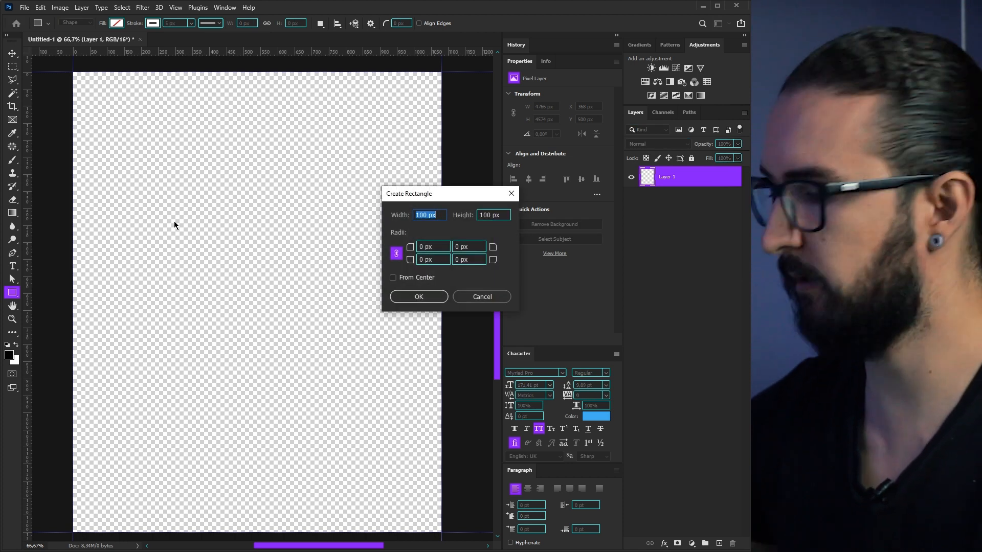
key(Return)
key(v)
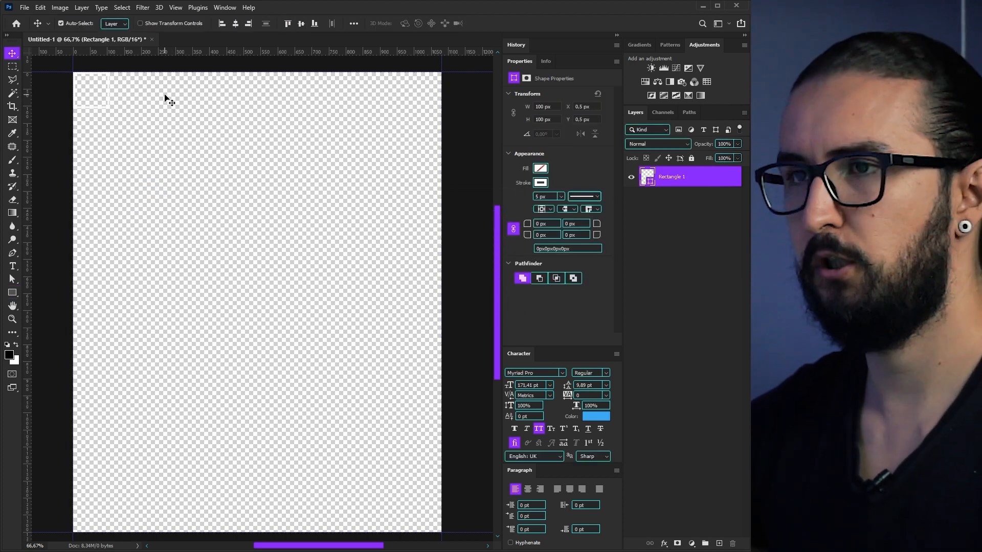
- Duplicate the 100 px square and place the two squares in the upper-left and lower-right corners of the canvas
drag(164, 96, 329, 96)
click(319, 25)
click(249, 24)
key(ctrl+d)
- Set the stroke colour of both corner squares to black
shift+click(678, 199)
click(541, 184)
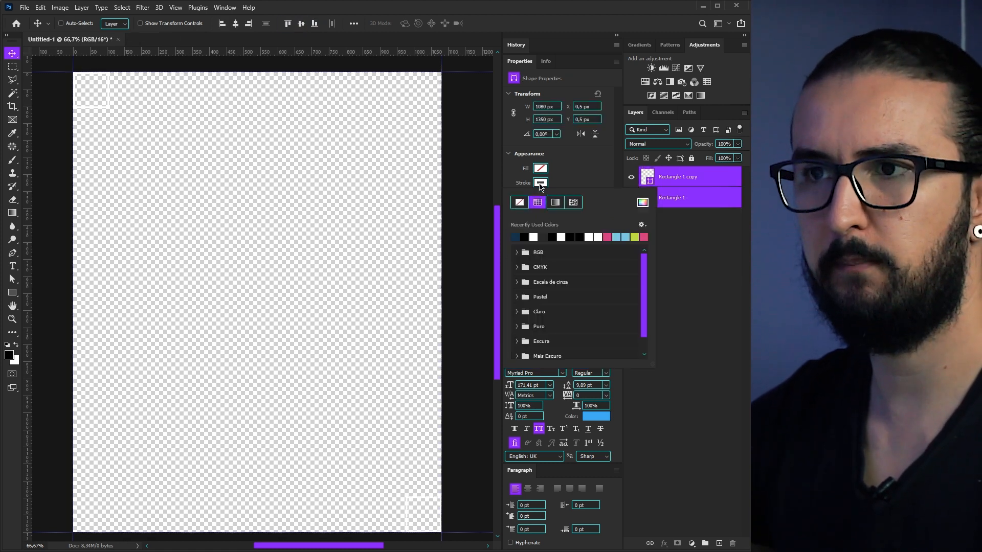
click(553, 238)
- Place horizontal and vertical margin guides along the inner edges of both corner squares and delete the squares
drag(142, 52, 141, 106)
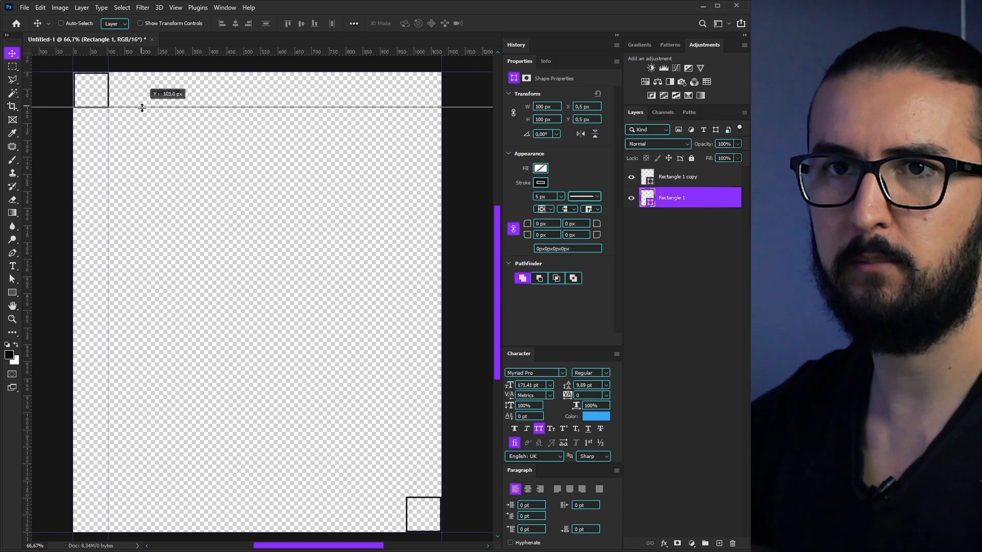
drag(339, 54, 403, 497)
click(680, 176)
drag(407, 54, 407, 312)
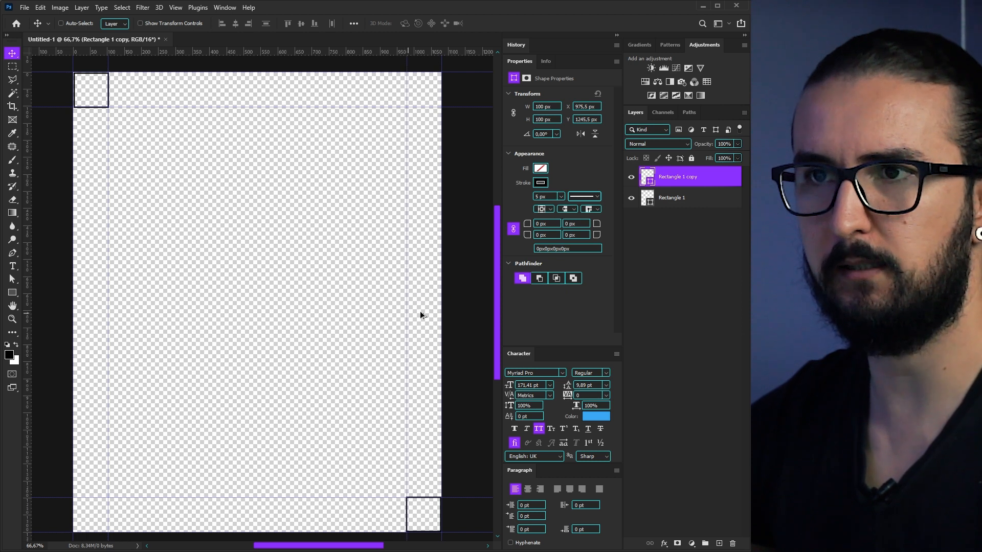
key(Delete)
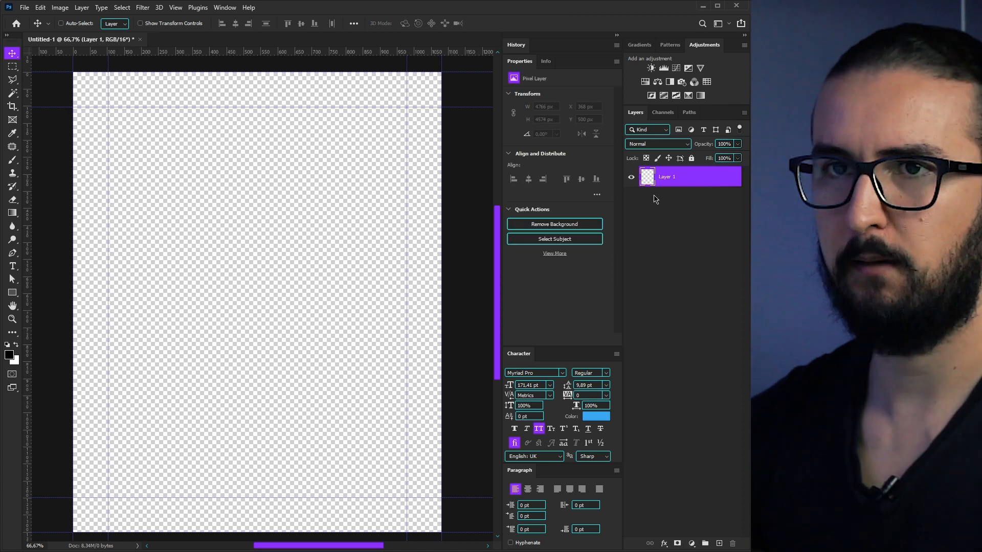
- Check the masked child photo layers one by one and make all three visible
drag(300, 243, 309, 242)
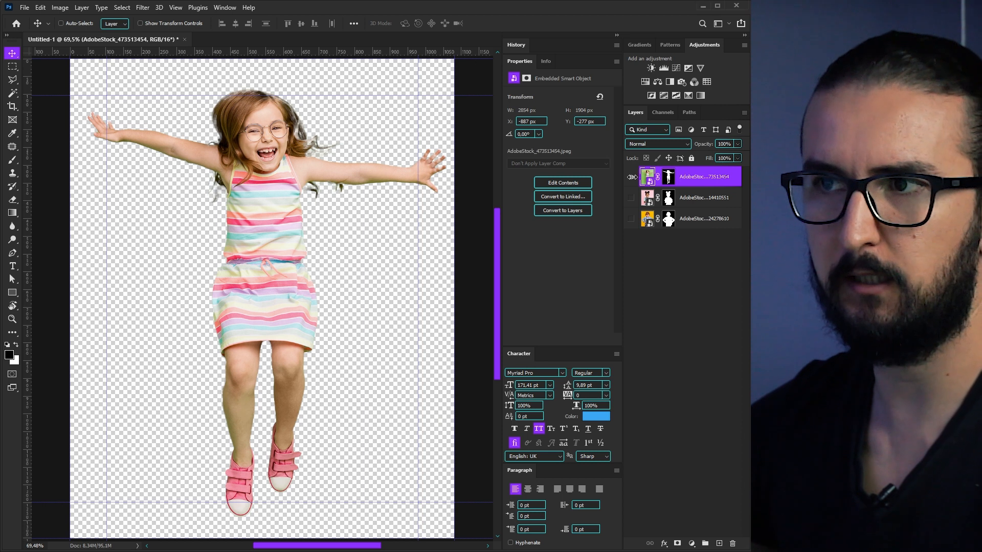
click(631, 177)
click(631, 199)
click(631, 199)
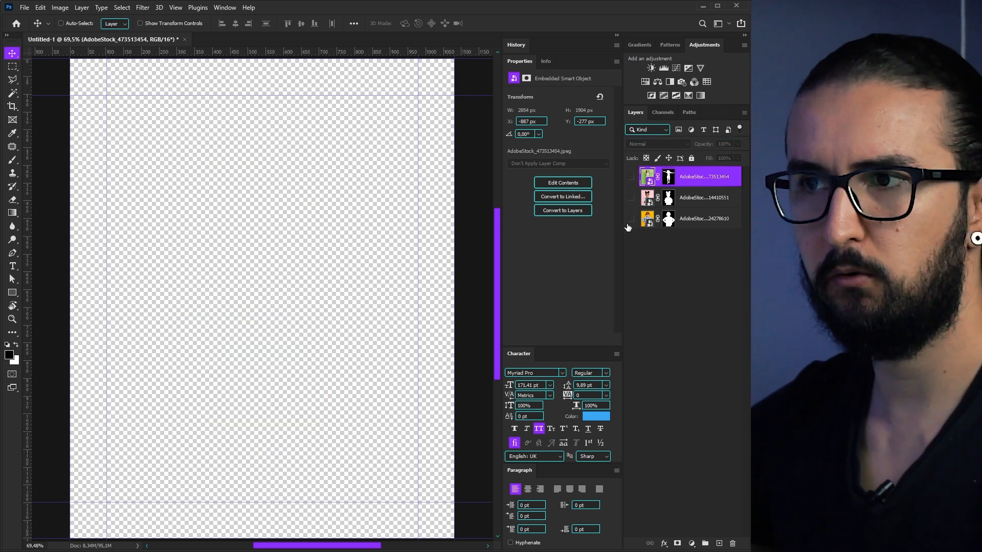
click(630, 220)
drag(632, 199, 631, 177)
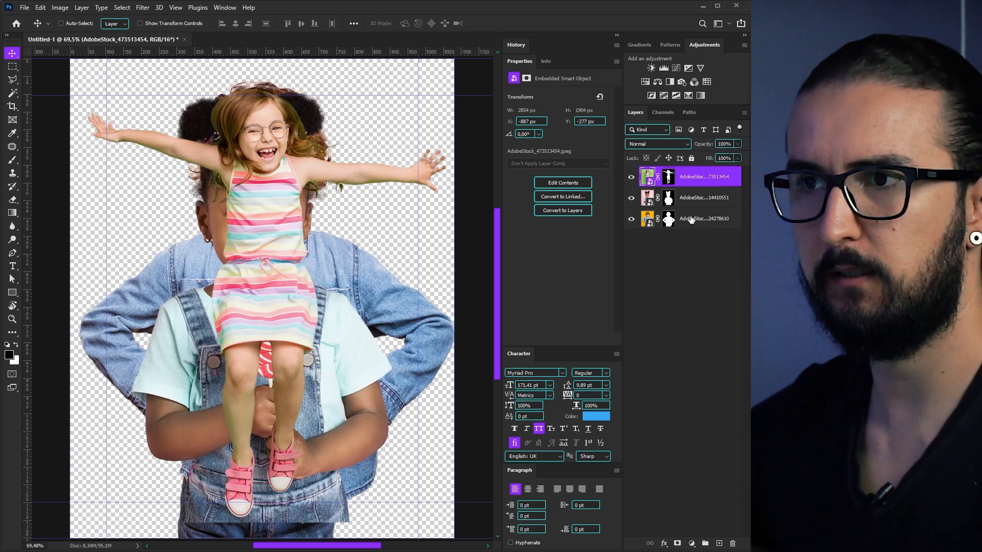
- Scale the three child photo layers together to about 67% and centre them on the canvas
click(688, 220)
shift+click(688, 181)
key(ctrl+t)
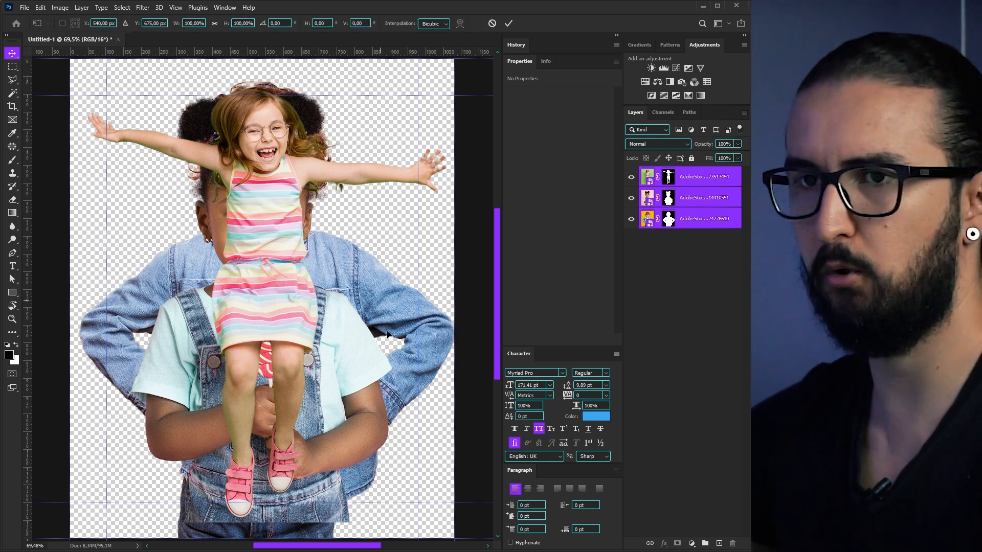
key(ctrl+0)
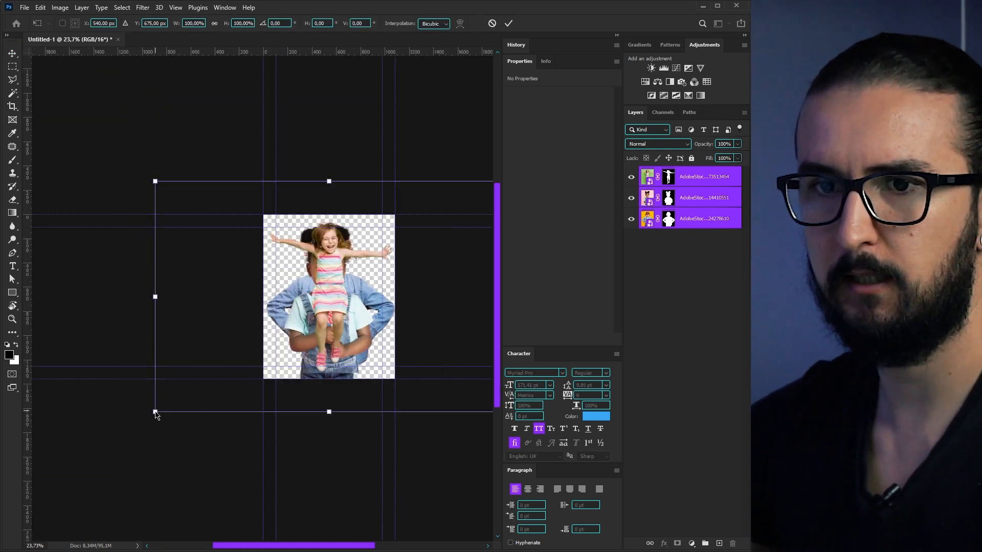
drag(169, 404, 210, 372)
key(Return)
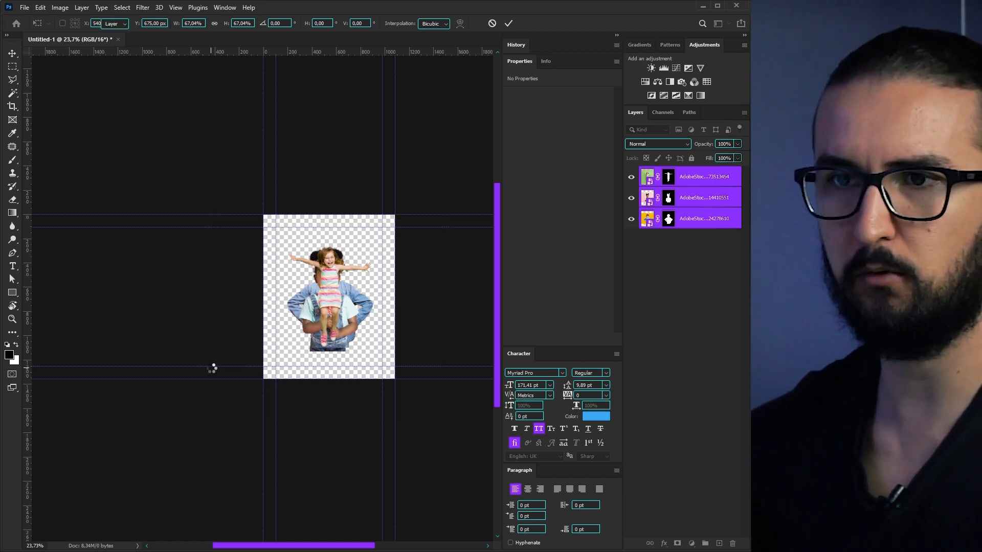
drag(321, 352, 331, 352)
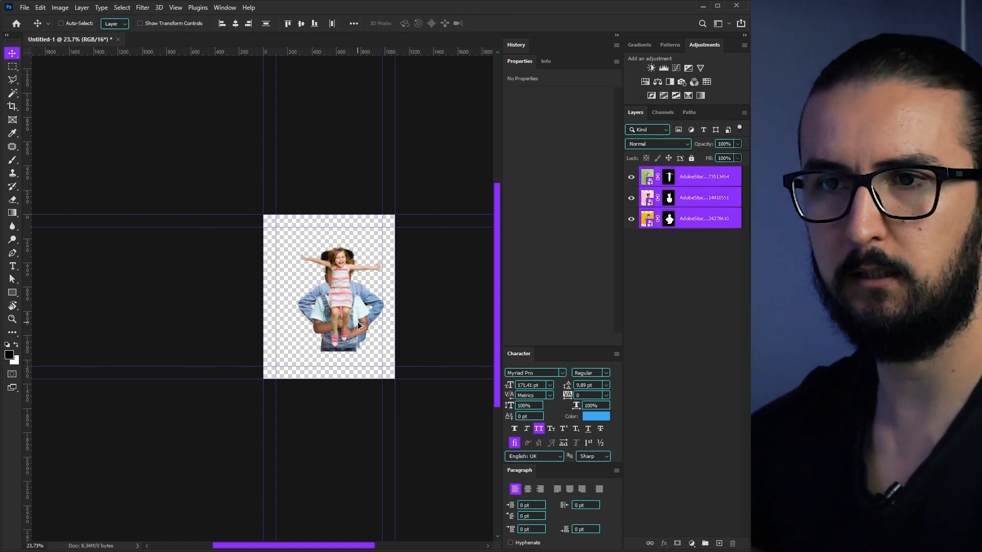
scroll(360, 326, up, 6)
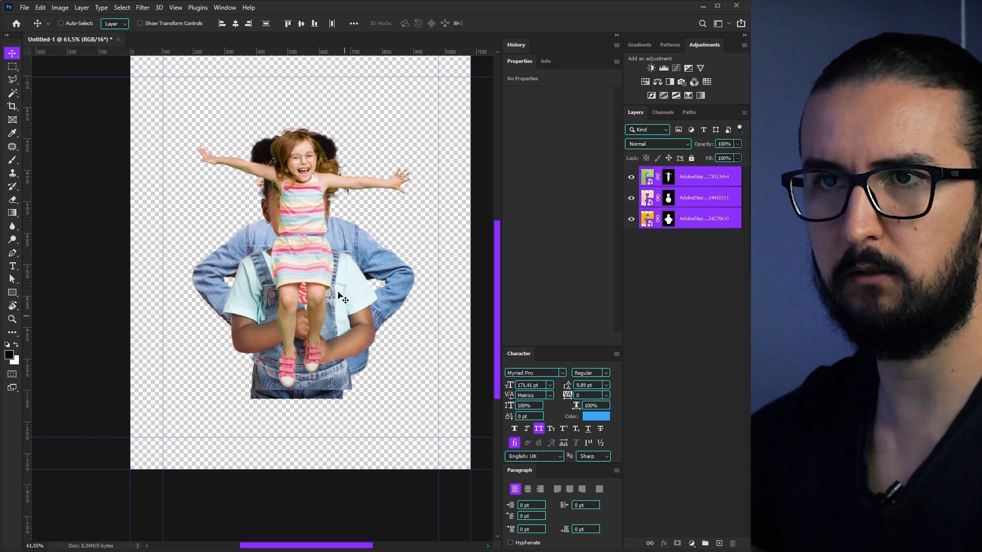
- Add a white solid colour fill layer and put it at the bottom of the layer stack
click(692, 544)
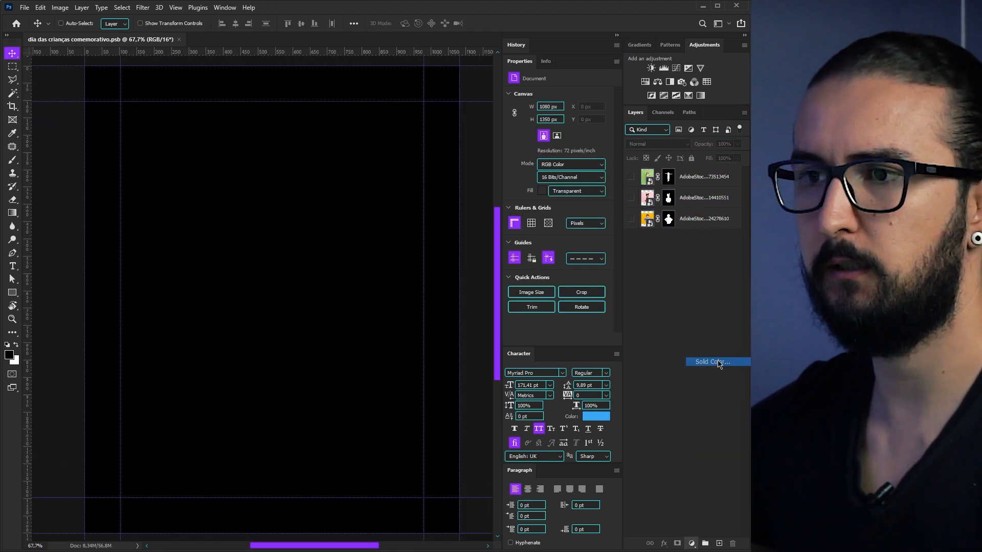
click(716, 362)
click(684, 270)
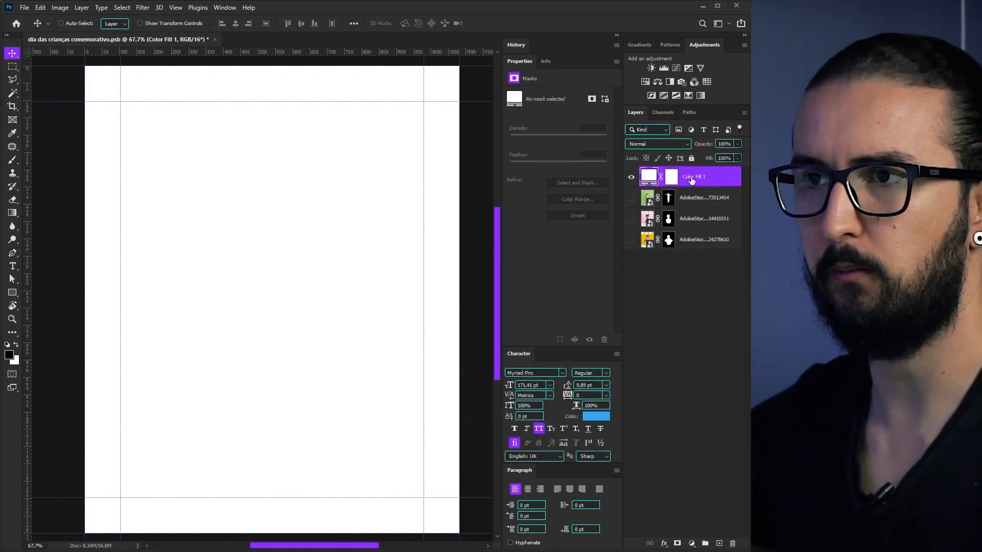
drag(692, 180, 684, 264)
- Add the text "FELIZ DIA DAS" in blue Myriad Pro above the lowest photo layer
click(686, 221)
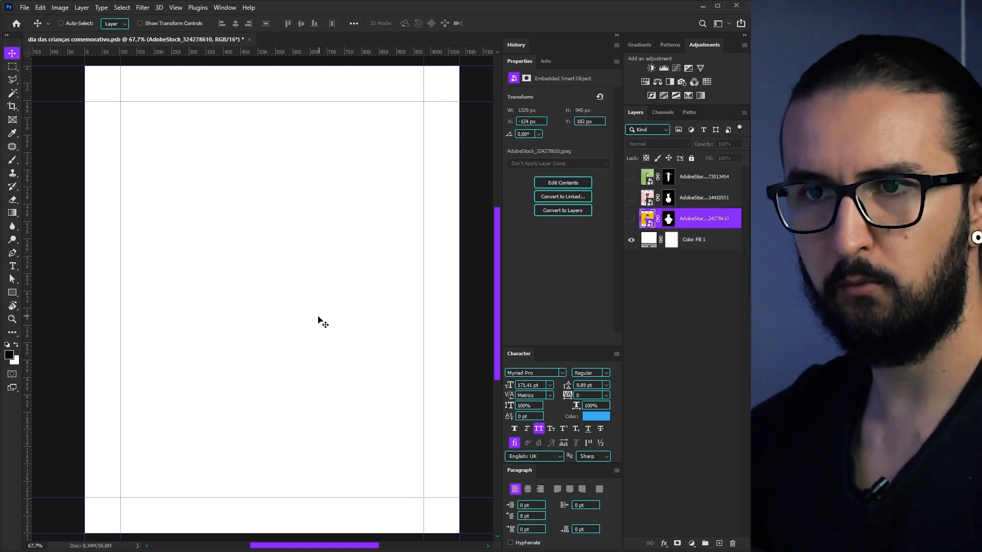
key(t)
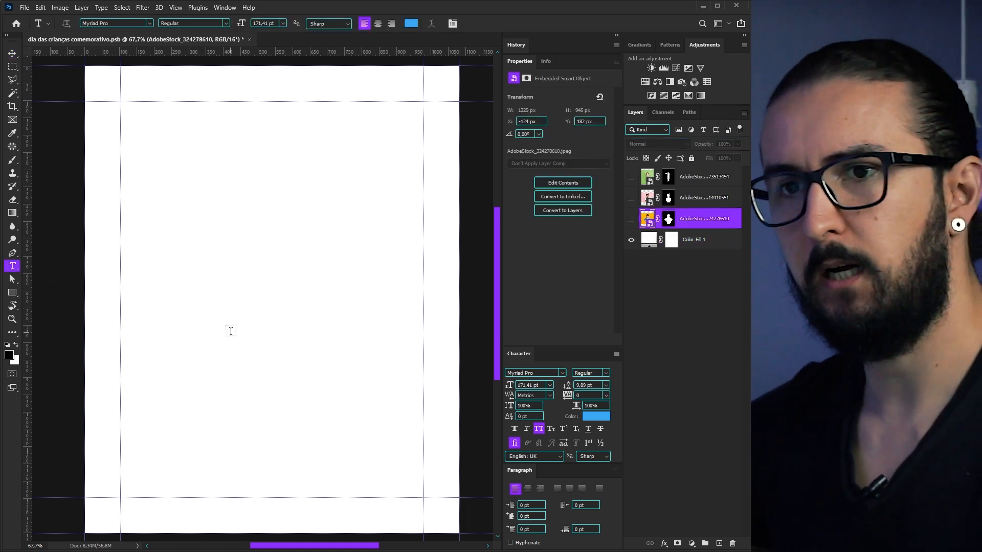
click(213, 332)
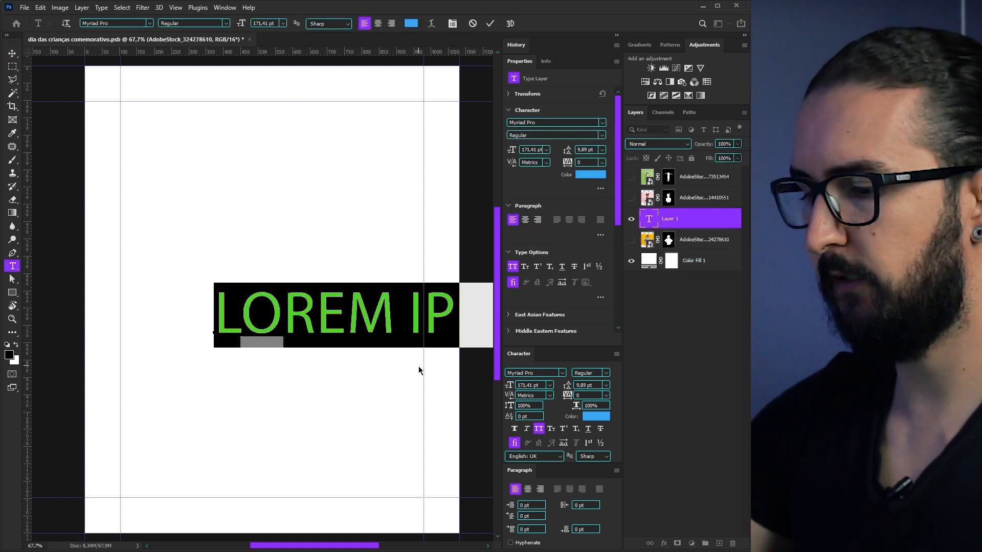
text(FELIS)
key(BackSpace)
text(Z)
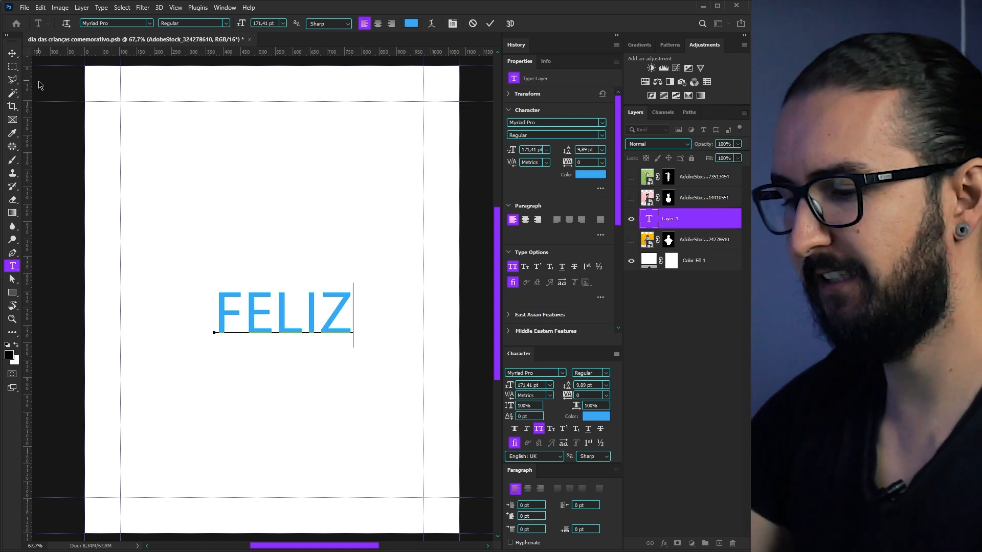
text( DIA)
key(ctrl+Return)
key(v)
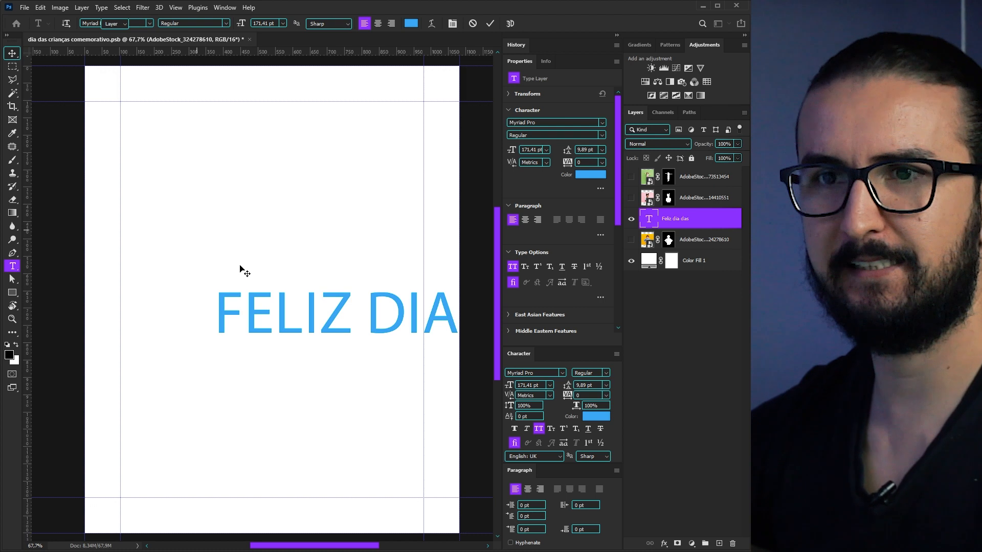
- Add "CRIANÇAS" as a separate text layer below the first line, with both lines at 125,09 pt against the left guide
drag(217, 252, 217, 279)
key(ctrl+Return)
key(v)
- Change the font of "CRIANÇAS" to Alfa Slab One and move the word slightly down and to the right
click(556, 373)
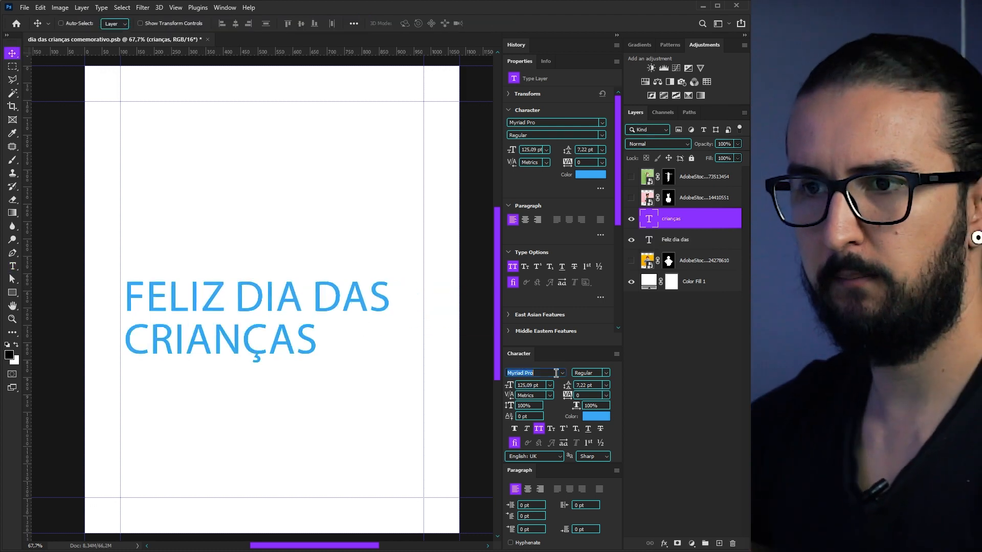
click(563, 374)
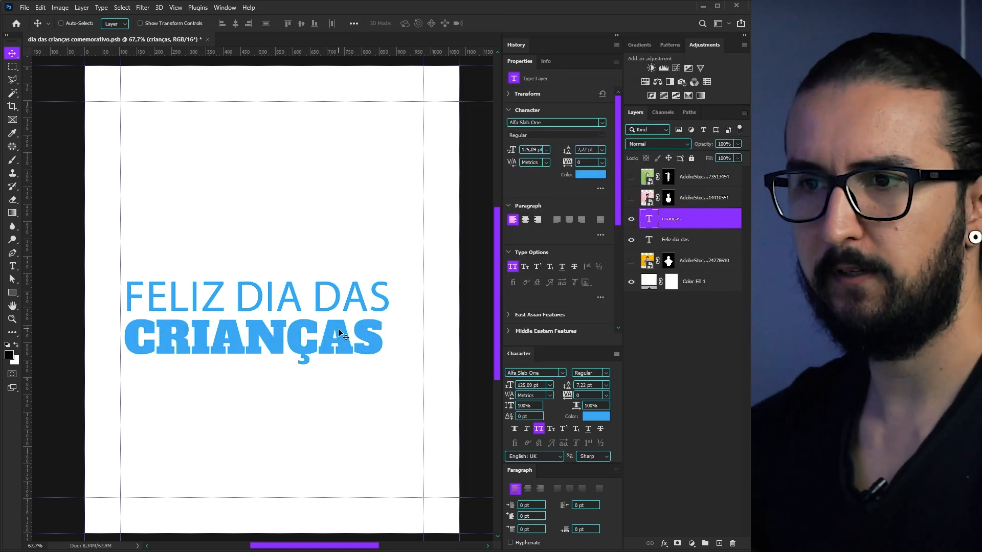
drag(328, 339, 342, 353)
- Change the font of "FELIZ DIA DAS" to Joger and position the line directly above "CRIANÇAS"
ctrl+click(336, 305)
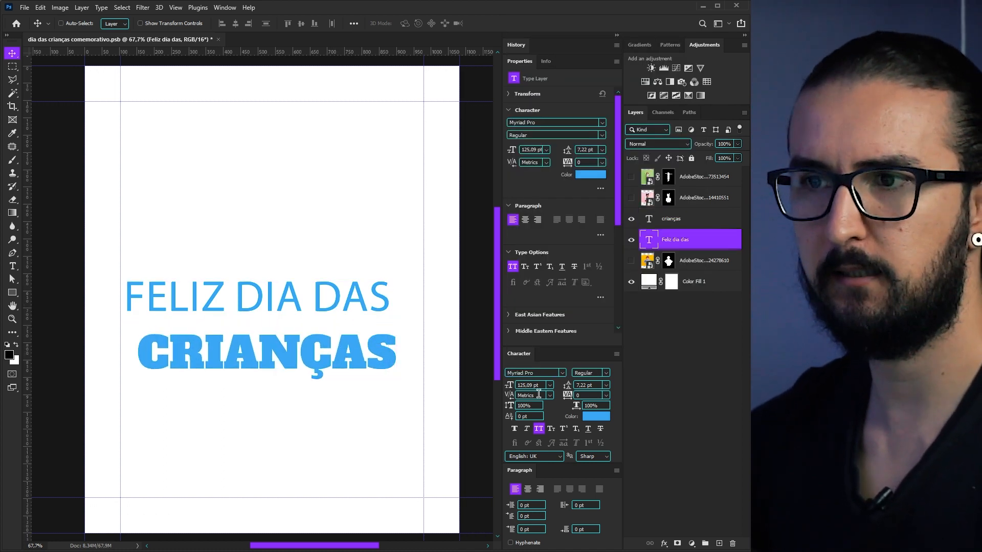
click(564, 374)
drag(711, 47, 725, 131)
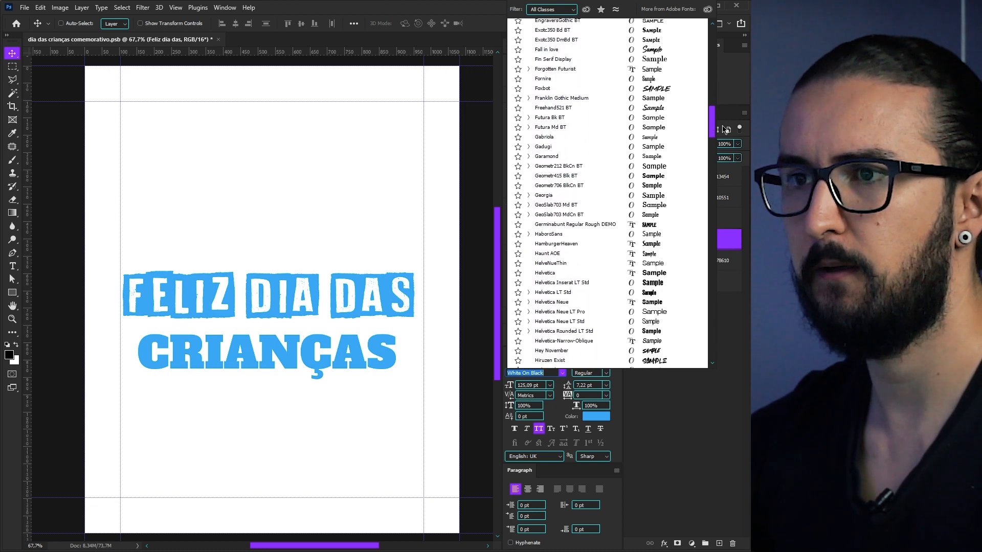
click(675, 171)
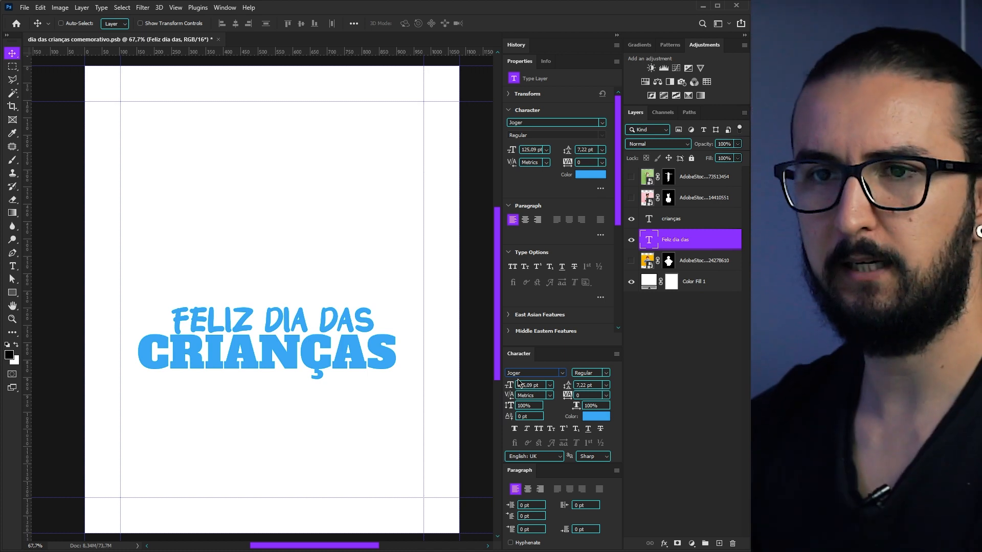
- Centre both title text layers horizontally on the canvas and move them into its lower part
click(676, 219)
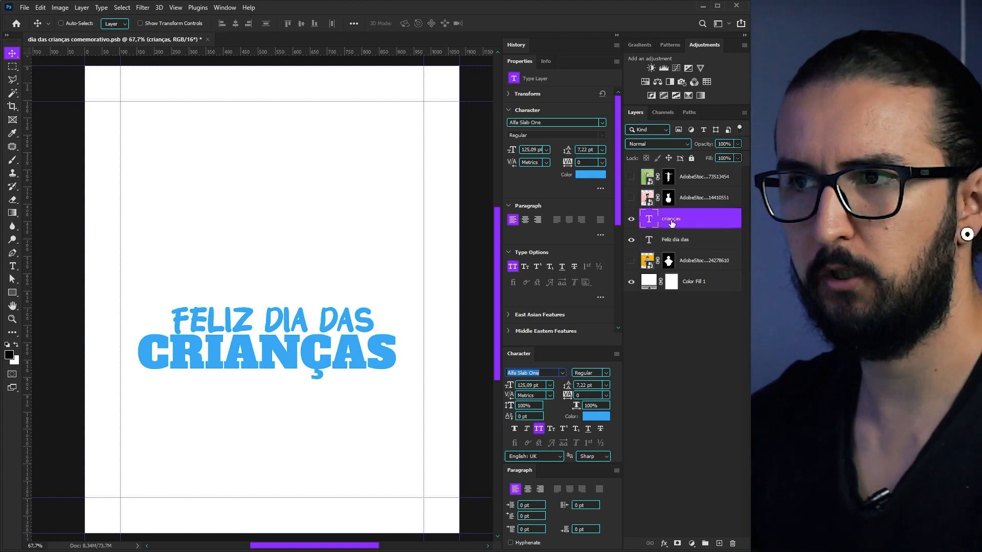
ctrl+click(680, 239)
drag(382, 326, 381, 369)
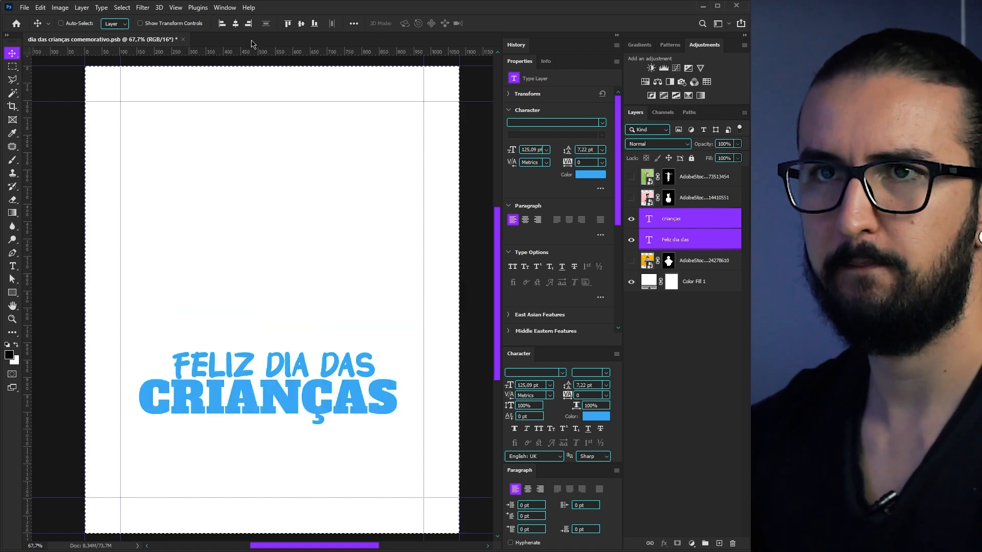
click(236, 23)
drag(324, 404, 323, 416)
- Duplicate the "CRIANÇAS" text near the upper edge of the canvas and change its wording to "12 de outubro"
ctrl+click(668, 236)
drag(362, 355, 361, 112)
double_click(648, 219)
text(12 de outru)
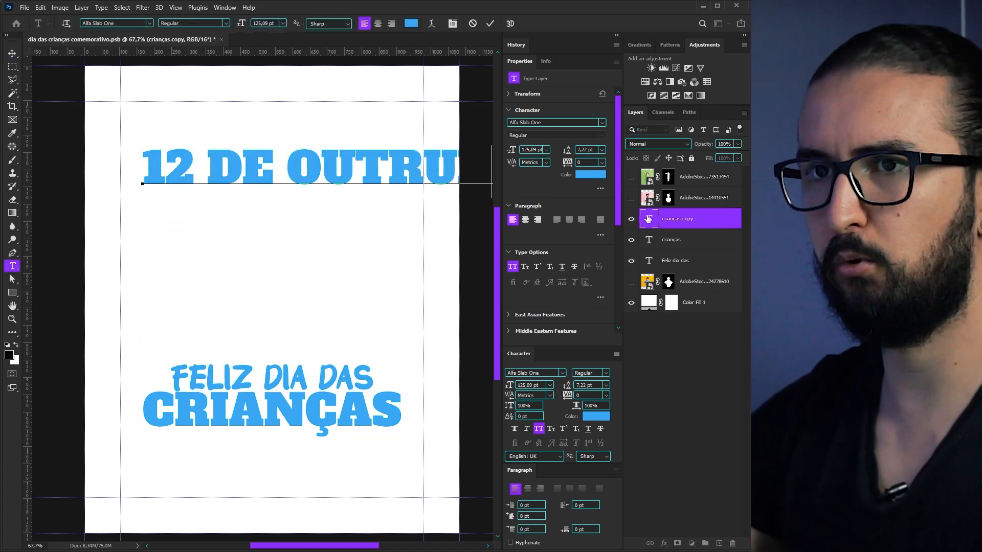
key(BackSpace)
key(BackSpace)
key(BackSpace)
text(Ubro)
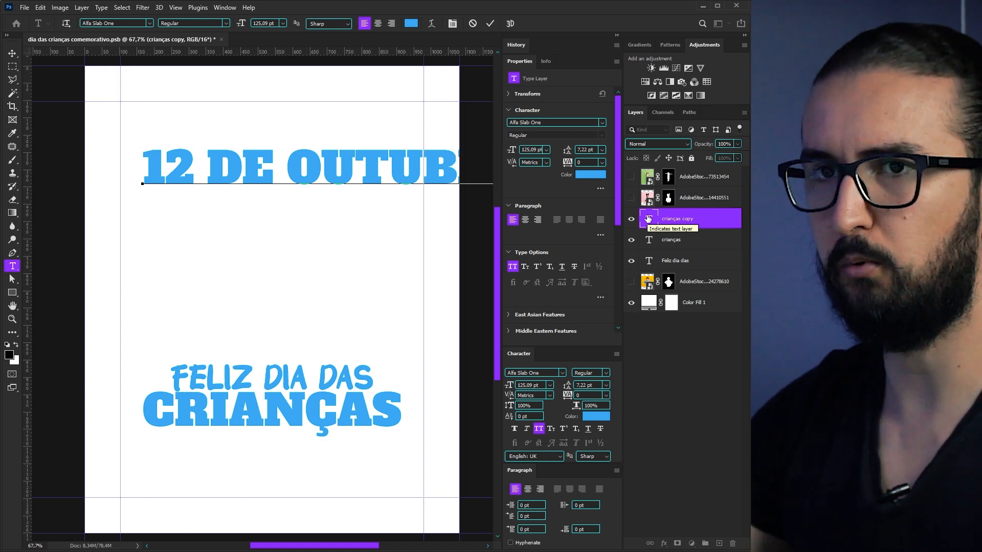
key(ctrl+Return)
key(v)
- Change the font of the "12 DE OUTUBRO" text to Arena Black
click(553, 373)
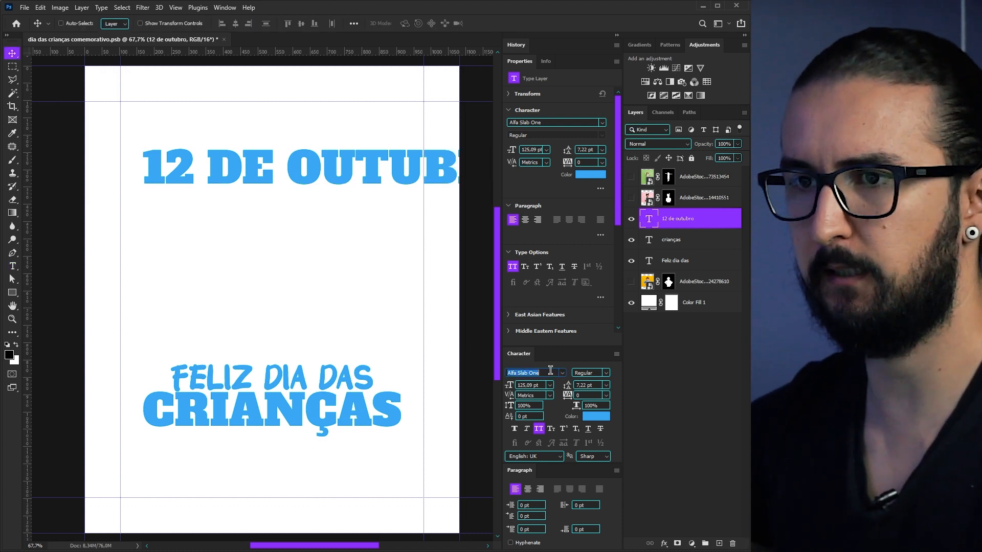
text(arena)
right_click(551, 370)
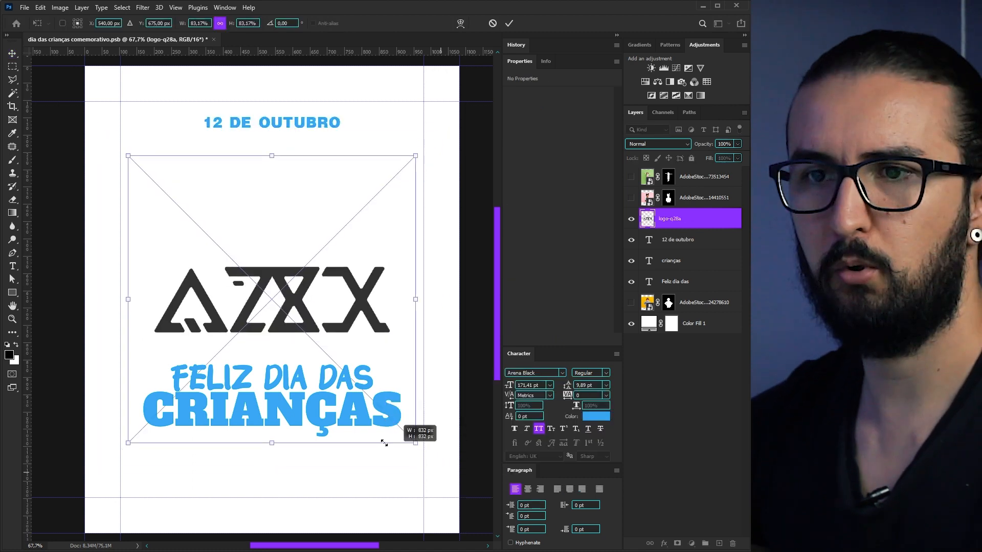
- Scale the placed logo down to a small mark and position it centred at the lower margin guide
drag(383, 438, 274, 352)
key(Return)
drag(314, 270, 340, 482)
- Place the "aurea" golden-spiral image over the full canvas height, rotated 90°, and align both title lines beneath its horizontal dividing line
drag(365, 376, 365, 361)
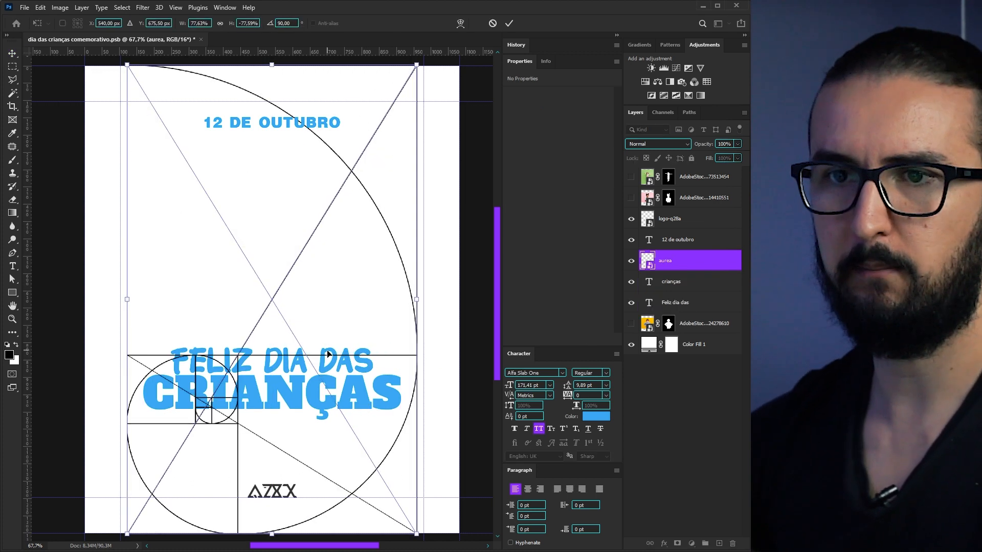
key(Return)
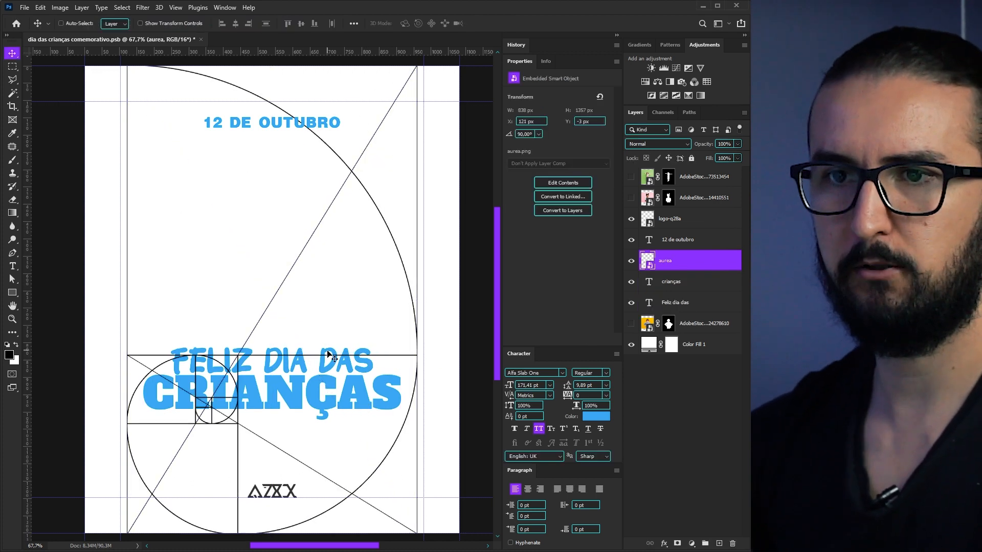
click(678, 281)
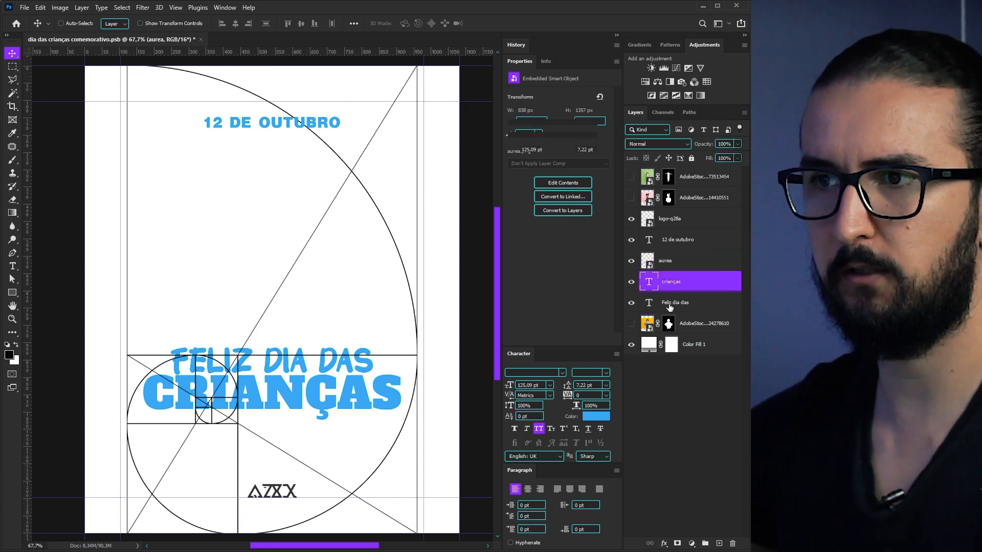
shift+click(678, 302)
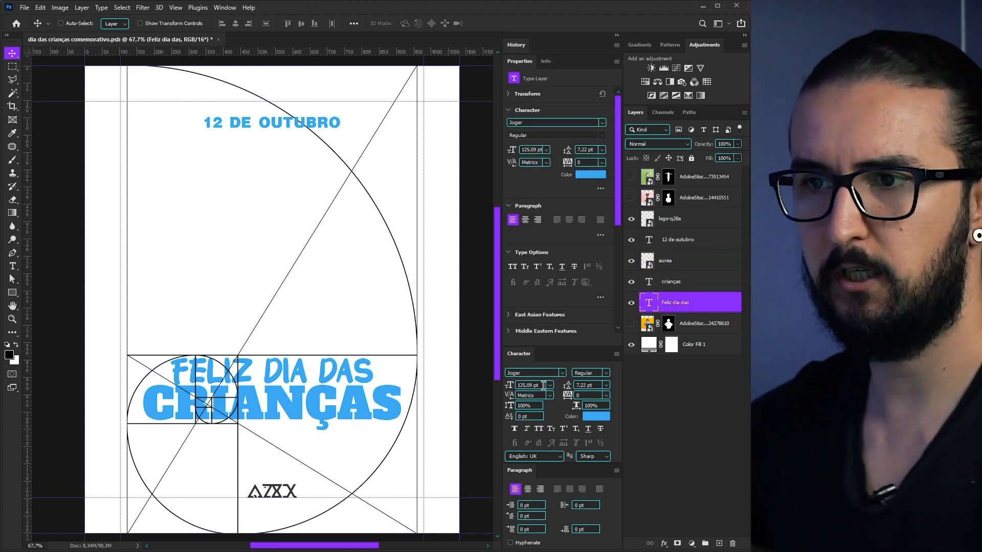
- Set the font size of "FELIZ DIA DAS" to 55 pt and of "CRIANÇAS" to 89 pt
drag(542, 386, 473, 387)
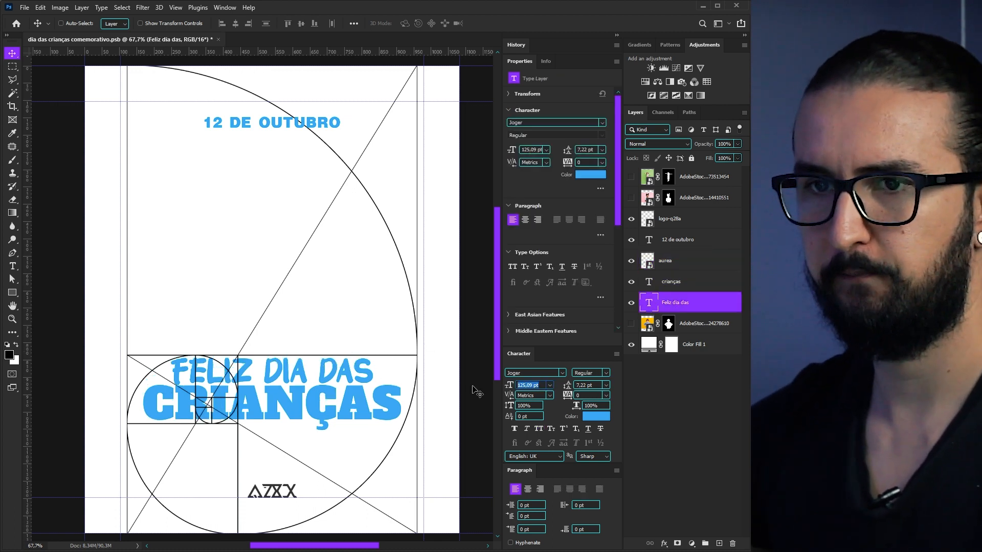
text(55)
key(Return)
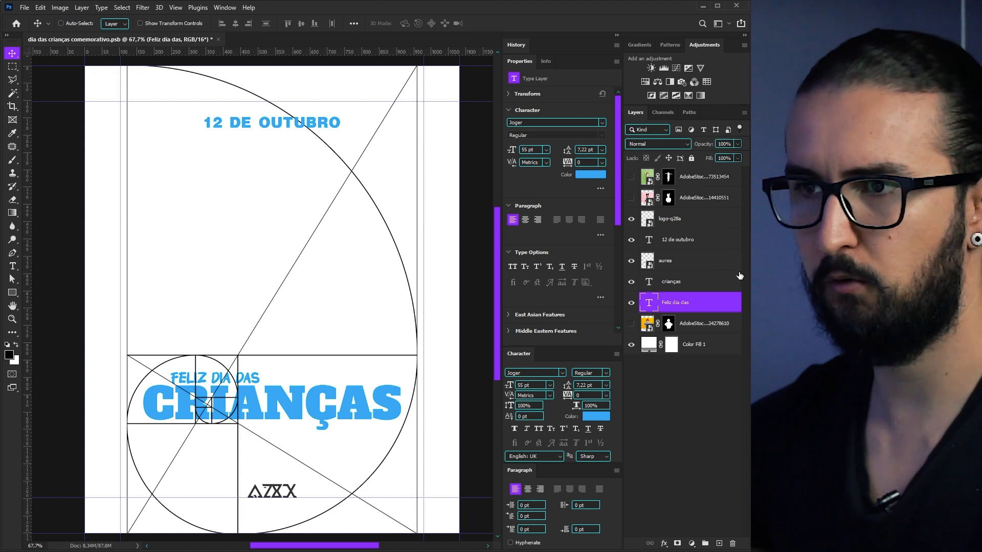
click(681, 282)
text(90)
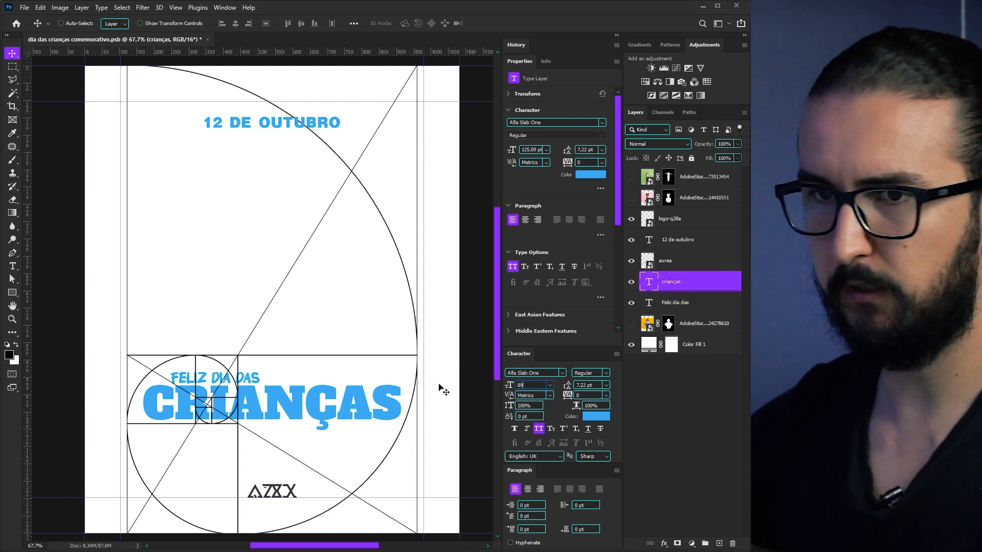
key(Return)
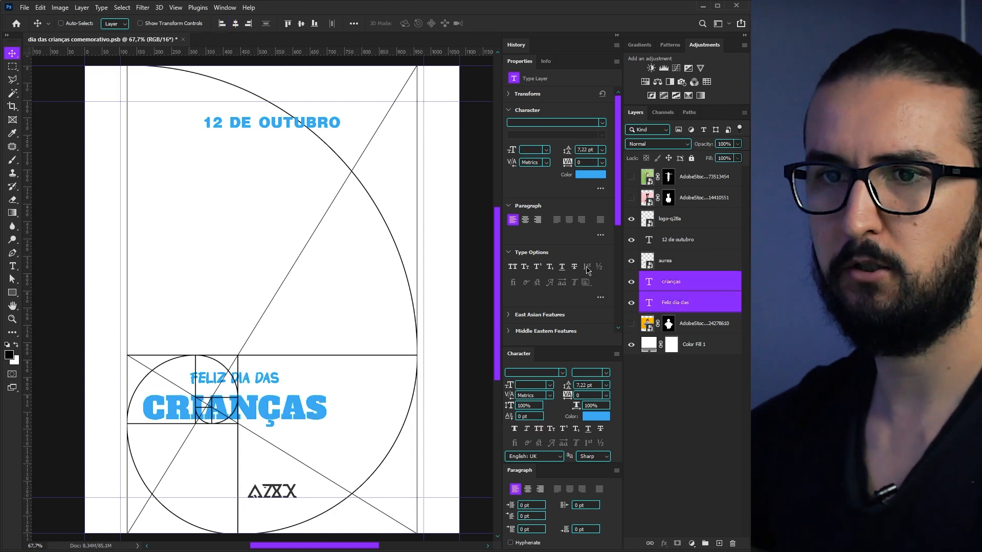
- Position the "FELIZ DIA DAS" line centred just above "CRIANÇAS", keeping its opacity at 100%
drag(292, 371, 295, 381)
key(1)
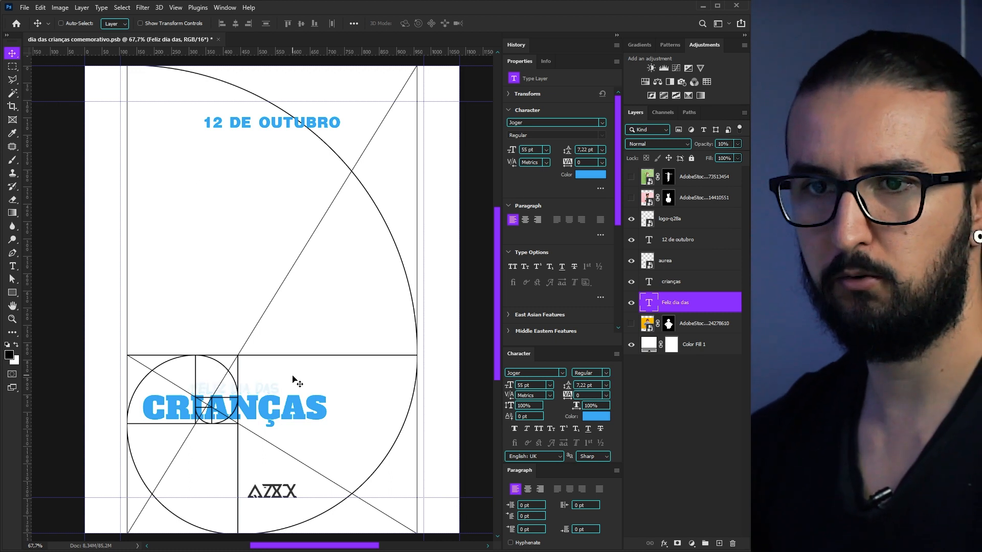
key(0)
mouse_move(268, 394)
mouse_down()
mouse_move(267, 406)
mouse_move(268, 385)
mouse_up()
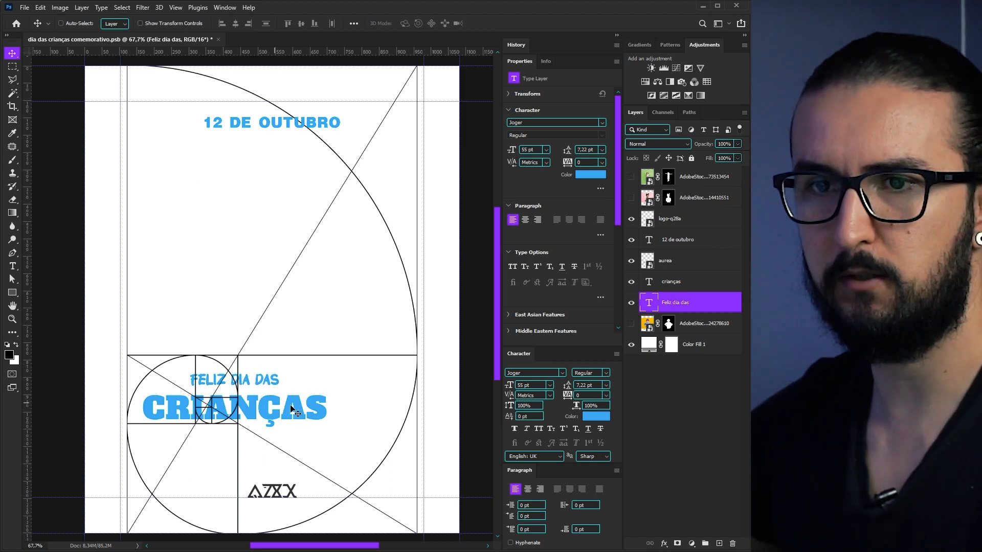
- Move "FELIZ DIA DAS" onto the "CRIANÇAS" line and scale it down to 51.15 pt
scroll(193, 440, up, 5)
key(ctrl+t)
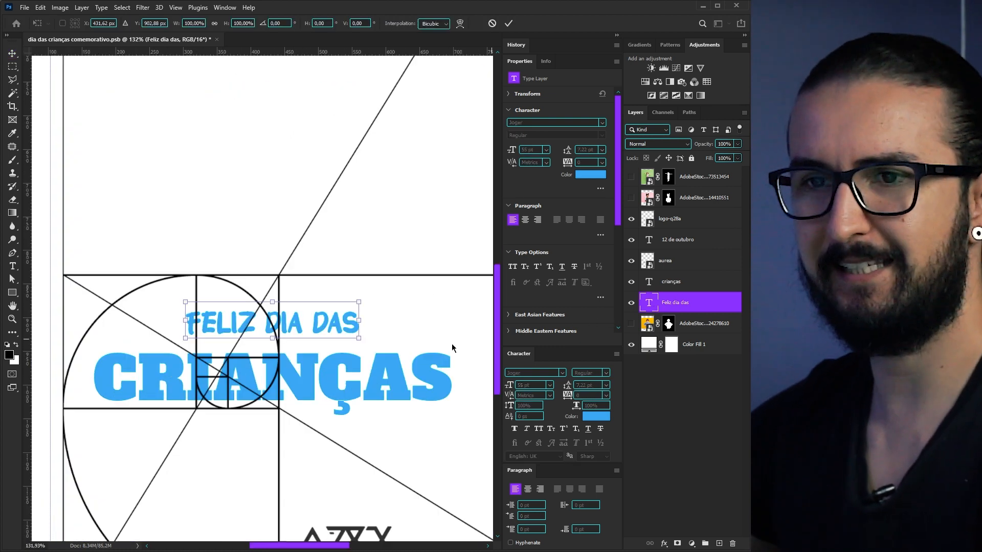
drag(322, 328, 322, 371)
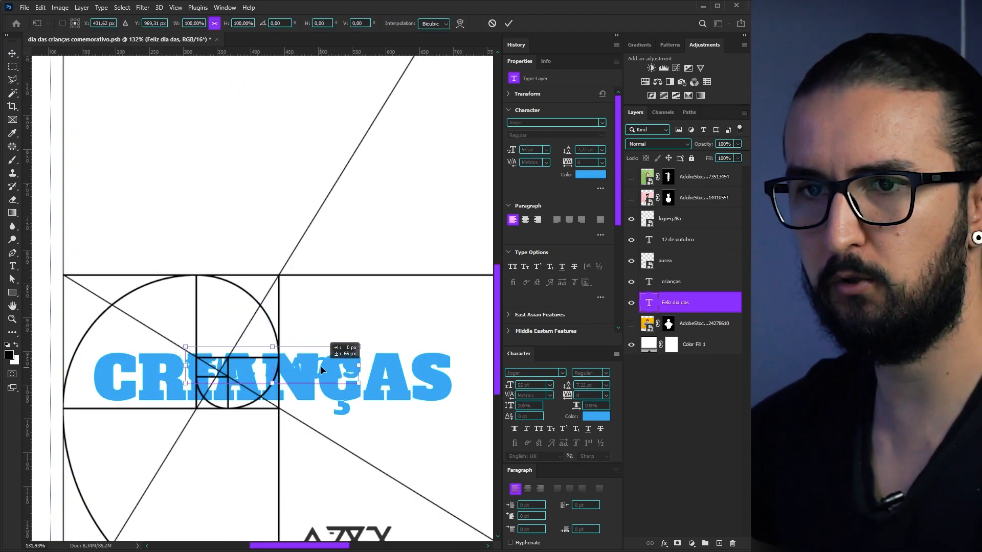
drag(360, 346, 346, 352)
key(Return)
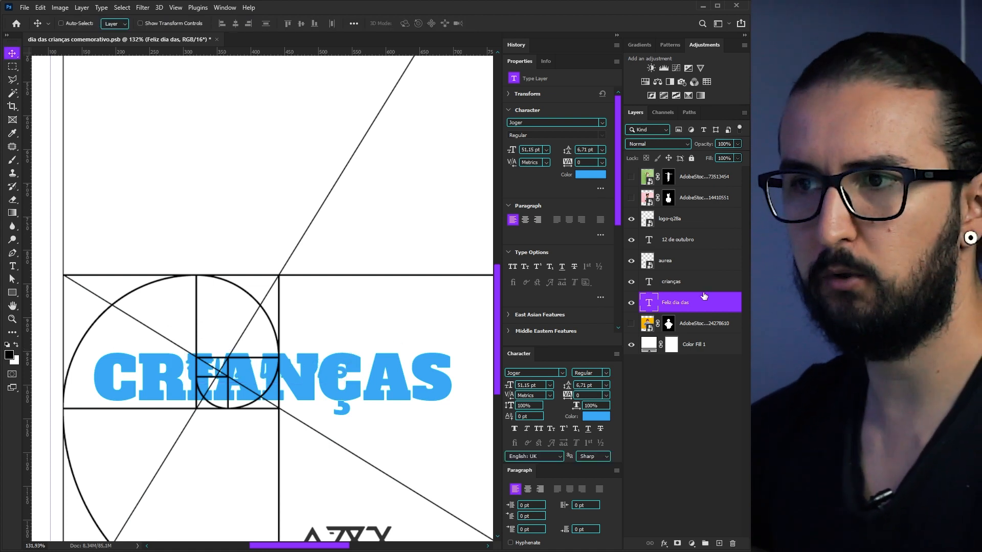
- Check "FELIZ DIA DAS" with "CRIANÇAS" hidden, then show "CRIANÇAS" again and scale it down
click(632, 282)
click(632, 282)
click(681, 282)
drag(410, 363, 383, 379)
key(ctrl+t)
drag(382, 431, 365, 416)
key(Return)
- Nudge the title text vertically so that "FELIZ DIA DAS" sits tightly above "CRIANÇAS"
key(Down)
key(Down)
key(Down)
key(Down)
key(Down)
key(Down)
key(Down)
key(Up)
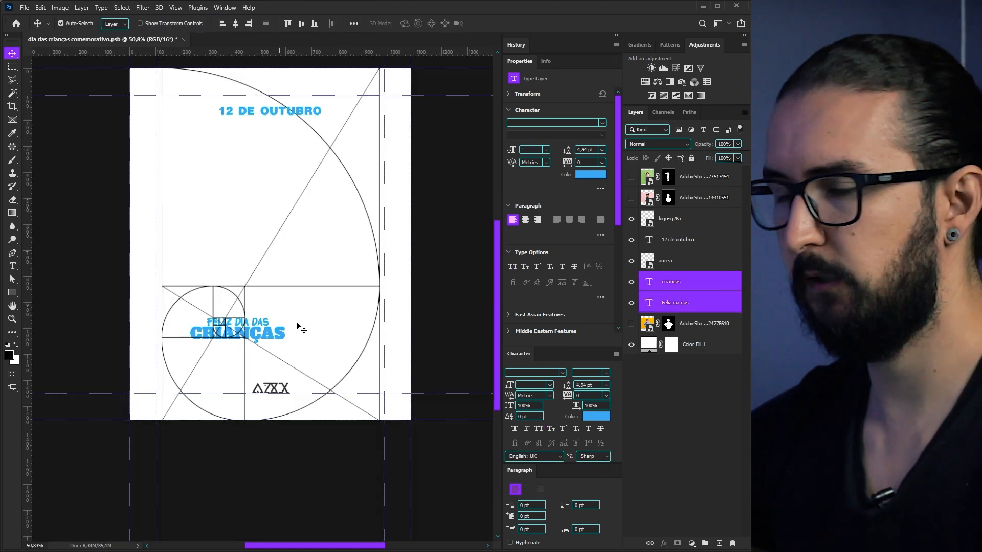
- Enlarge both title lines together until "CRIANÇAS" spans the width of the golden spiral, and centre them on the canvas
key(ctrl+t)
drag(289, 318, 376, 285)
key(Return)
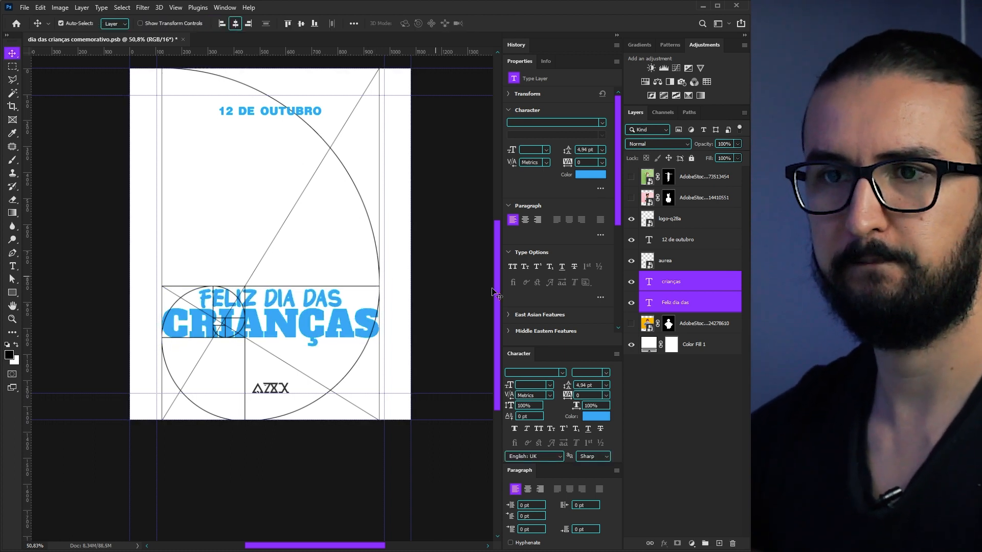
- Move the aurea guide to the top of the layer stack and hide it, and show only the boy's photo, stacked above the logo
drag(648, 265, 658, 174)
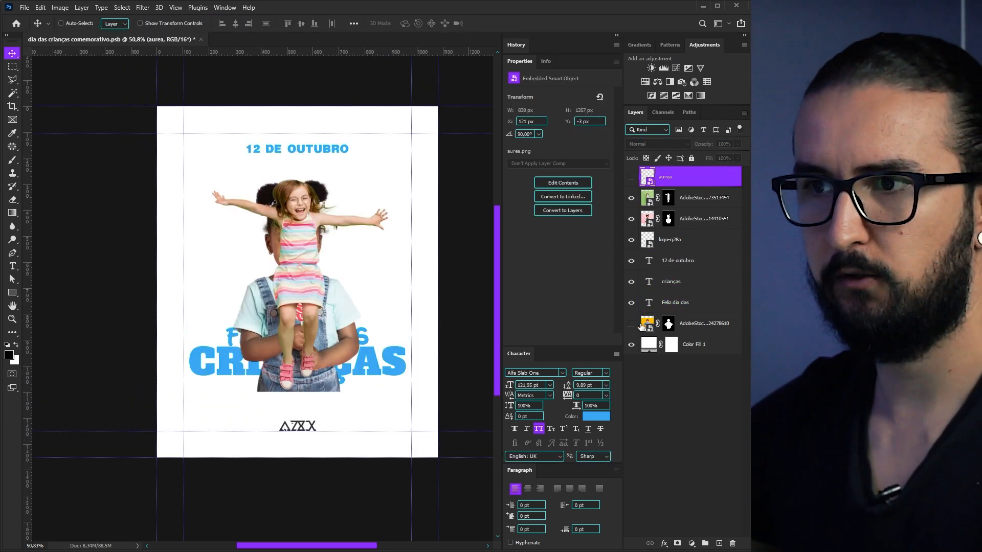
drag(648, 323, 660, 230)
click(631, 240)
key(ctrl+t)
key(Return)
click(632, 198)
click(631, 219)
- Scale the boy's photo to about 85%, and move all three child photo layers beneath the title text layers
key(ctrl+t)
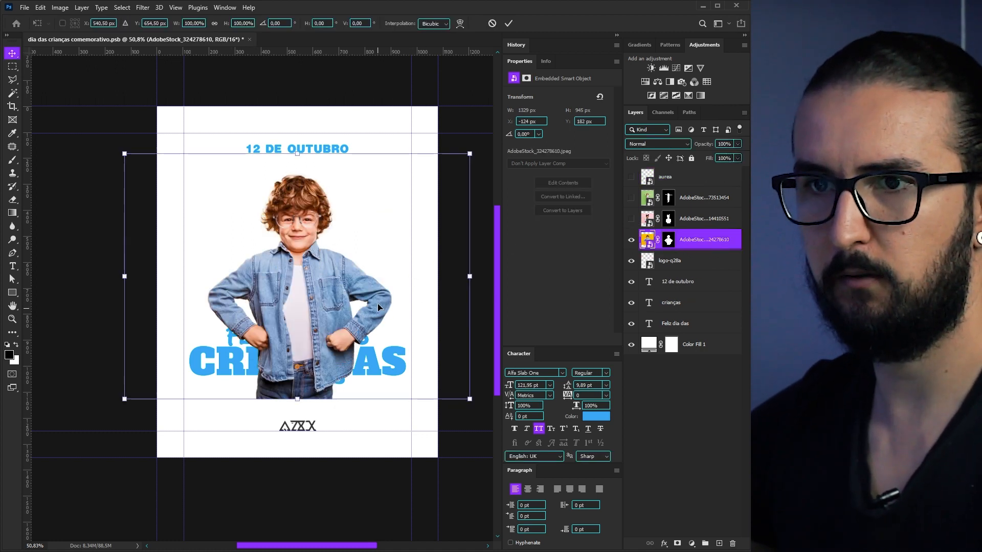
drag(466, 400, 435, 378)
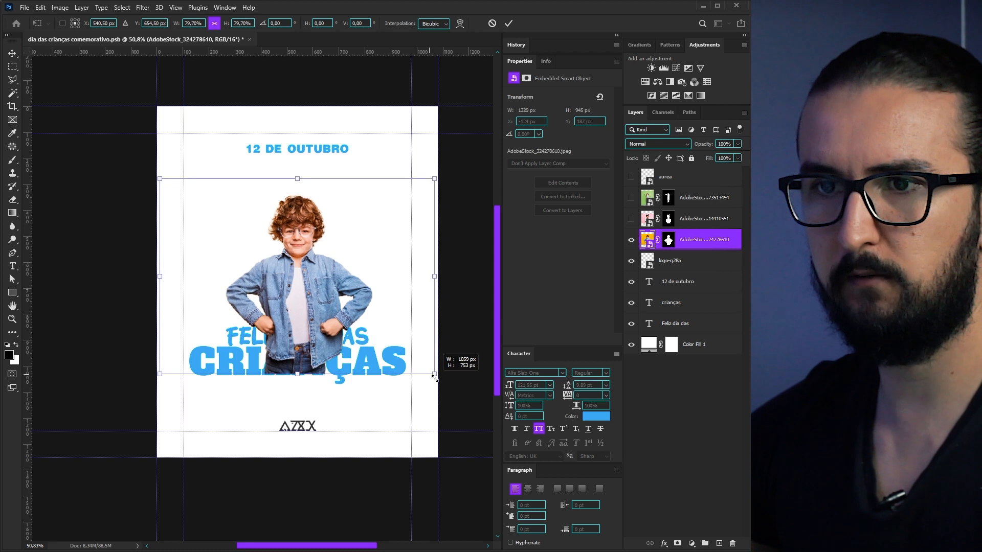
drag(435, 178, 444, 170)
drag(436, 270, 437, 262)
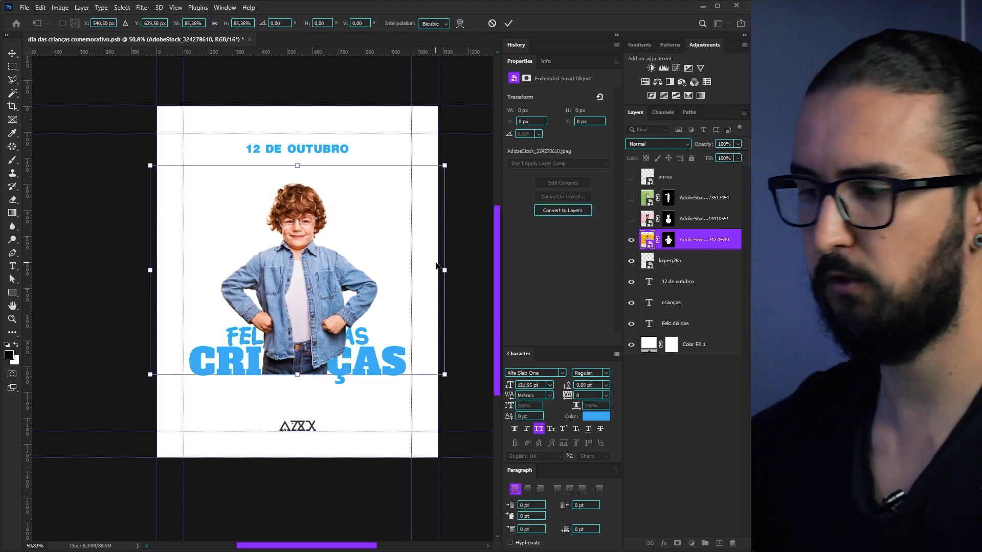
key(Return)
shift+click(705, 198)
drag(705, 198, 669, 325)
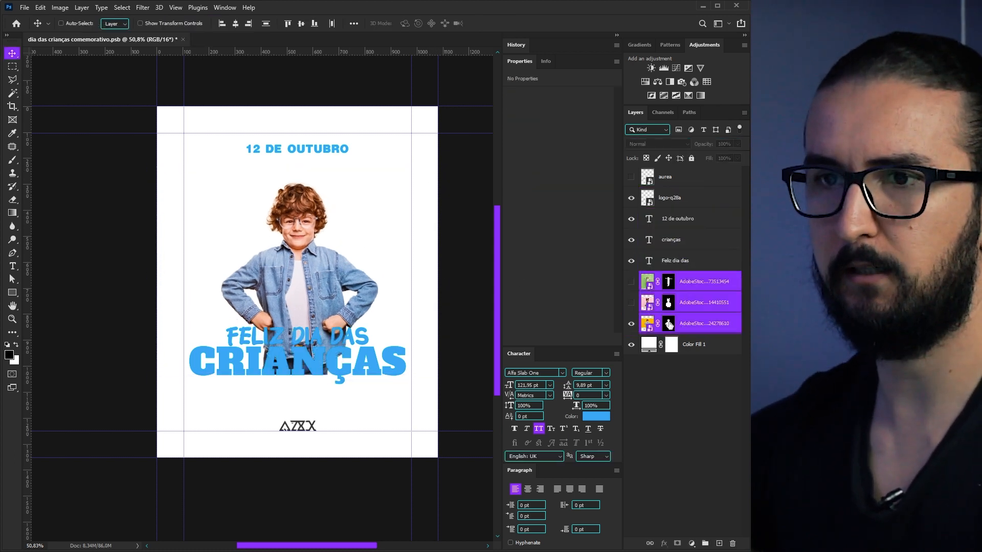
- Scale the boy's photo to about 71% on the left half of the canvas and nudge it down behind the title
ctrl+click(358, 336)
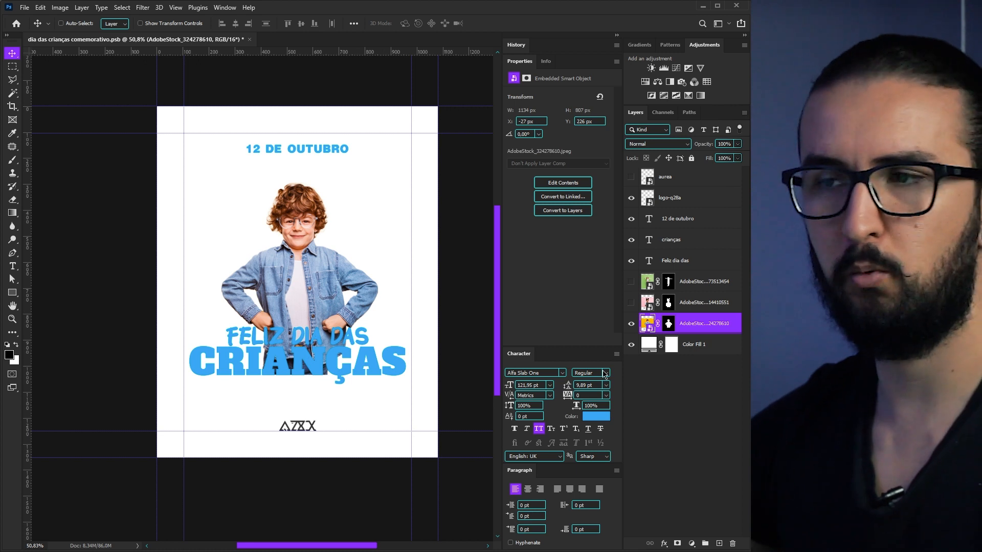
key(ctrl+t)
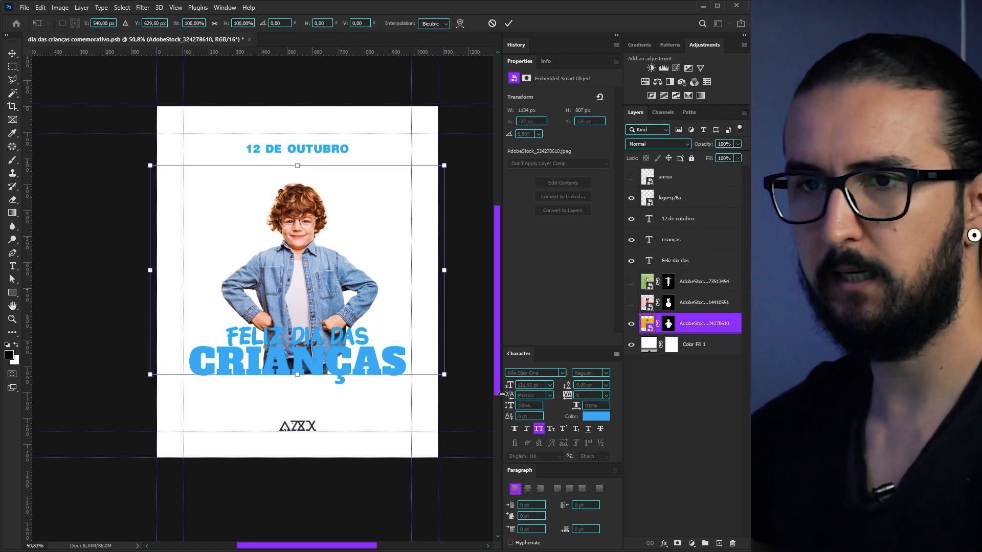
drag(443, 375, 416, 362)
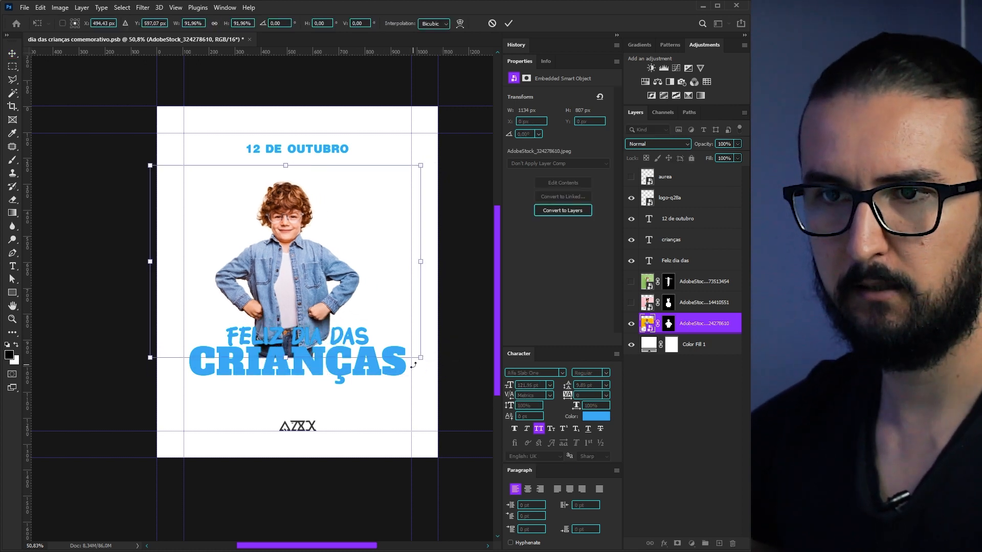
key(ctrl+z)
drag(444, 165, 360, 225)
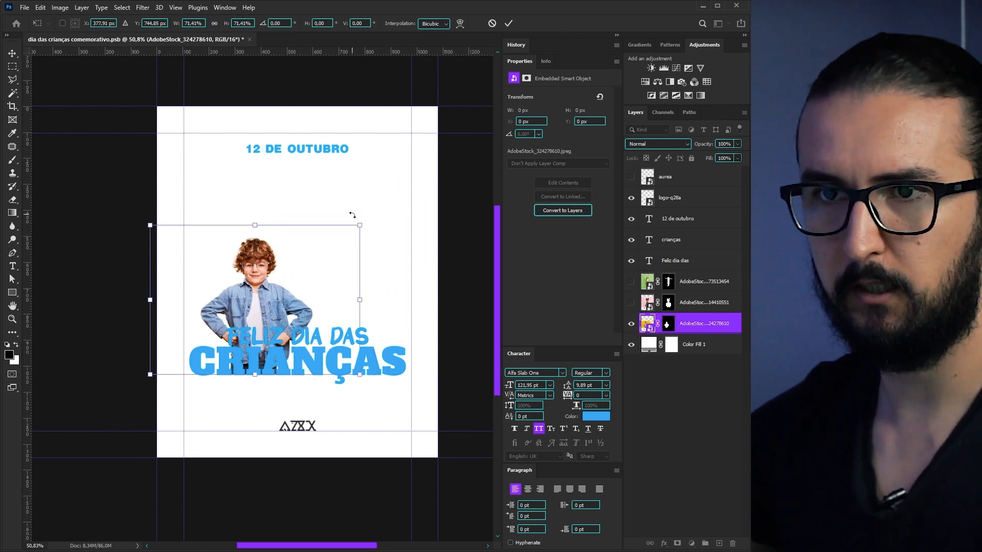
key(Return)
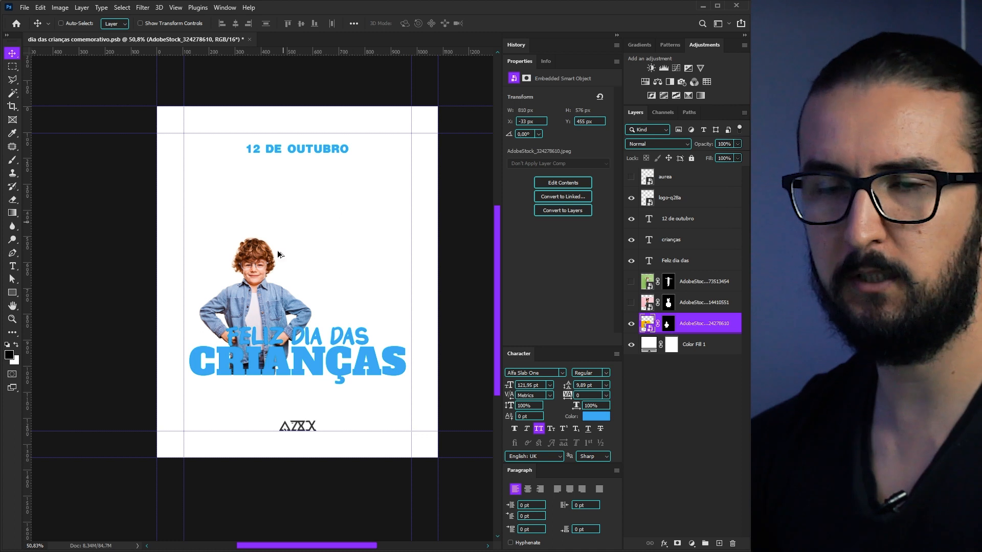
scroll(275, 338, up, 2)
drag(314, 328, 311, 335)
key(Down)
key(Down)
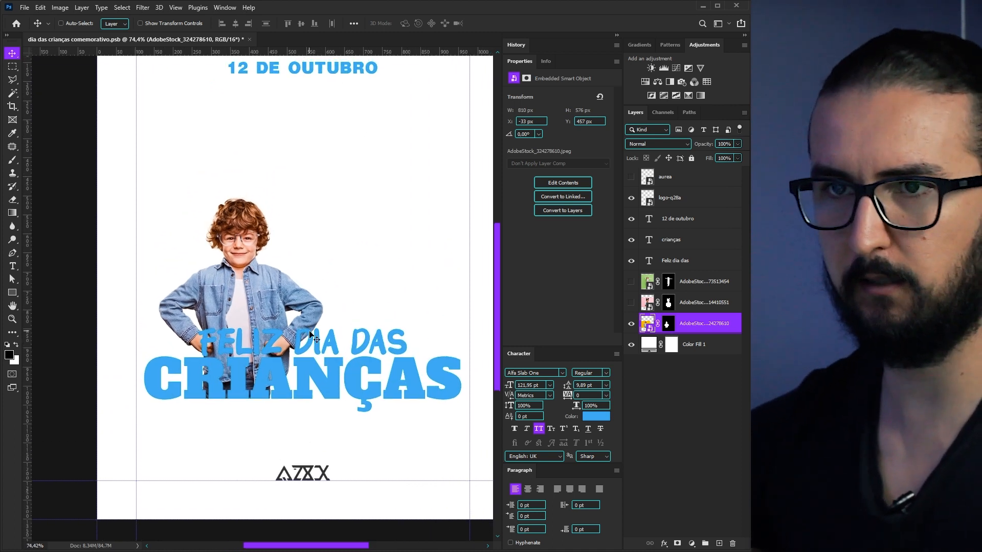
- Show the photo of the girl with the lollipop, scale it to about 60% and move it beside the boy
click(631, 302)
click(647, 302)
key(ctrl+t)
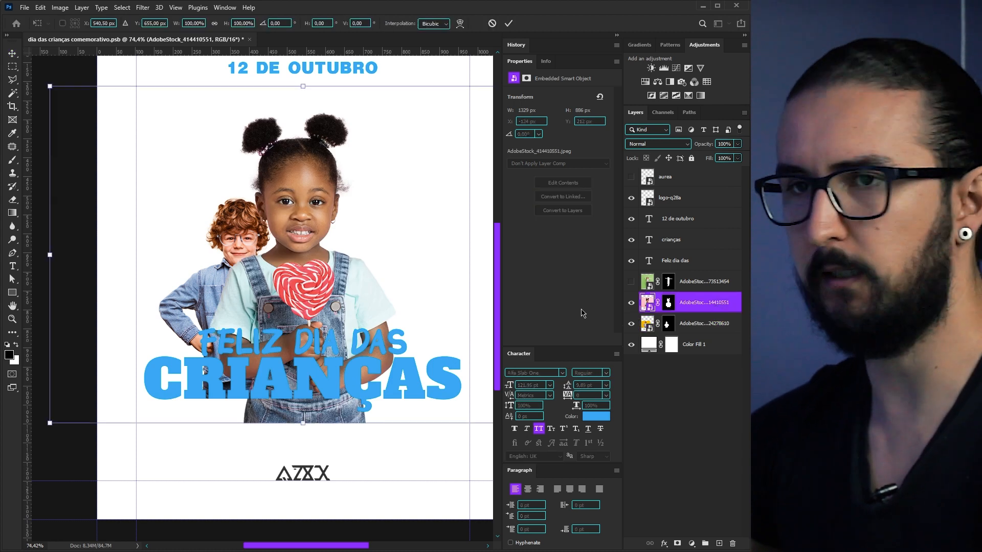
drag(49, 423, 95, 392)
drag(95, 117, 207, 193)
drag(365, 318, 217, 290)
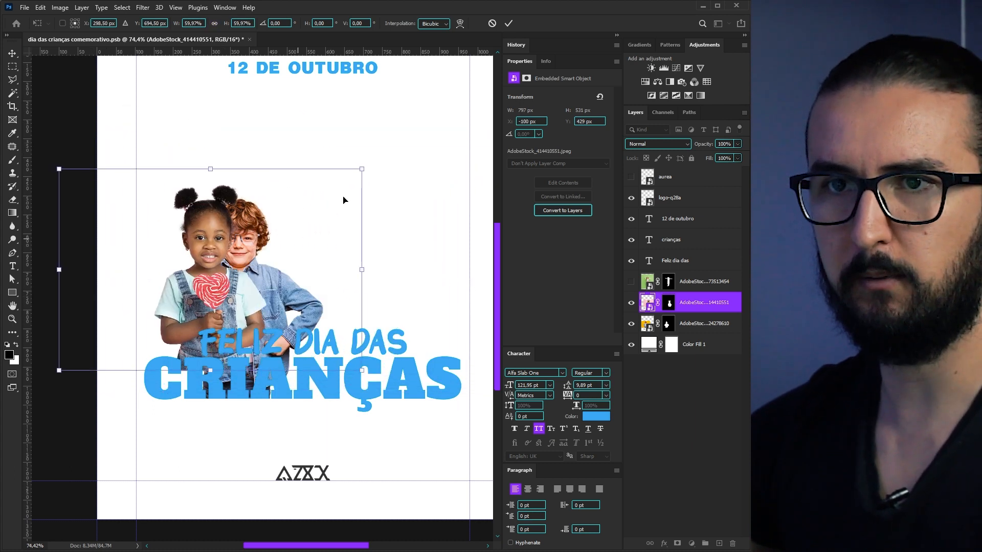
- Move the lollipop girl's photo to the boy's other side and enlarge it to about 993 px wide, with its lower edge behind the title
drag(266, 241, 381, 242)
drag(476, 372, 363, 377)
drag(57, 353, 361, 336)
scroll(362, 336, down, 5)
drag(333, 369, 288, 344)
drag(449, 409, 386, 361)
drag(330, 347, 330, 351)
drag(386, 239, 426, 211)
drag(370, 273, 357, 272)
key(Return)
scroll(230, 307, up, 4)
drag(273, 313, 292, 319)
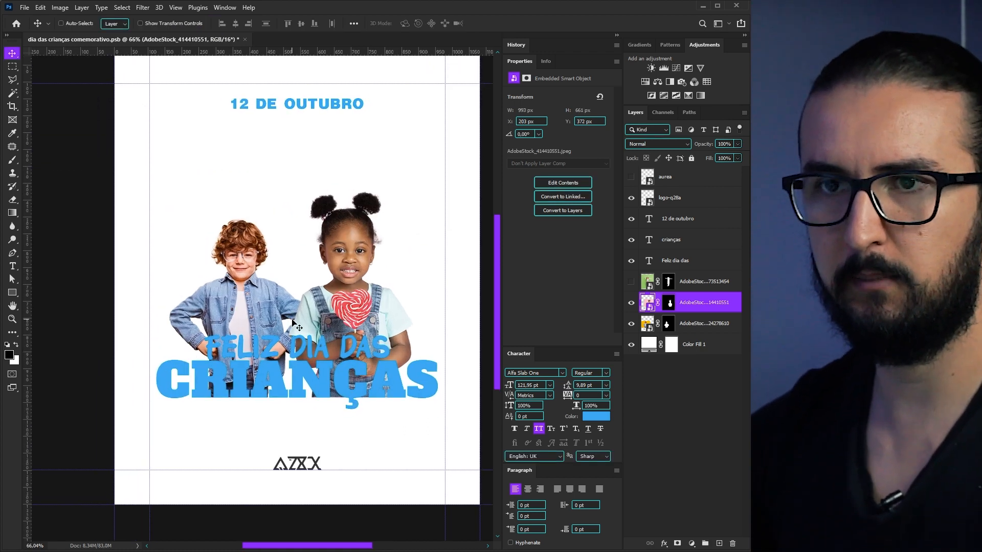
- Show the photo of the girl with outstretched arms and move its layer beneath the other two child photos
click(631, 284)
drag(685, 282, 685, 332)
drag(375, 277, 376, 276)
- Scale the photo of the girl with outstretched arms to about 73% and place her above and between the other two children
key(ctrl+t)
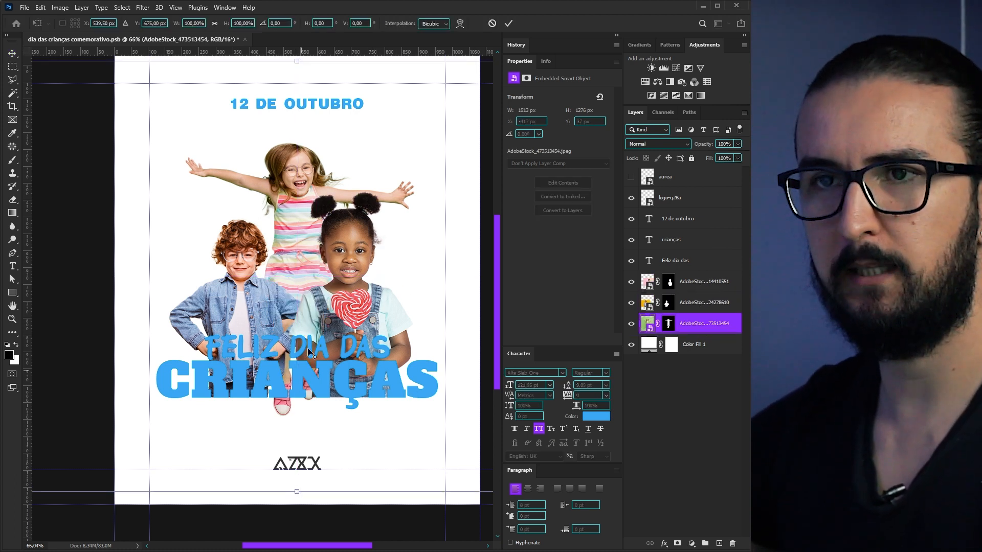
key(ctrl+0)
drag(324, 230, 325, 209)
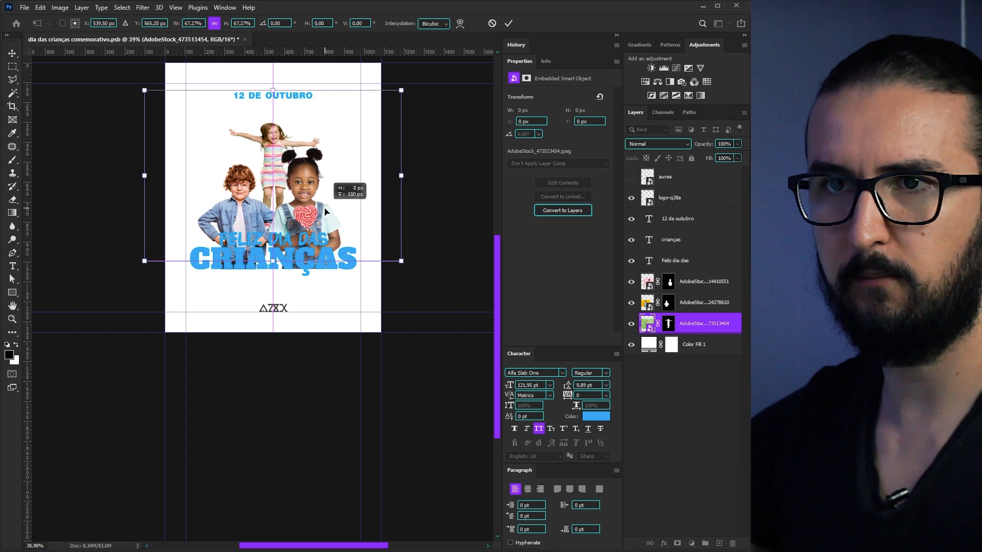
drag(398, 276, 406, 266)
drag(431, 304, 419, 298)
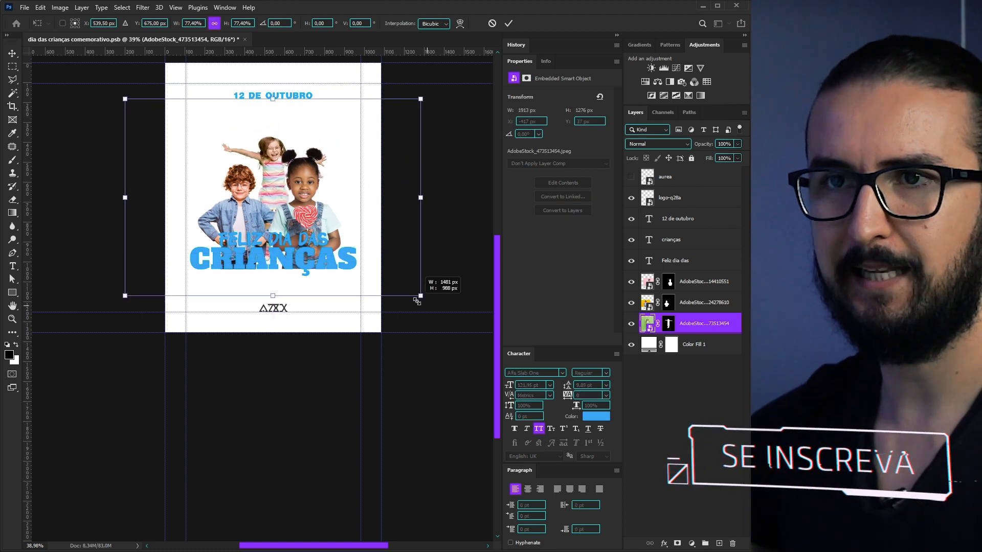
drag(318, 245, 318, 225)
drag(420, 276, 412, 270)
drag(350, 229, 341, 227)
scroll(293, 182, up, 2)
scroll(292, 182, down, 4)
scroll(293, 183, up, 3)
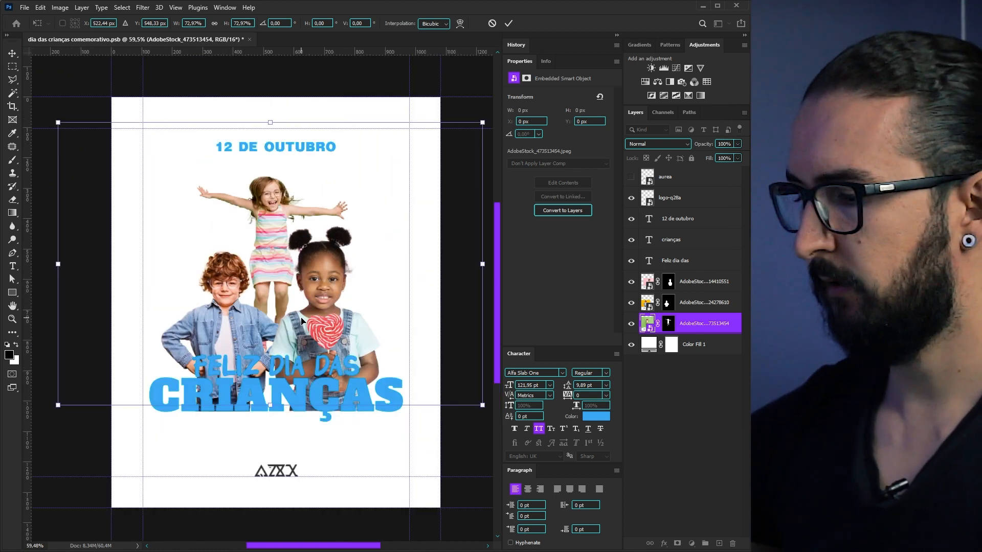
key(Return)
- Nudge the photo of the girl with outstretched arms slightly to the left
key(Left)
key(Left)
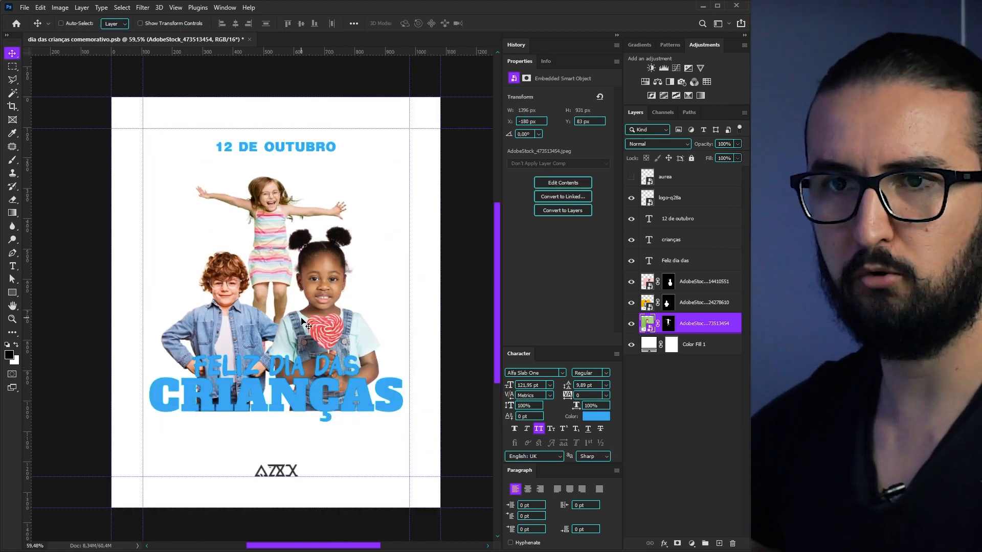
drag(302, 316, 291, 320)
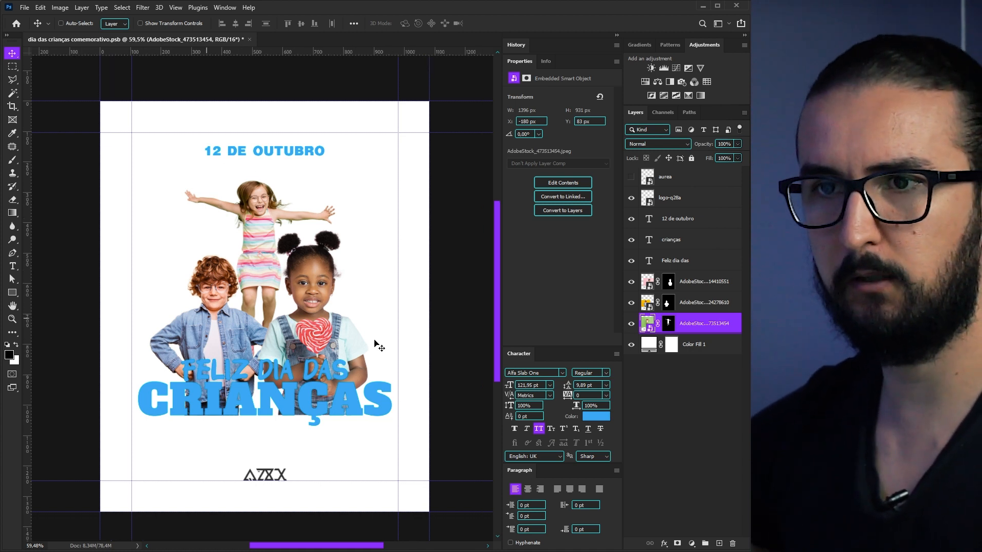
- Set the "12 de outubro" date to 36 pt with 200 tracking and place it centred against the upper margin guide
drag(301, 344, 306, 338)
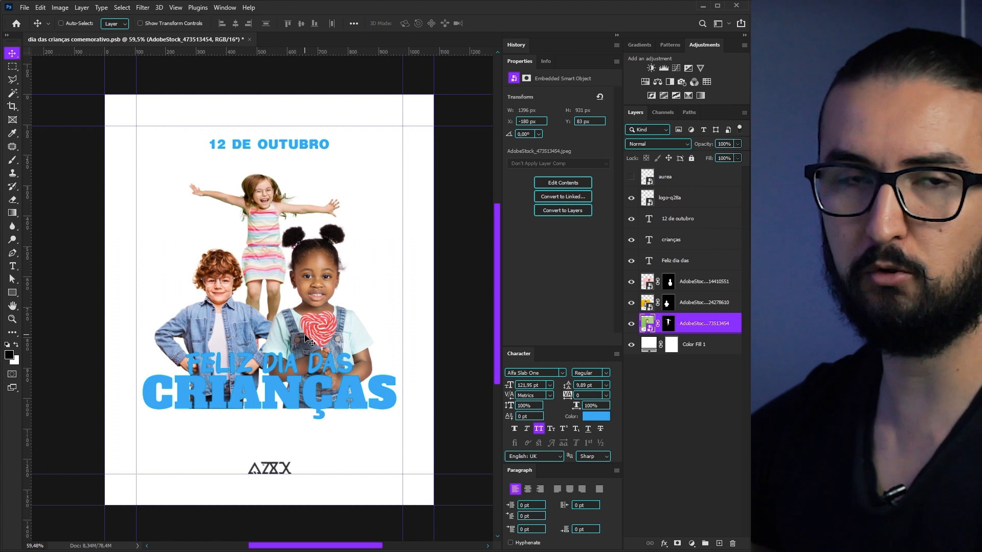
ctrl+click(292, 146)
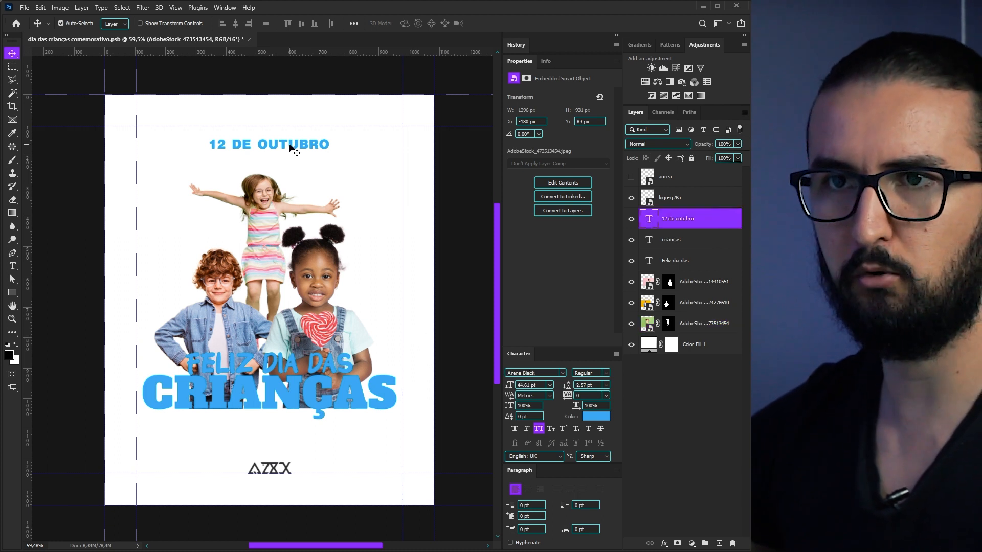
drag(320, 155, 320, 141)
click(537, 384)
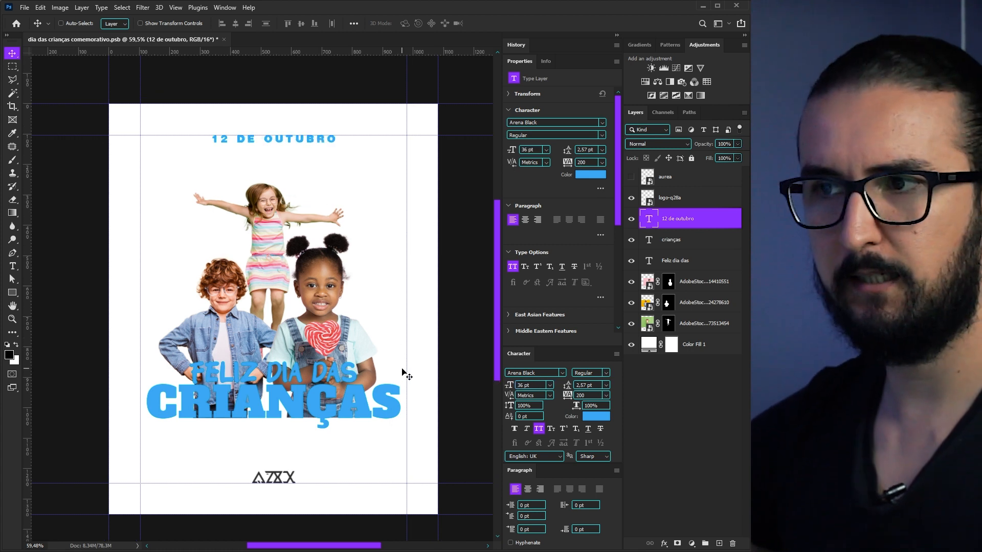
drag(278, 316, 275, 317)
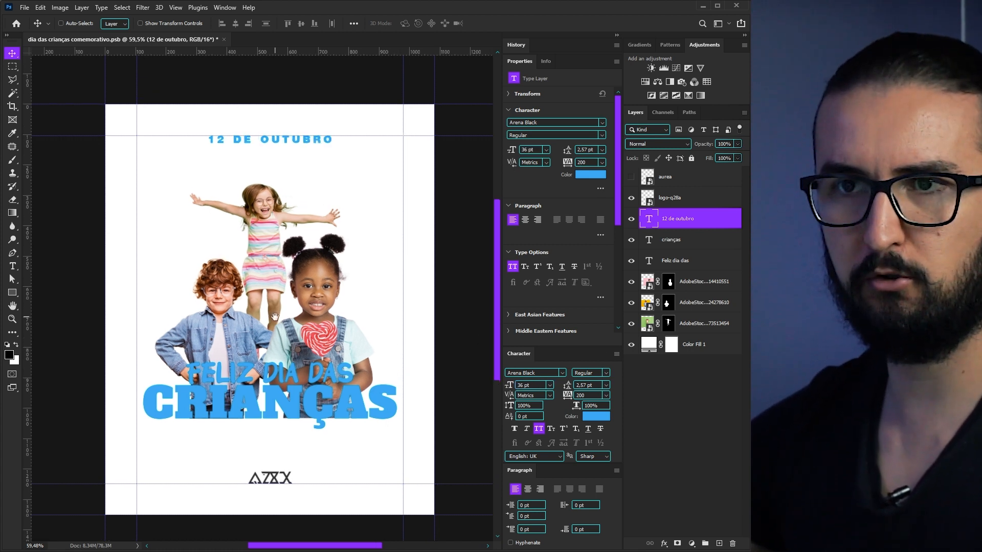
- Warp the "Crianças" title with a horizontal Arc at +11% bend and move it slightly down beneath "Feliz dia das"
ctrl+click(270, 406)
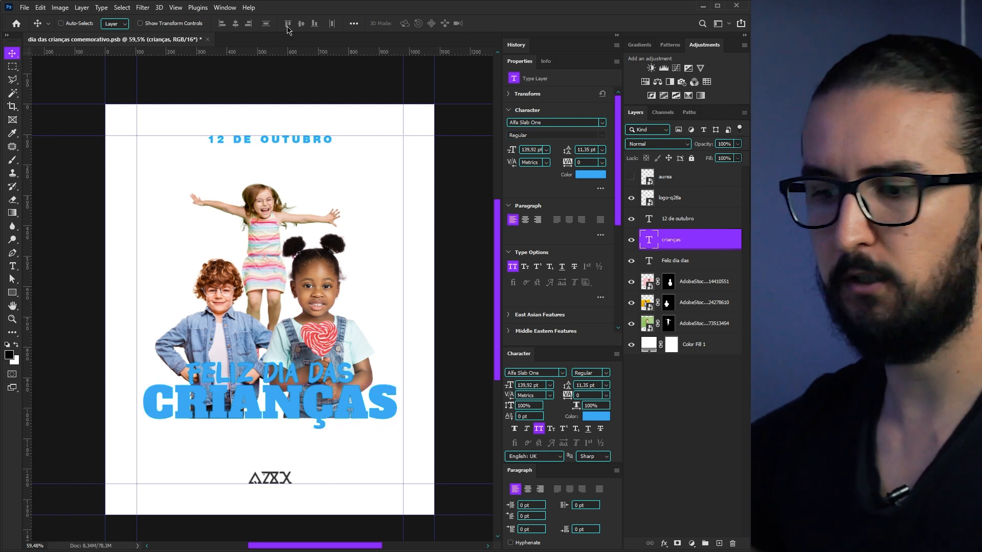
key(t)
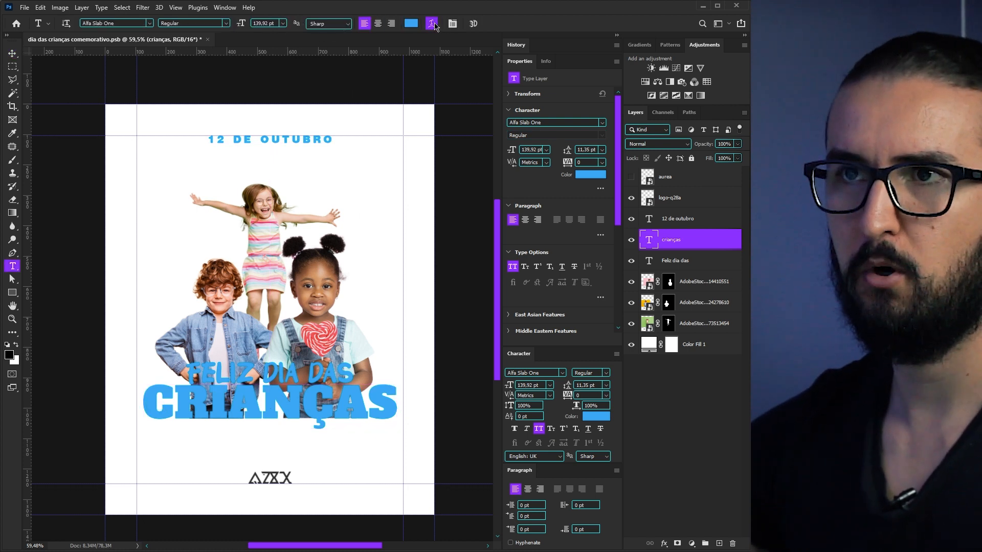
click(412, 24)
click(337, 200)
click(330, 233)
drag(345, 256, 341, 256)
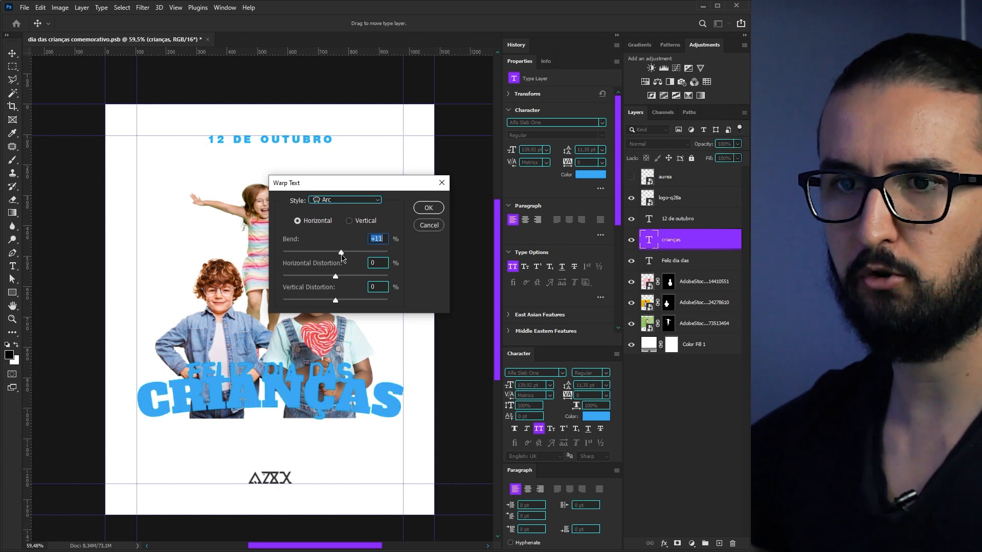
key(Return)
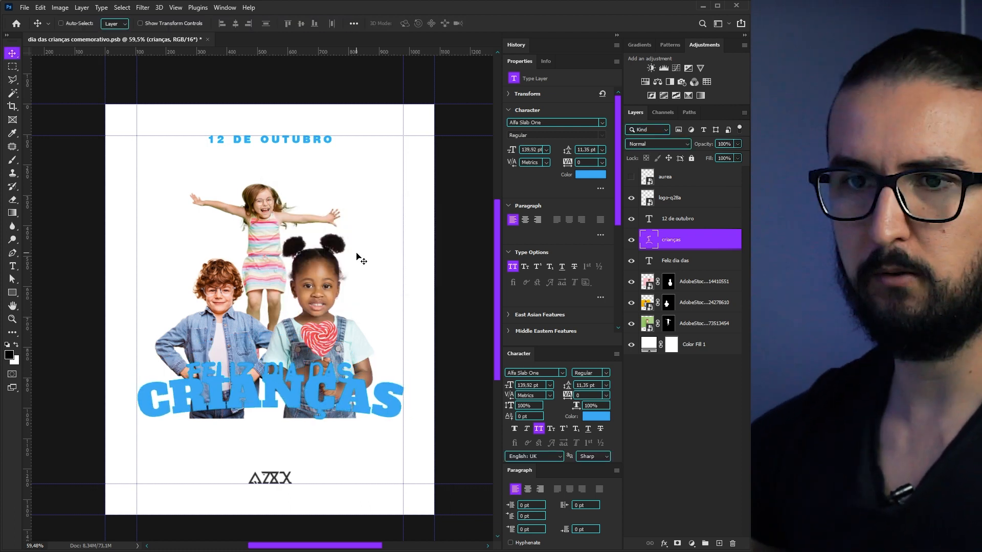
key(v)
drag(321, 394, 324, 409)
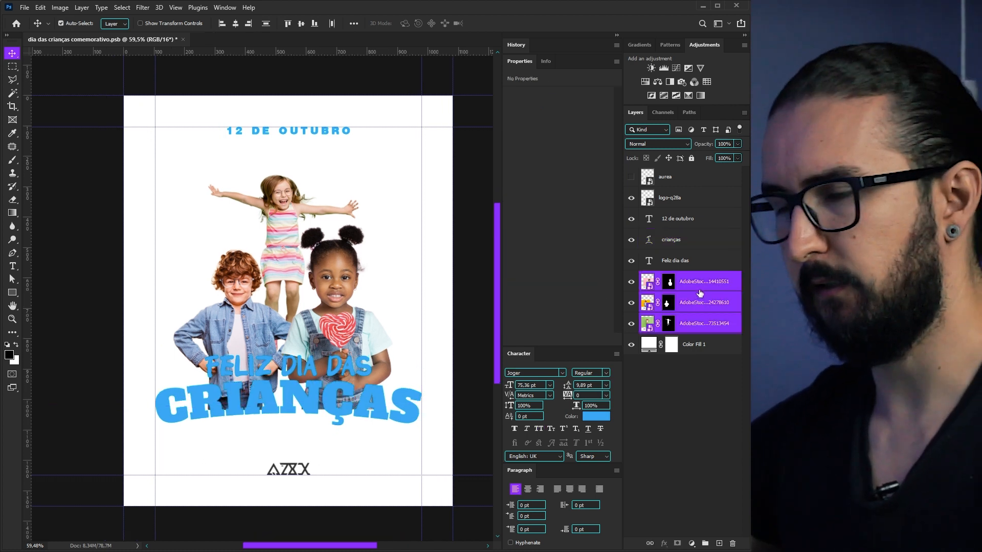
- Group the three child photo layers and add a layer mask to the group
key(ctrl+g)
click(678, 544)
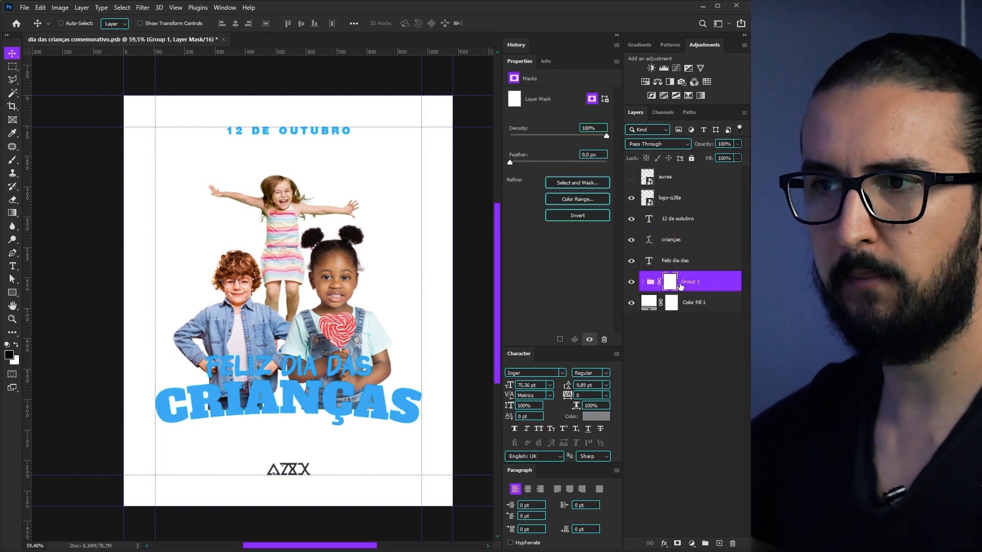
key(b)
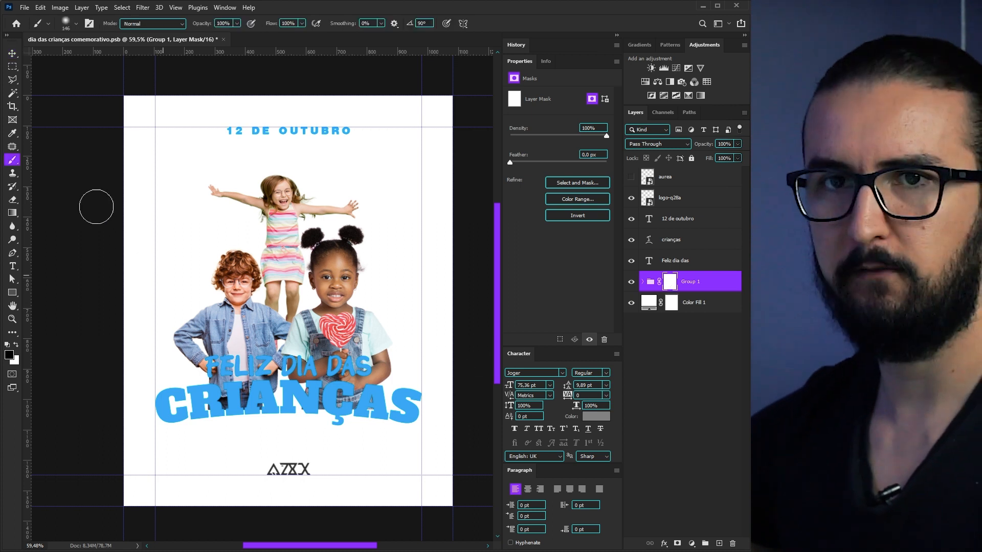
- Fade out the lower part of the grouped child photos with a vertical linear gradient on the group's mask
click(13, 214)
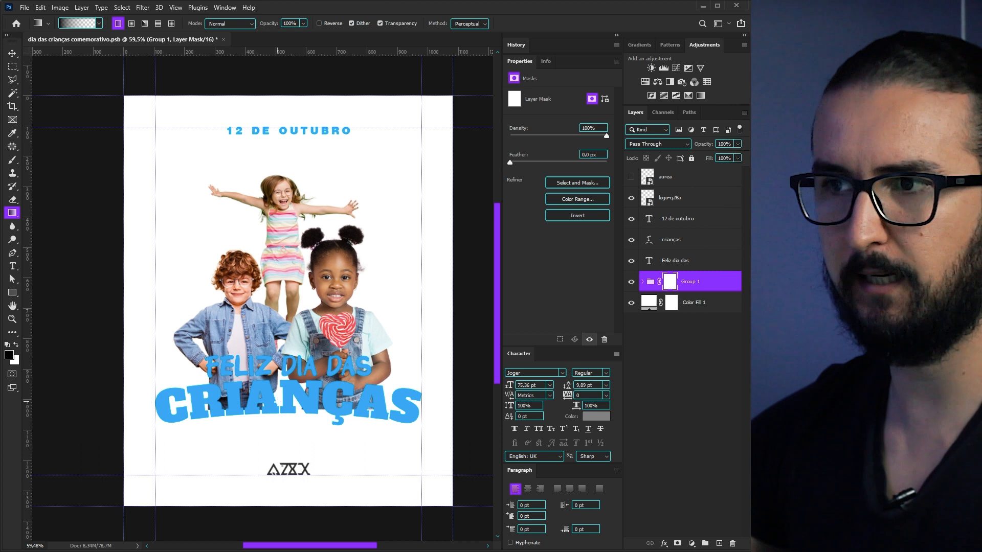
drag(288, 346, 288, 343)
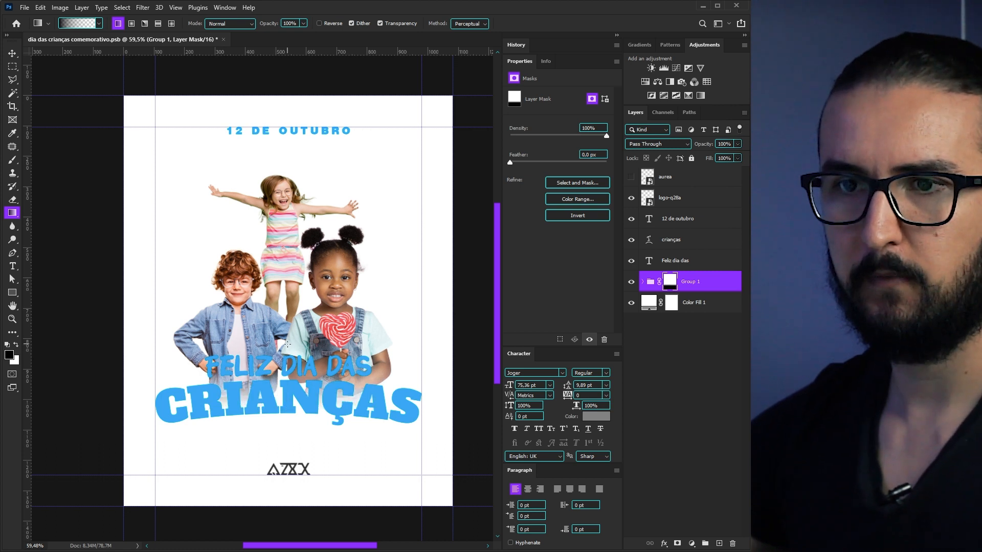
key(ctrl+z)
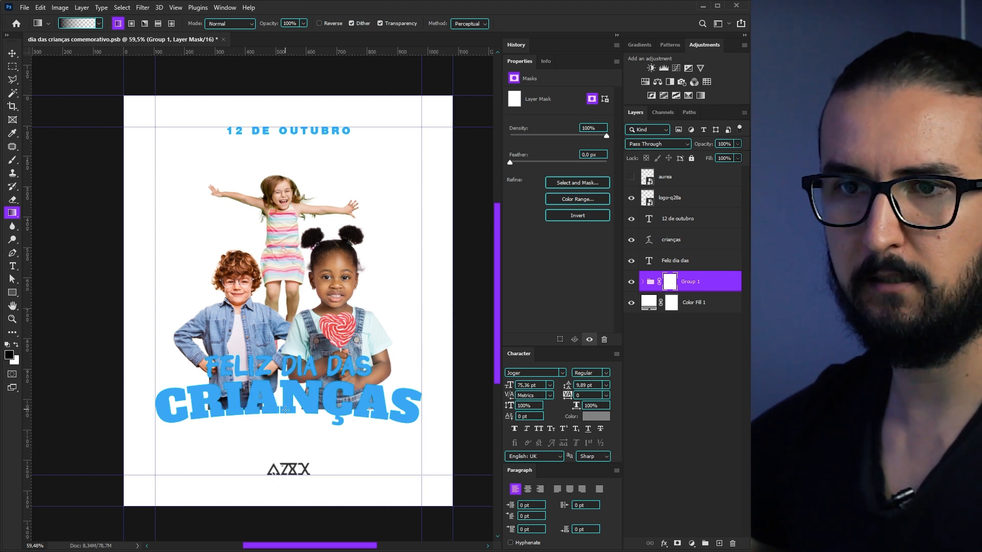
drag(289, 332, 288, 332)
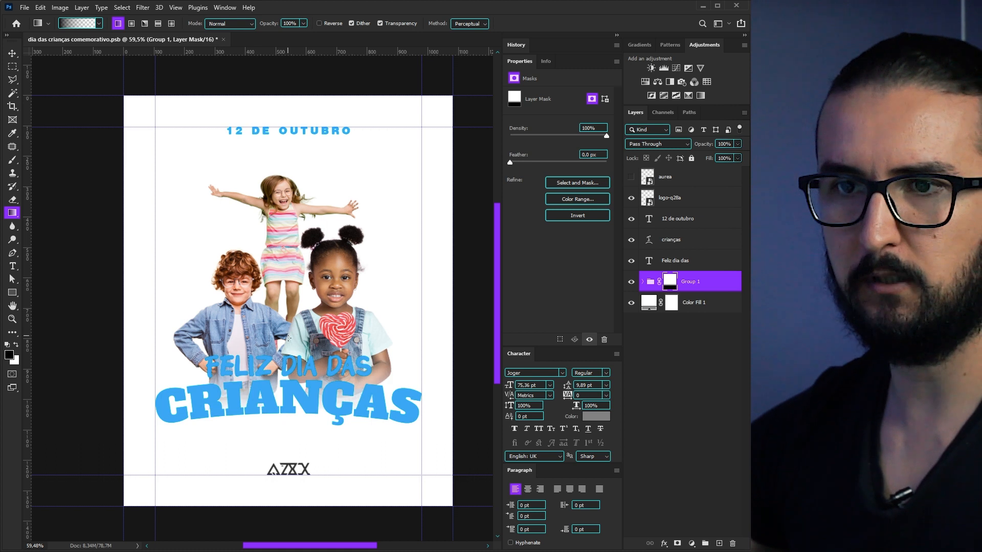
key(ctrl+z)
key(ctrl+shift+z)
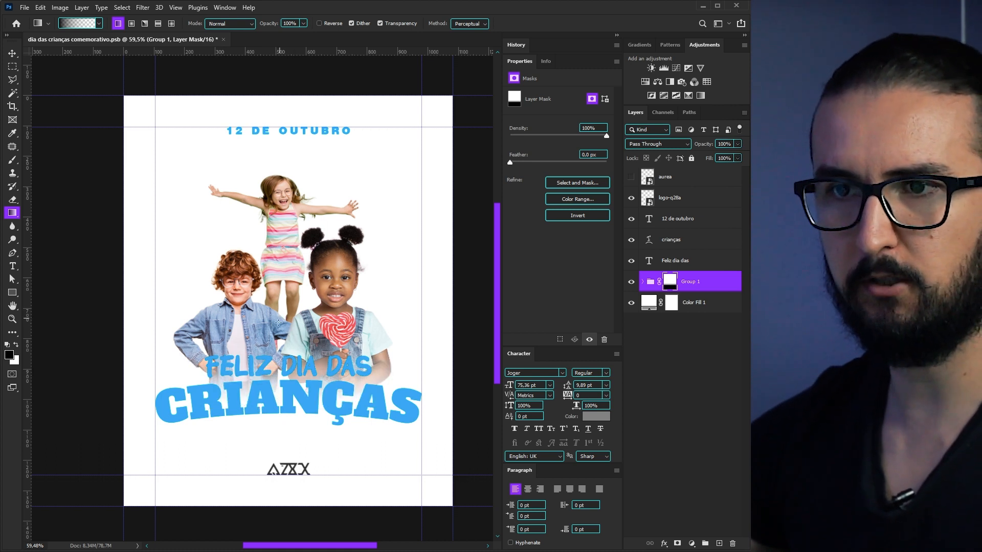
- Hide the DELETE layer in Dia-das-crianças-12.psd and copy its 3D "Dia das Crianças" LABEL layer into the post document
key(v)
ctrl+click(306, 387)
drag(278, 331, 278, 321)
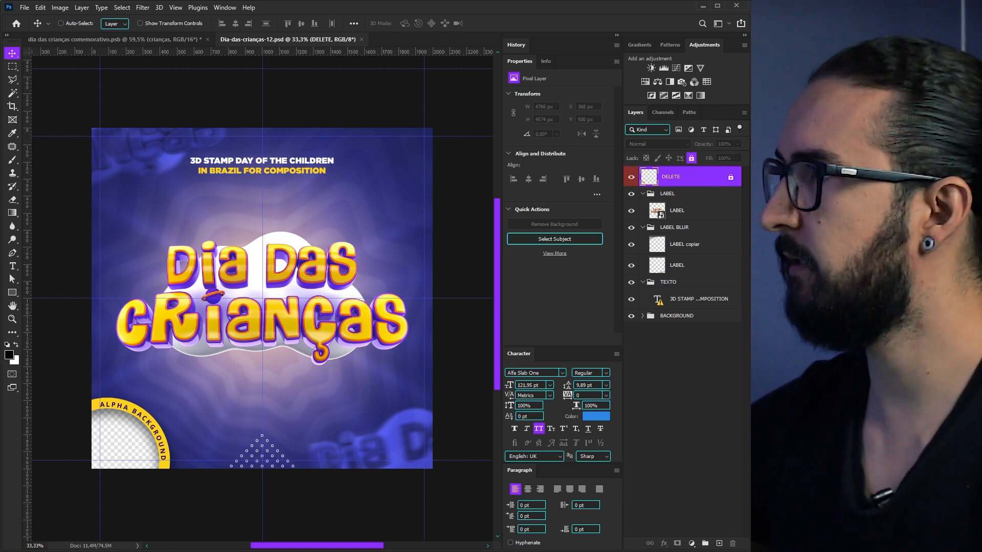
click(631, 179)
drag(657, 210, 306, 353)
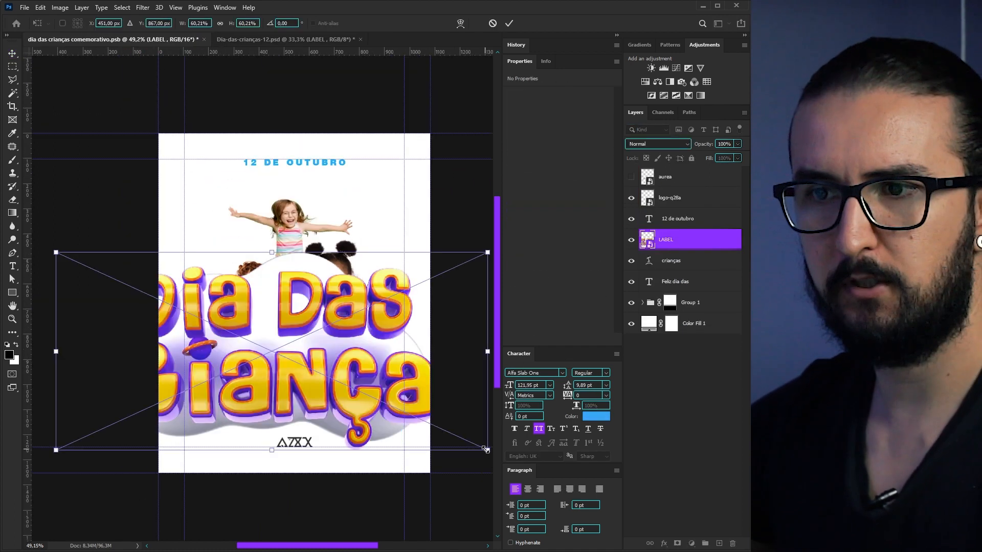
- Scale the 3D title to about 781 px wide over the children's lower bodies, in place of the hidden text titles
drag(484, 450, 347, 409)
key(Return)
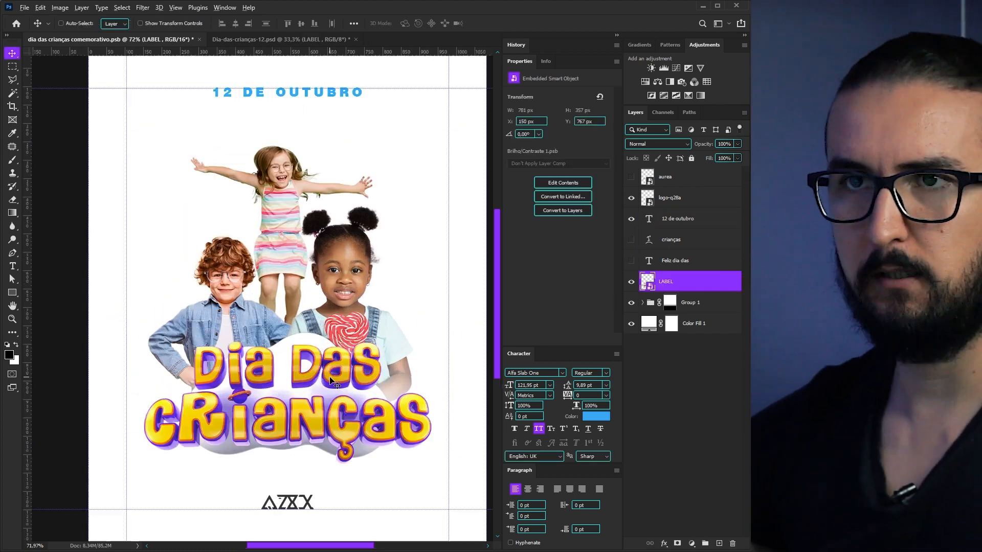
scroll(340, 407, down, 4)
scroll(315, 400, up, 3)
drag(310, 407, 308, 402)
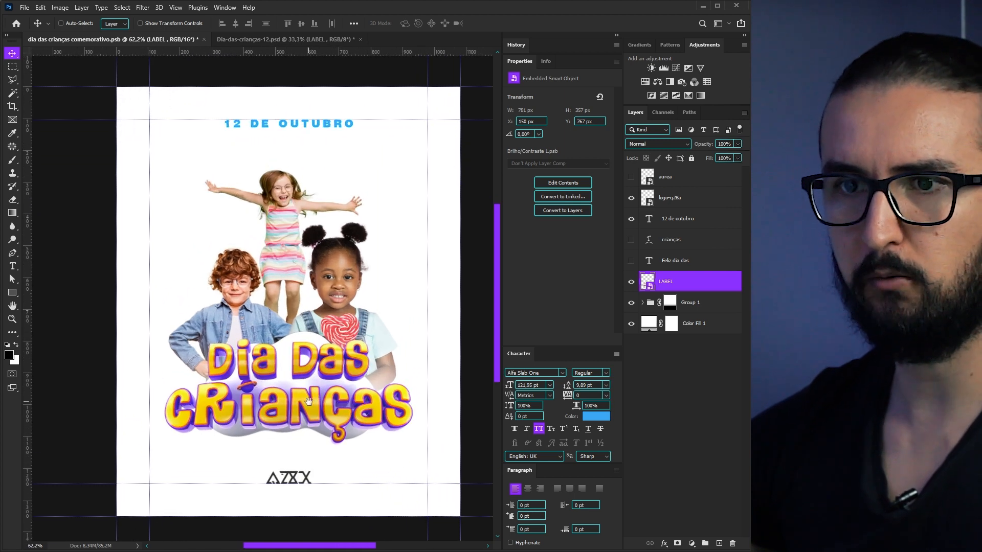
scroll(310, 408, up, 1)
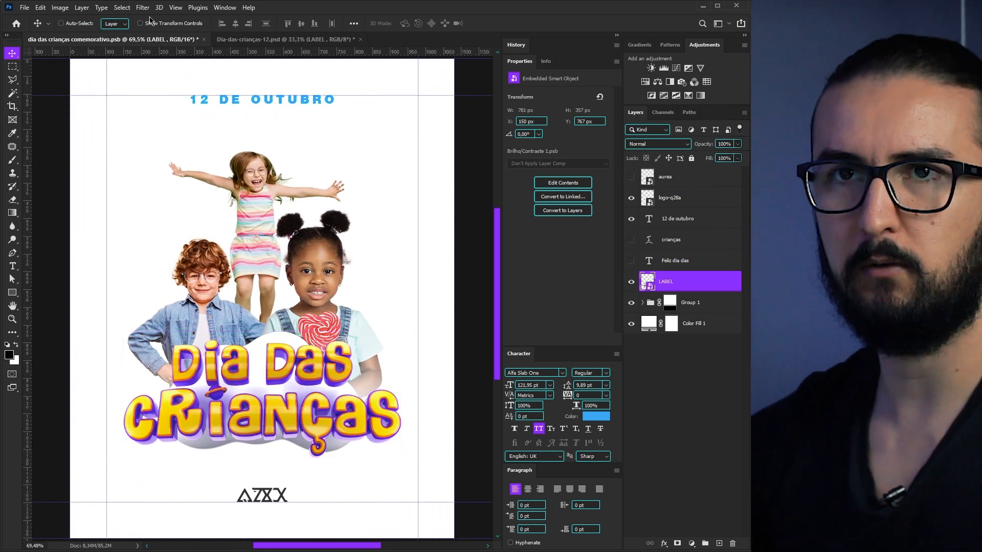
click(159, 7)
click(365, 330)
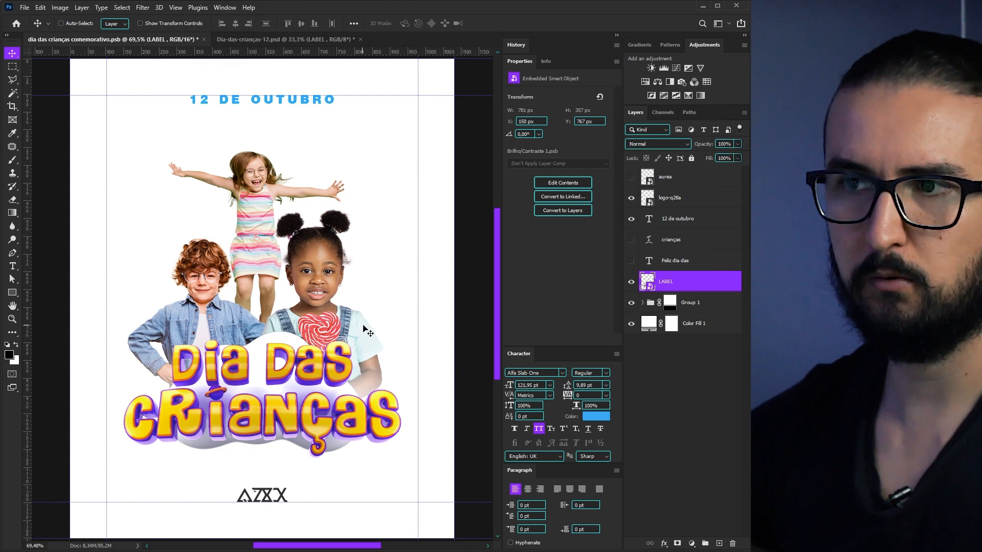
click(669, 262)
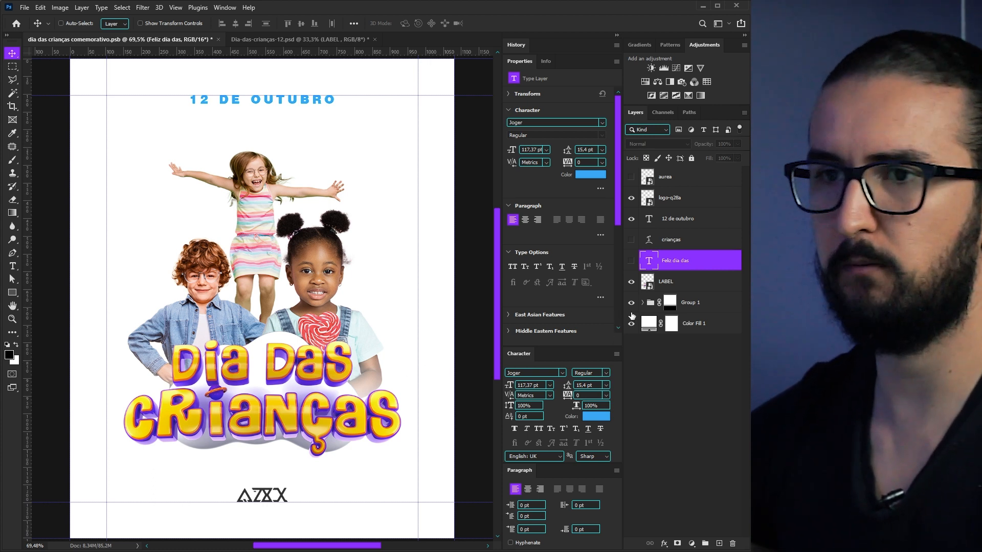
- Recolour the 3D title to green and pink using Hue/Saturation with hue +31, saturation -2 and lightness +17
click(659, 283)
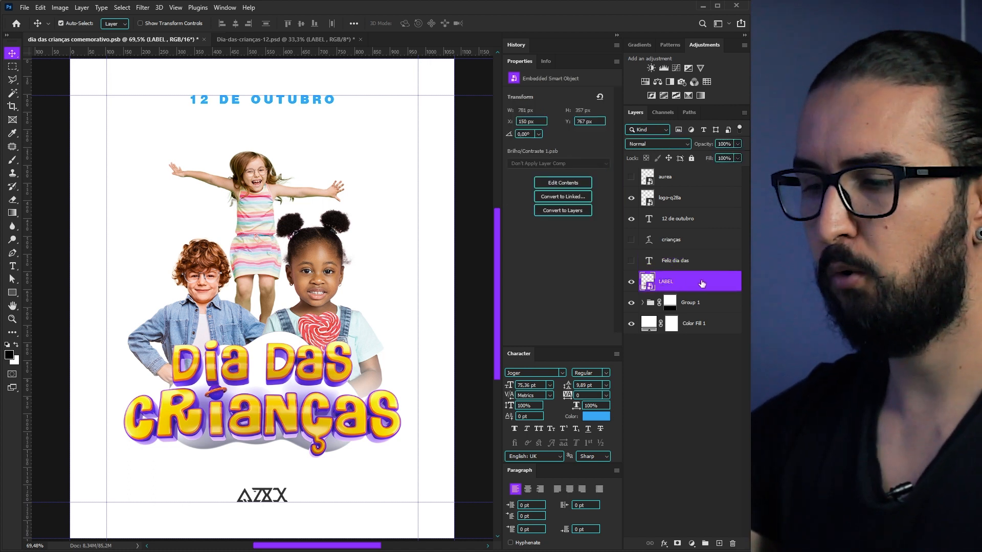
key(ctrl+u)
drag(462, 209, 435, 186)
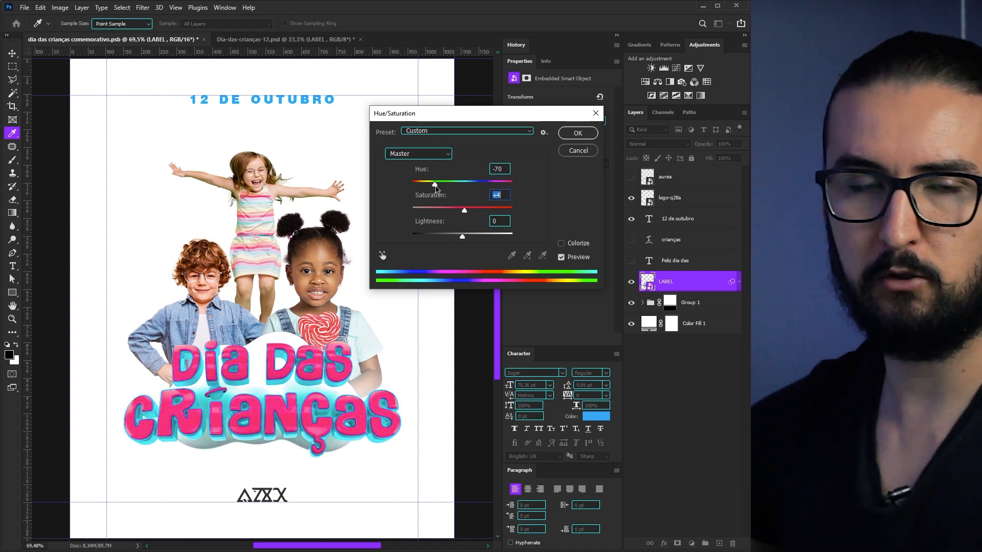
mouse_move(436, 189)
mouse_down()
mouse_move(426, 190)
mouse_move(450, 195)
mouse_up()
drag(462, 193, 472, 240)
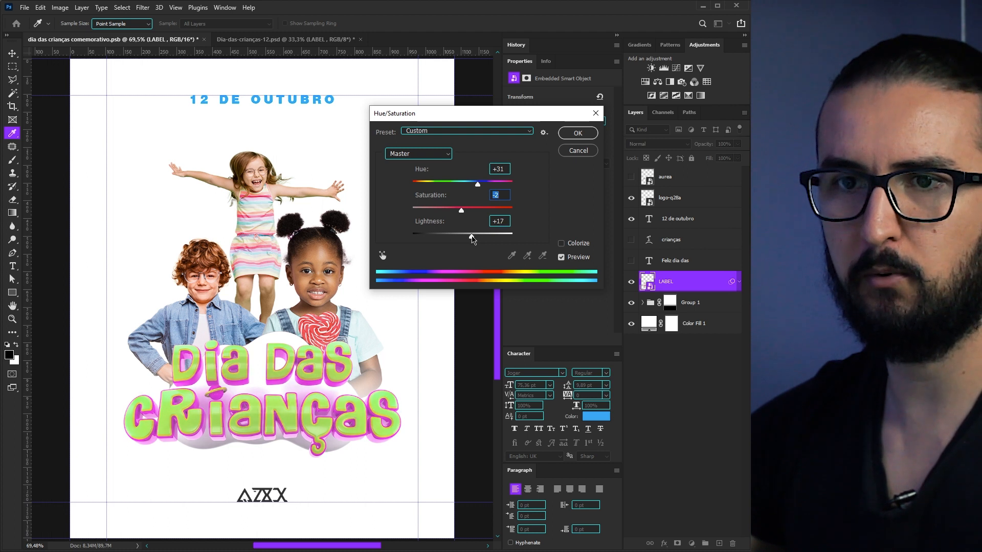
click(578, 133)
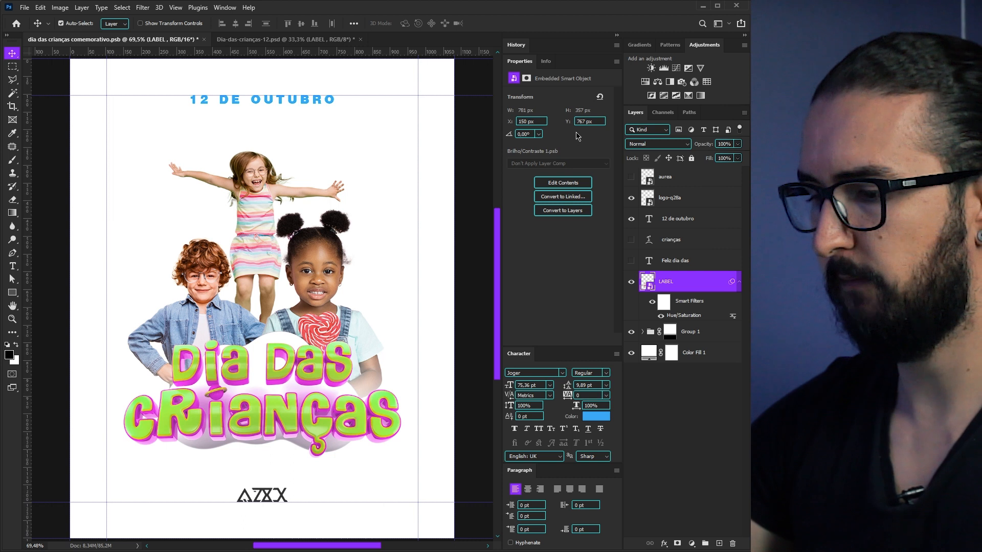
- Increase the 3D title's contrast using Levels with input values 32, 1.19 and 248
key(ctrl+l)
drag(394, 226, 458, 225)
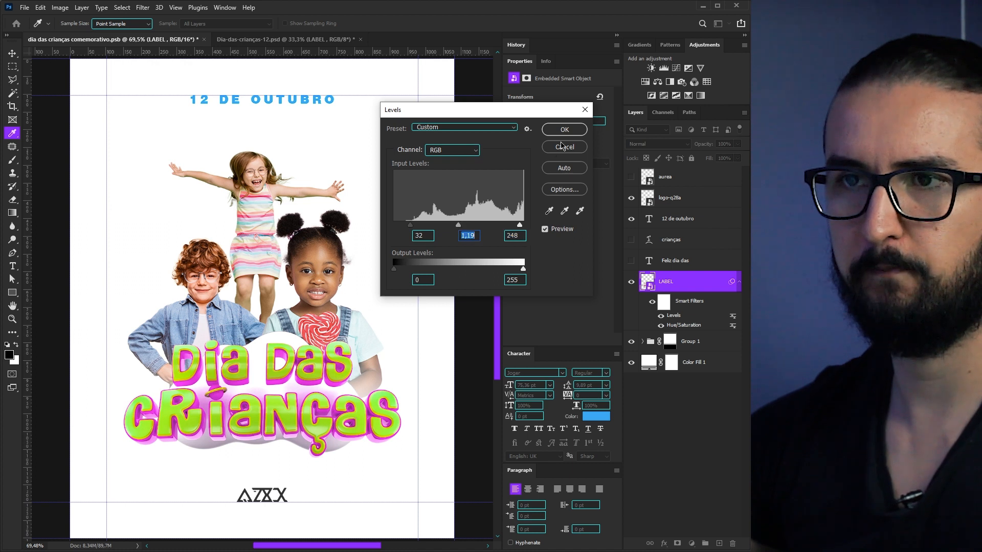
click(562, 131)
- Collapse the 3D title's smart filters, expand the child photo group, and move the title slightly down to Y 781 px
scroll(359, 283, down, 2)
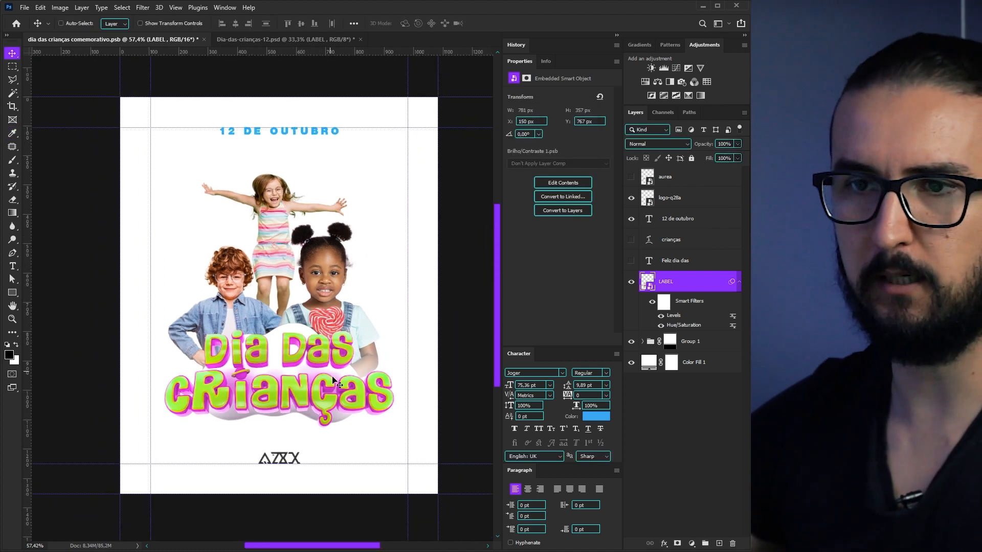
click(735, 282)
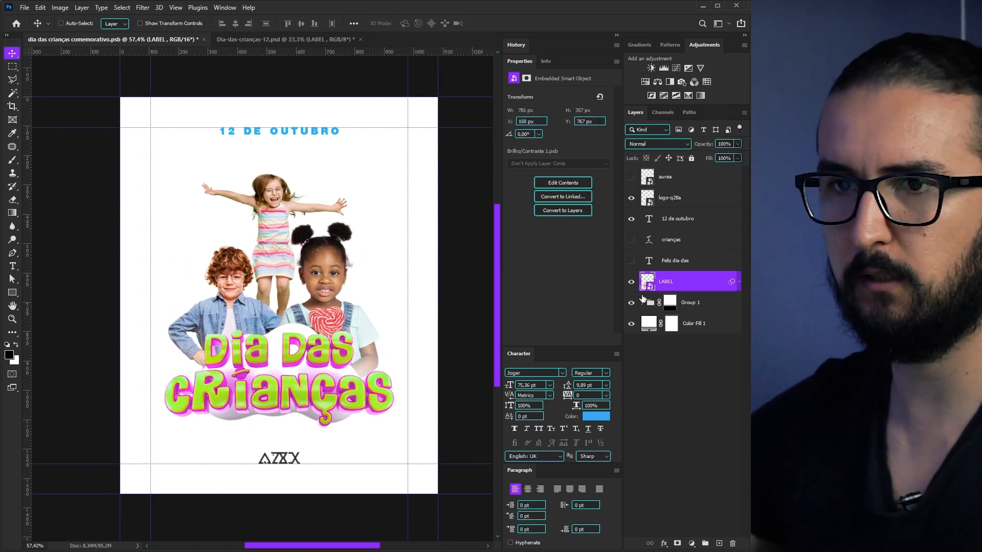
click(643, 302)
mouse_move(333, 358)
mouse_down()
mouse_move(327, 389)
mouse_move(333, 363)
mouse_up()
- Compare the flat "Feliz dia das Crianças" text titles with the 3D title by switching their visibility, ending on the 3D version
click(631, 281)
click(631, 261)
click(631, 240)
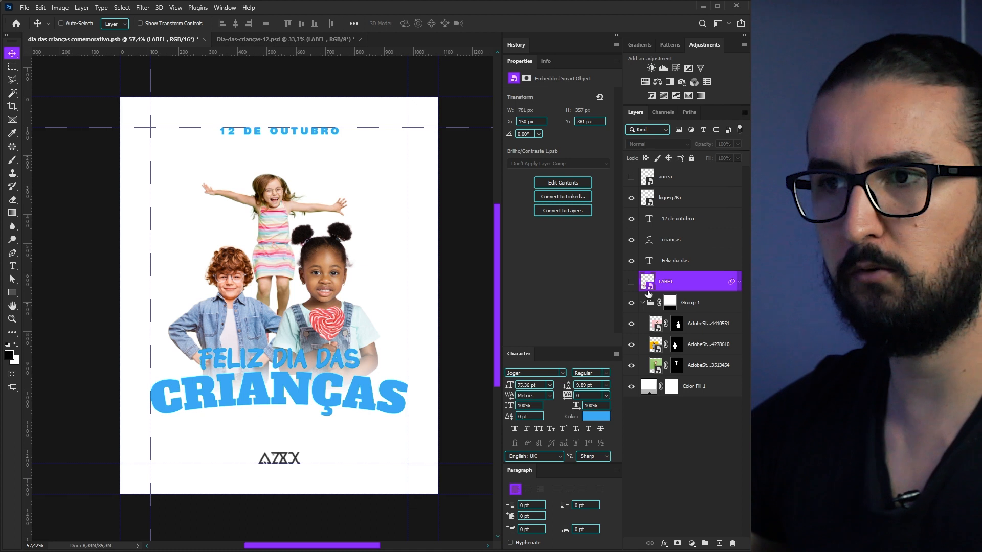
click(631, 281)
click(632, 260)
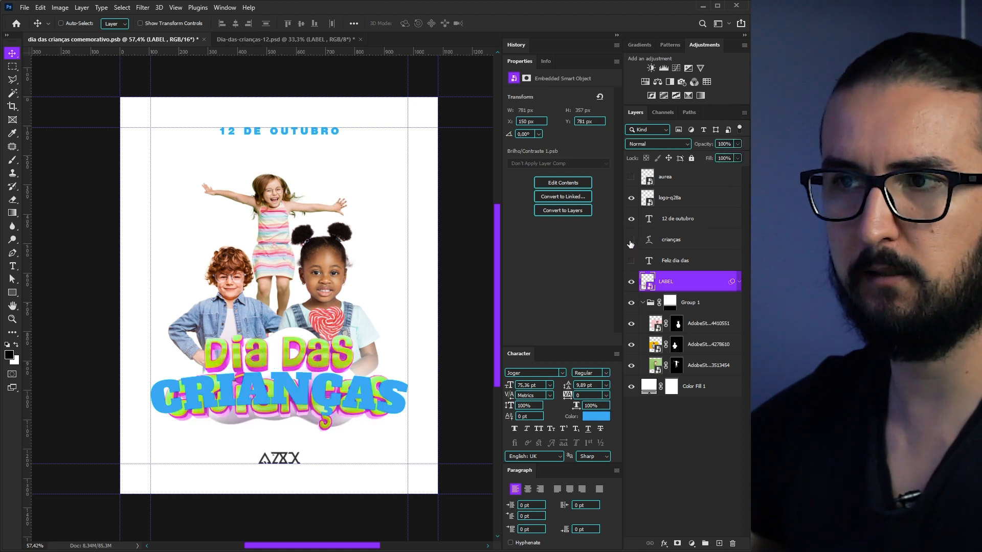
click(631, 239)
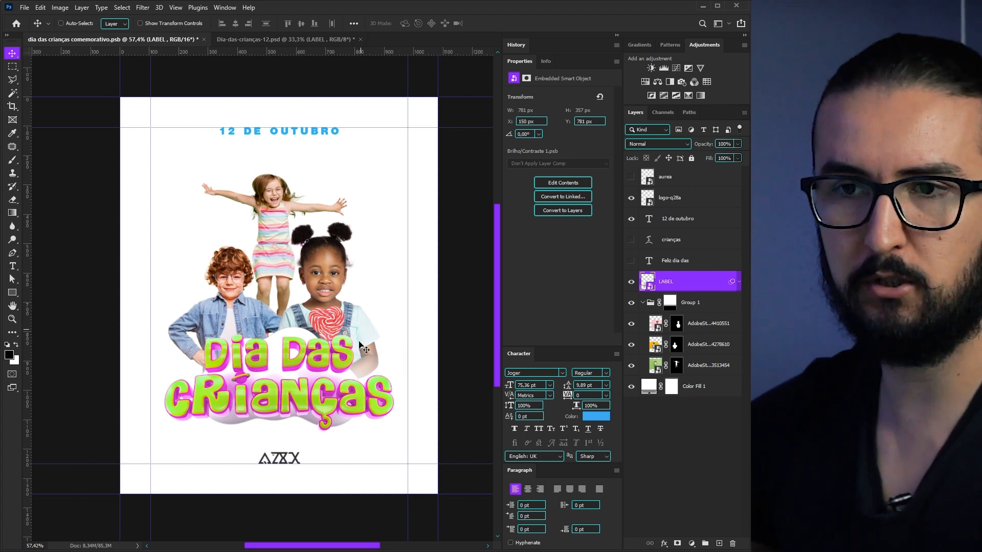
- Enlarge the lollipop girl's photo to about 1047 px wide, keeping her behind the 3D title
drag(309, 389, 330, 378)
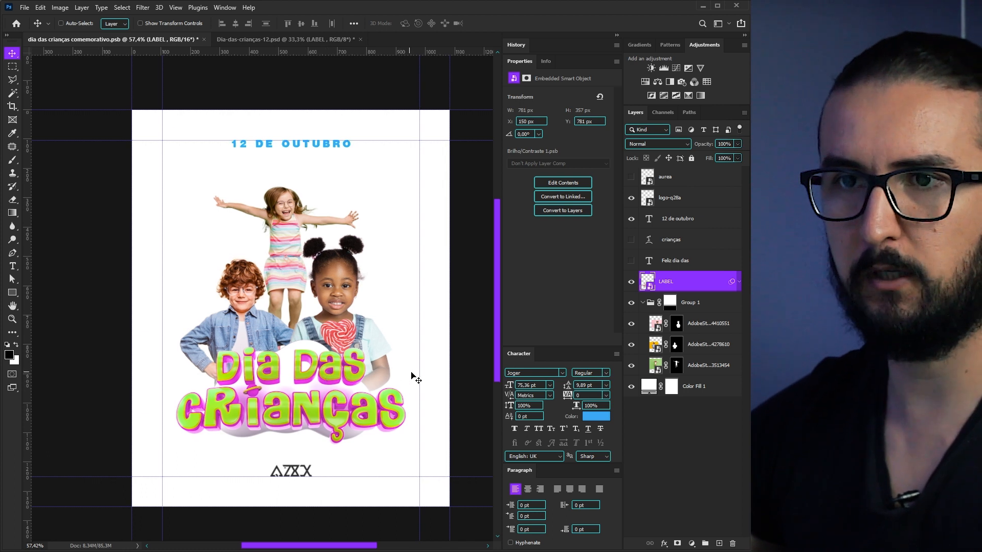
ctrl+click(412, 377)
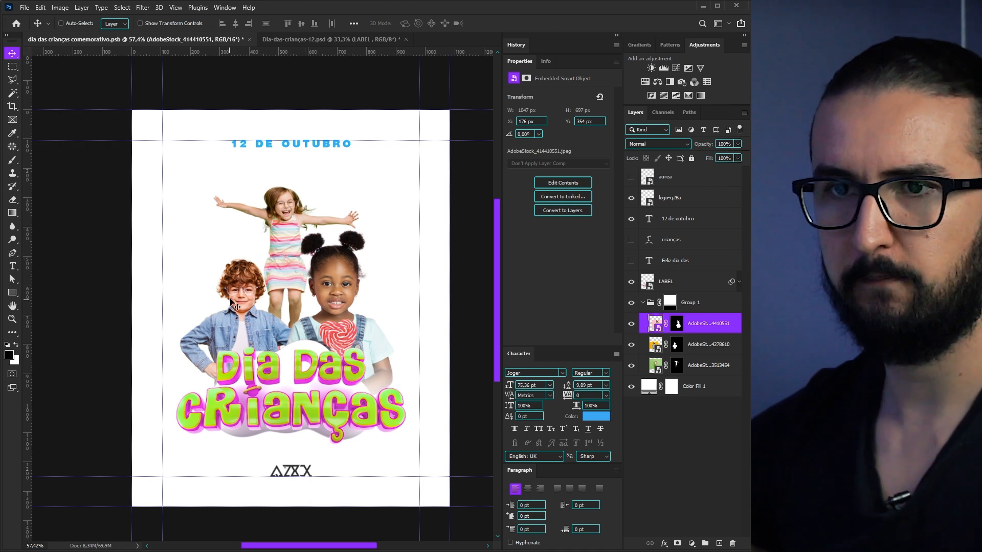
- Scale the boy's photo to about 97.4% and rotate it about 6° counterclockwise, keeping him beside the lollipop girl
drag(248, 296, 244, 302)
key(ctrl+t)
drag(361, 402, 353, 398)
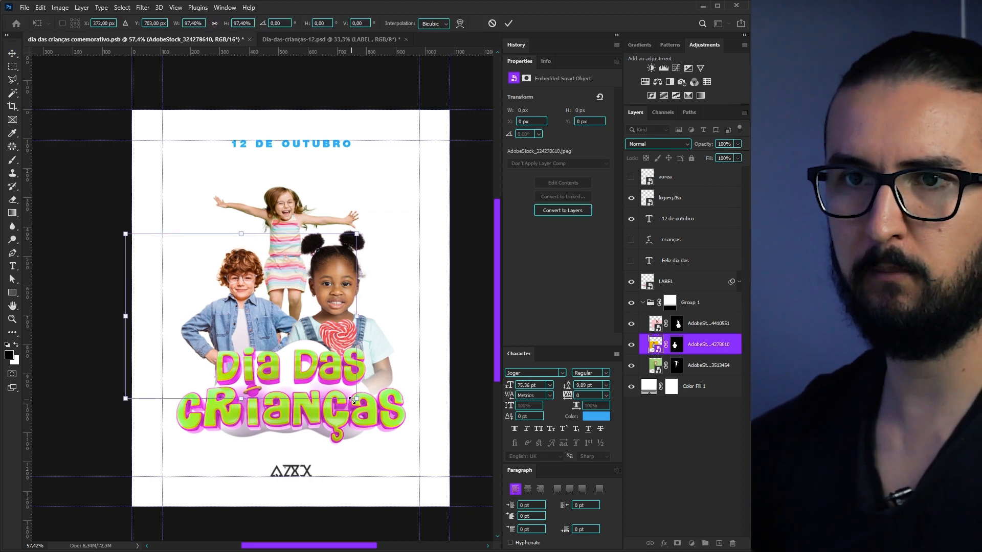
key(Return)
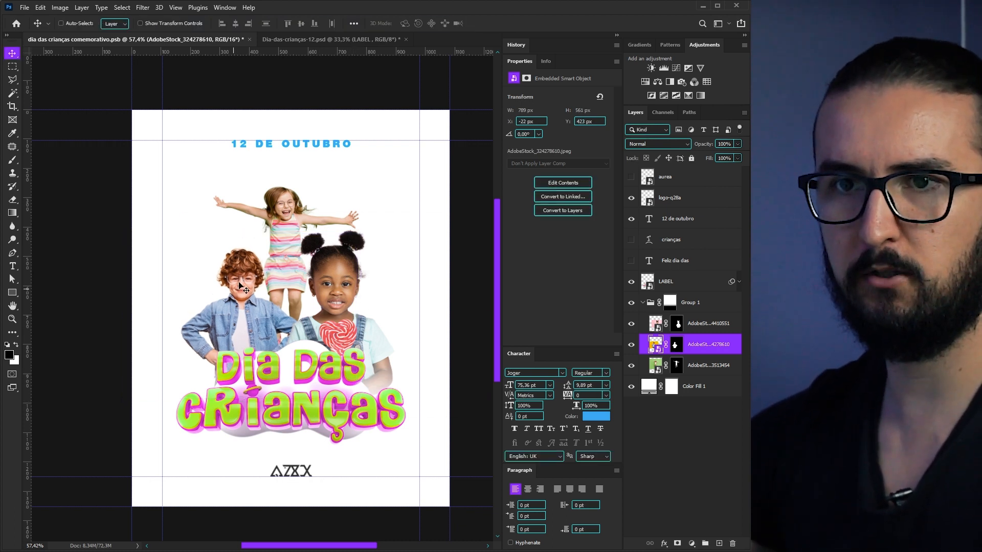
key(ctrl+t)
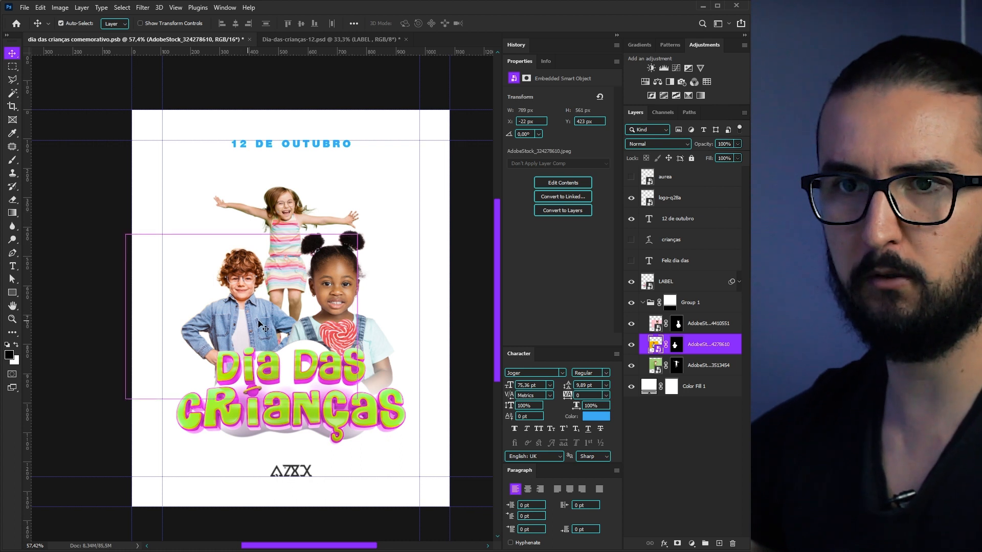
drag(358, 435, 372, 420)
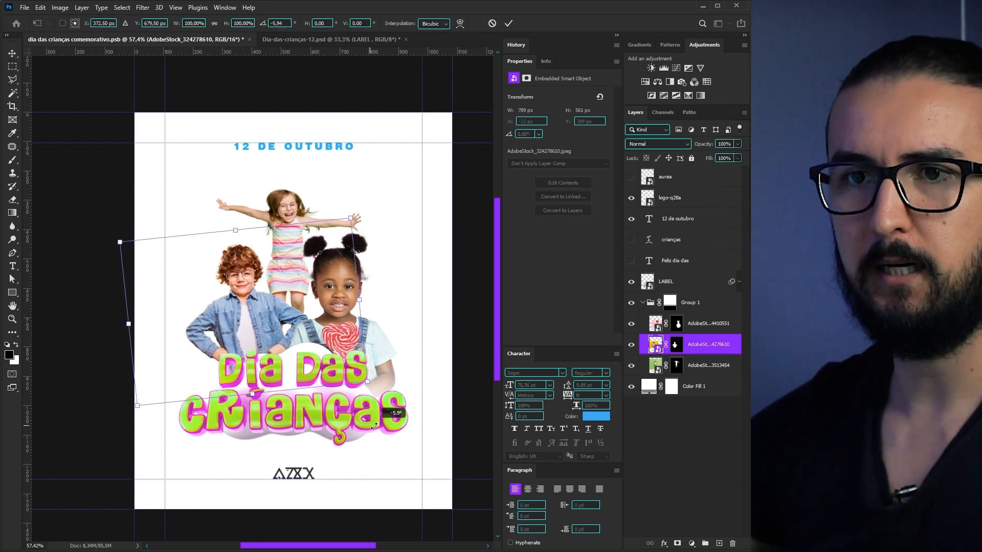
key(Return)
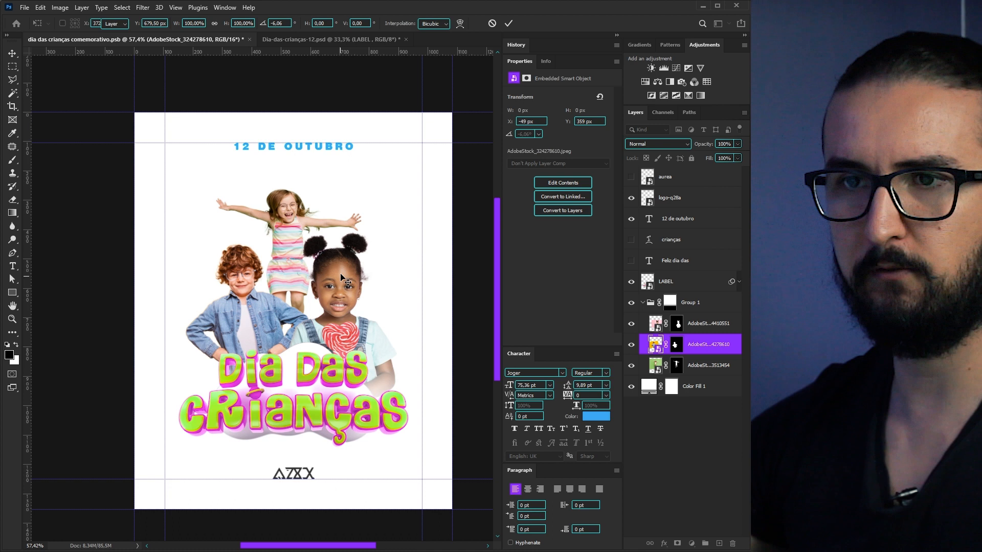
- Rotate the lollipop girl's photo about 6.93° clockwise, shift it slightly, and disable the child group's layer mask
click(342, 279)
key(ctrl+t)
drag(407, 196, 424, 202)
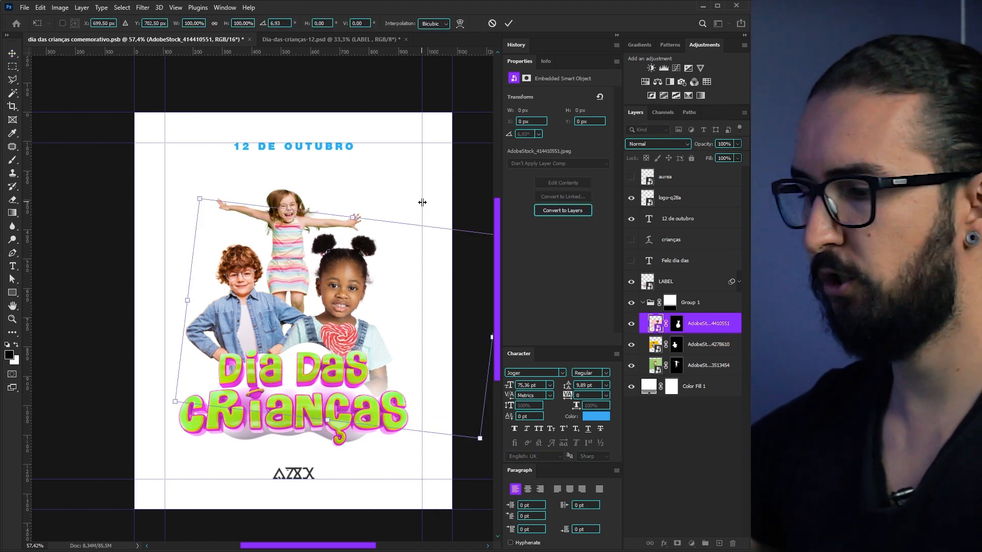
key(Return)
drag(357, 308, 360, 316)
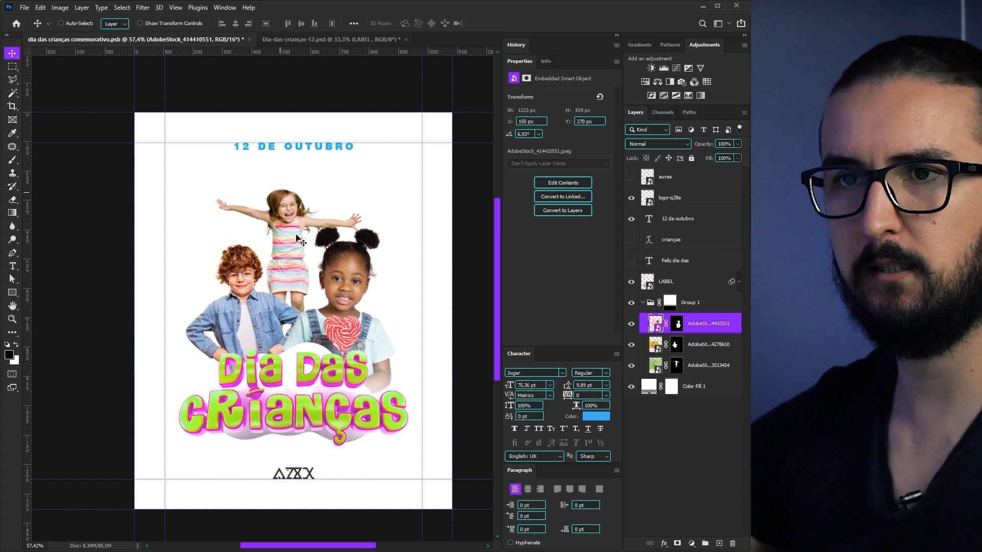
shift+click(669, 302)
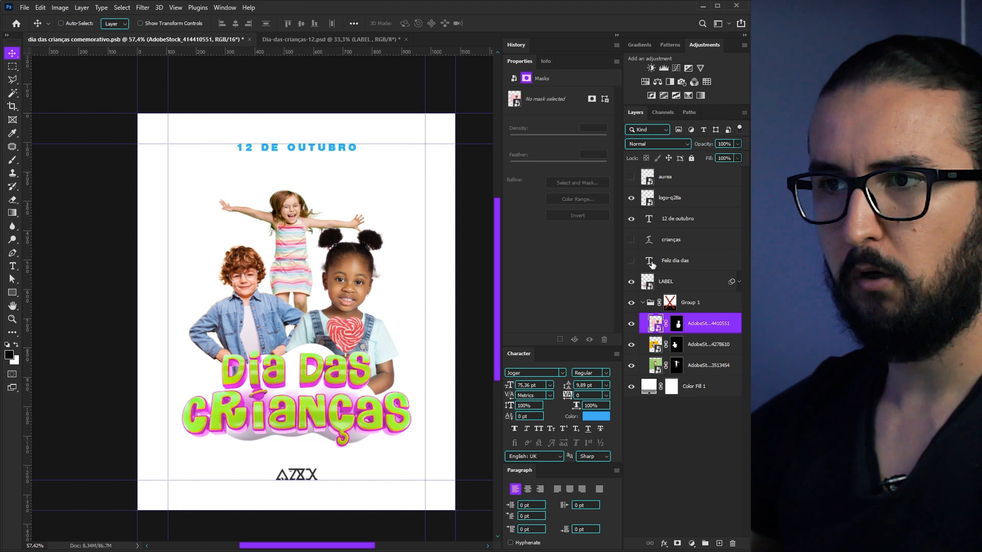
- Duplicate the "Feliz dia das" text above the LABEL layer, change the copy to "Feliz" and place it just above "Dia das"
click(642, 264)
click(642, 264)
drag(643, 262, 651, 276)
double_click(652, 283)
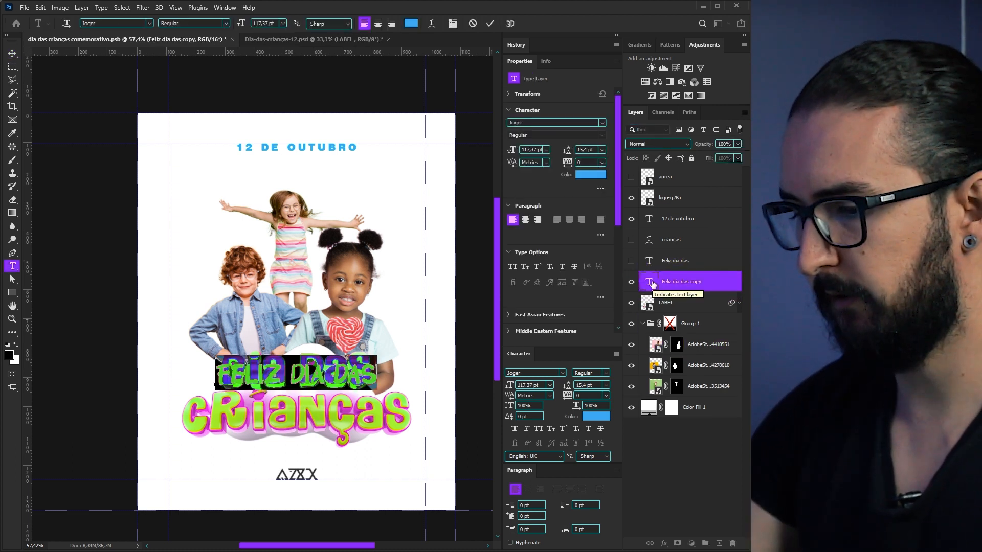
text(Feliz)
key(ctrl+Return)
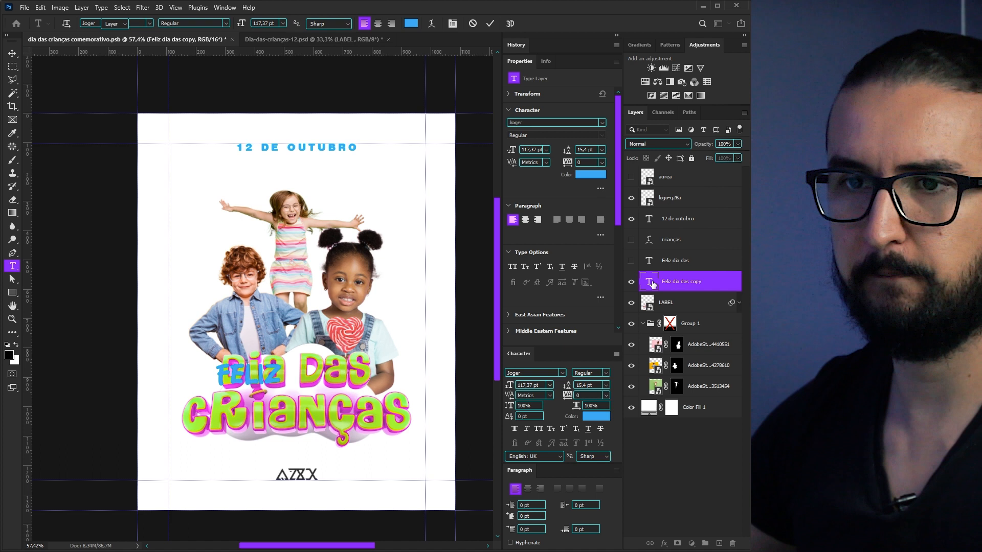
key(v)
scroll(311, 408, up, 3)
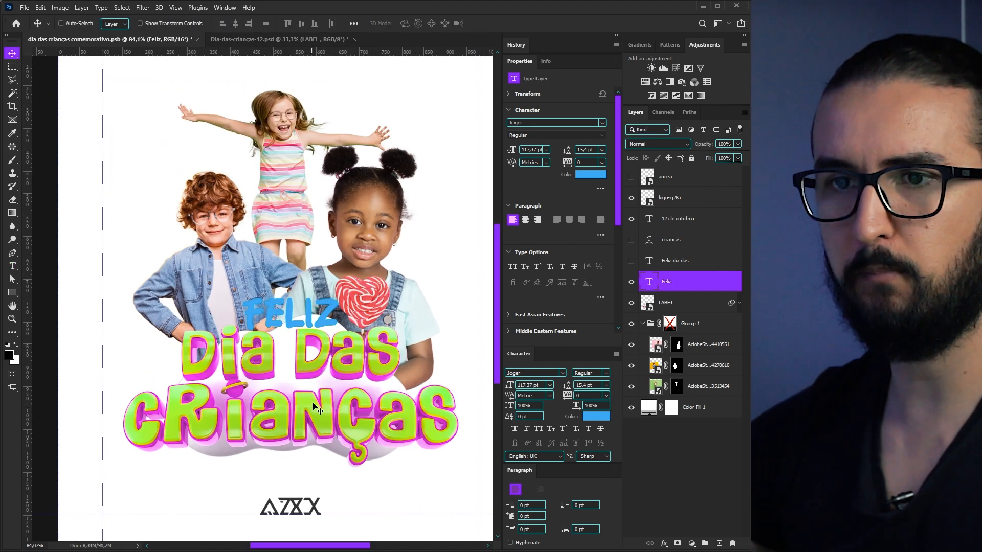
- Nudge the 3D title slightly down and color the "Feliz" text lime green to match it
drag(330, 402, 330, 408)
ctrl+click(289, 323)
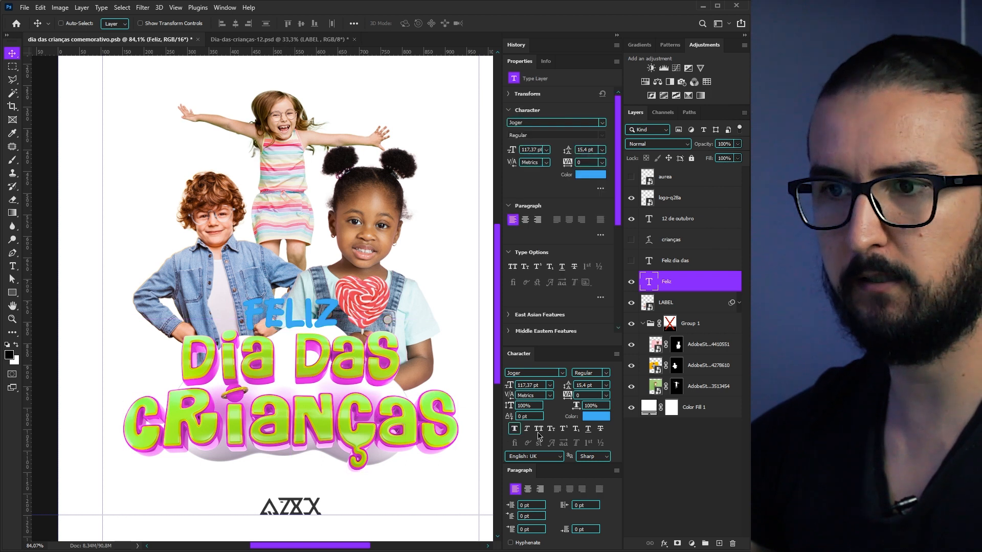
click(596, 417)
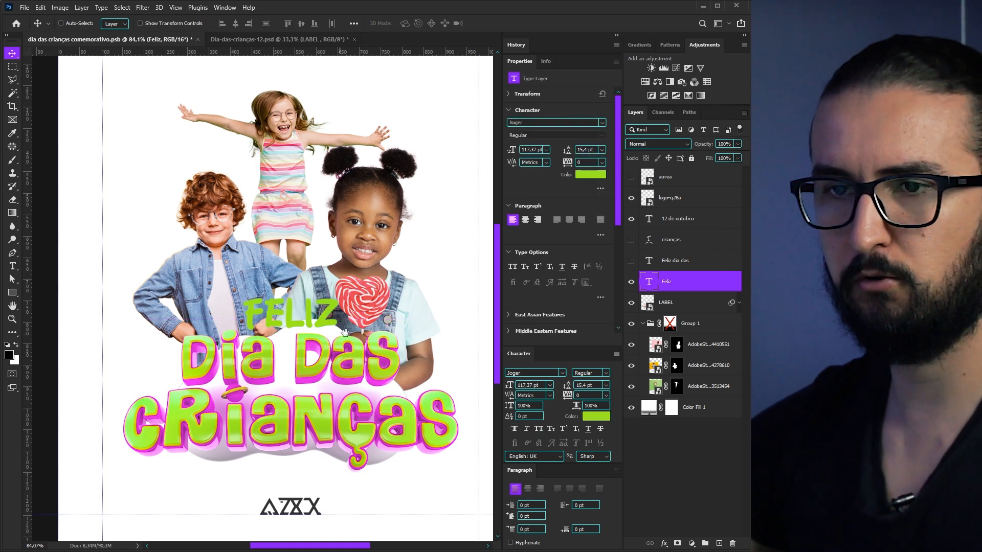
drag(345, 333, 352, 329)
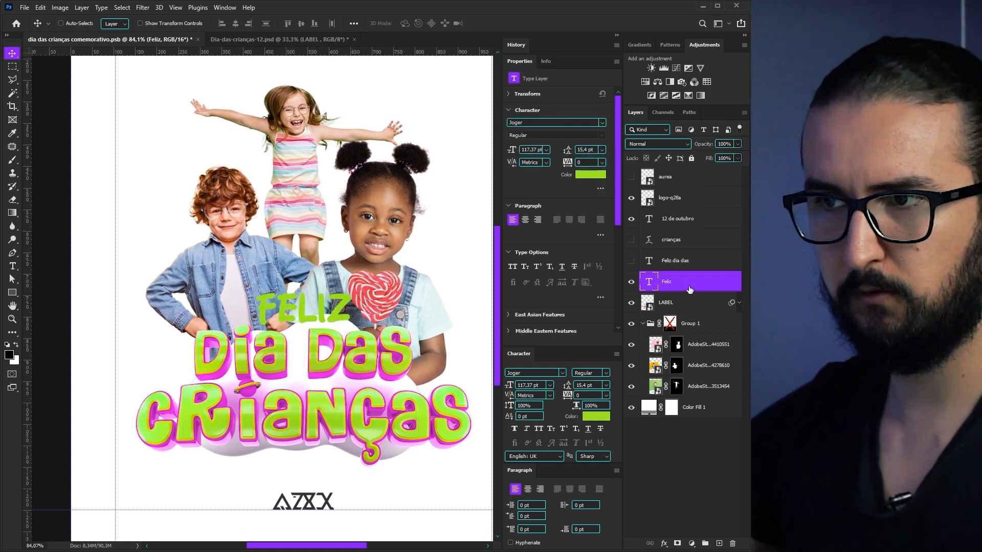
- Add a drop shadow to "Feliz" with opacity 100%, angle 90°, distance 7 px, spread 100% and size 4 px
key(space)
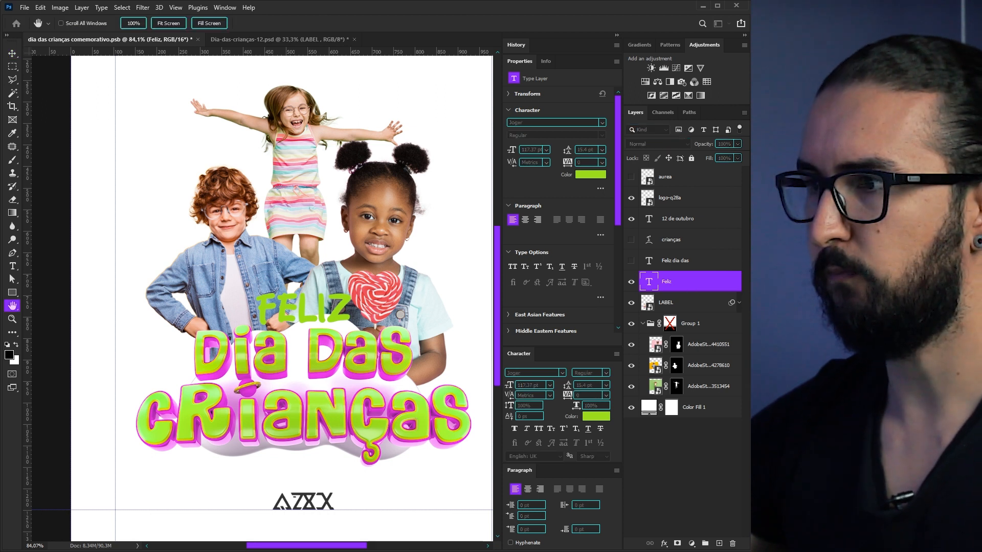
click(814, 466)
drag(864, 271, 465, 201)
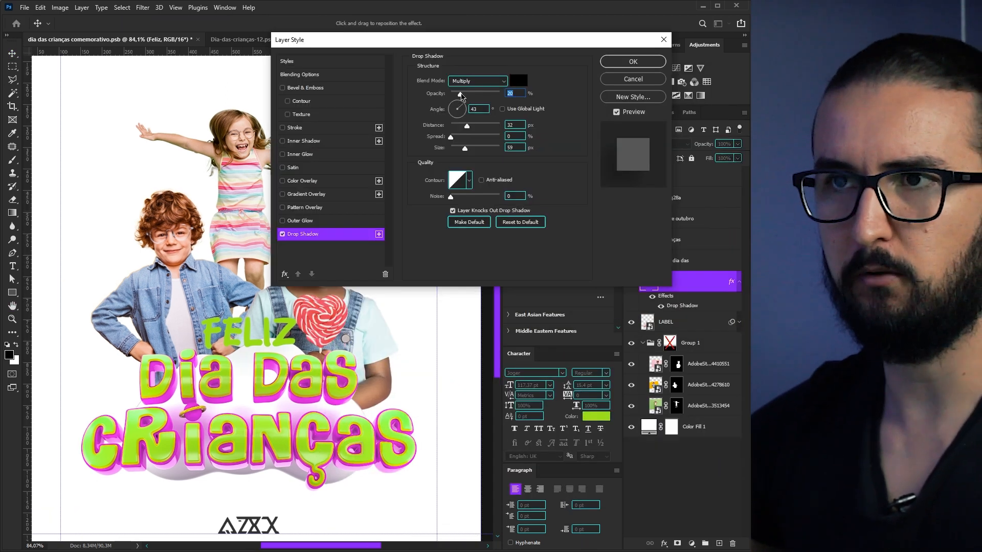
drag(460, 94, 500, 94)
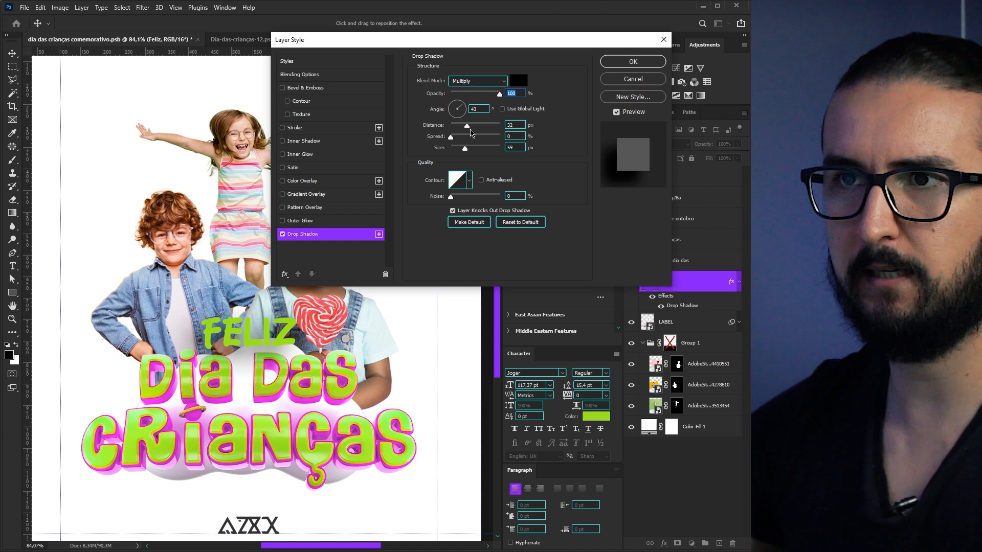
mouse_move(464, 148)
mouse_down()
mouse_move(451, 147)
mouse_move(450, 128)
mouse_move(454, 142)
mouse_move(465, 139)
mouse_move(453, 148)
mouse_move(501, 138)
mouse_move(454, 128)
mouse_move(458, 100)
mouse_move(456, 131)
mouse_up()
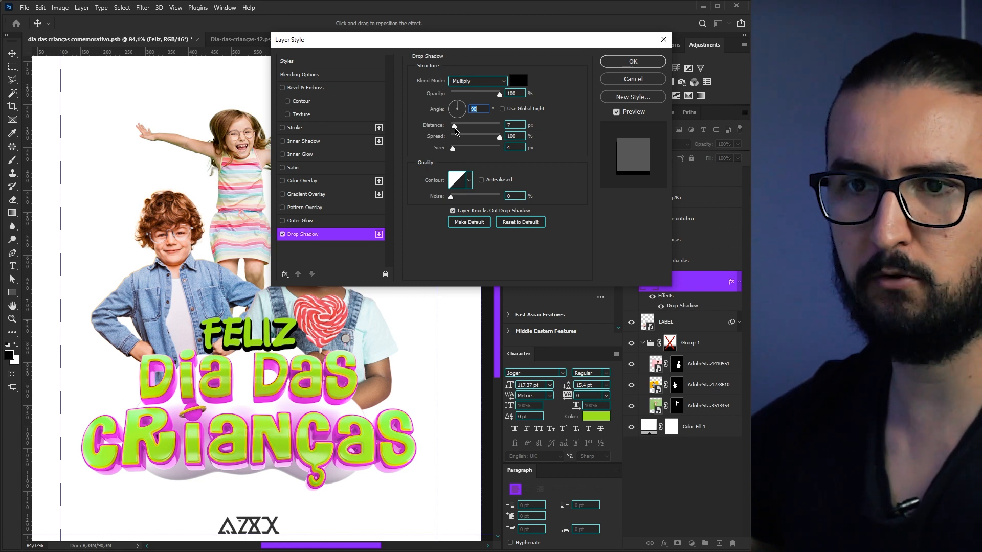
- Color the "Feliz" drop shadow with the 3D title's magenta and set its blend mode to Normal
key(Tab)
click(519, 80)
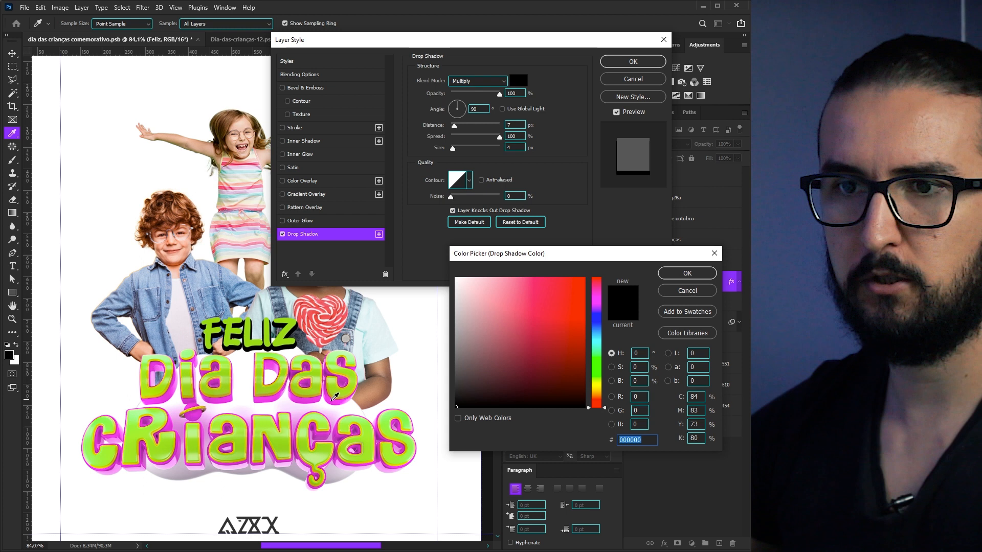
click(335, 397)
click(684, 273)
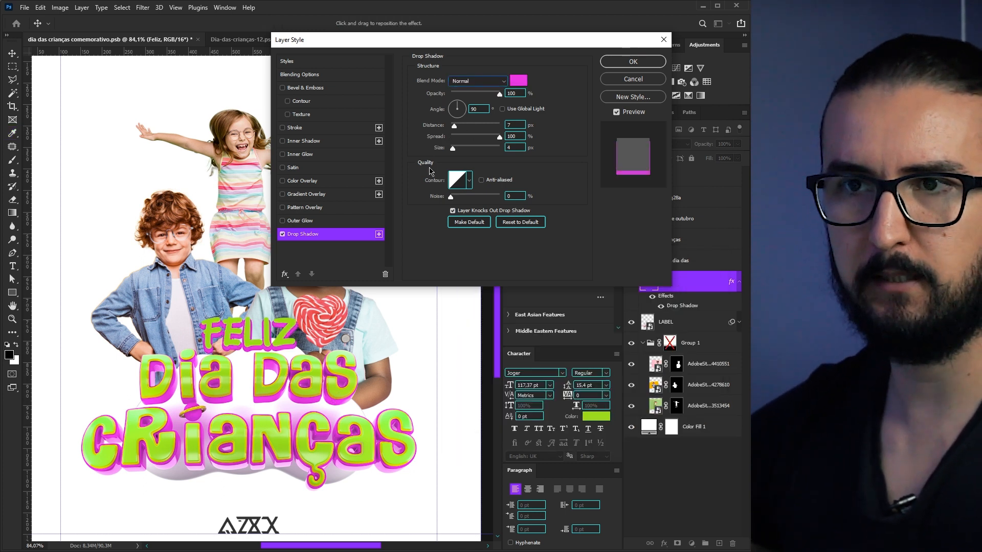
- Try other contour presets for the drop shadow of the "Feliz" text
click(467, 182)
click(424, 206)
click(439, 222)
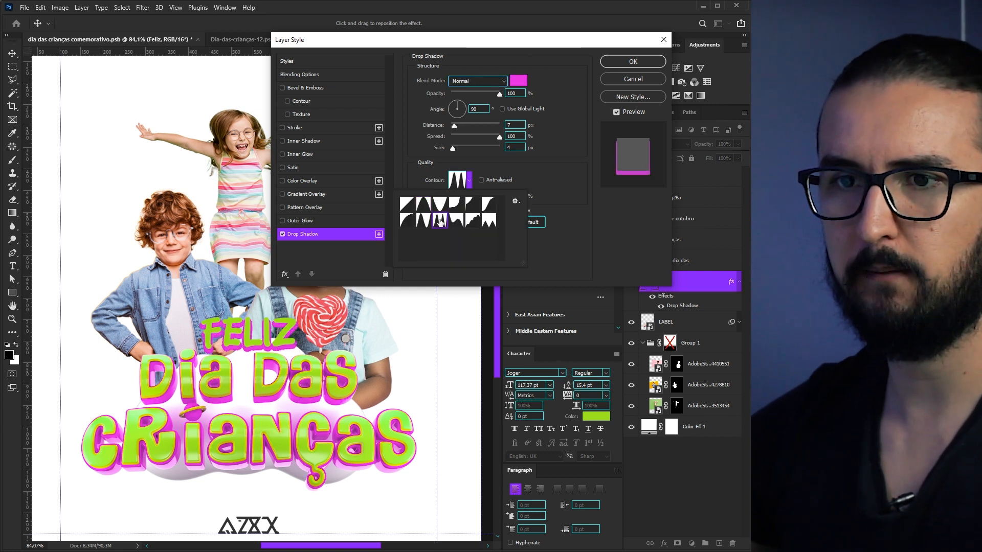
key(Escape)
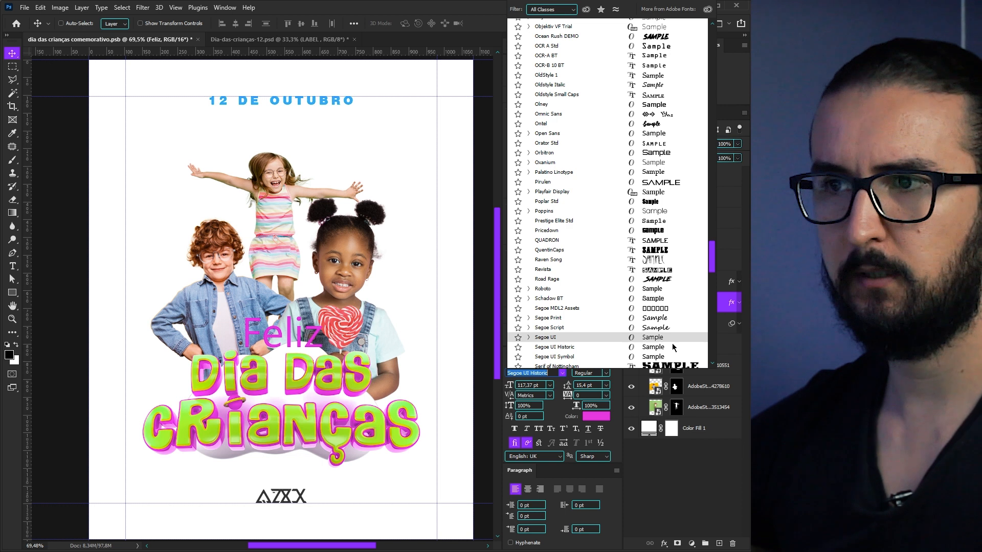
- Try the Ontel font on the magenta "Feliz" text
scroll(678, 342, up, 1)
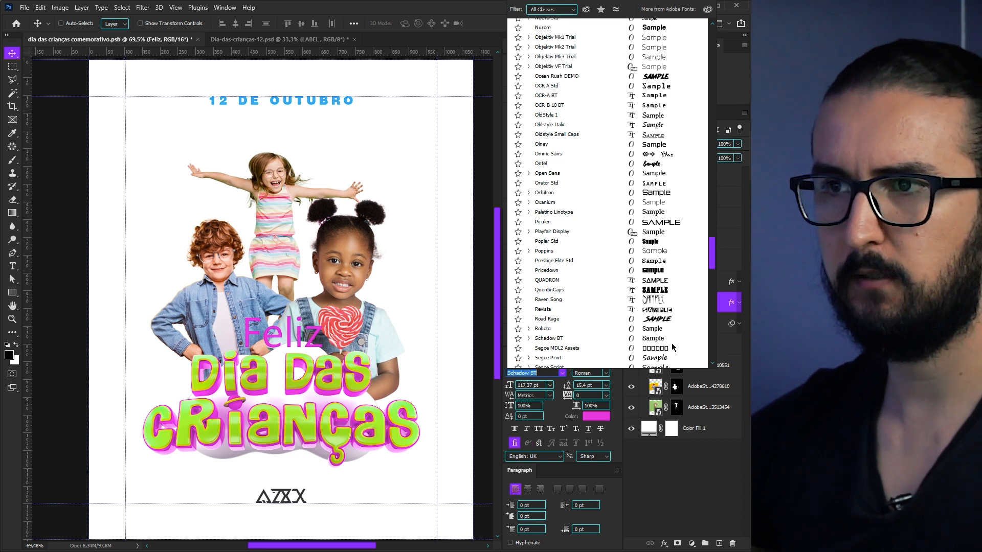
scroll(673, 348, down, 2)
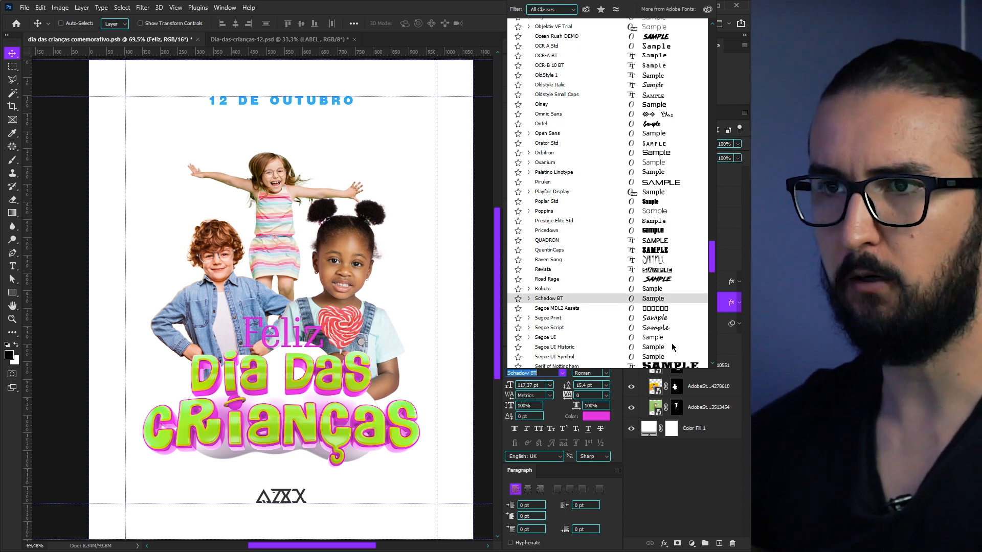
click(554, 124)
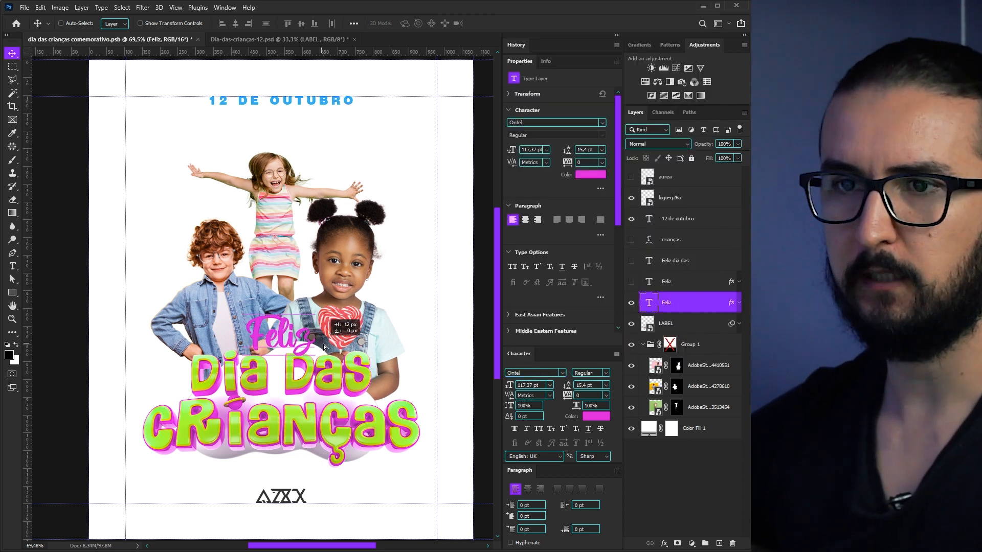
- Set the magenta "Feliz" text in the Kitten Regular font
click(562, 377)
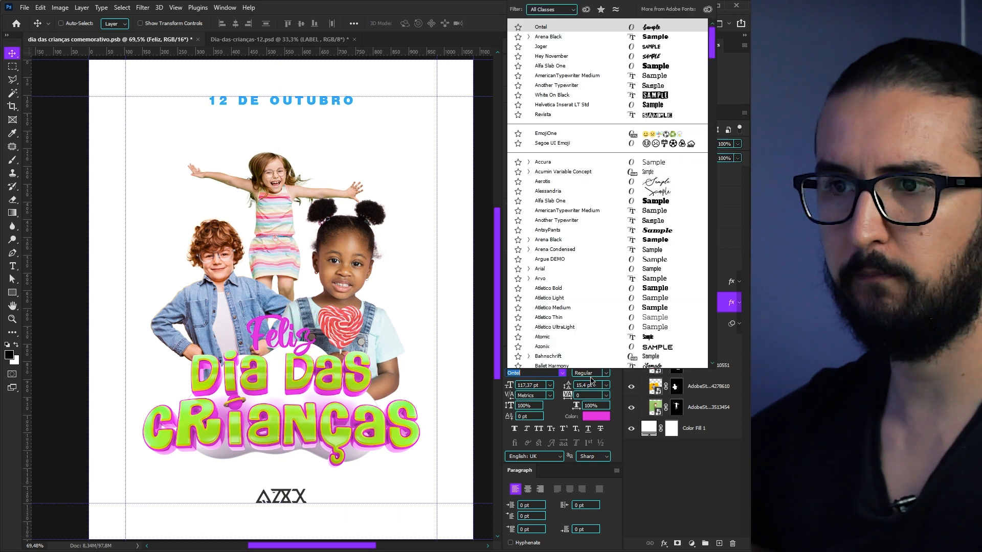
text(Kitten)
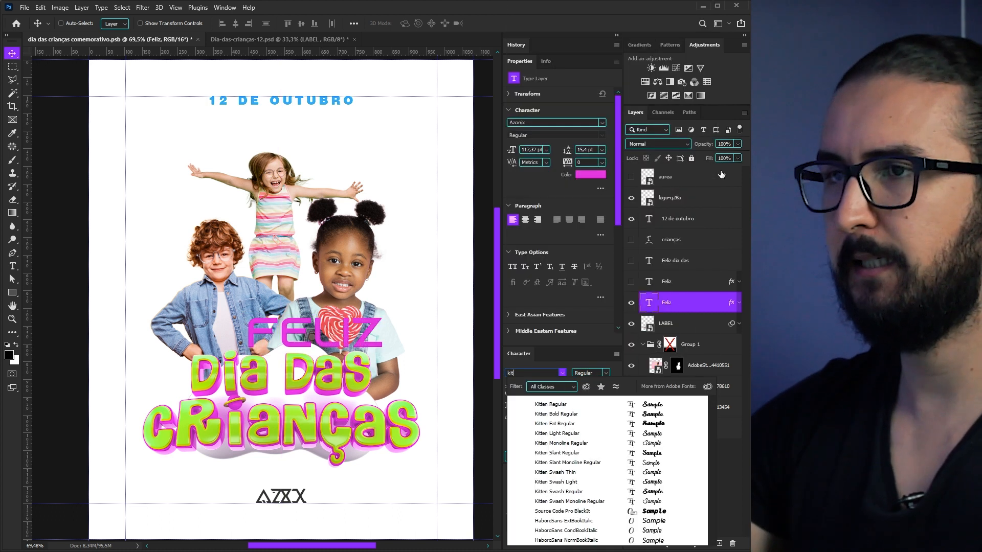
click(545, 411)
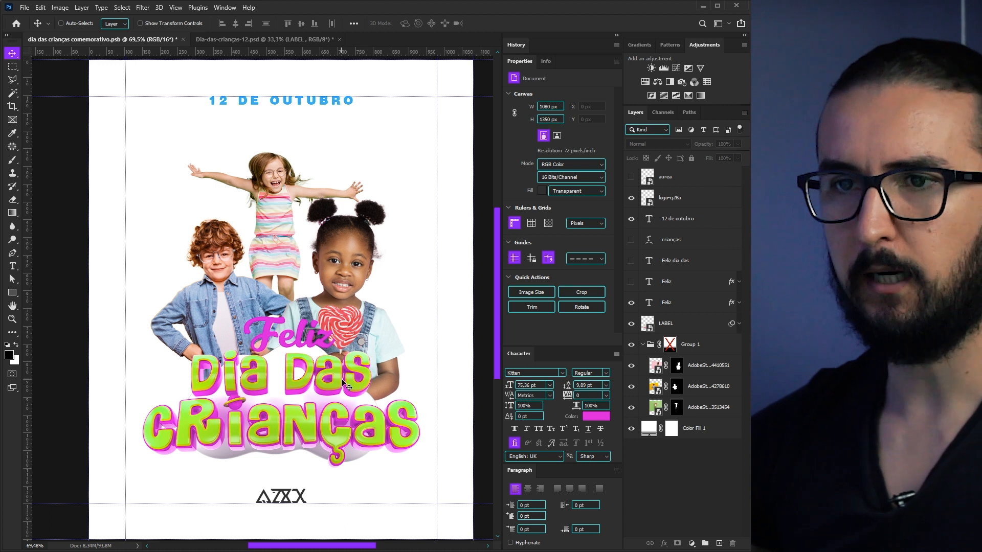
- Recolor the drop shadow of the script "Feliz" with the title's magenta and its text with the title's lime green
click(740, 305)
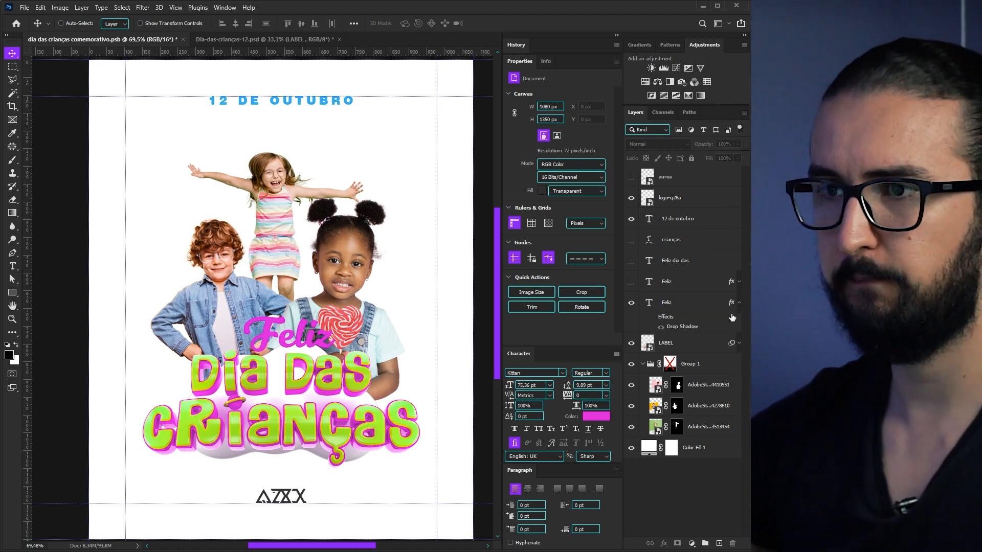
double_click(732, 318)
click(518, 83)
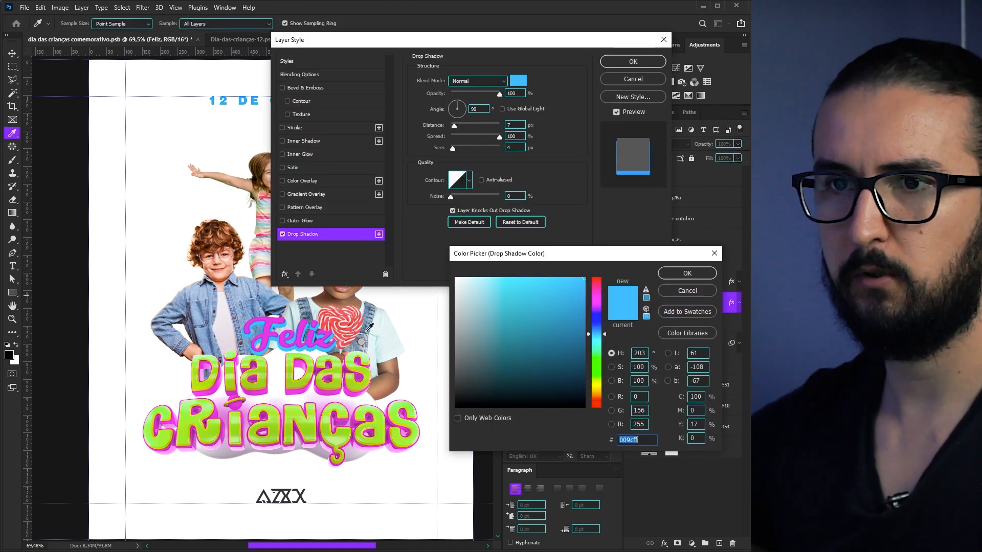
click(330, 390)
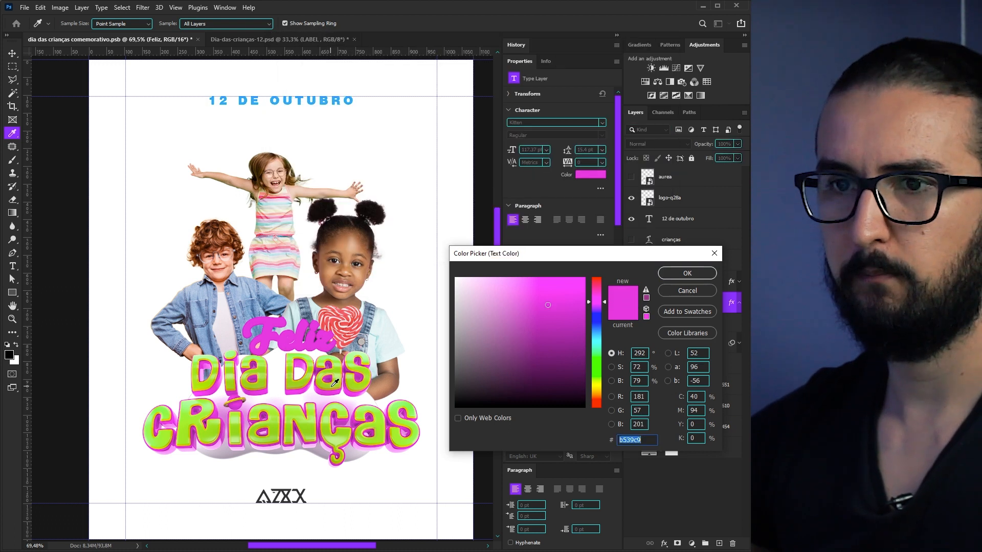
click(335, 382)
click(672, 278)
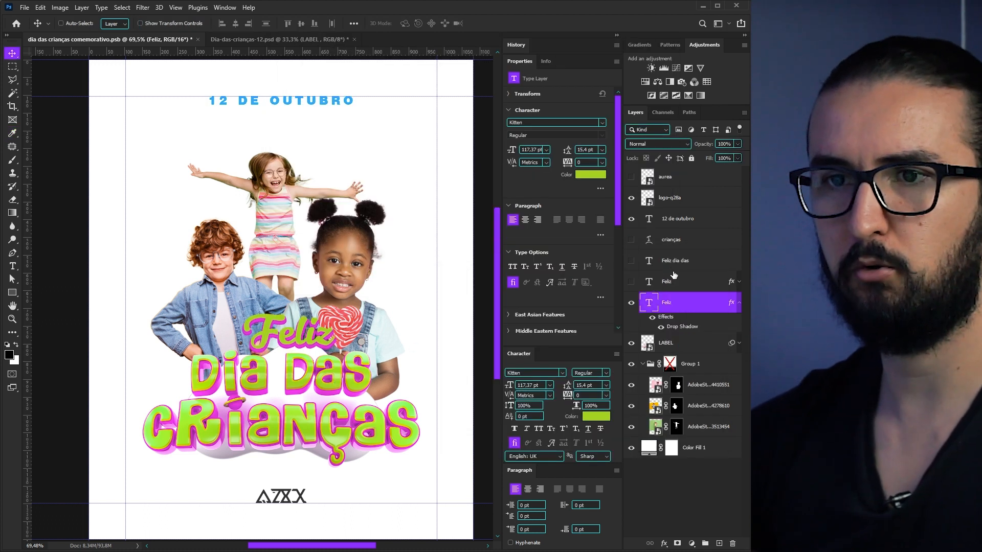
- Center the script "Feliz" text horizontally on the canvas
key(ctrl+a)
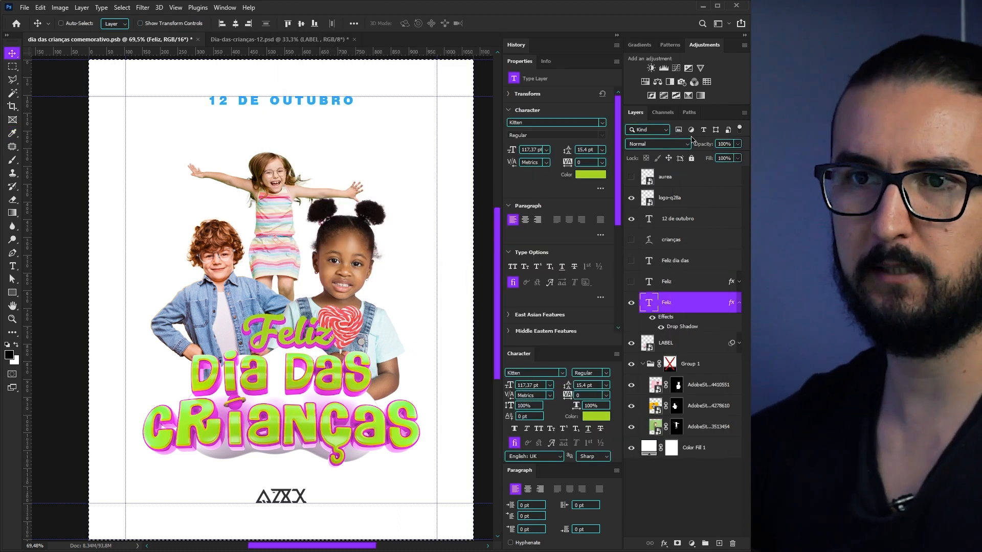
click(235, 23)
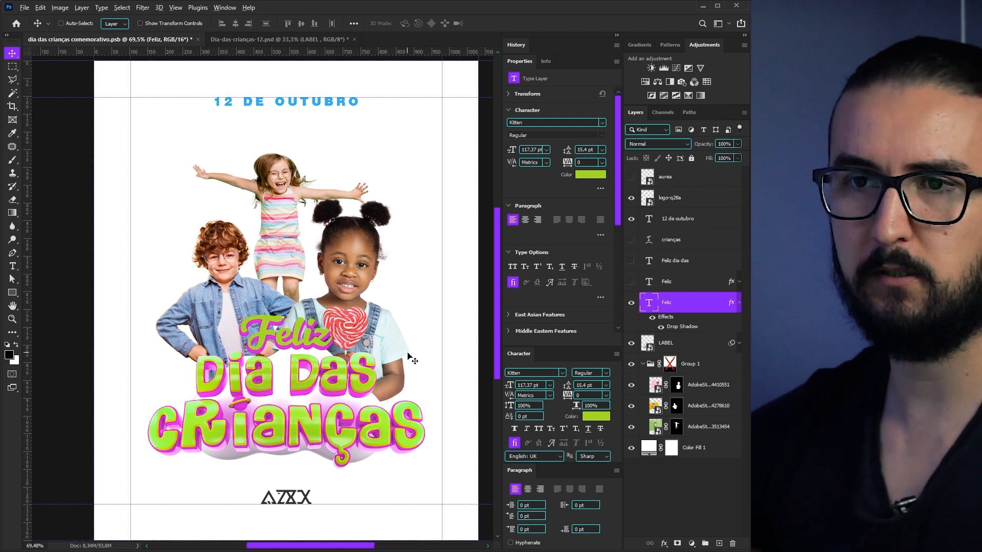
scroll(413, 361, down, 4)
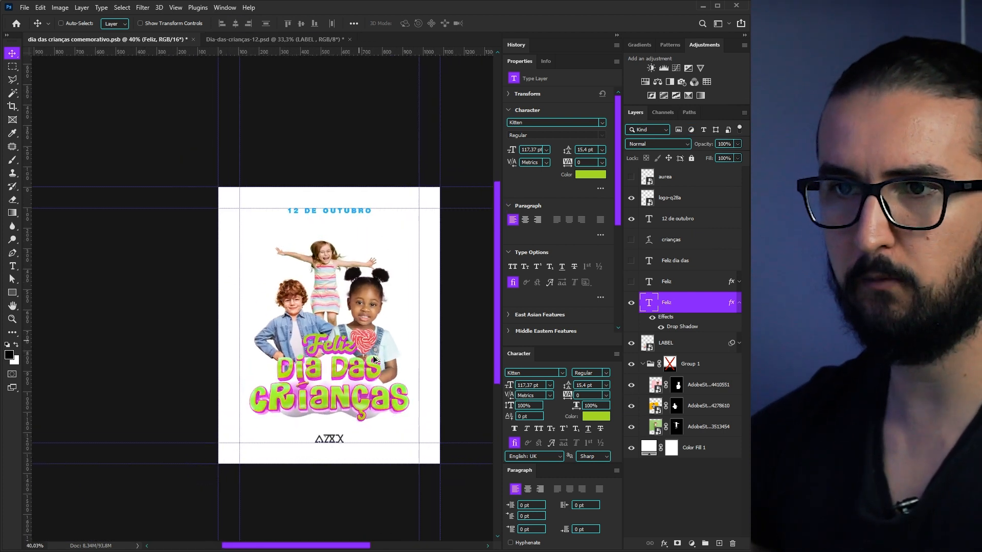
- Add a solid color fill layer between the children's photo group and the white background fill
scroll(375, 361, up, 3)
click(684, 367)
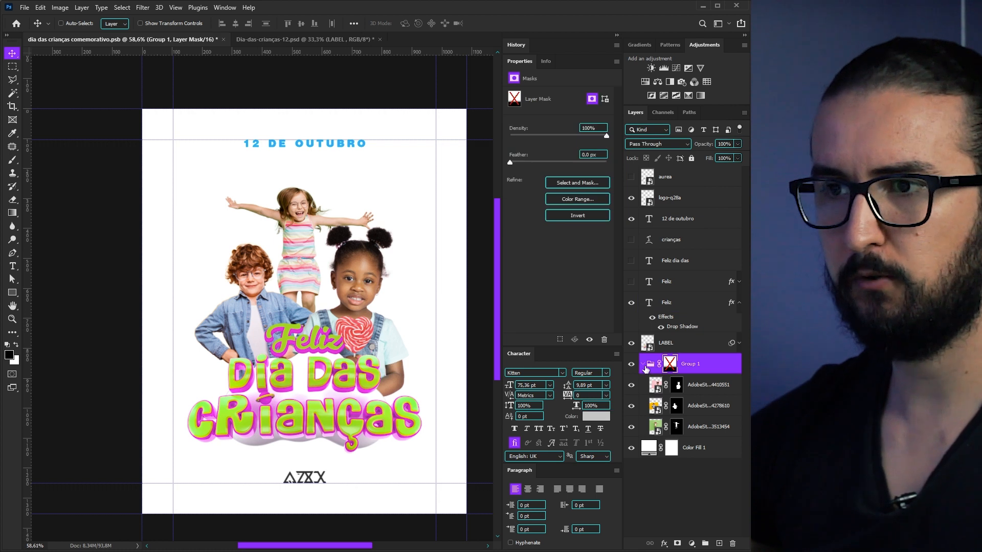
click(643, 364)
click(690, 385)
click(692, 544)
click(712, 368)
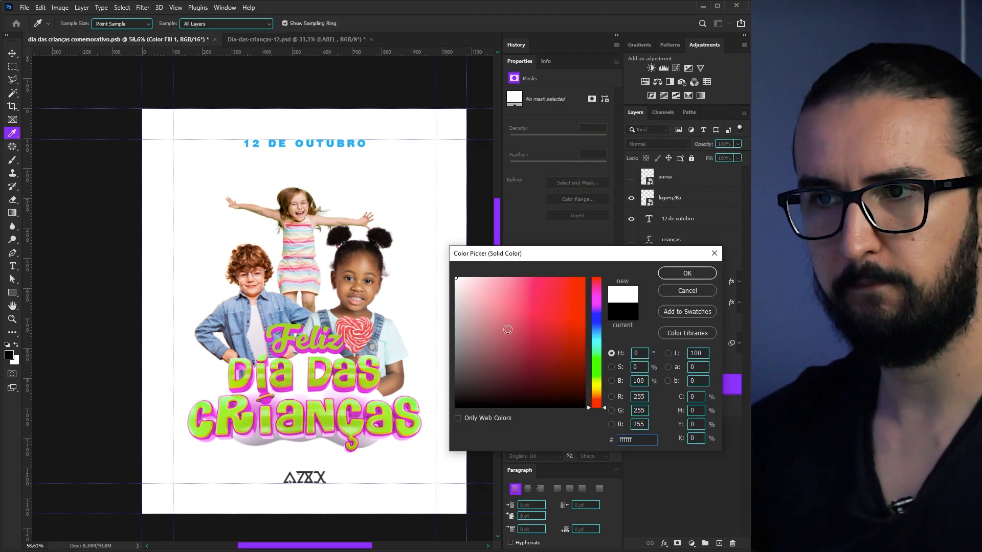
- Try light blue, lilac and pale yellow as the color of the new background fill
click(597, 328)
click(496, 288)
drag(496, 288, 492, 287)
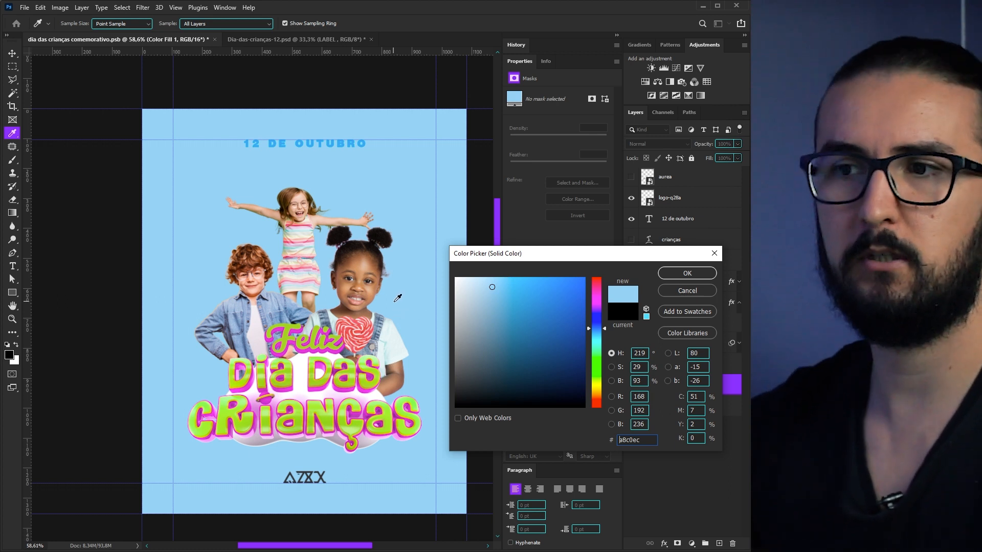
drag(603, 345, 604, 310)
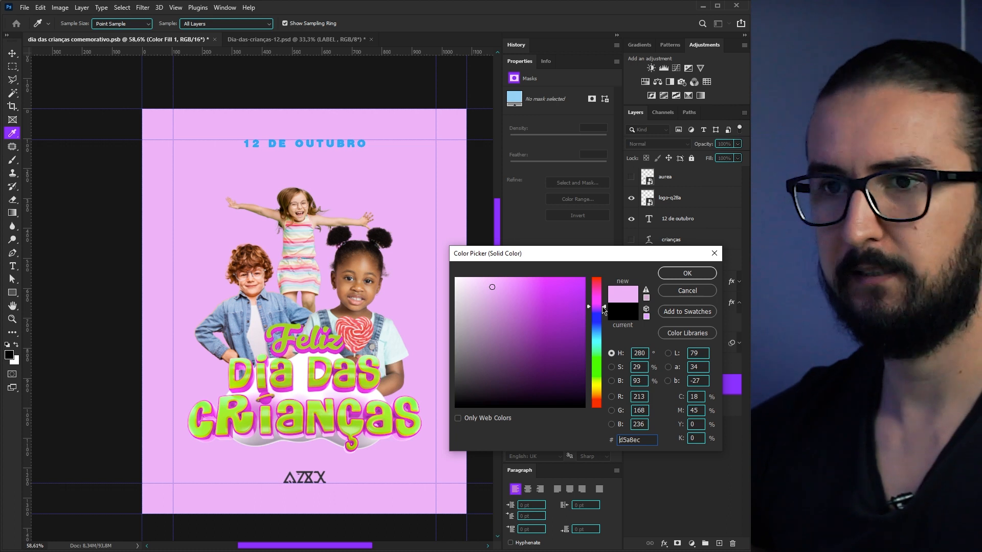
click(600, 384)
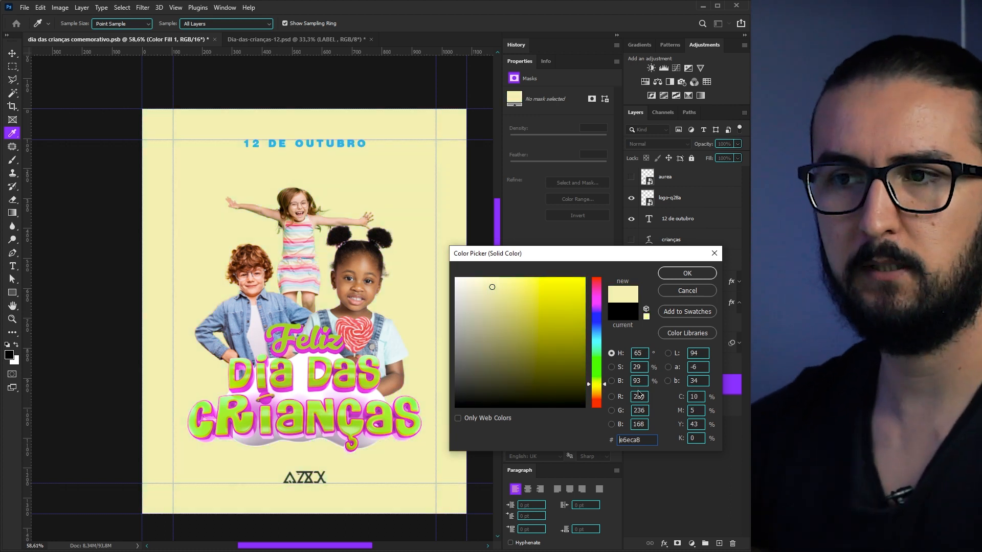
click(605, 388)
- Set the new background fill to the warm yellow f4c553
click(509, 287)
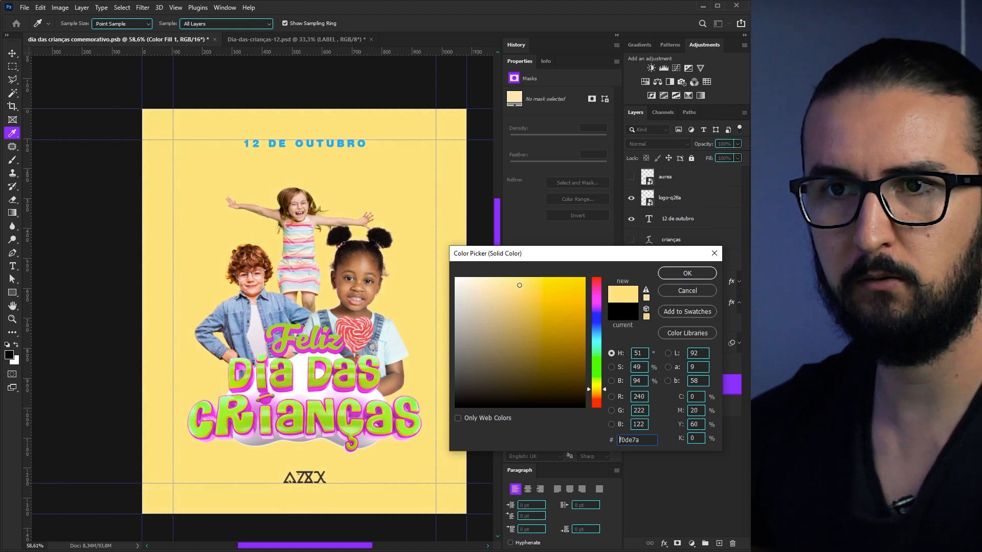
drag(524, 285, 527, 285)
click(604, 392)
click(537, 284)
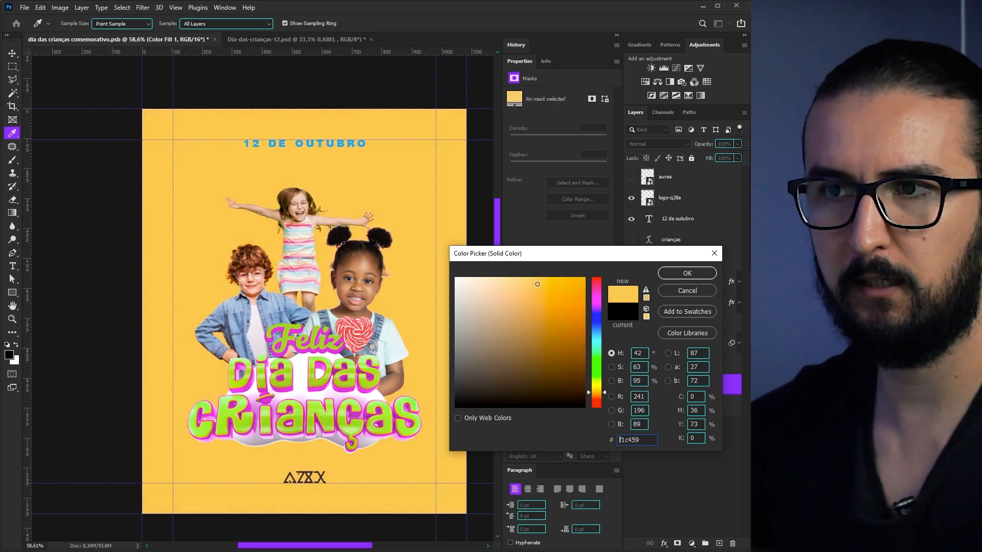
click(540, 283)
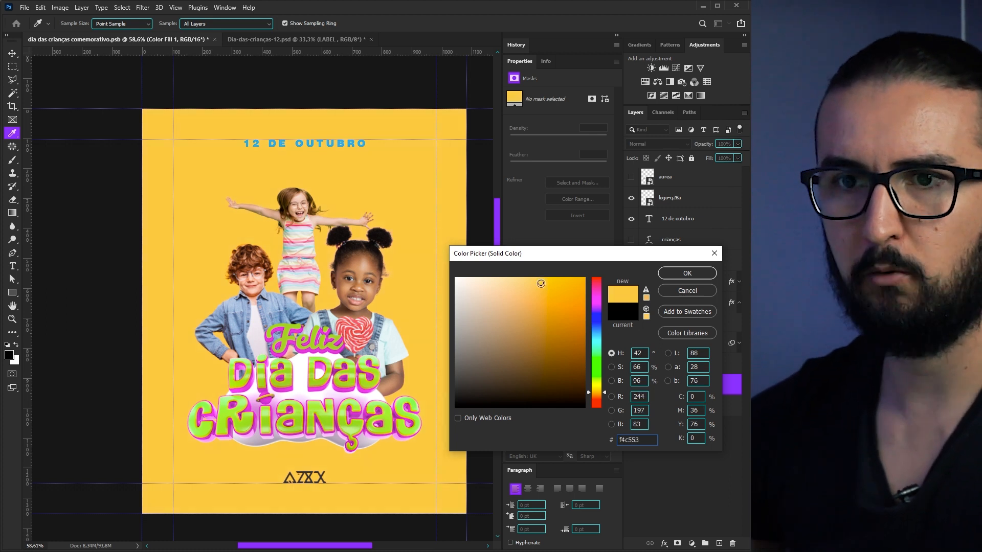
click(687, 274)
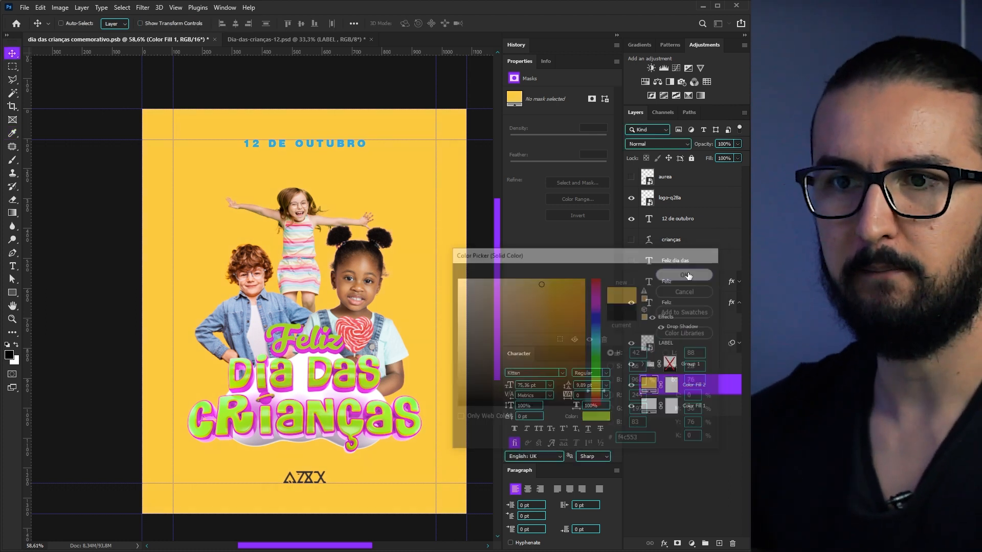
key(v)
- Shift the hue in the title's Hue/Saturation smart filter so the letters turn pink with turquoise sides
scroll(439, 279, up, 2)
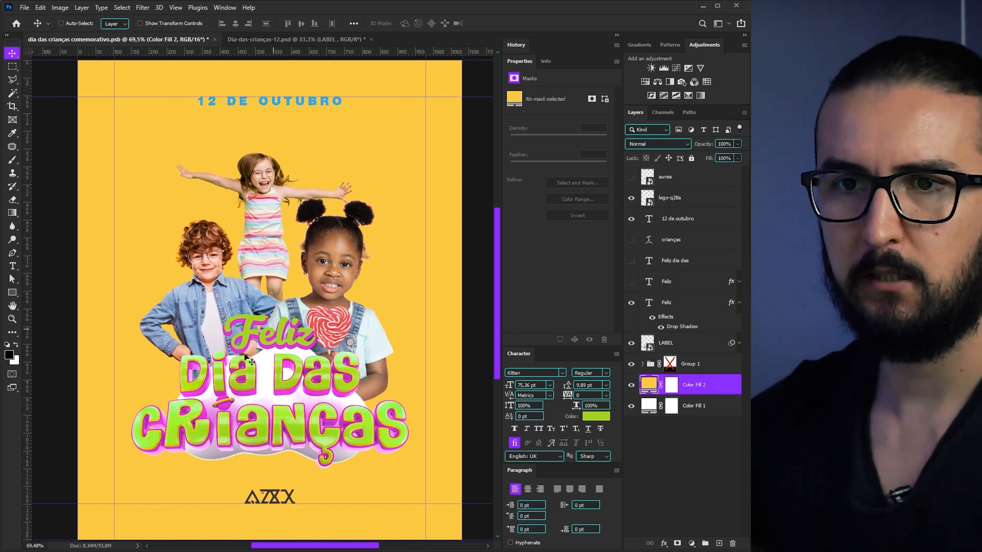
click(740, 303)
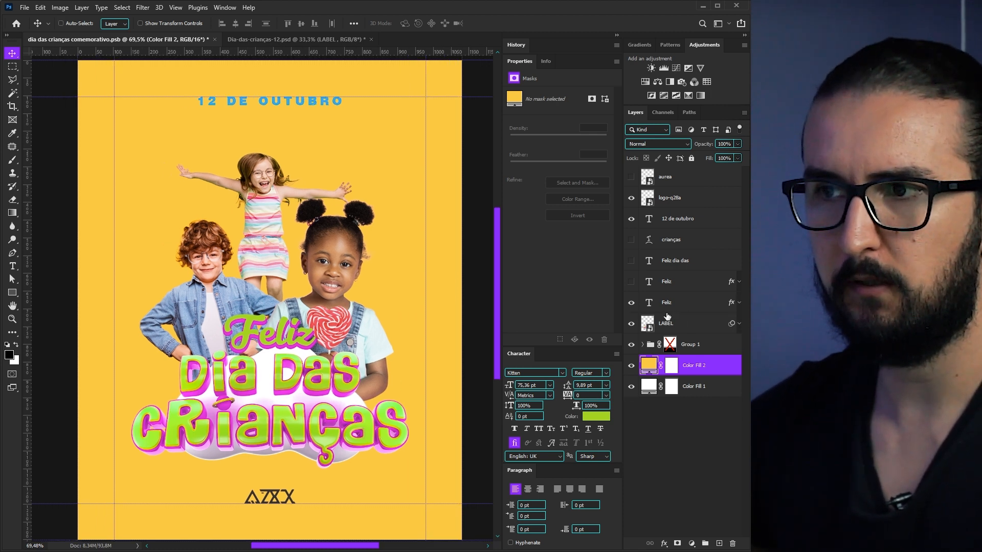
click(681, 323)
click(740, 324)
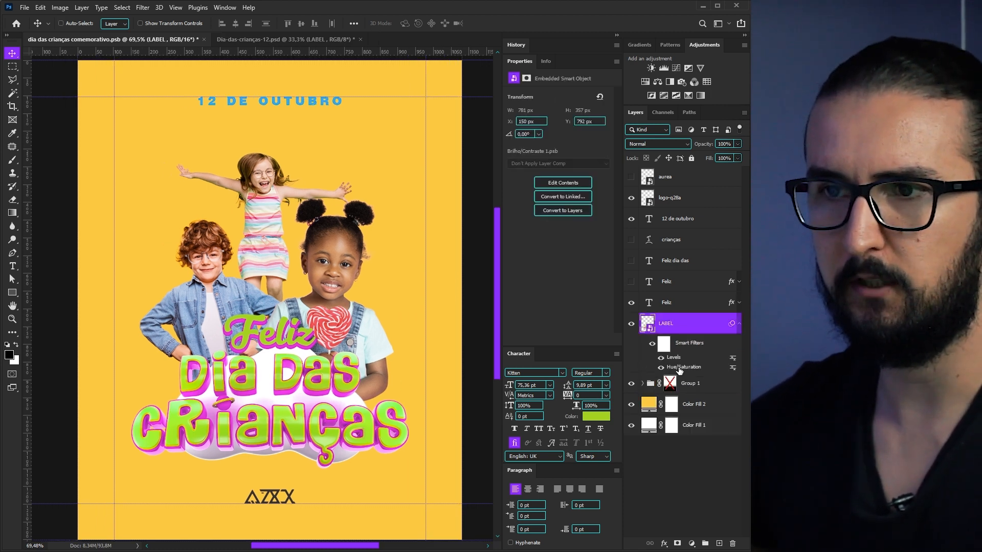
double_click(683, 367)
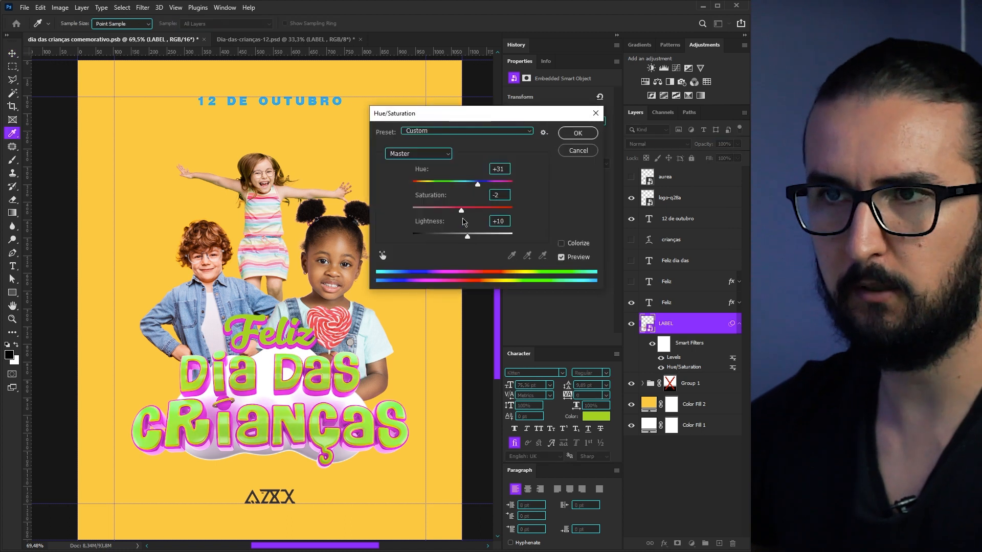
drag(477, 186, 495, 186)
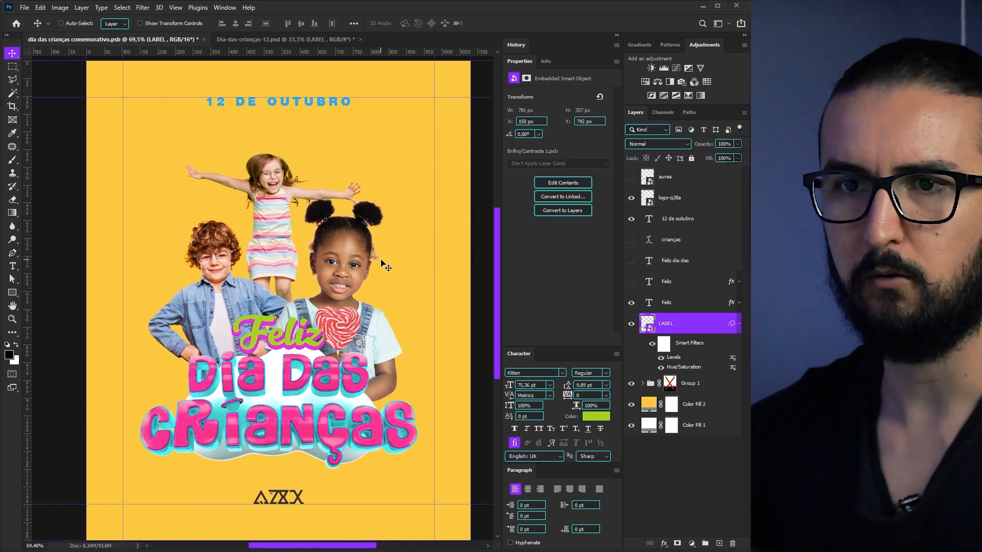
scroll(381, 263, down, 2)
scroll(370, 385, up, 3)
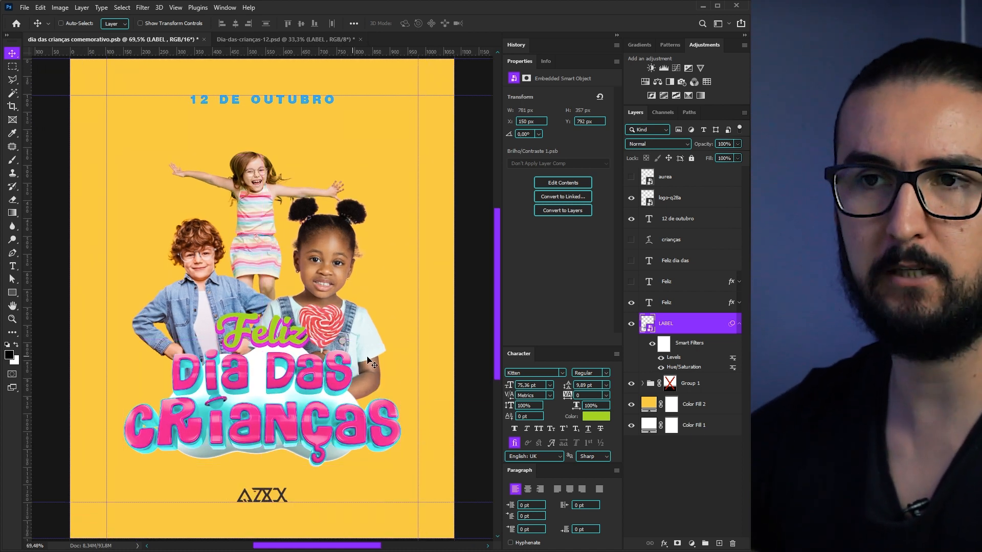
- Recolor the drop shadow of the script "Feliz" with the title's turquoise and its text with the title's pink
click(739, 303)
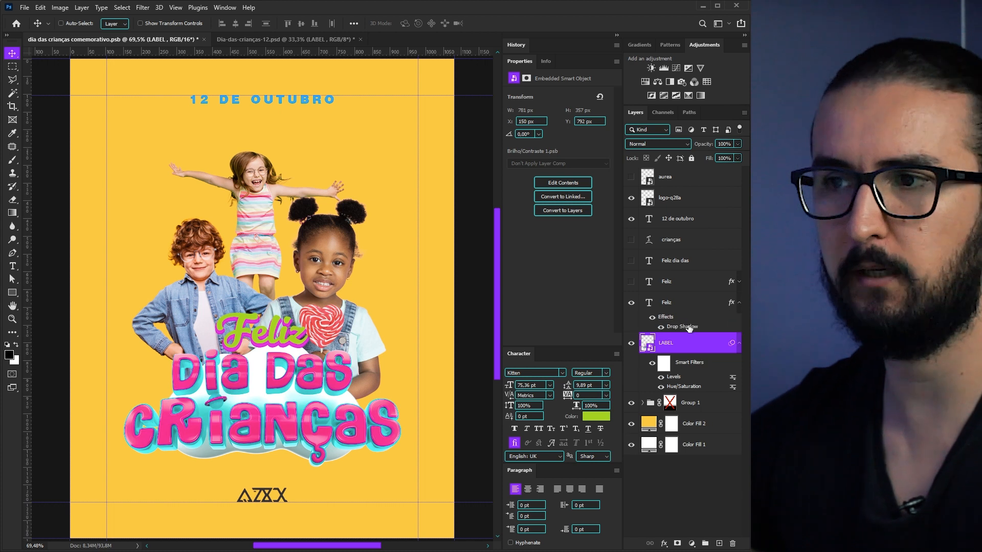
double_click(687, 327)
click(518, 80)
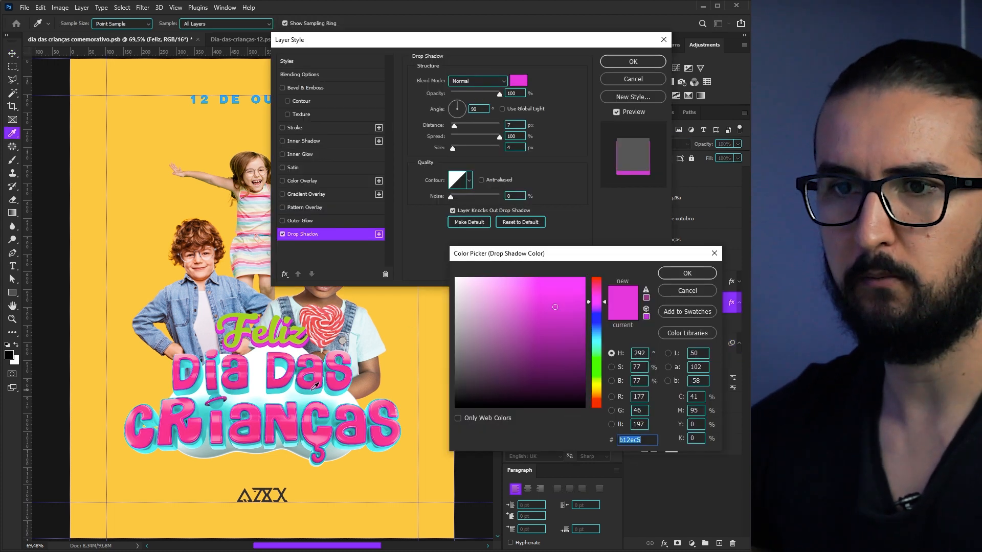
click(315, 386)
click(687, 273)
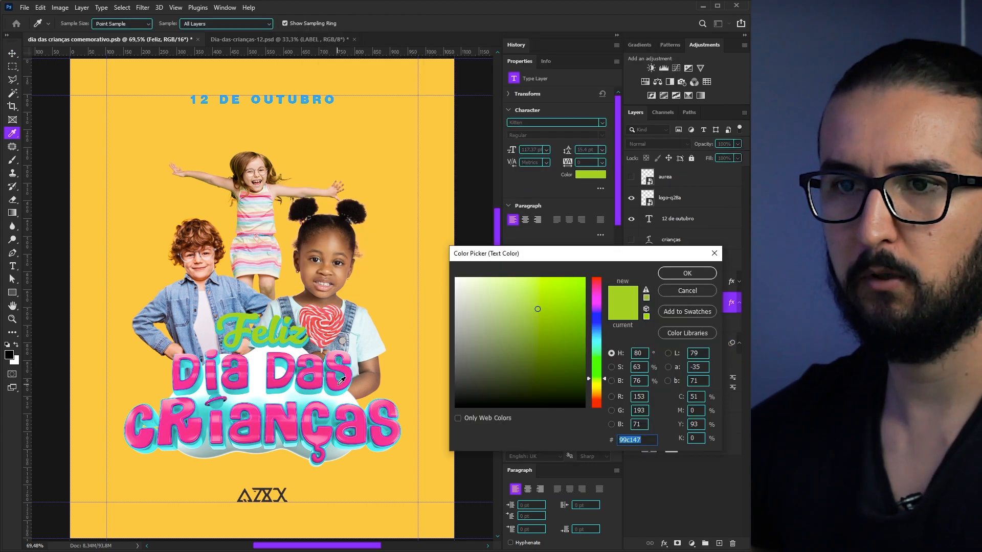
click(342, 381)
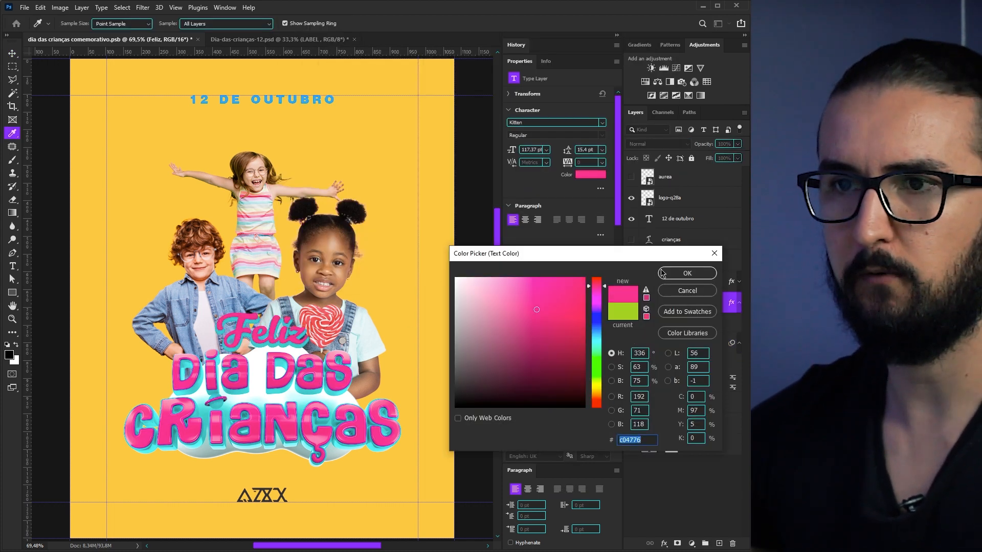
click(687, 273)
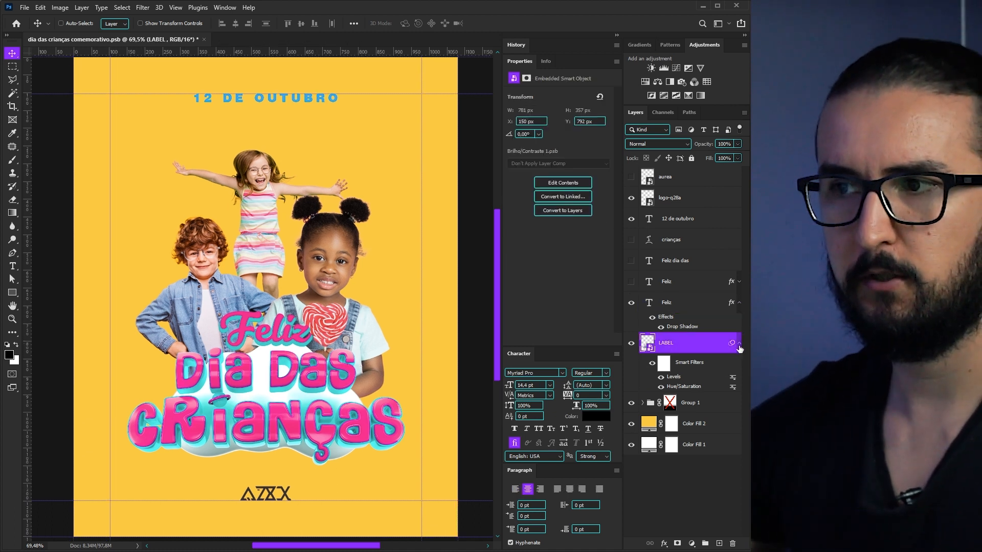
- Draw a closed Pen shape about 458 px wide over "Dia Das", reaching up to the script "Feliz"
click(739, 344)
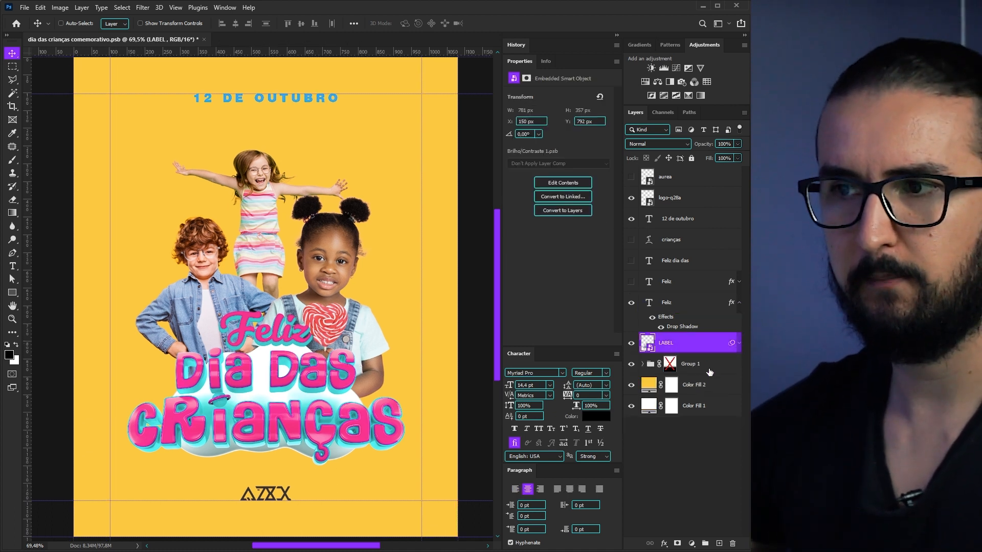
click(692, 366)
click(689, 346)
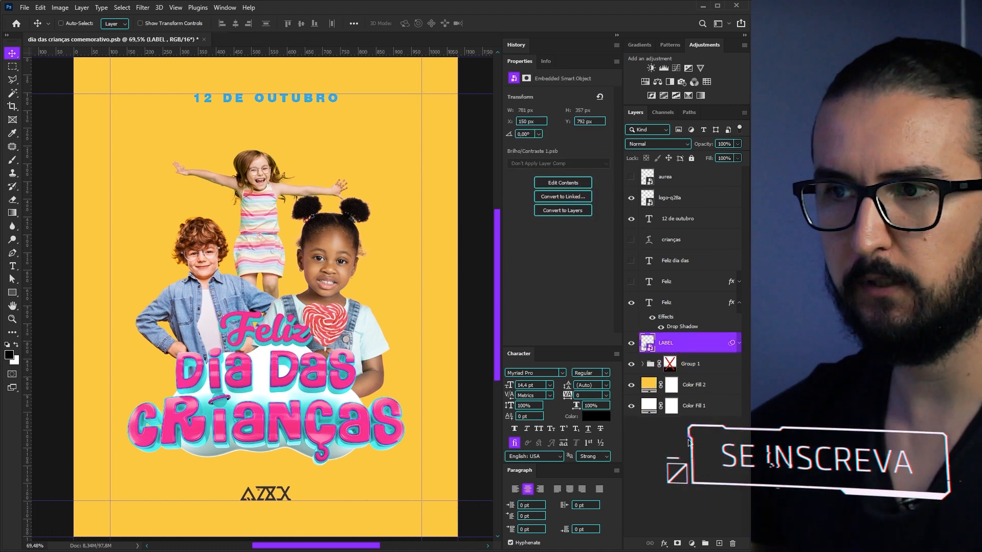
key(ctrl+shift+alt+n)
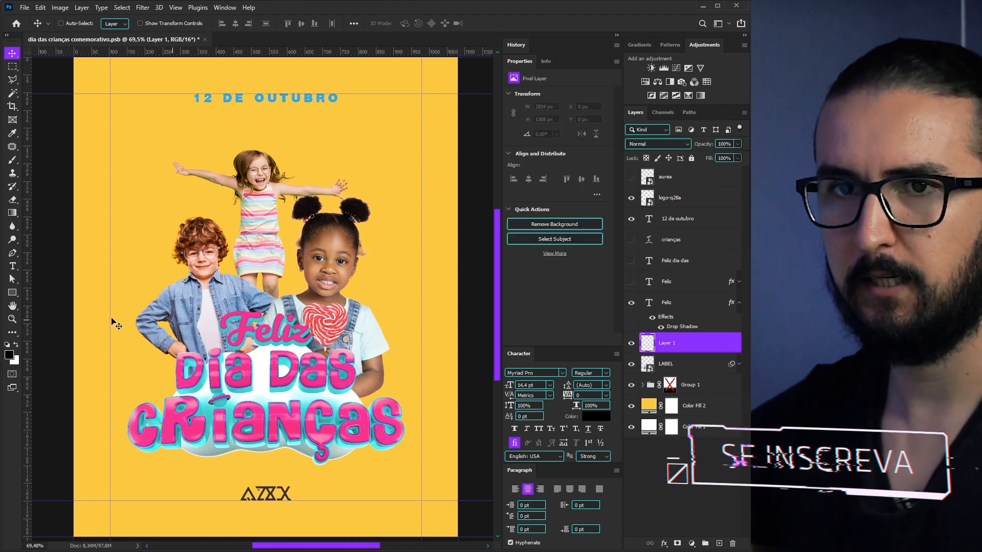
click(12, 252)
click(210, 351)
drag(210, 350, 334, 365)
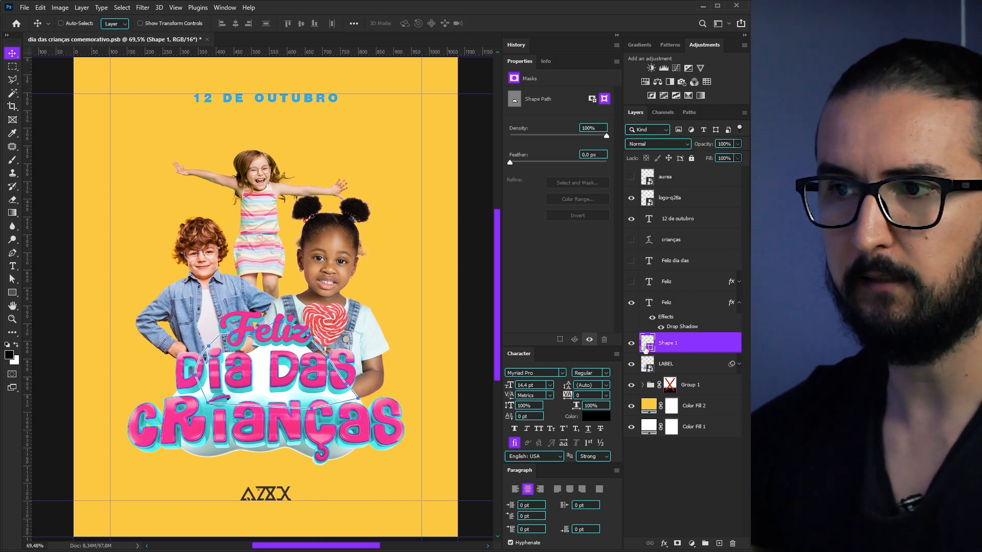
- Give the new shape a white fill without a stroke and place it directly behind the title layer
double_click(645, 346)
click(686, 291)
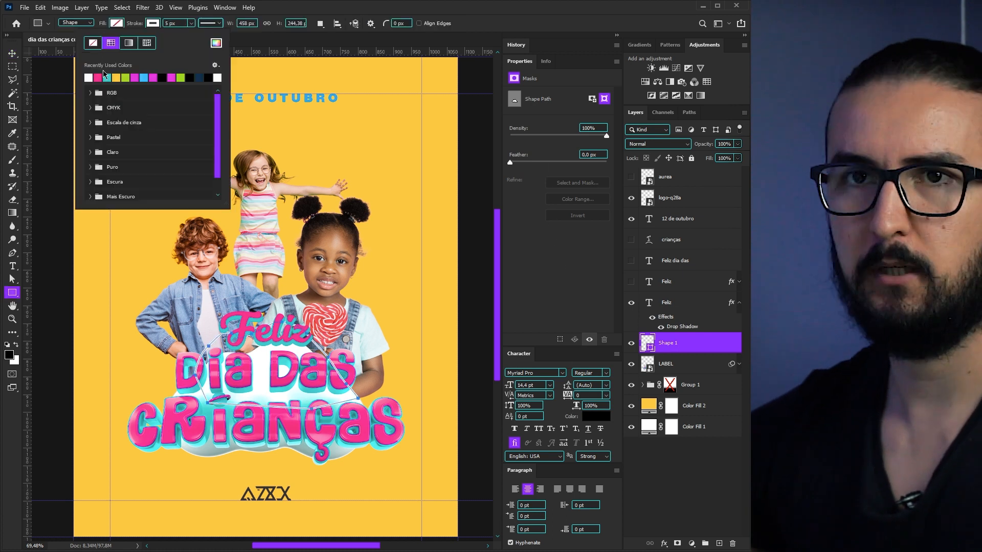
click(92, 44)
click(116, 24)
click(52, 78)
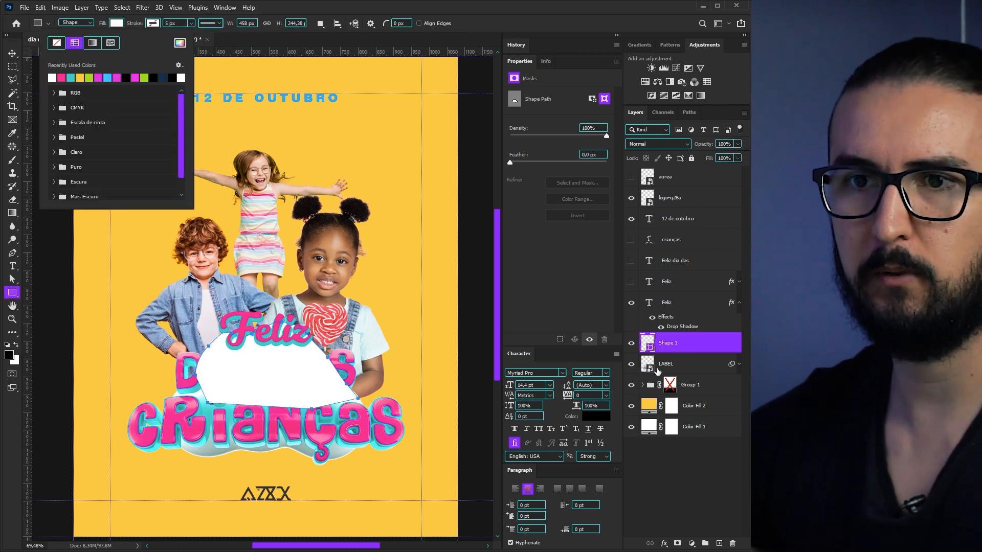
key(v)
drag(674, 349, 679, 372)
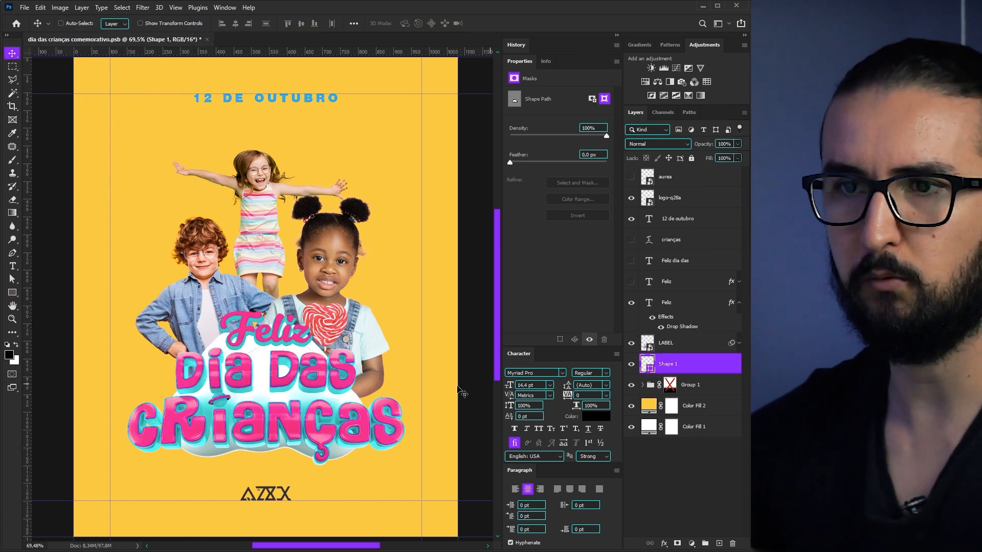
- Create an empty layer above the title and clip it to the title layer
scroll(266, 342, up, 5)
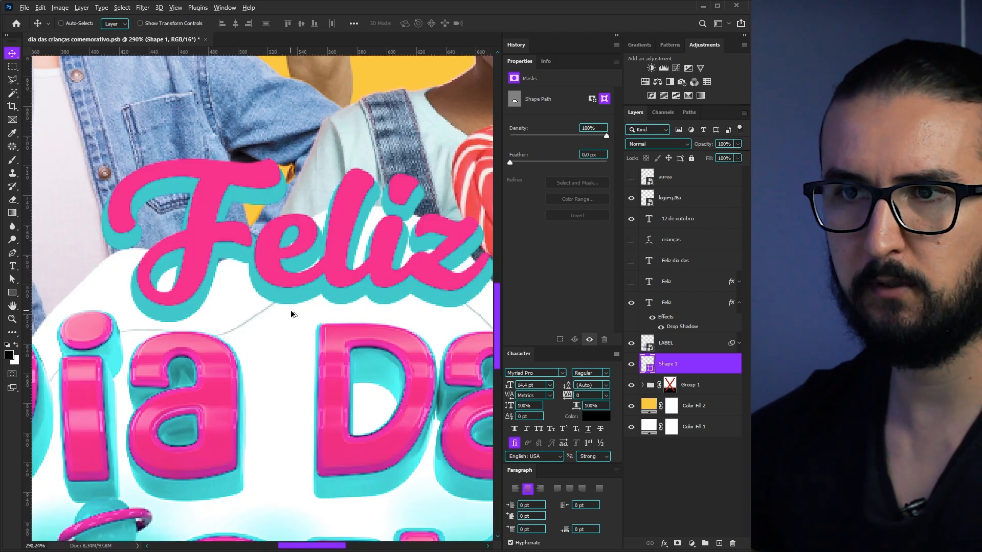
scroll(292, 313, down, 1)
key(ctrl+shift+alt+n)
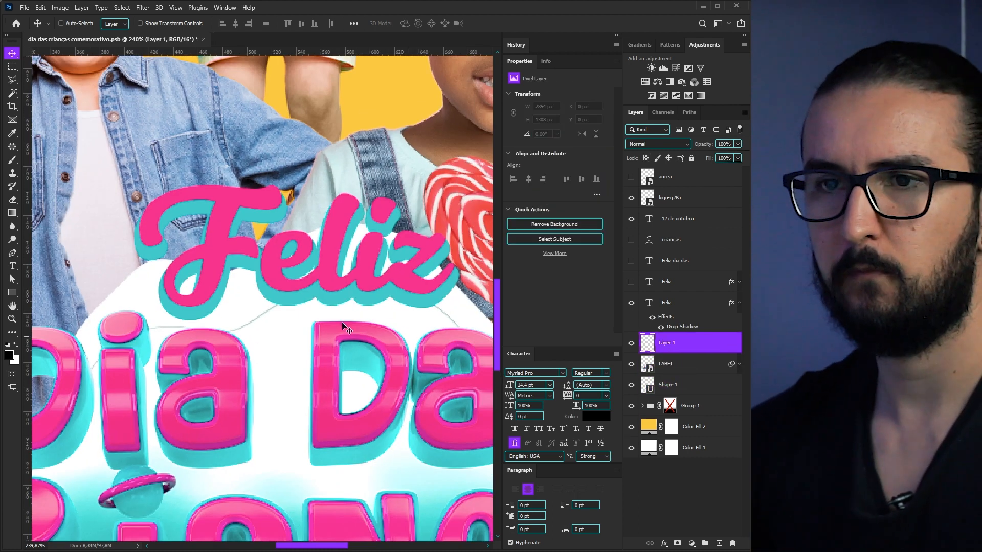
scroll(332, 318, down, 1)
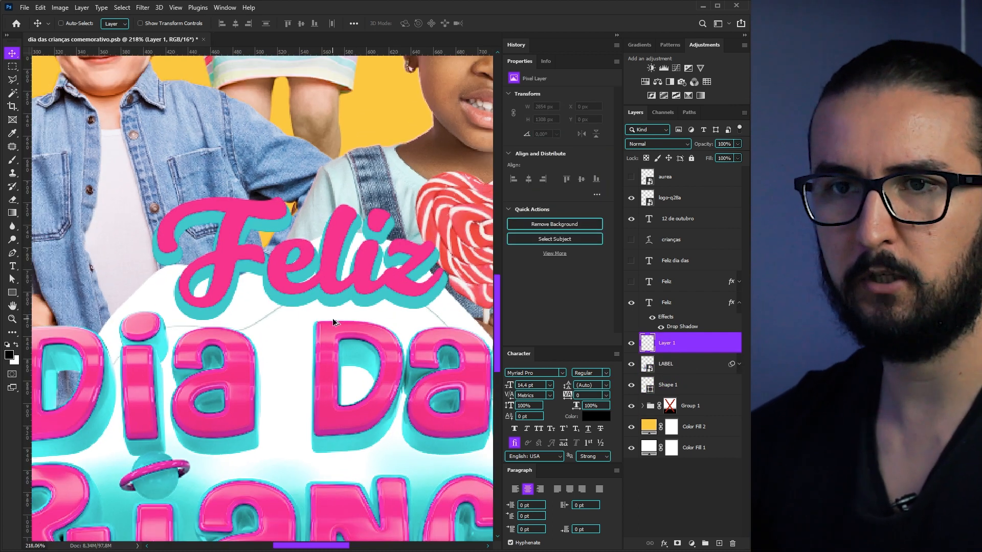
alt+click(649, 352)
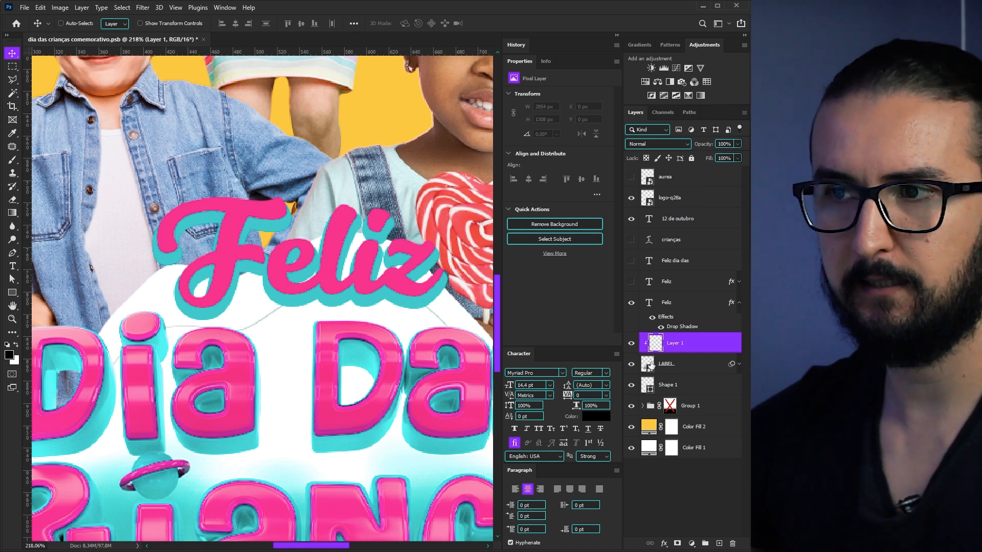
- Paint over the thin curved outline lines around "Dia Das" on the clipped layer with a white 7 px brush at 100% hardness
key(b)
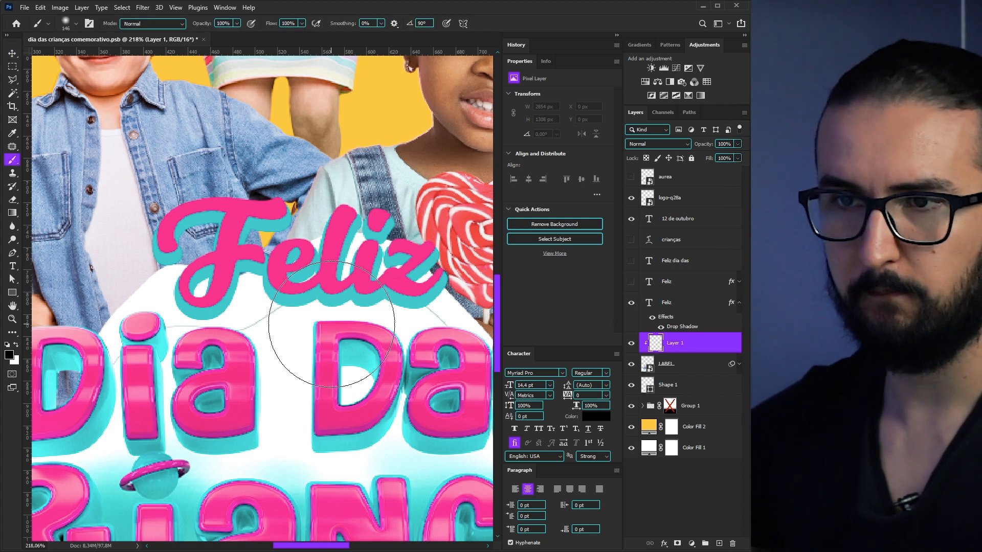
right_click(336, 369)
drag(409, 316, 417, 313)
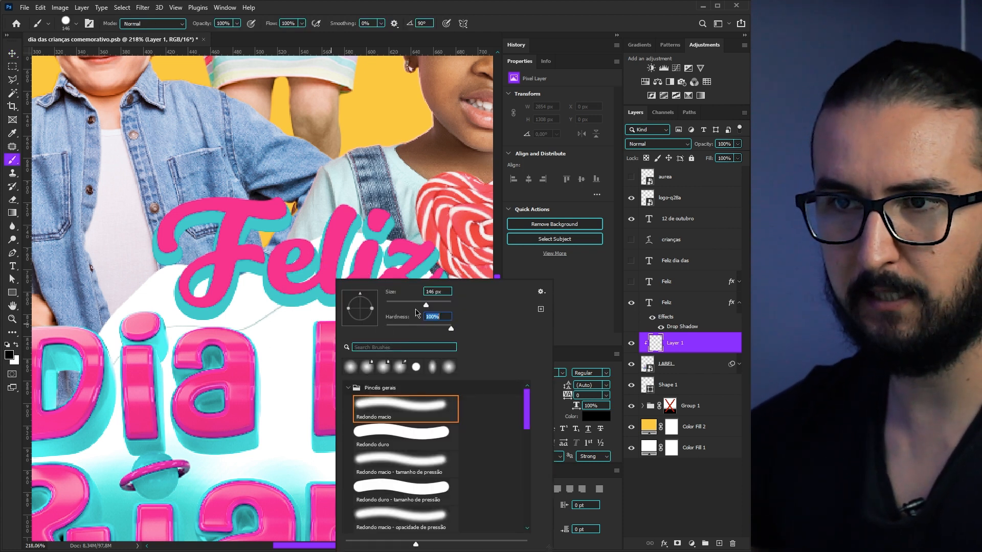
click(388, 305)
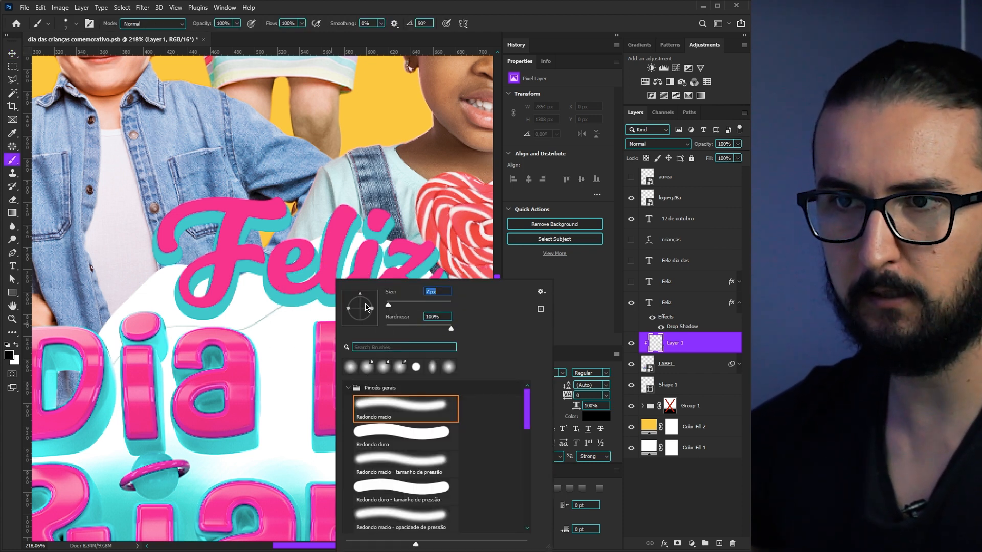
click(241, 329)
key(x)
key(a)
key(b)
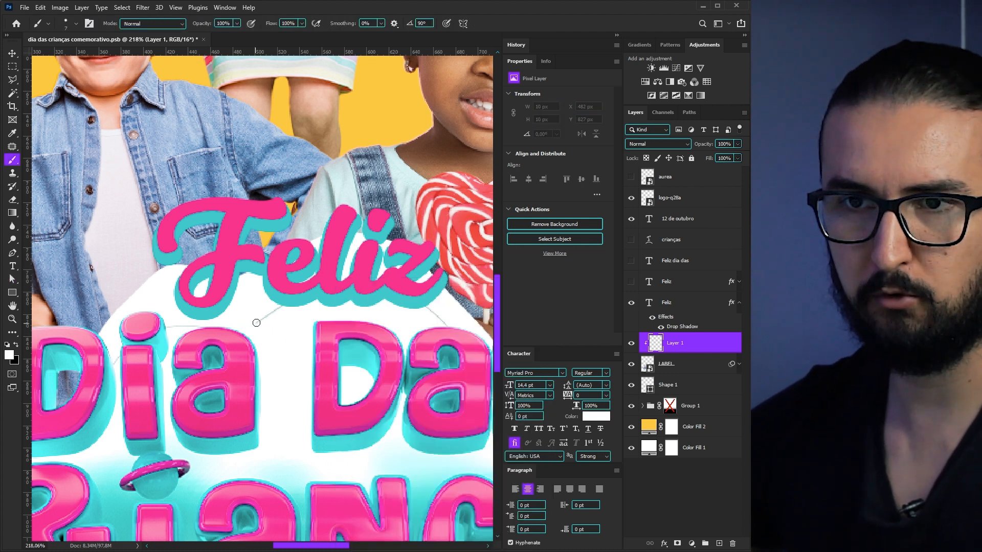
scroll(186, 355, left, 3)
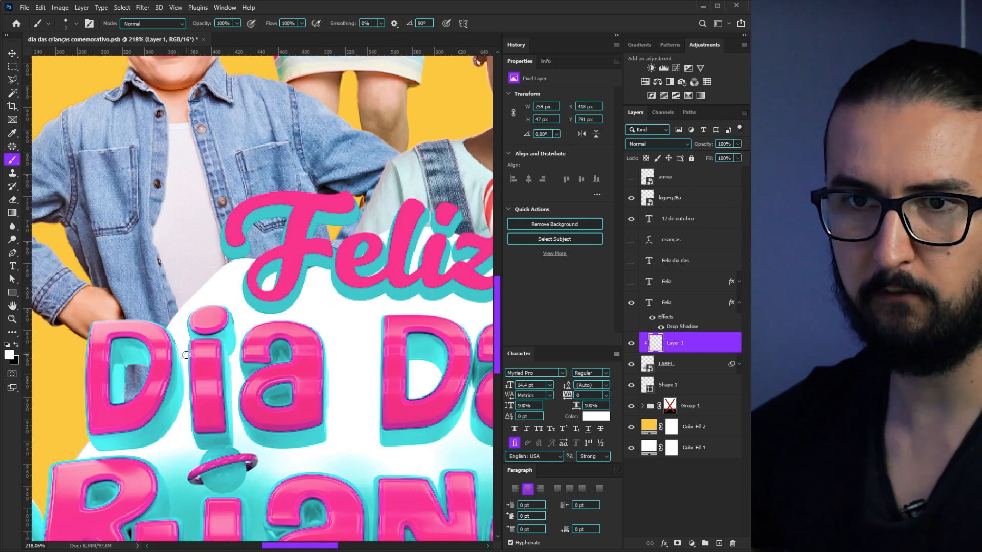
scroll(196, 361, down, 10)
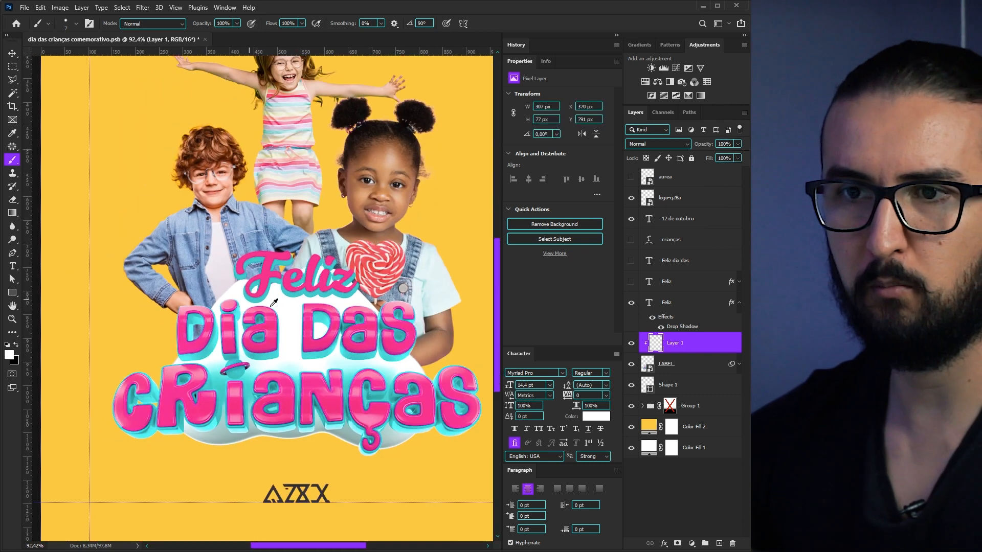
scroll(348, 343, up, 1)
- Add a smooth Inner Bevel to the script "Feliz" with a depth of 1000% and a size of 1 px
key(v)
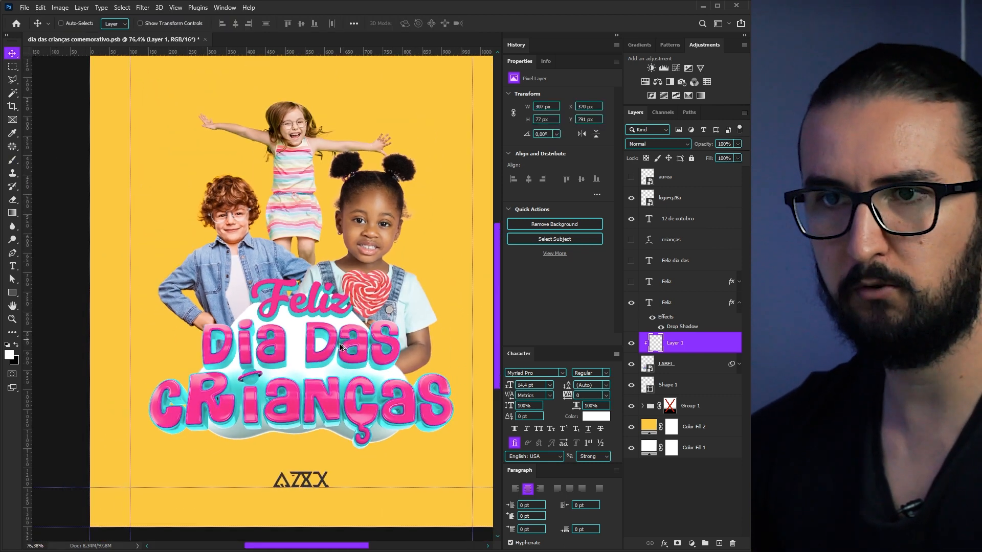
scroll(332, 333, down, 1)
ctrl+click(305, 320)
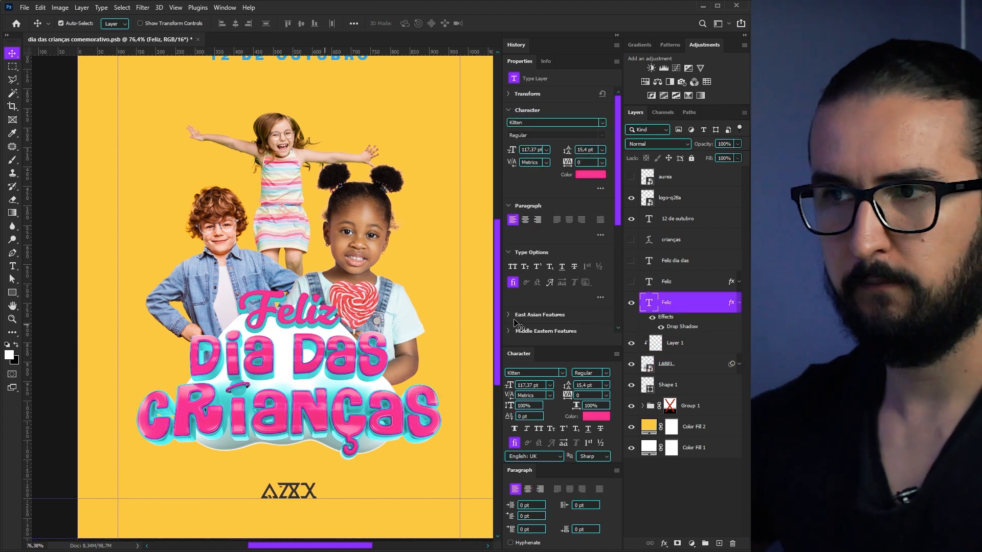
double_click(683, 305)
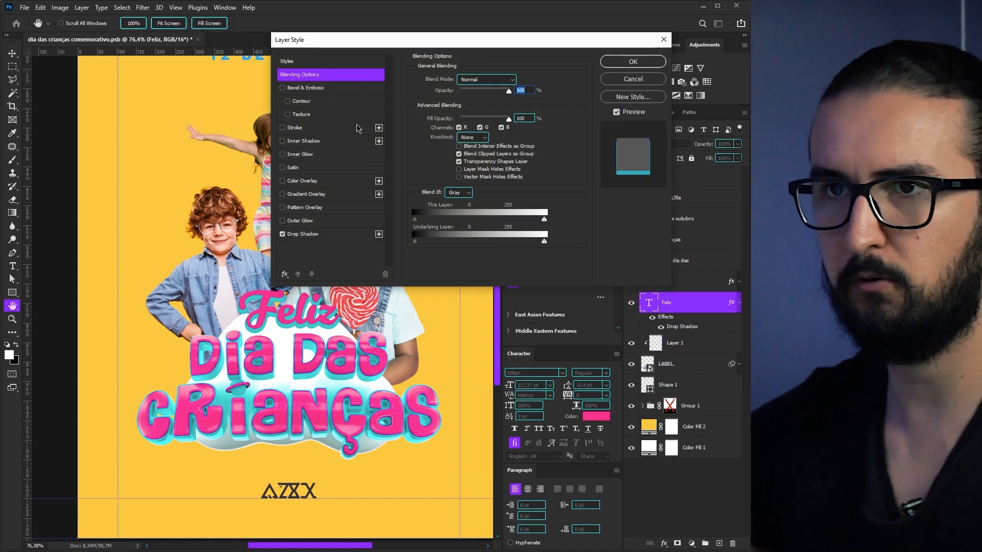
click(291, 91)
drag(434, 41, 567, 85)
drag(592, 135, 637, 135)
drag(596, 155, 590, 158)
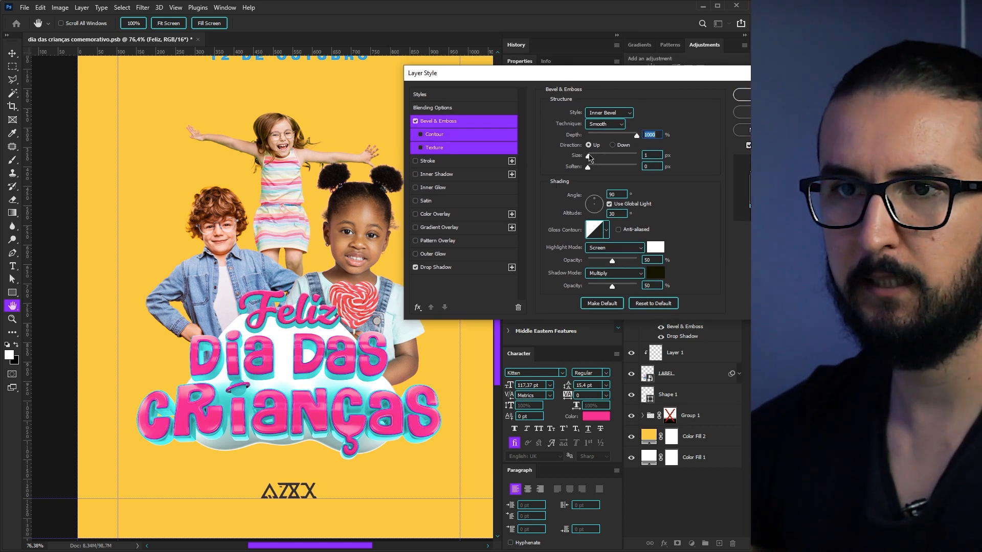
- Give the "Feliz" bevel the ring gloss contour and a soften of 1 px, and apply the layer style
click(606, 230)
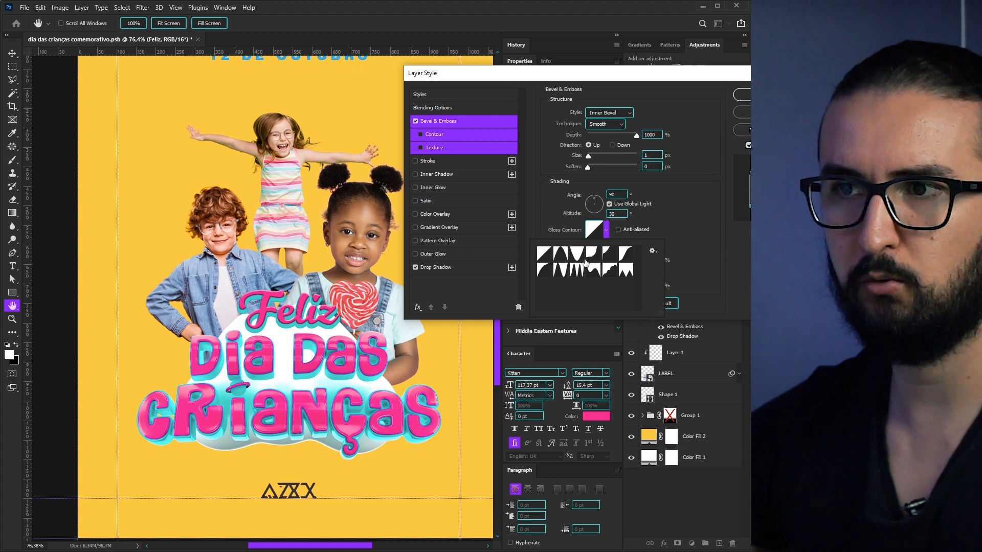
click(559, 271)
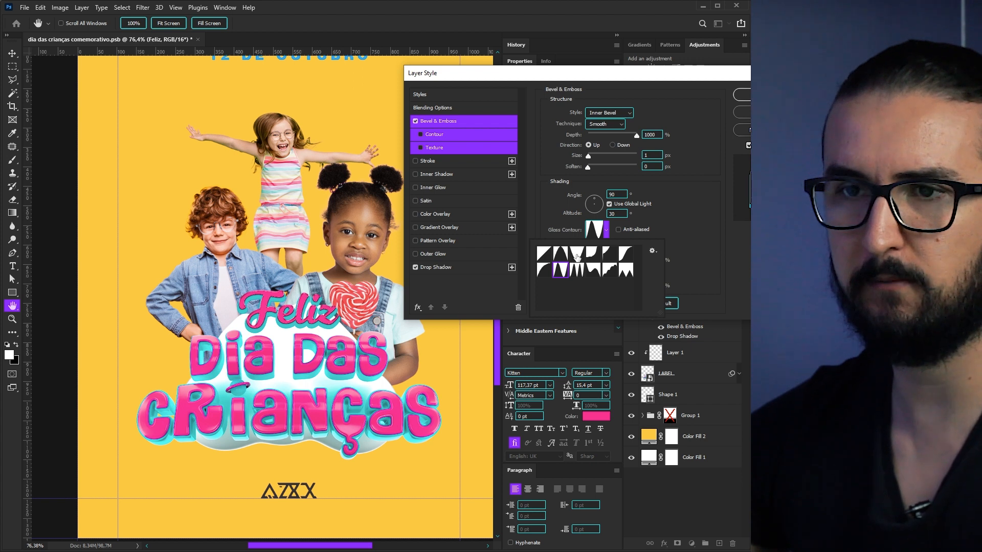
click(577, 256)
click(561, 267)
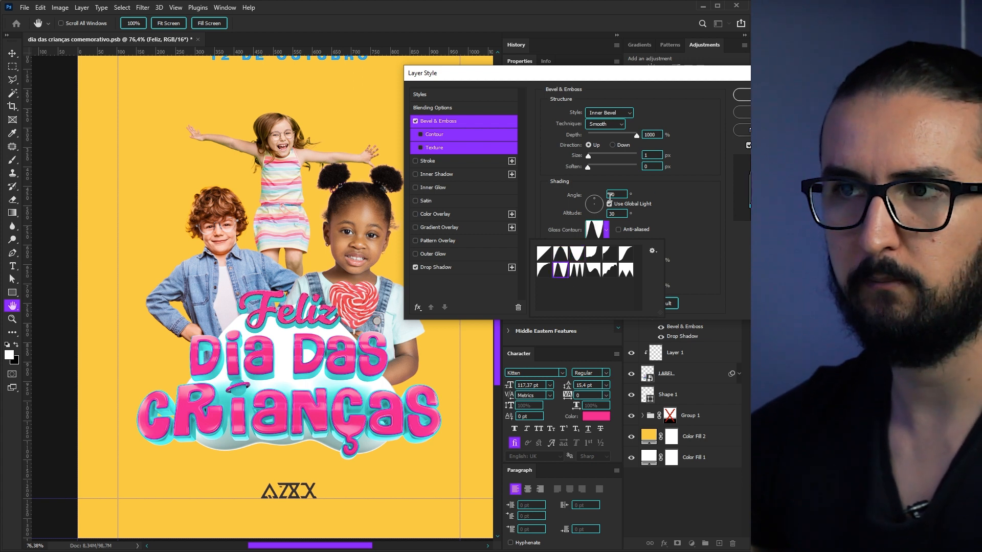
click(669, 182)
key(Up)
drag(588, 168, 592, 158)
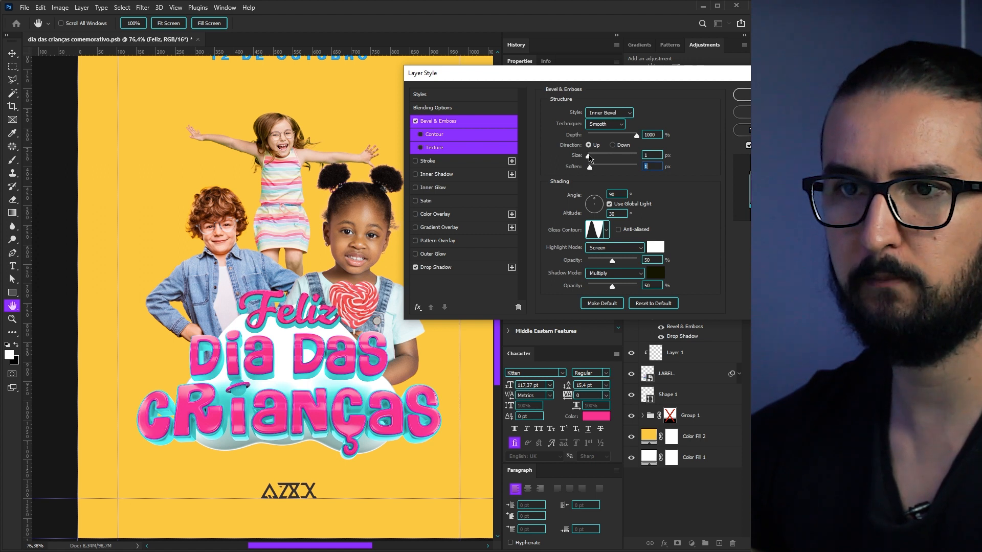
key(Return)
scroll(302, 335, up, 4)
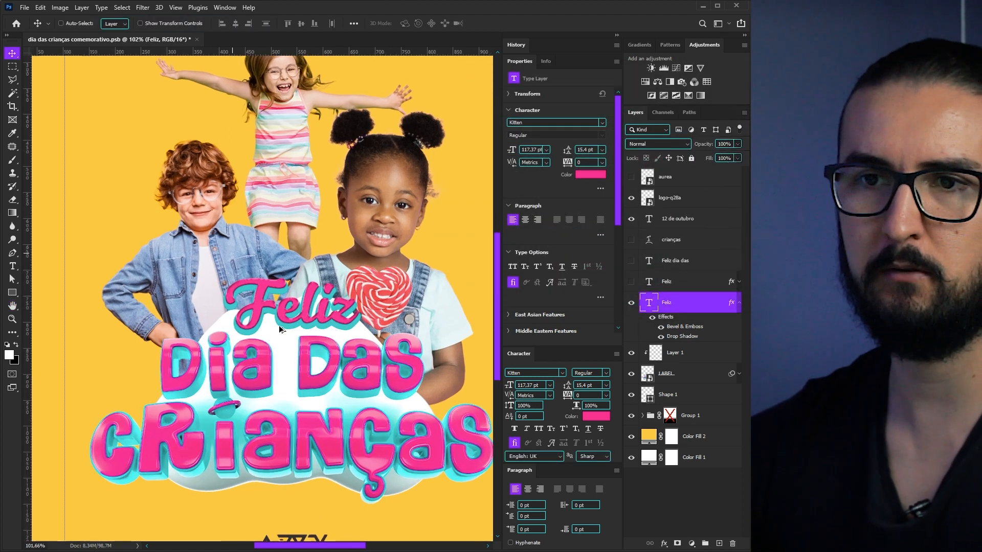
key(ctrl+0)
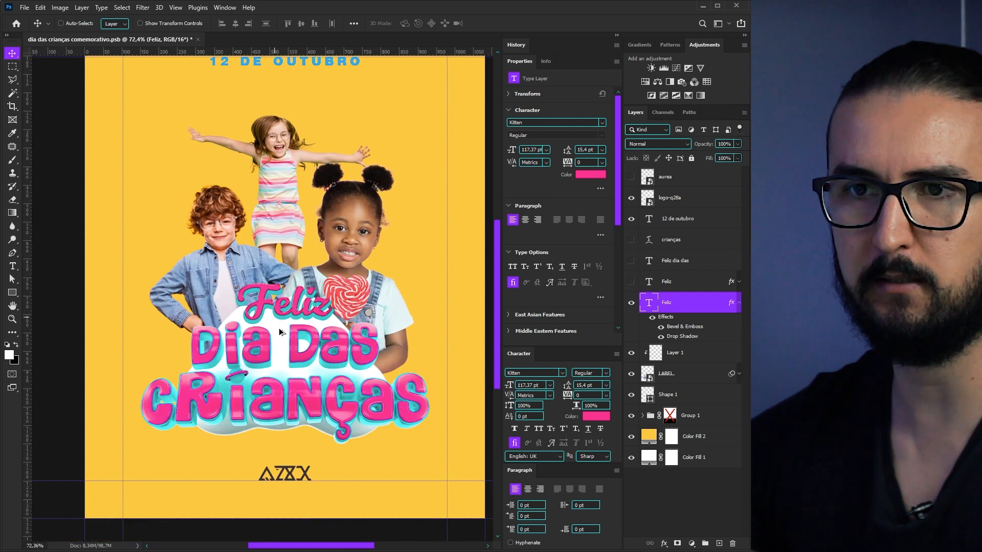
- Rotate the boy's photo about 5.5° counterclockwise and reposition it beside the script "Feliz"
ctrl+click(219, 315)
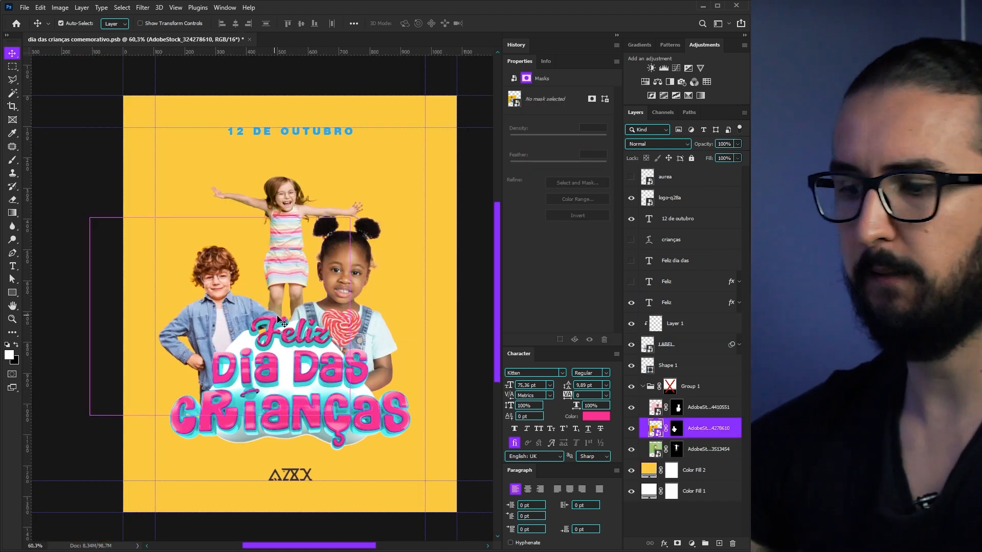
key(ctrl+t)
drag(255, 311, 241, 302)
drag(382, 268, 384, 276)
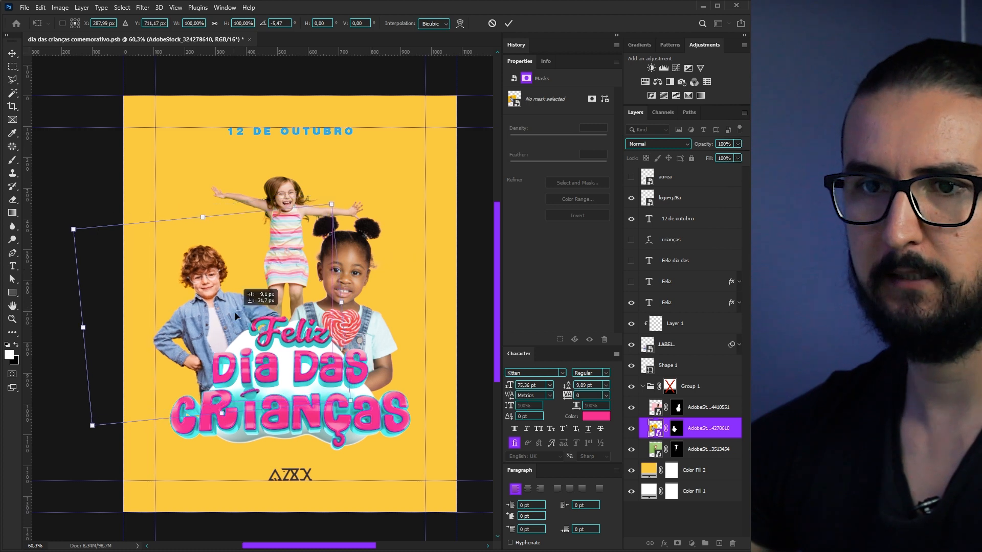
key(Return)
drag(231, 296, 234, 299)
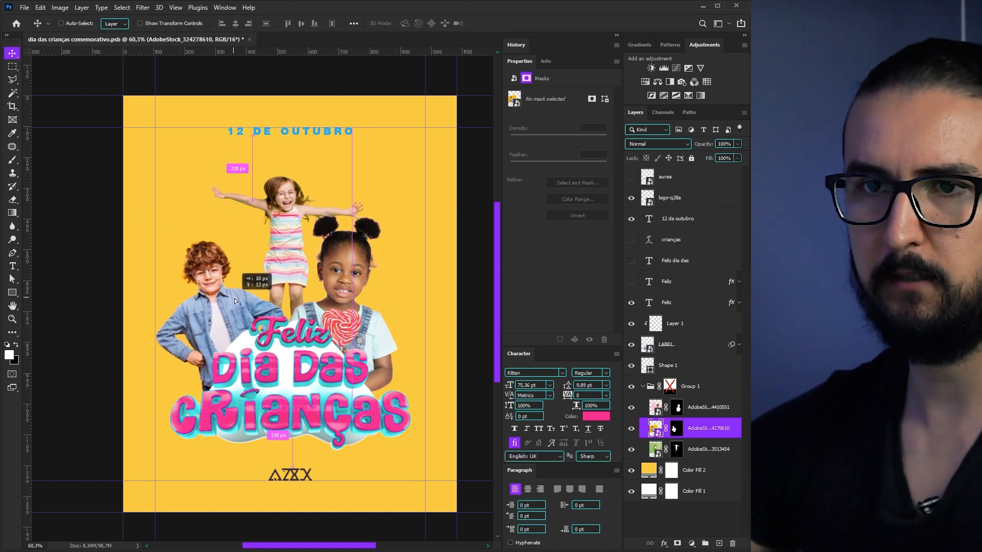
- Rotate the lollipop girl's photo clockwise to about 14° and shift it outward from the jumping girl
ctrl+click(397, 285)
key(ctrl+t)
drag(393, 169, 410, 173)
drag(334, 299, 353, 296)
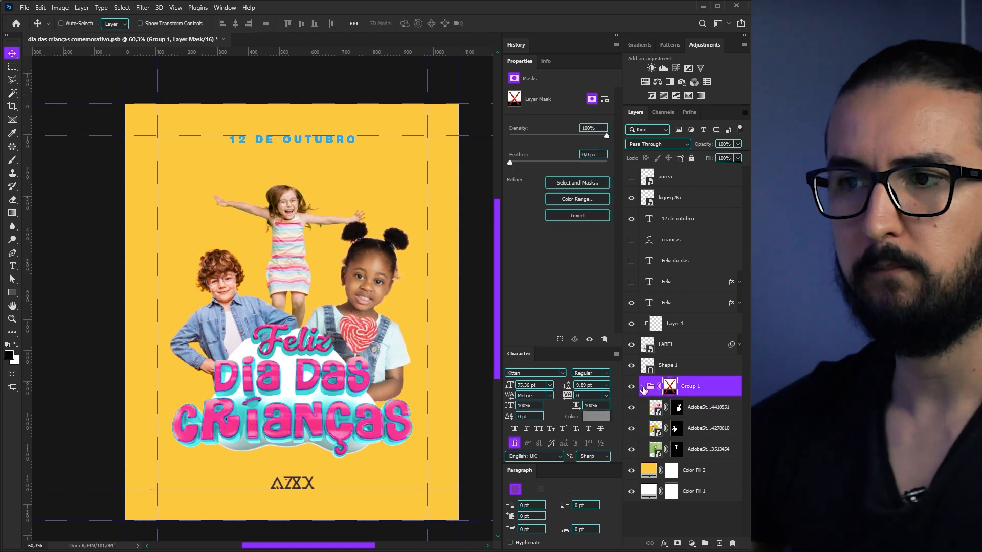
- Add a white-to-transparent radial gradient fill above the yellow background with dither on, reverse off and a scale of 110%
click(644, 388)
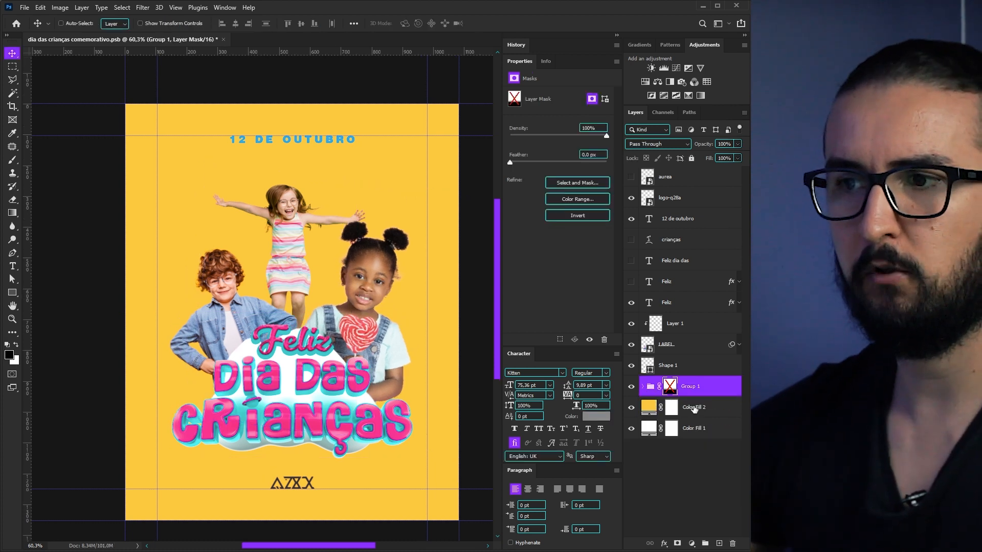
click(688, 408)
click(692, 543)
click(727, 376)
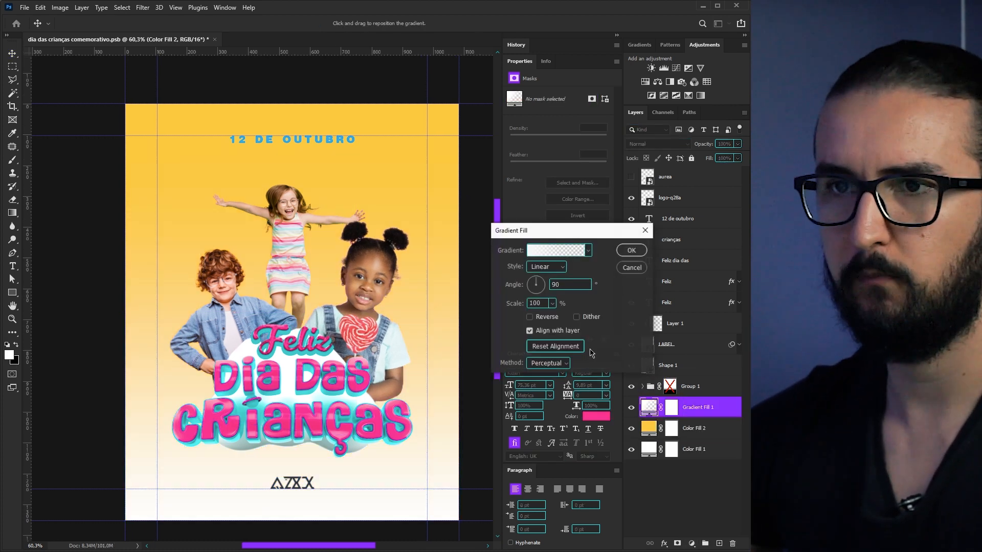
click(530, 317)
click(530, 317)
click(552, 303)
drag(551, 315, 512, 304)
text(110)
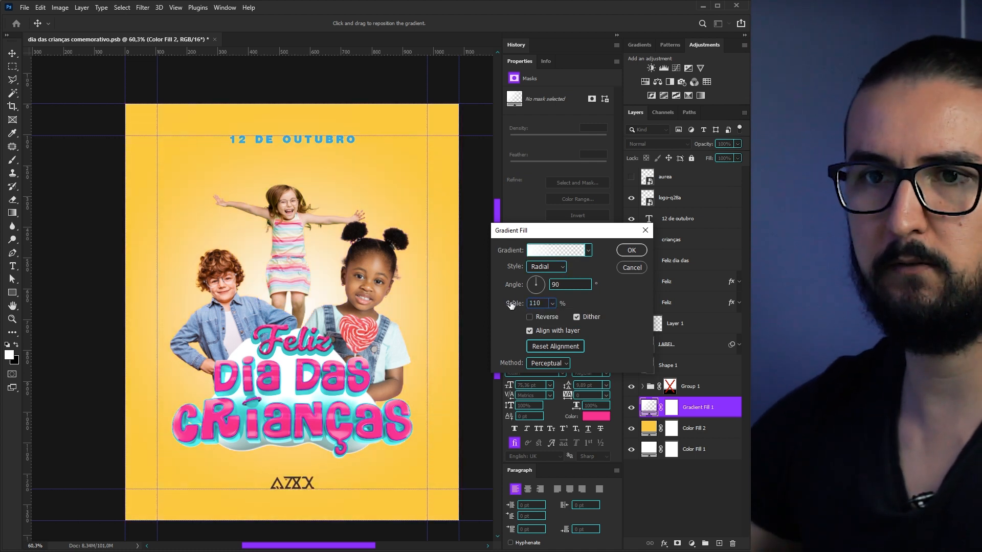
key(Return)
- Add a black-to-transparent radial gradient fill above the white gradient, reversed and scaled to 144%, as a vignette
click(691, 543)
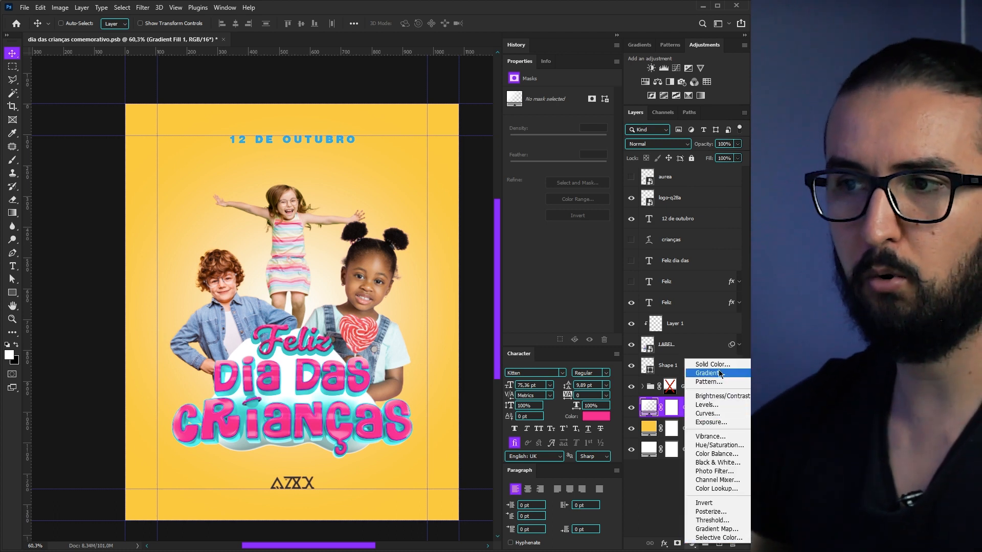
key(Escape)
key(x)
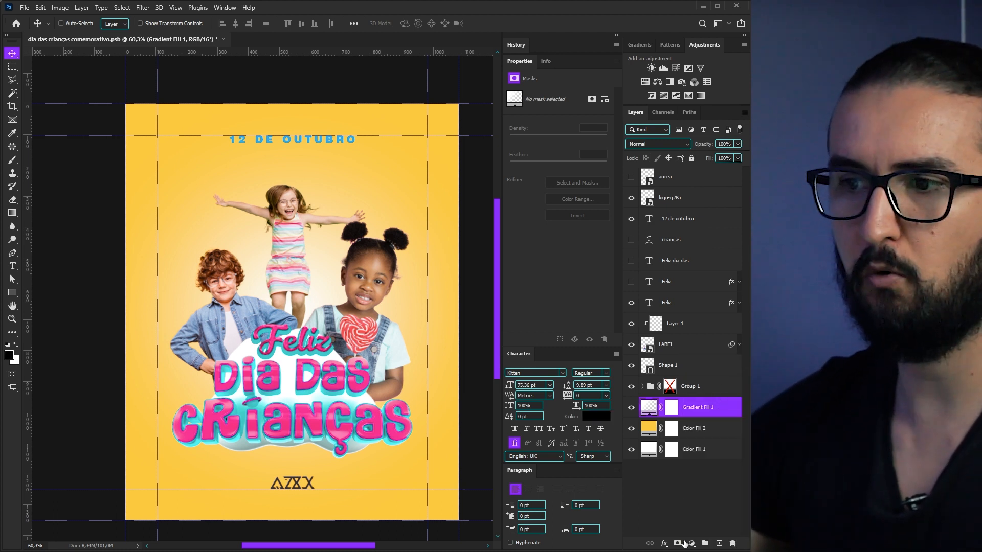
click(685, 543)
click(701, 366)
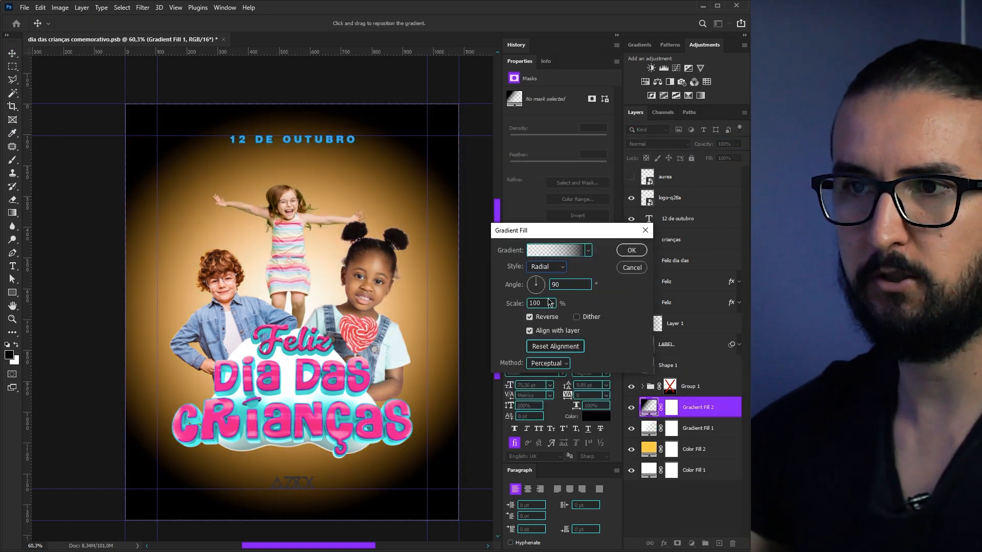
drag(552, 303, 556, 318)
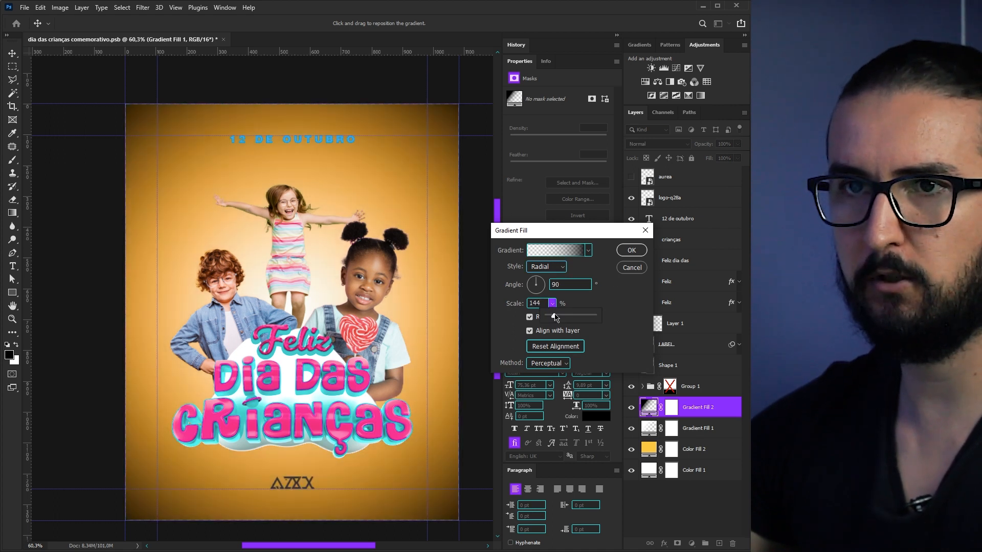
click(633, 250)
- Set the black gradient layer to Multiply and lower its opacity to 30%
click(658, 144)
click(639, 180)
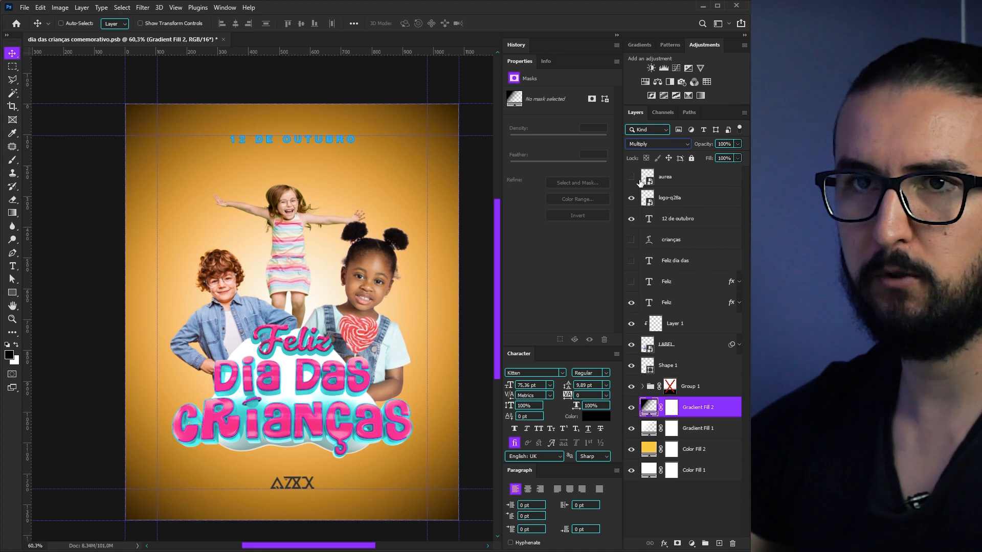
key(2)
key(4)
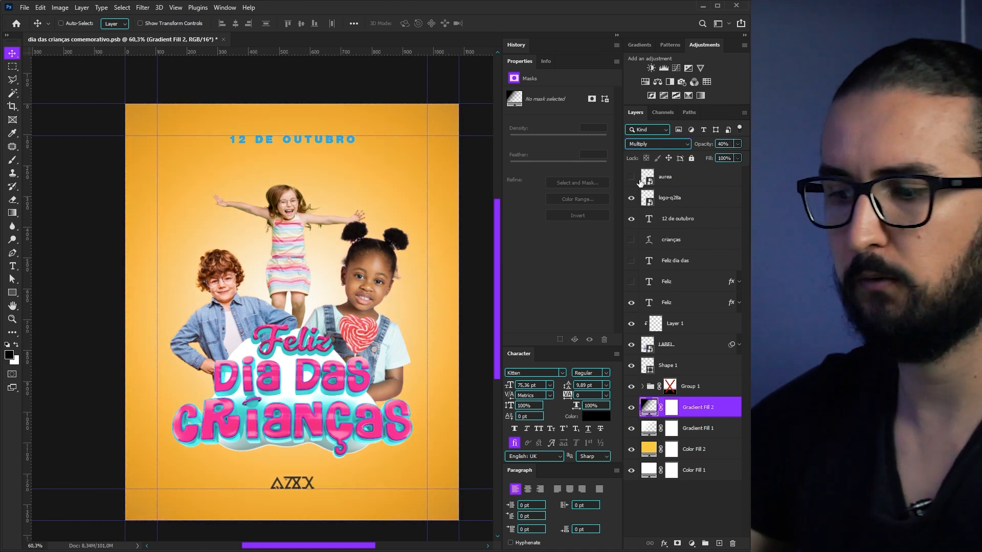
key(5)
key(3)
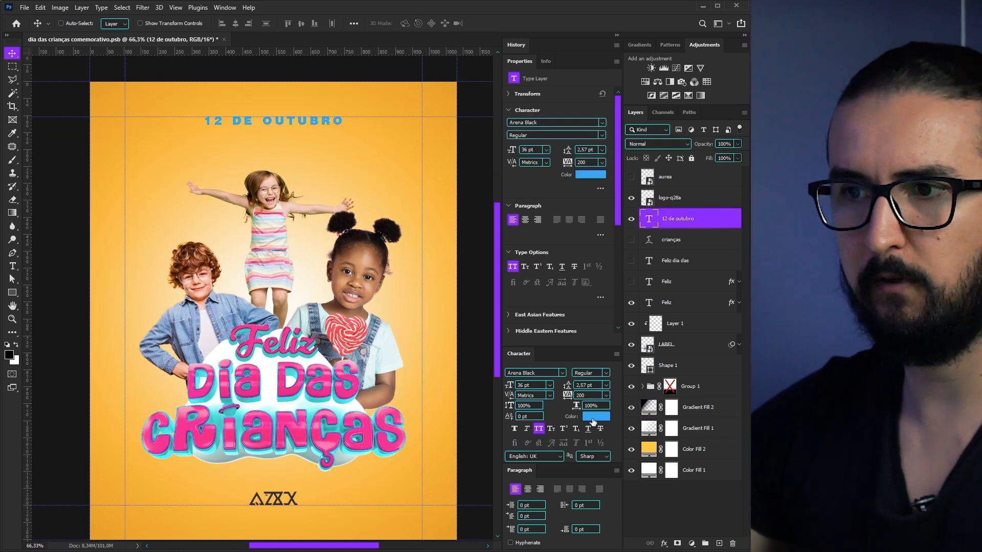
- Recolor the "12 de outubro" text to white (ffffff)
click(593, 418)
text(ffffff)
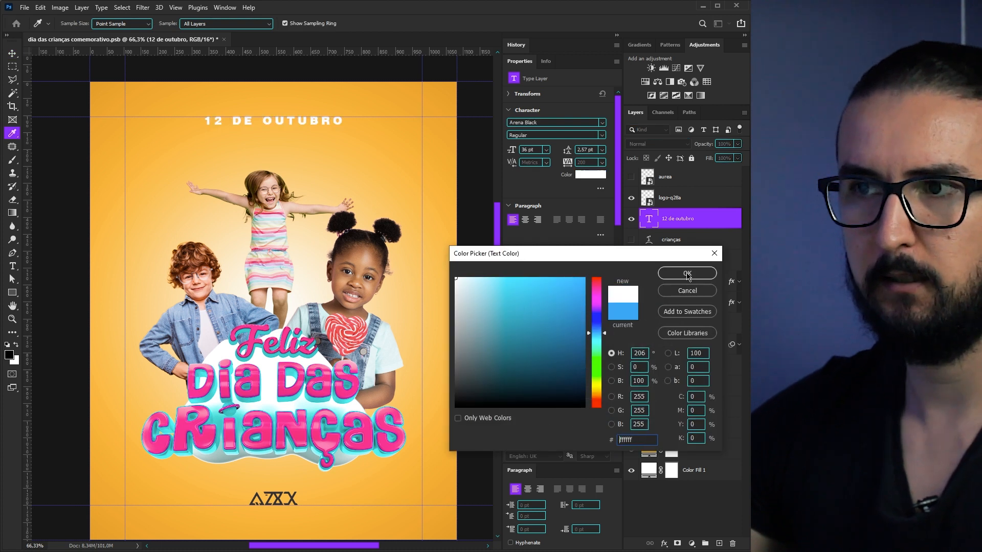
key(Return)
- Apply a white (ffffff) Color Overlay to the logo layer
click(716, 200)
key(v)
double_click(718, 203)
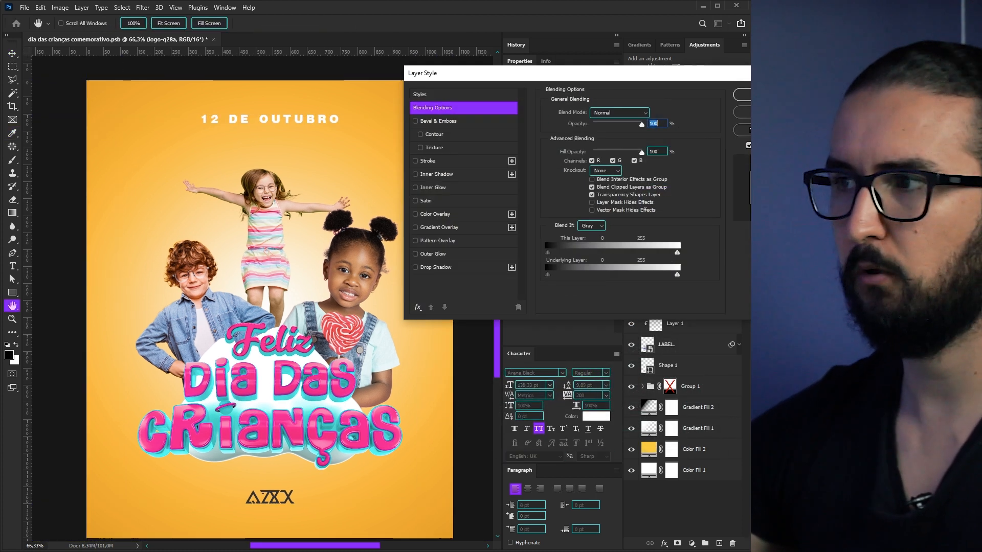
click(434, 215)
click(659, 113)
text(ffffff)
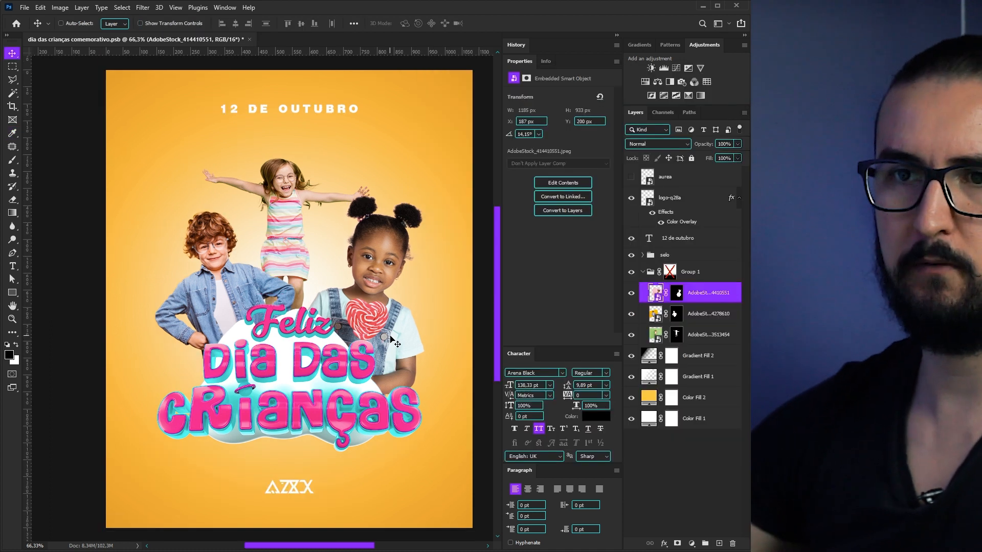
- Nudge the lollipop girl's photo horizontally to X 179 px
key(shift+Right)
key(shift+Up)
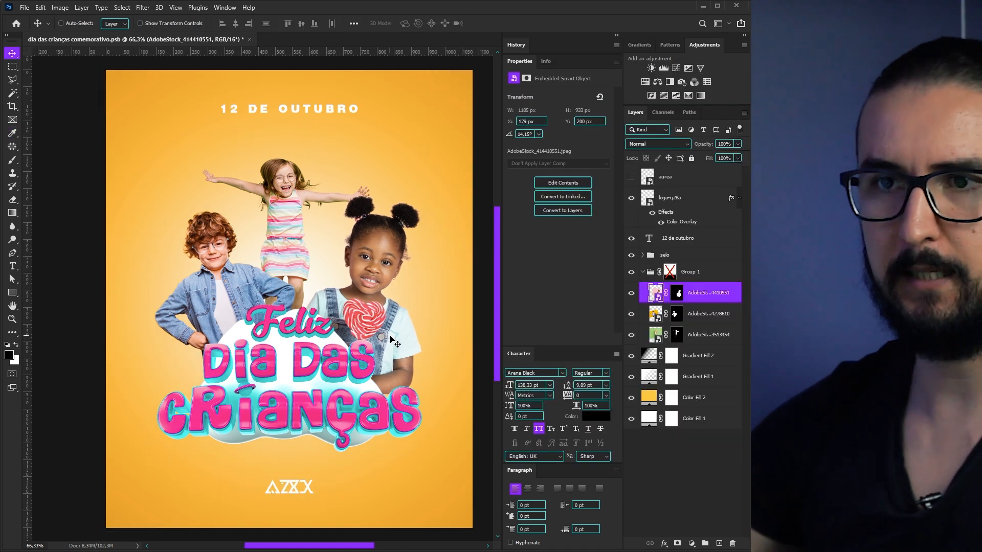
- Set the blend mode of the Gradient Fill 1 layer to Overlay
click(639, 378)
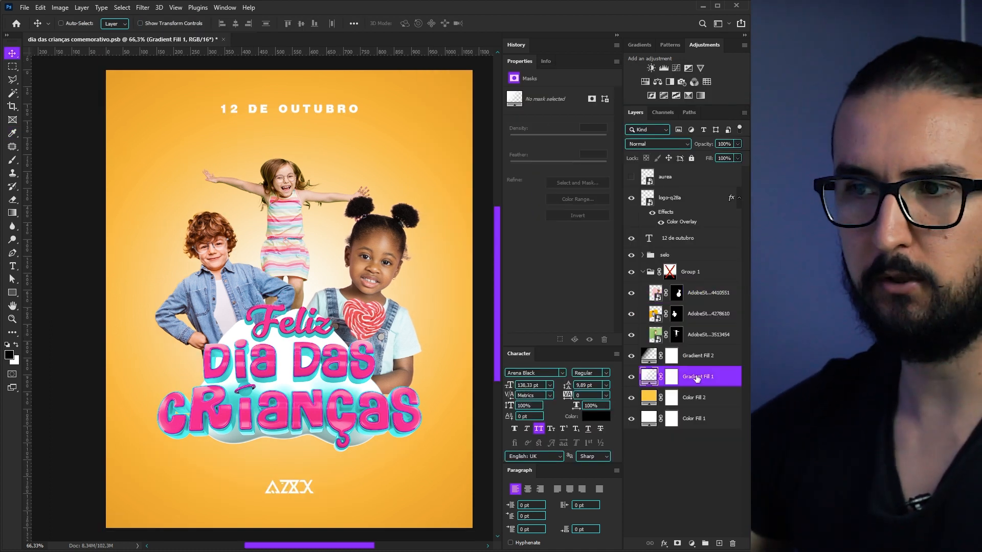
click(631, 145)
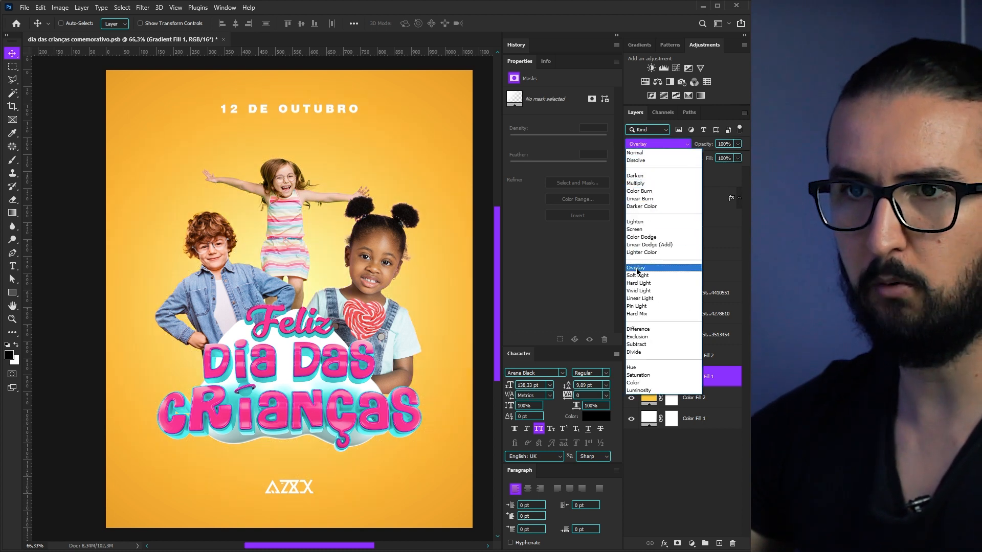
click(636, 268)
- Duplicate the Gradient Fill 1 layer and set the copy to Lighten at 50% opacity
key(ctrl+j)
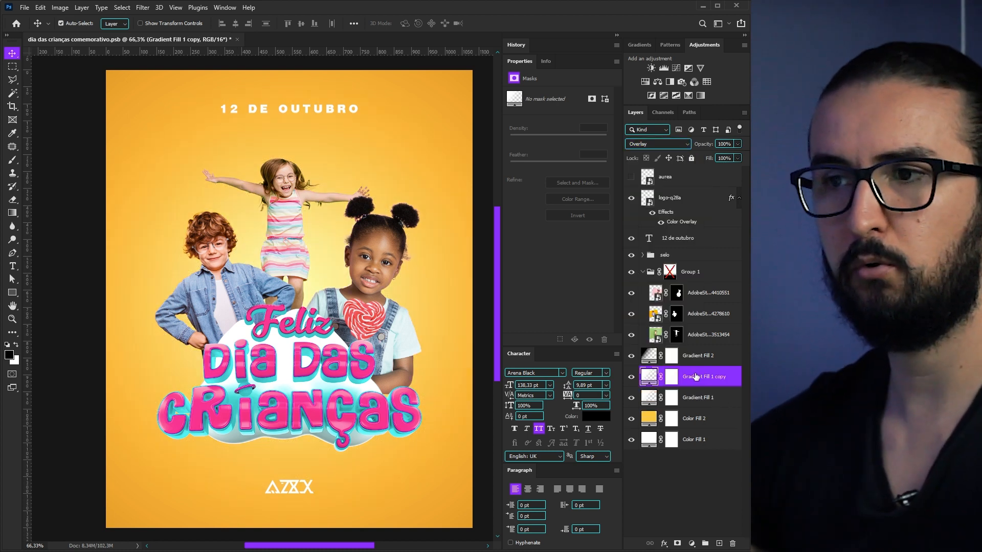
click(648, 146)
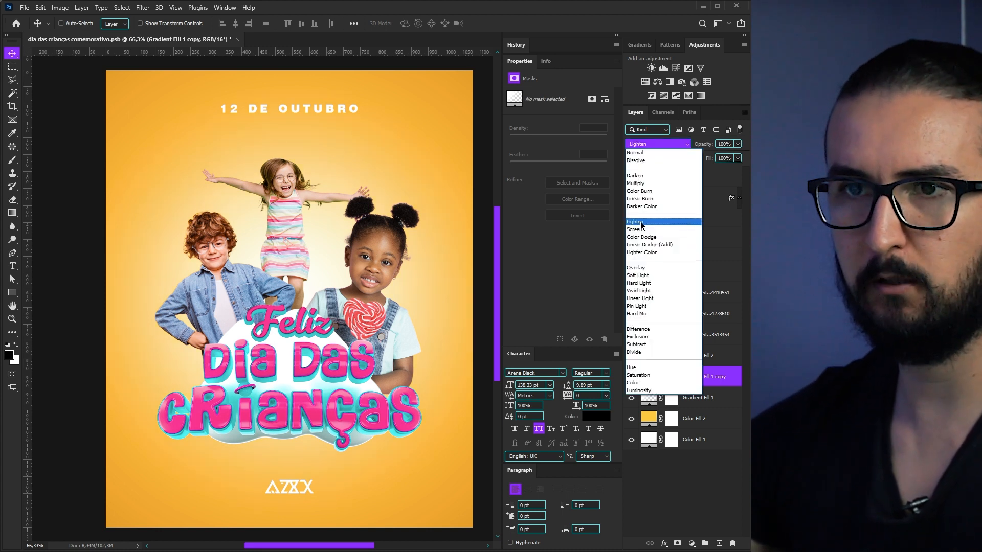
click(641, 223)
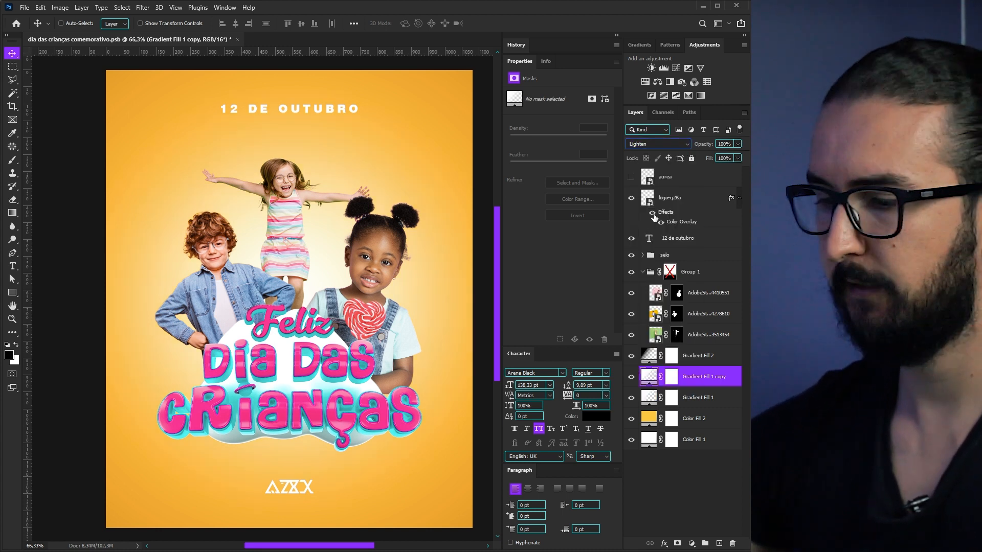
key(5)
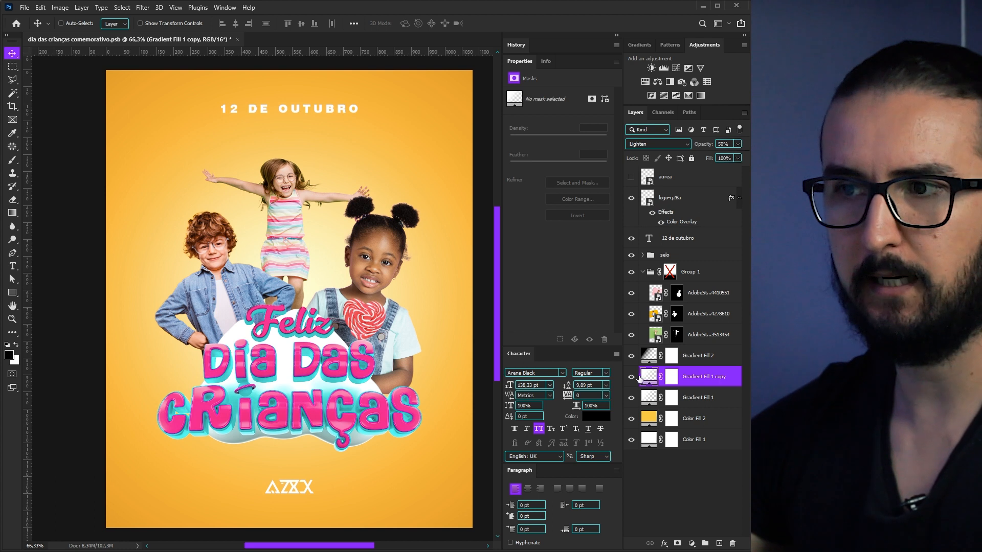
- Add a white 13 px outside Stroke to the curly-haired boy's photo layer
drag(343, 276, 356, 292)
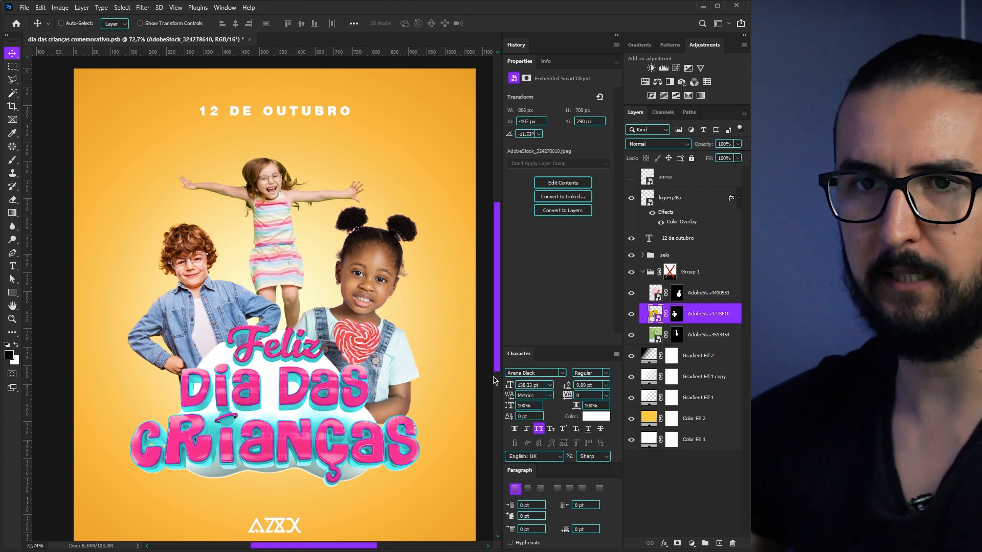
scroll(351, 348, down, 4)
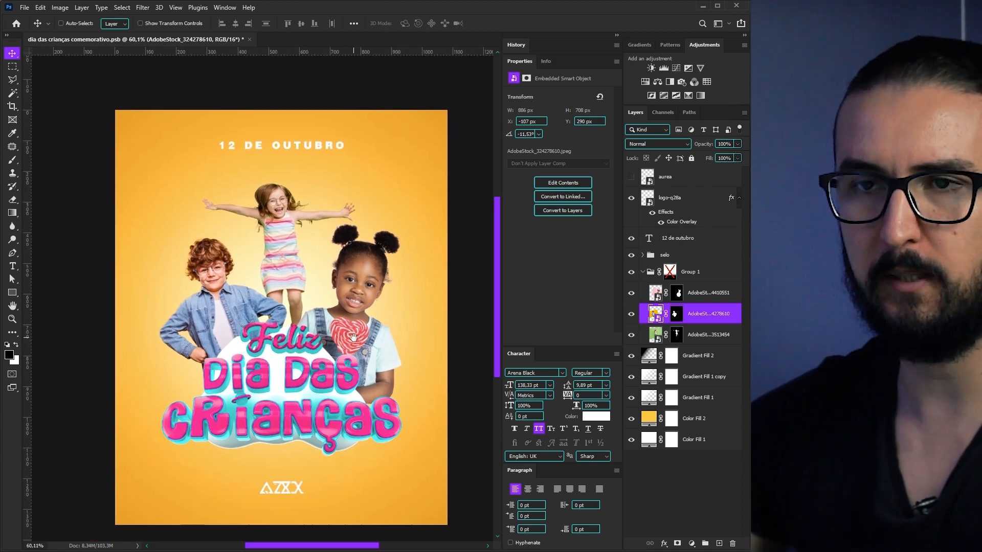
scroll(323, 356, up, 1)
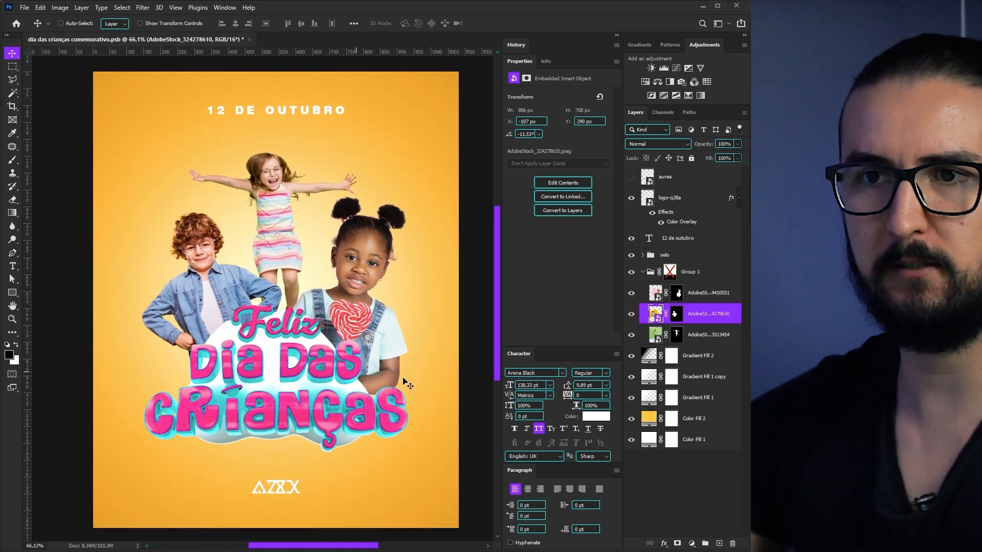
double_click(738, 314)
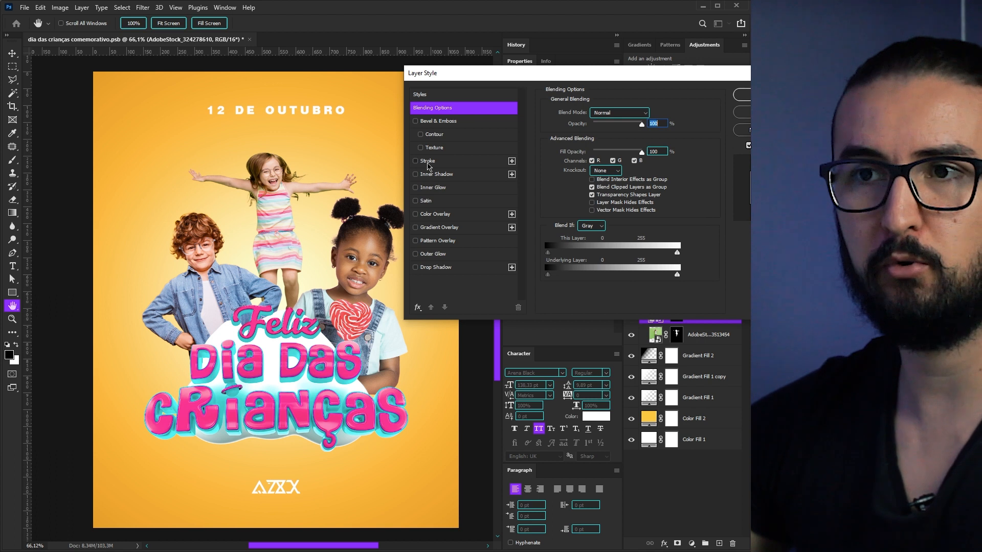
click(431, 162)
drag(584, 112, 591, 116)
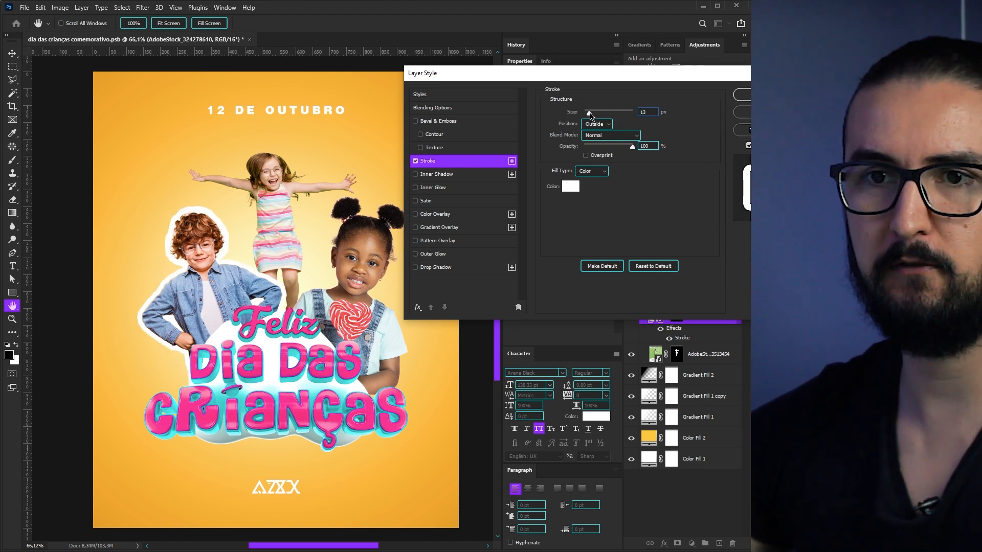
- Add a black Drop Shadow to the boy's photo with Normal blending, 100% opacity, 90° angle, 55 px distance and 70 px size
drag(514, 76, 406, 50)
click(308, 242)
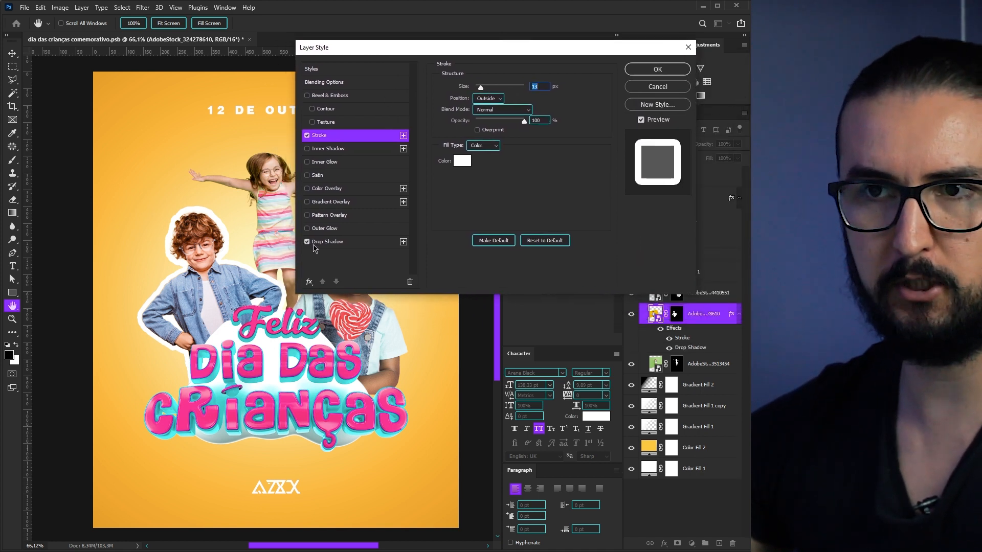
click(328, 244)
click(543, 88)
drag(509, 279, 376, 495)
click(675, 275)
drag(480, 134, 502, 134)
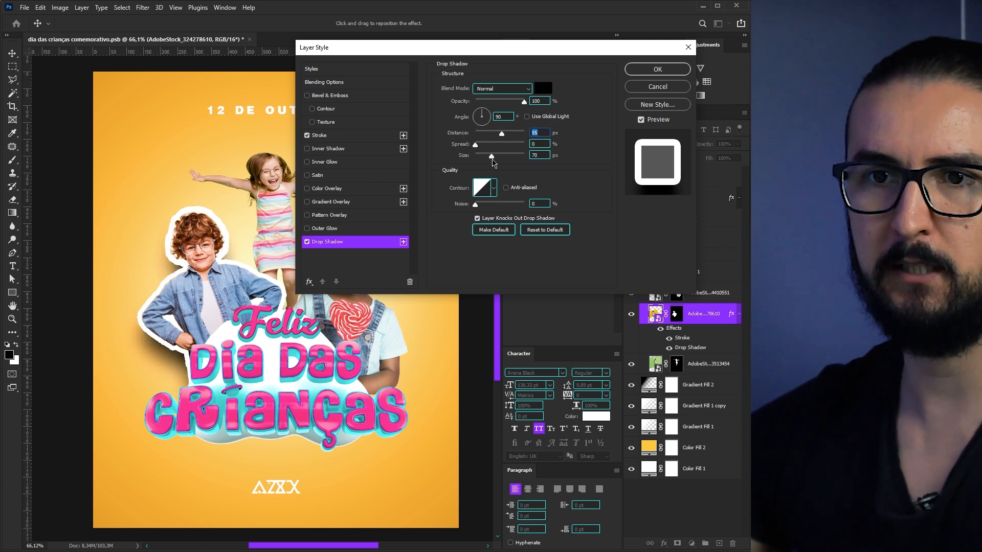
drag(492, 159, 492, 158)
drag(500, 51, 535, 51)
key(Return)
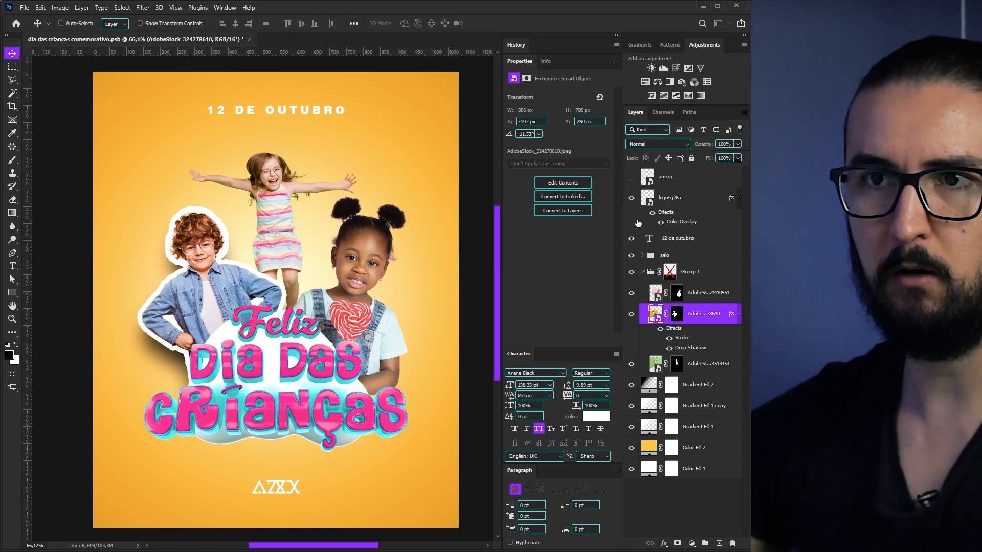
- Copy the boy's stroke and drop shadow effects to the two girls' photo layers
click(738, 314)
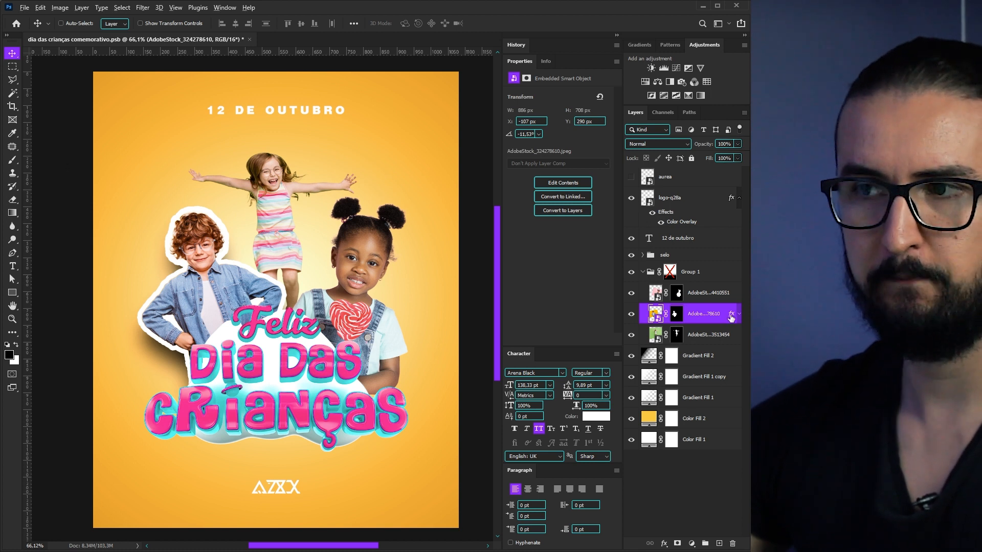
mouse_move(732, 316)
mouse_down()
mouse_move(735, 295)
mouse_move(737, 340)
mouse_up()
drag(317, 166, 320, 168)
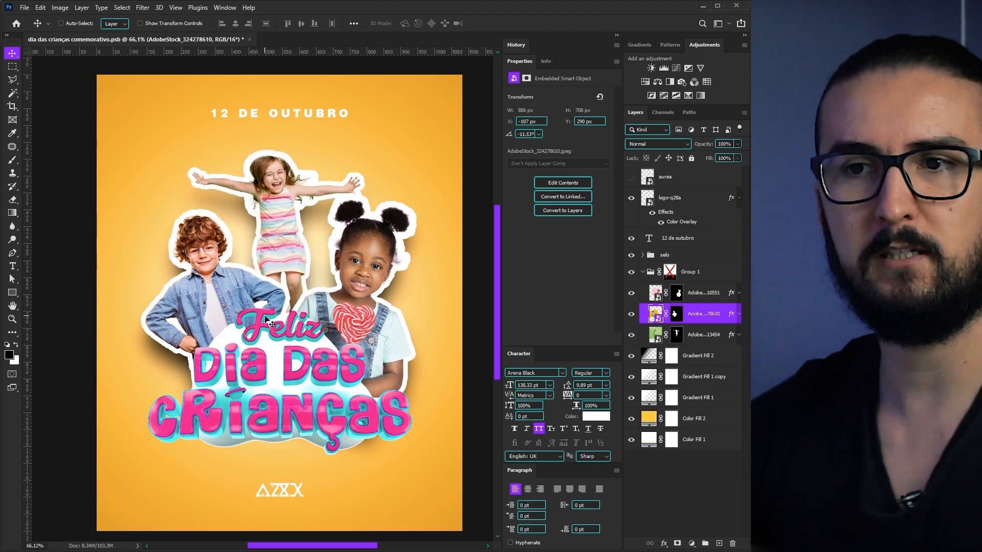
- Paint black with a 17 px brush on the jumping girl's layer mask to clean the leftover edge below her outstretched arm
scroll(265, 317, up, 2)
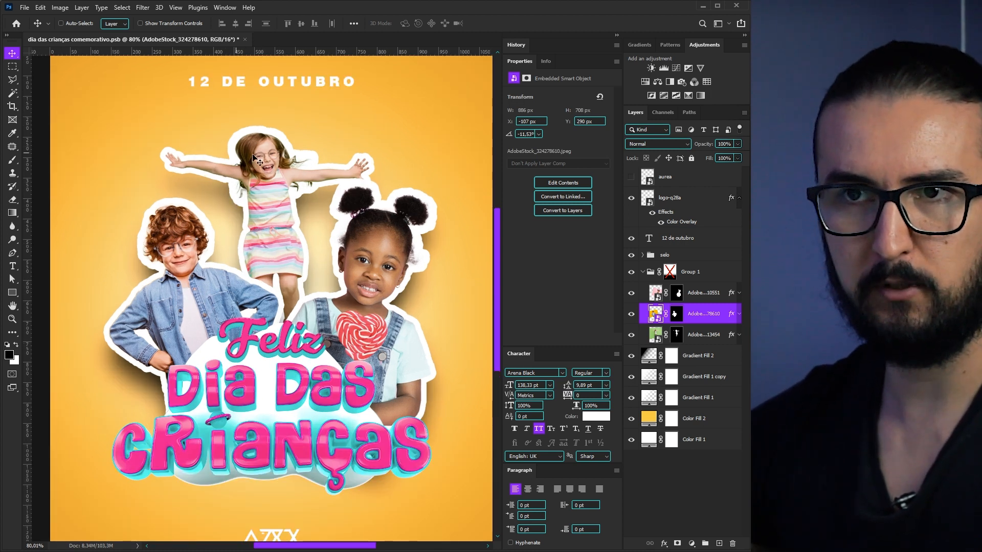
click(677, 335)
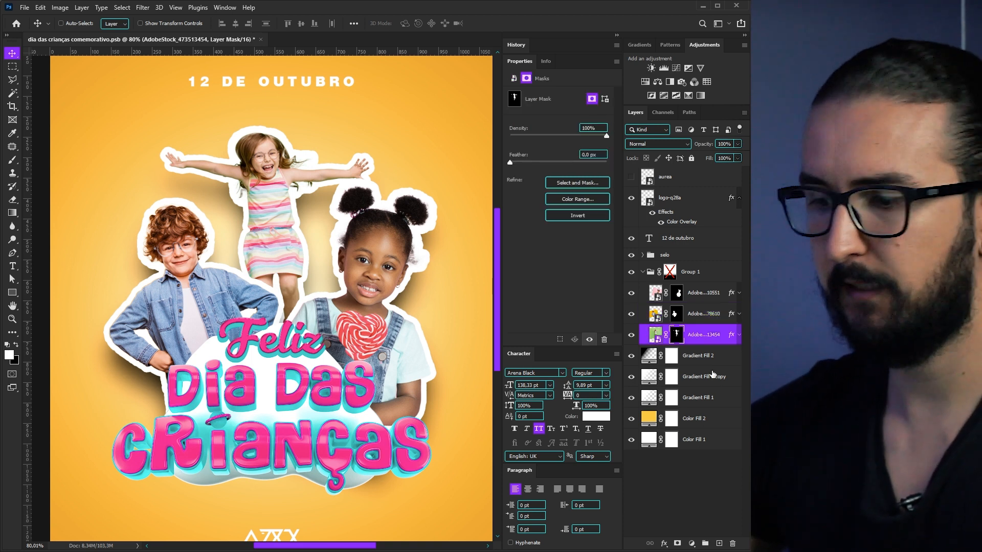
key(b)
right_click(444, 312)
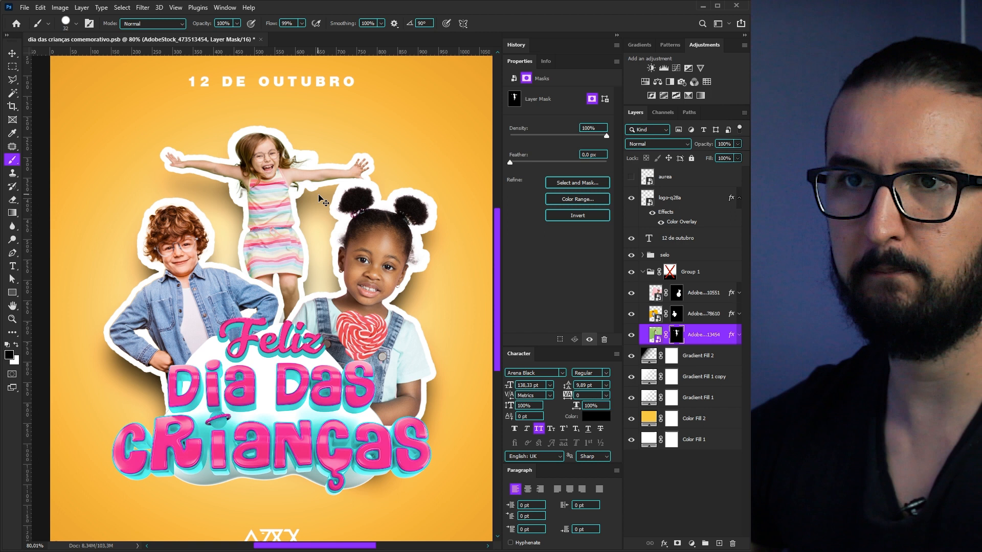
right_click(314, 189)
drag(375, 219, 371, 219)
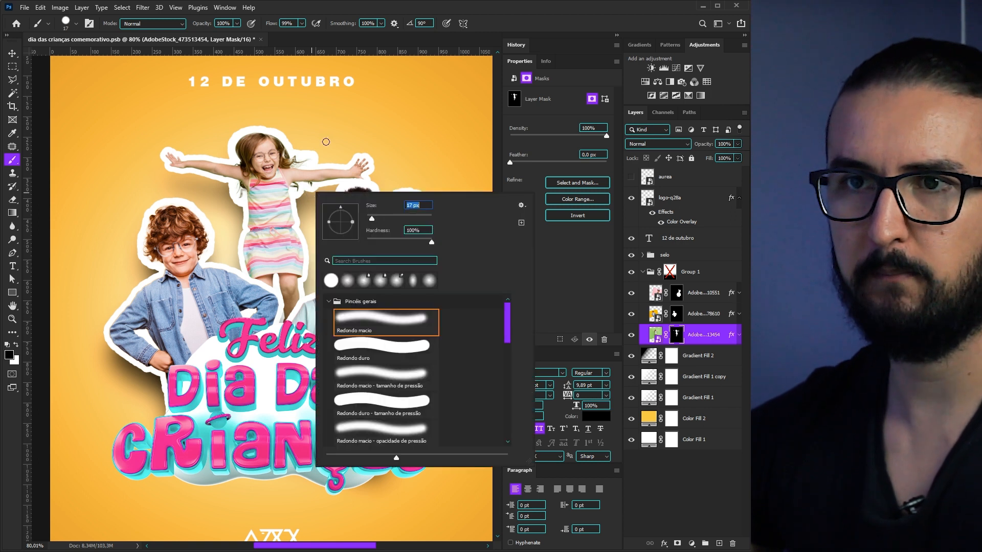
click(326, 145)
scroll(302, 156, up, 8)
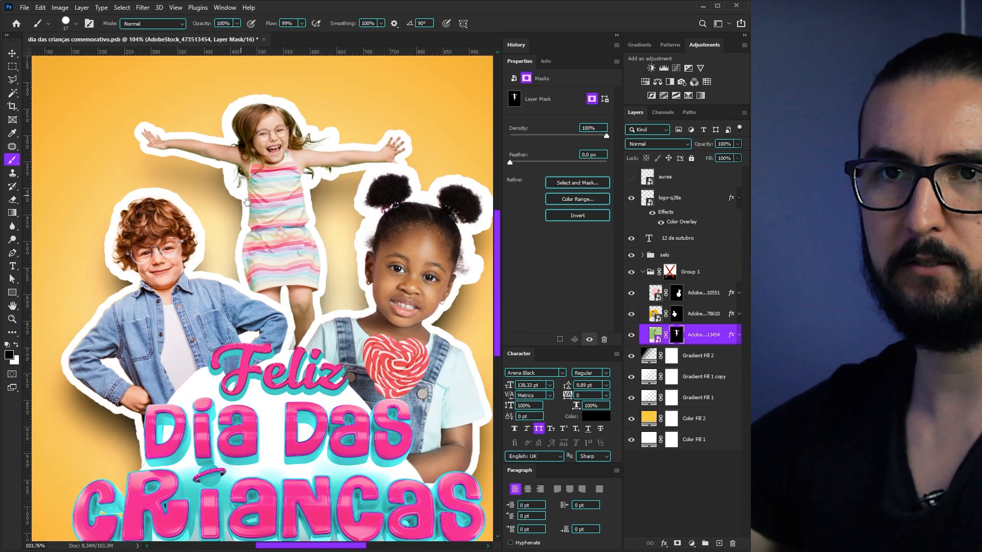
scroll(254, 189, up, 1)
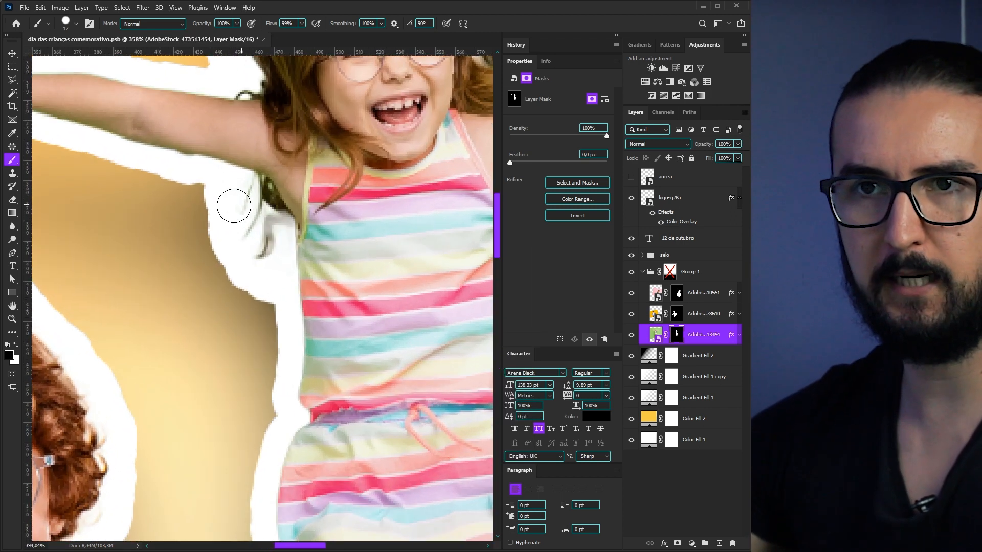
mouse_move(236, 199)
mouse_down()
mouse_move(233, 231)
mouse_move(238, 209)
mouse_move(236, 258)
mouse_move(266, 250)
mouse_move(243, 275)
mouse_move(245, 224)
mouse_move(253, 280)
mouse_up()
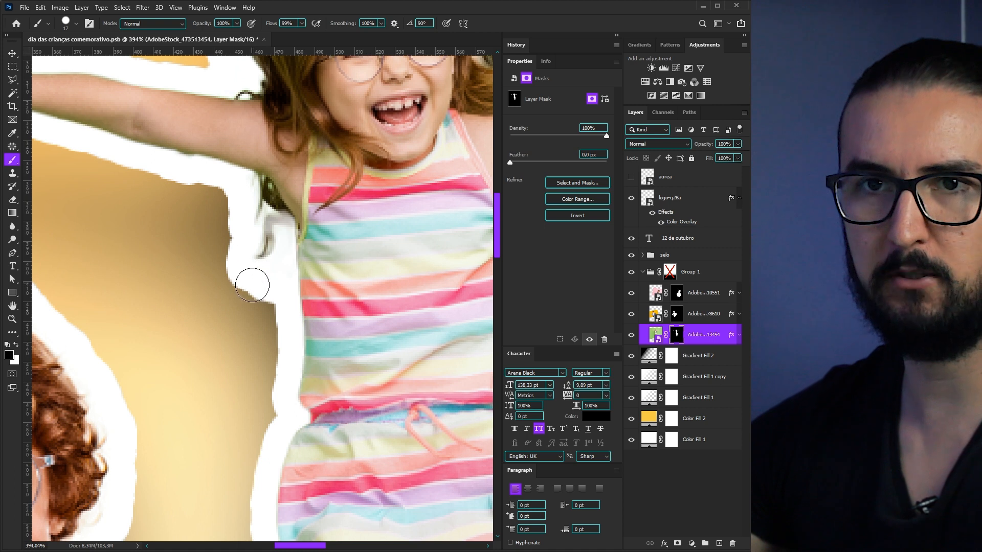
- Reduce the brush to 12 px and refine the mask edge beside the jumping girl's hair and dress
right_click(255, 279)
drag(312, 305, 310, 305)
click(238, 224)
mouse_move(241, 231)
mouse_down()
mouse_move(243, 271)
mouse_move(287, 251)
mouse_move(285, 263)
mouse_move(285, 245)
mouse_move(294, 290)
mouse_move(321, 254)
mouse_up()
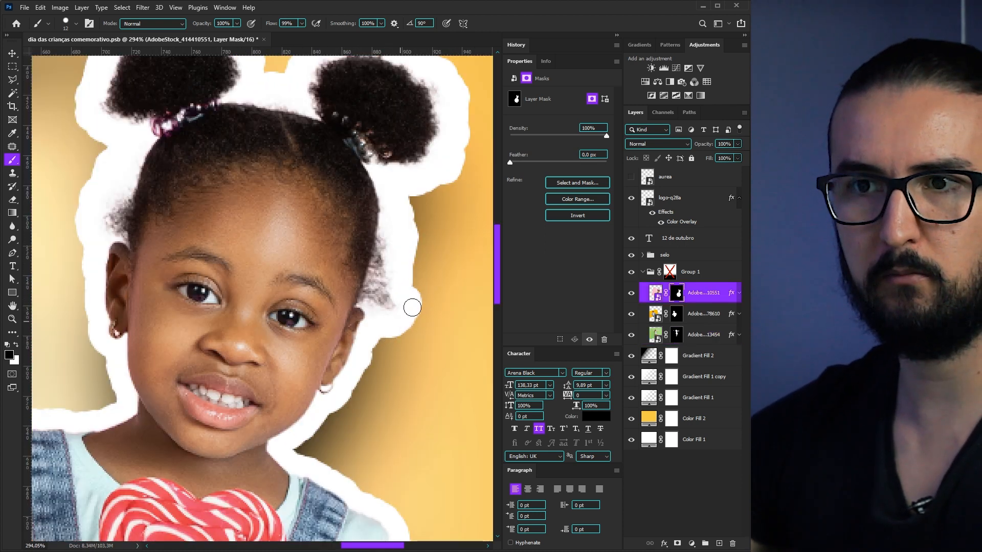
- Mask out stray areas beside the lollipop girl's face and hair to smooth her outline, reducing the brush size for finer spots
mouse_move(412, 307)
mouse_down()
mouse_move(386, 334)
mouse_move(402, 292)
mouse_move(387, 329)
mouse_move(410, 303)
mouse_move(389, 332)
mouse_move(391, 309)
mouse_move(384, 331)
mouse_move(410, 287)
mouse_move(396, 315)
mouse_move(412, 252)
mouse_move(395, 318)
mouse_move(406, 269)
mouse_move(397, 208)
mouse_move(406, 268)
mouse_up()
right_click(408, 268)
drag(474, 295, 473, 295)
mouse_move(412, 215)
mouse_down()
mouse_move(408, 298)
mouse_move(392, 344)
mouse_move(435, 329)
mouse_move(408, 328)
mouse_move(411, 185)
mouse_up()
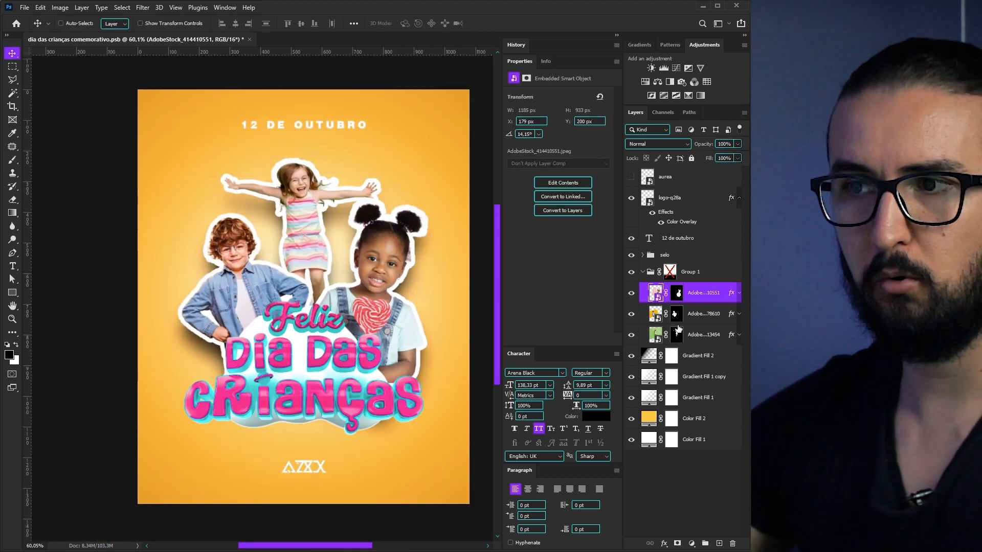
- Collapse Group 1 and draw a lasso selection around the soccer ball on Layer 2
click(671, 272)
click(643, 272)
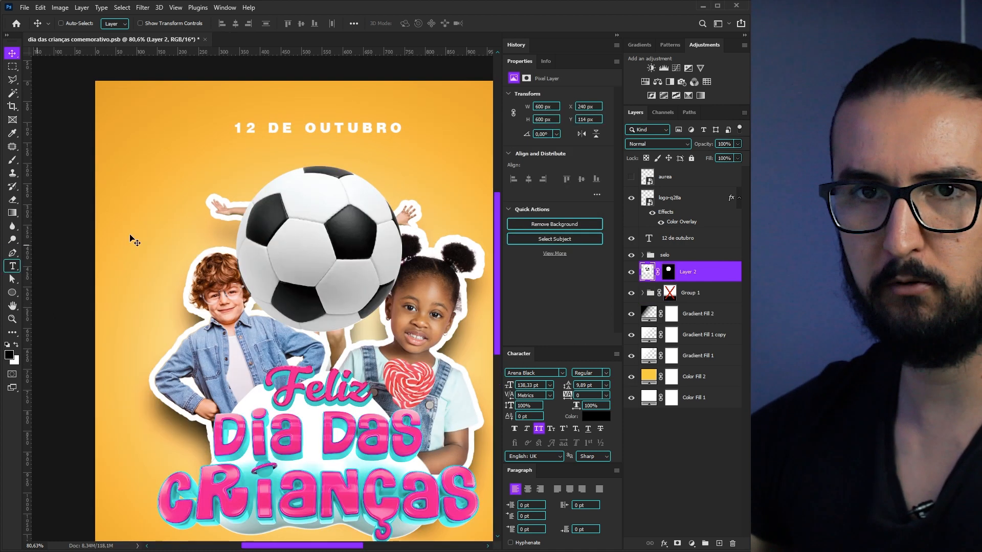
key(l)
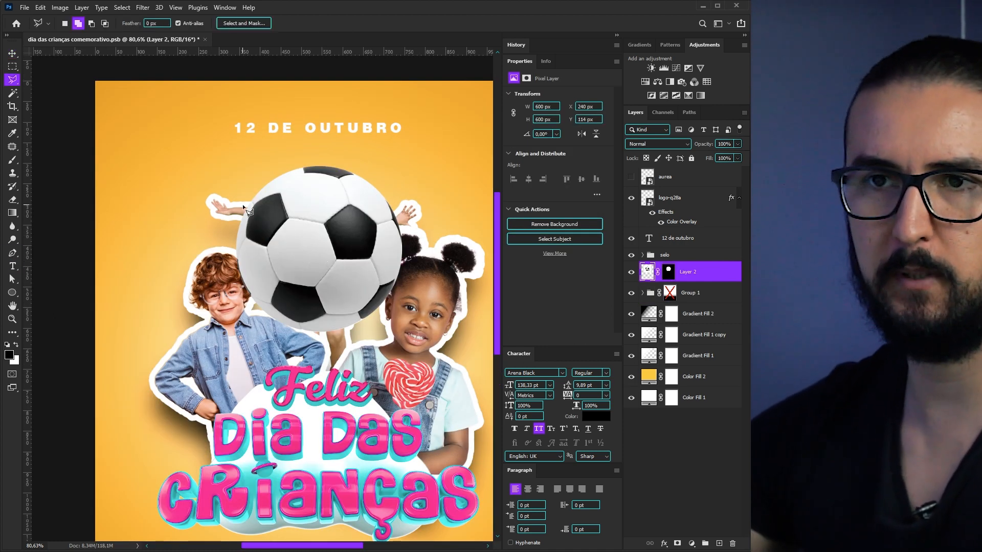
drag(373, 177, 350, 337)
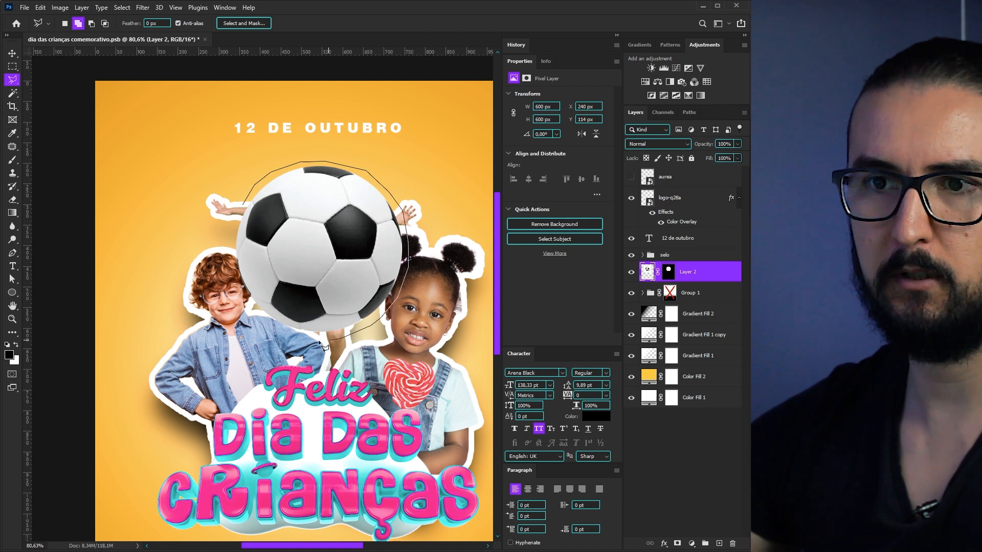
click(248, 207)
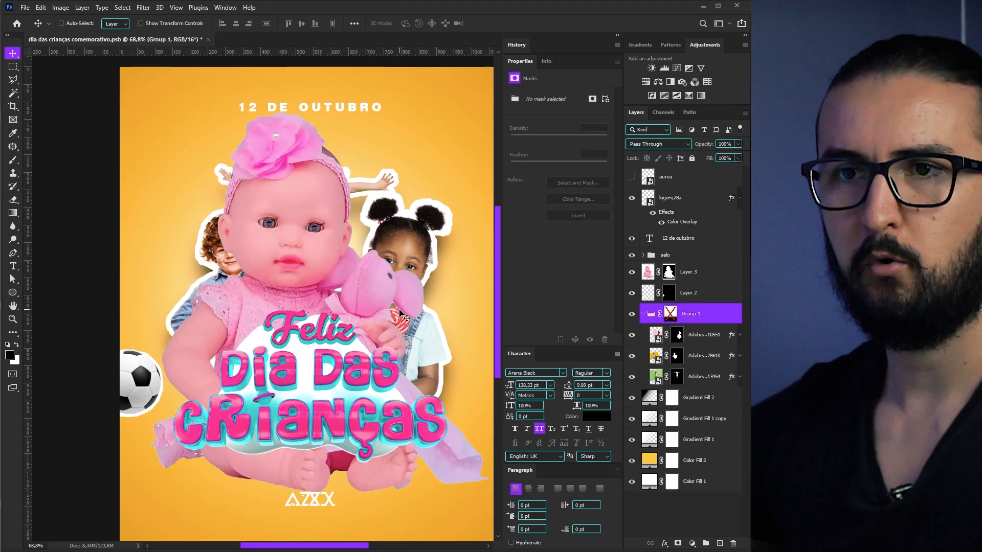
- Copy the photos' stroke and drop shadow to the doll layer, and only the drop shadow to the soccer ball layer
drag(734, 338, 732, 272)
click(739, 274)
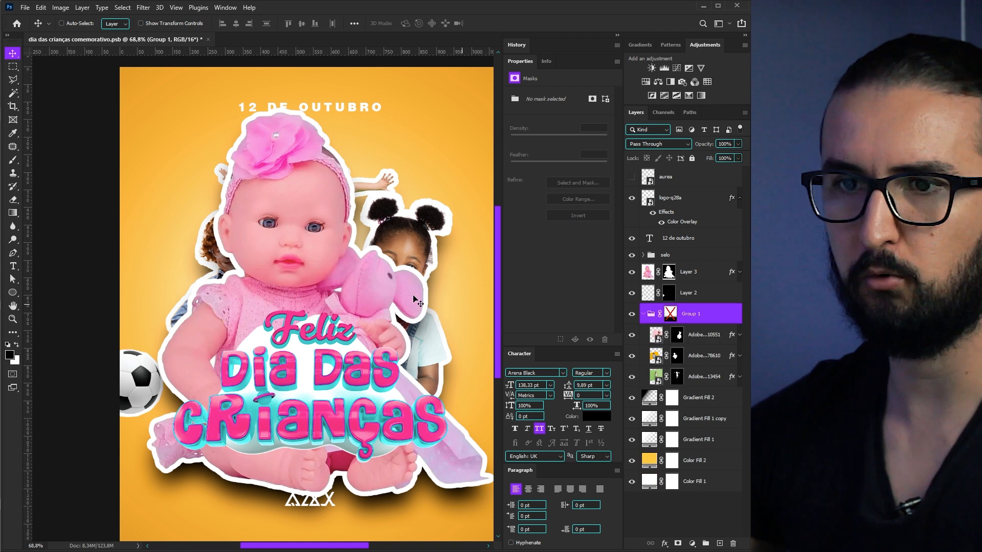
click(739, 276)
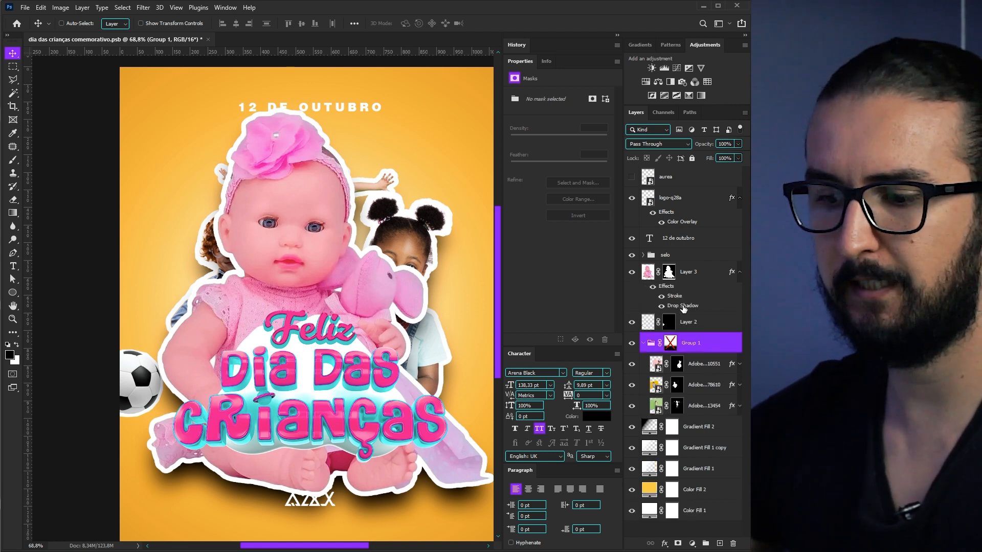
drag(683, 308, 686, 329)
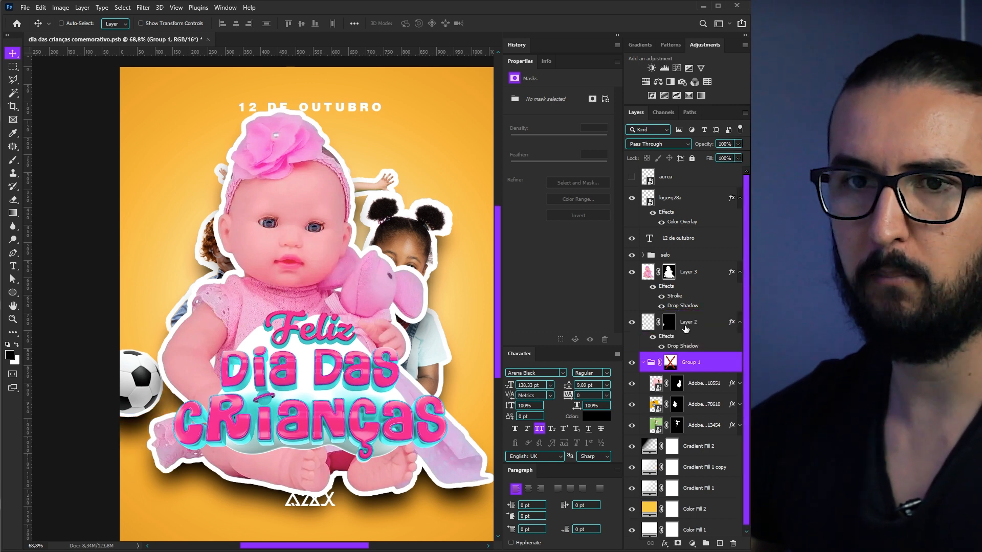
click(740, 323)
- Scale the doll down to a small toy with Free Transform
drag(413, 300, 321, 281)
ctrl+click(322, 281)
key(ctrl+t)
drag(445, 476, 277, 348)
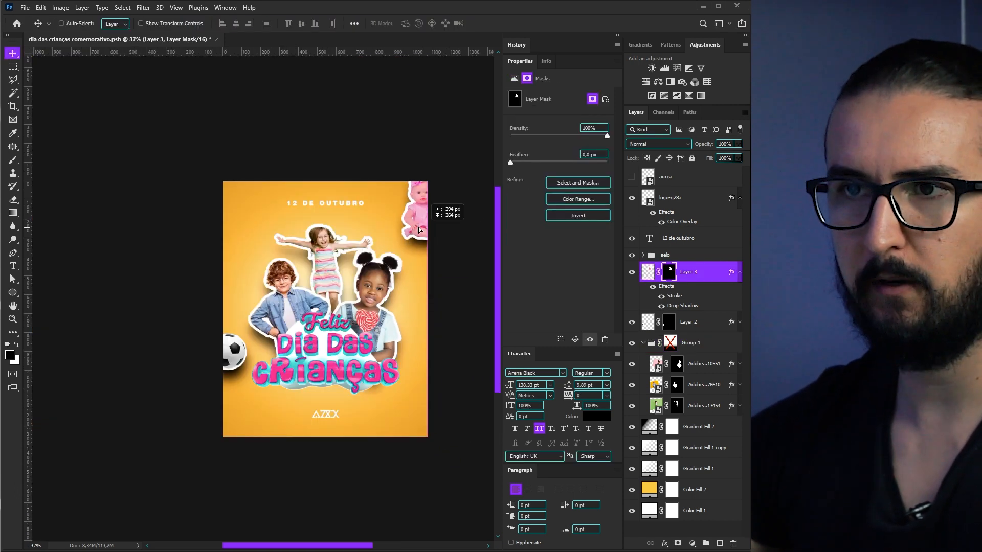
- Move the doll to the canvas's right edge beside the lollipop girl, partly cropped by the border
drag(423, 229, 409, 219)
scroll(324, 259, up, 2)
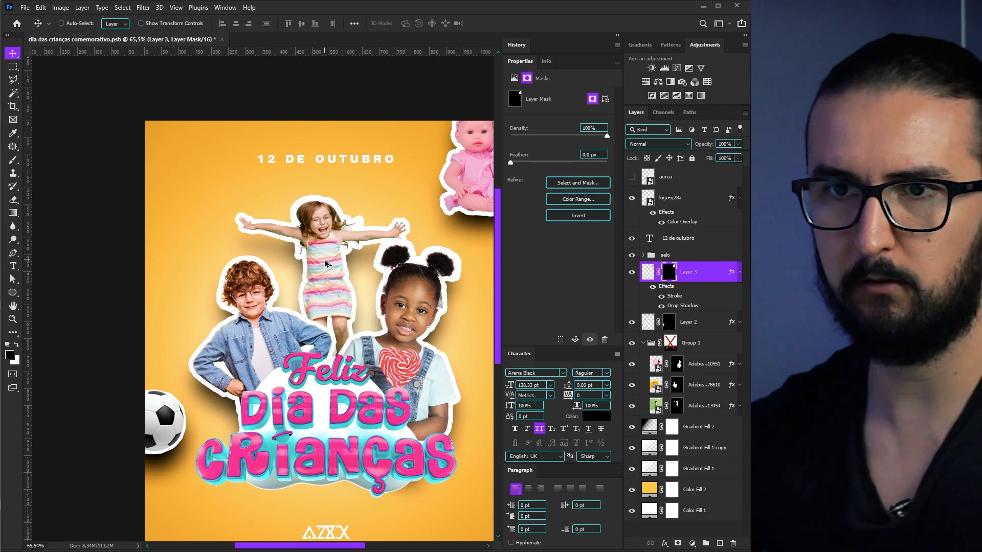
drag(369, 285, 316, 256)
drag(424, 161, 424, 397)
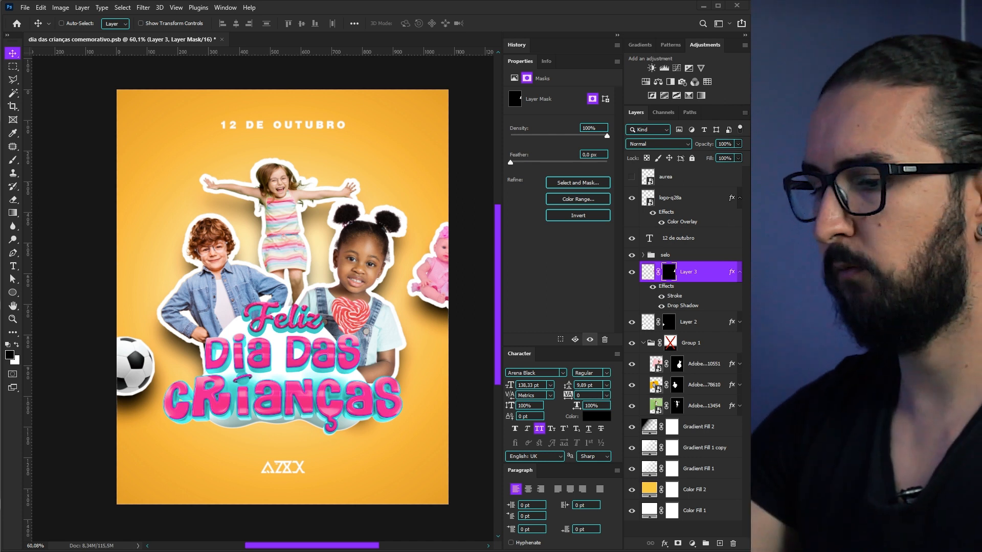
- Place the headphones image as a smart object scaled to 19.73% and rotated 16.01° in the canvas's upper-left corner, with the doll's stroke and drop shadow
key(ctrl+v)
right_click(688, 283)
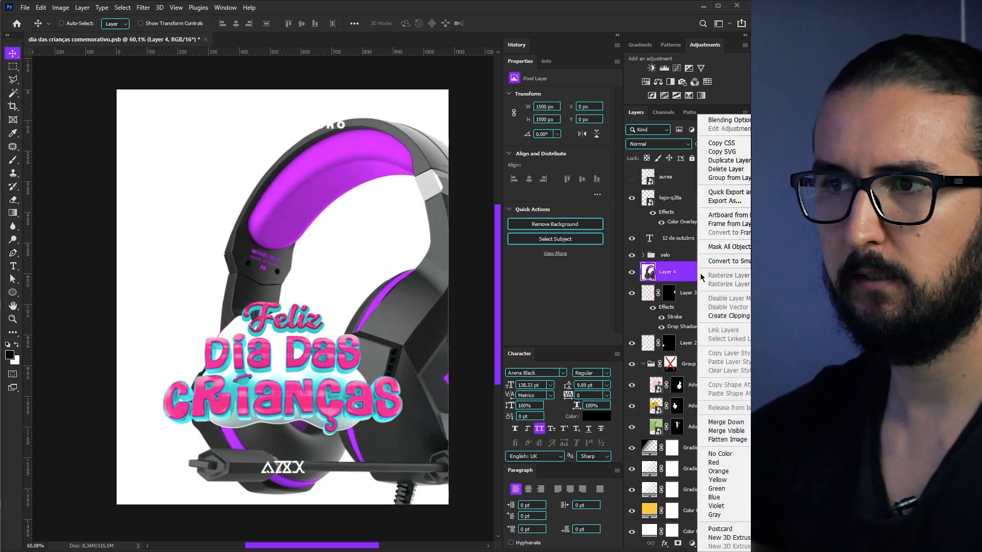
click(721, 263)
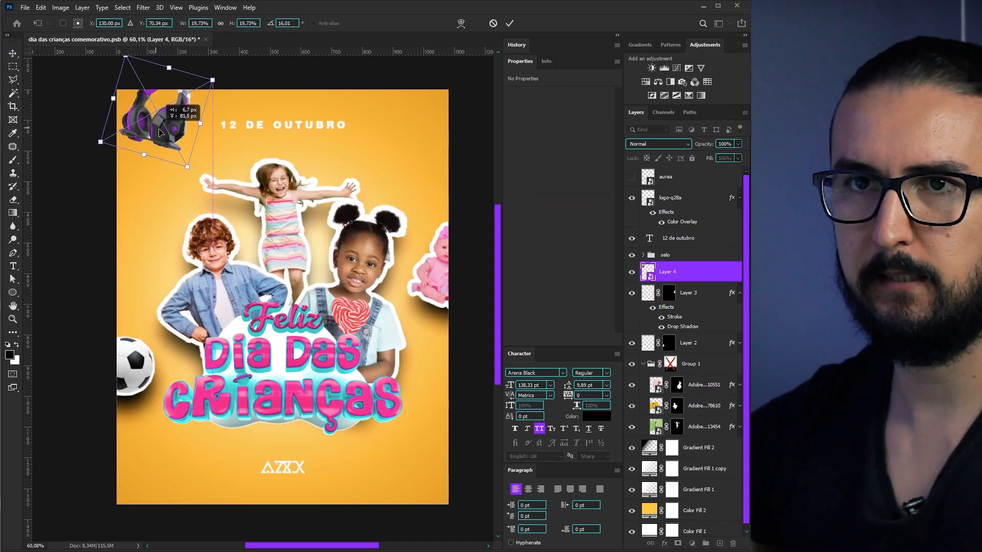
drag(160, 133, 175, 132)
key(Return)
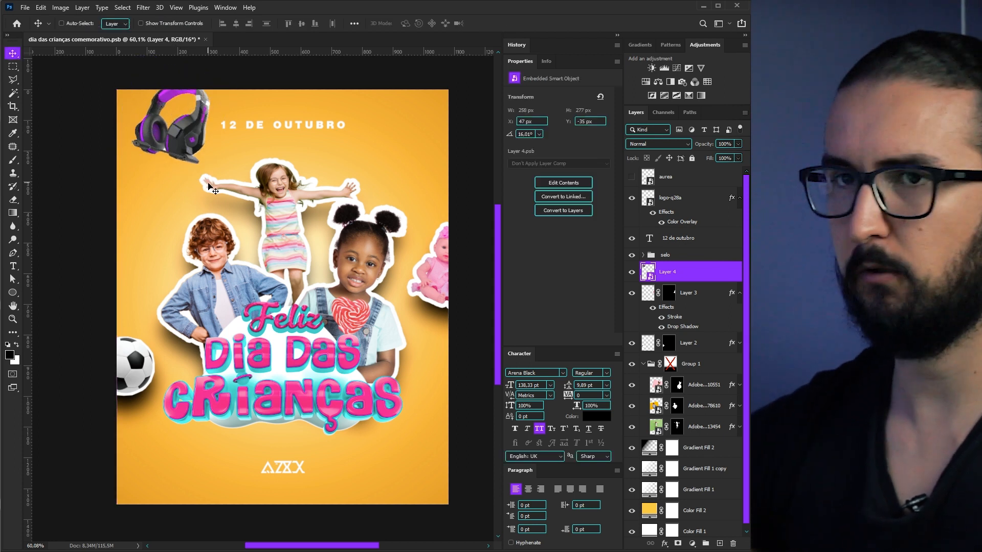
drag(735, 295, 731, 272)
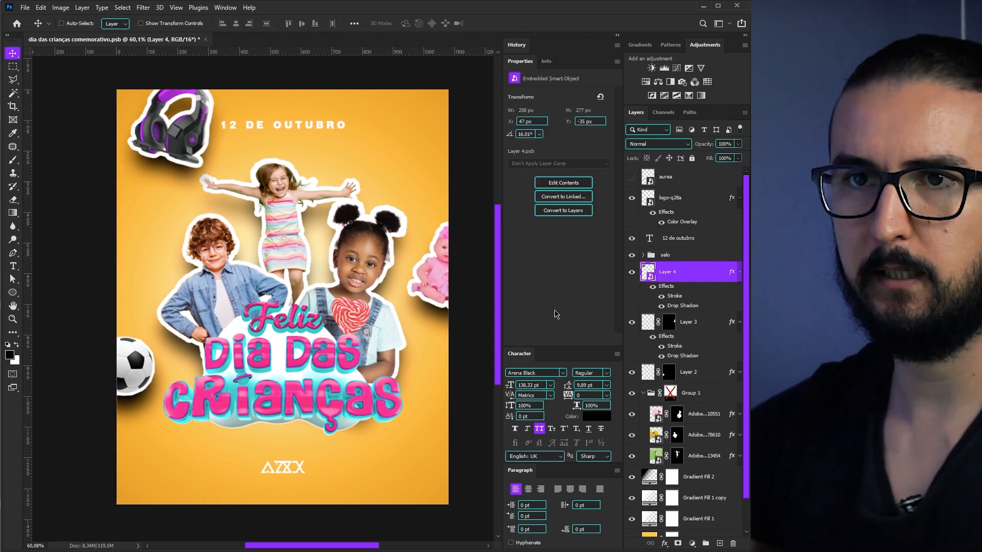
- Move the soccer ball to the canvas's lower-left corner and scale it to 73.82% with Free Transform
ctrl+click(153, 381)
drag(141, 380, 217, 478)
key(ctrl+t)
scroll(192, 532, down, 1)
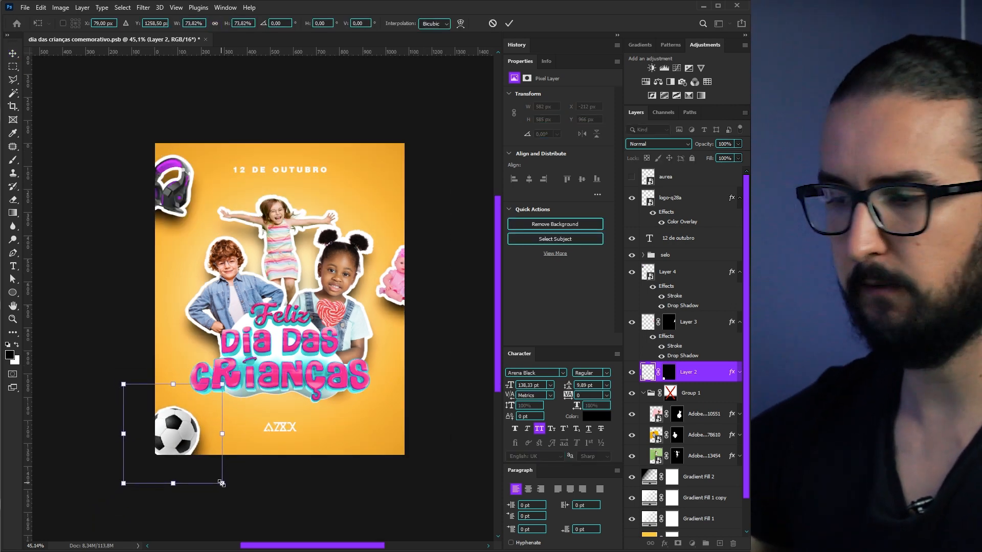
key(Return)
scroll(226, 415, up, 1)
drag(306, 353, 299, 361)
- Collapse the effects lists of Layer 2, Layer 3 and Layer 4
click(740, 372)
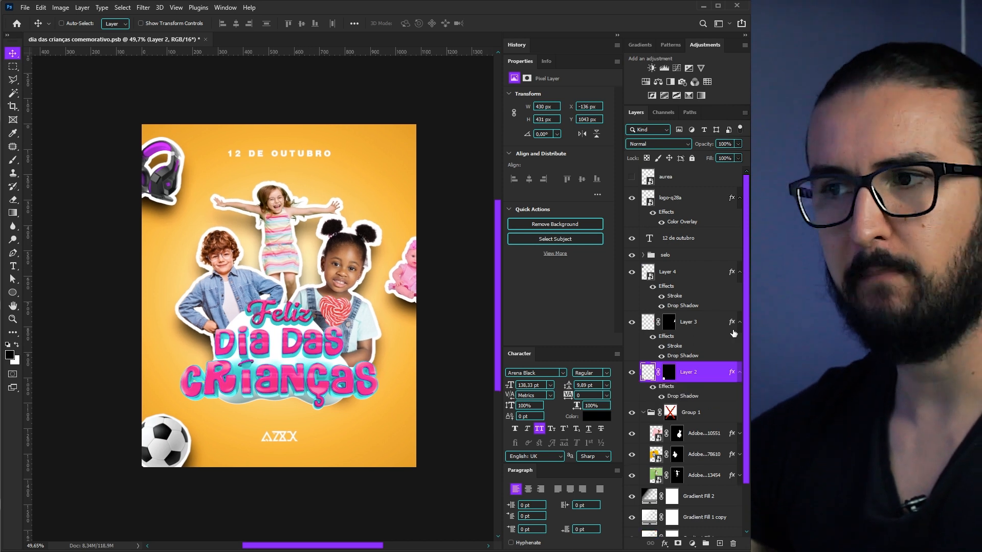
click(740, 323)
click(740, 343)
click(740, 344)
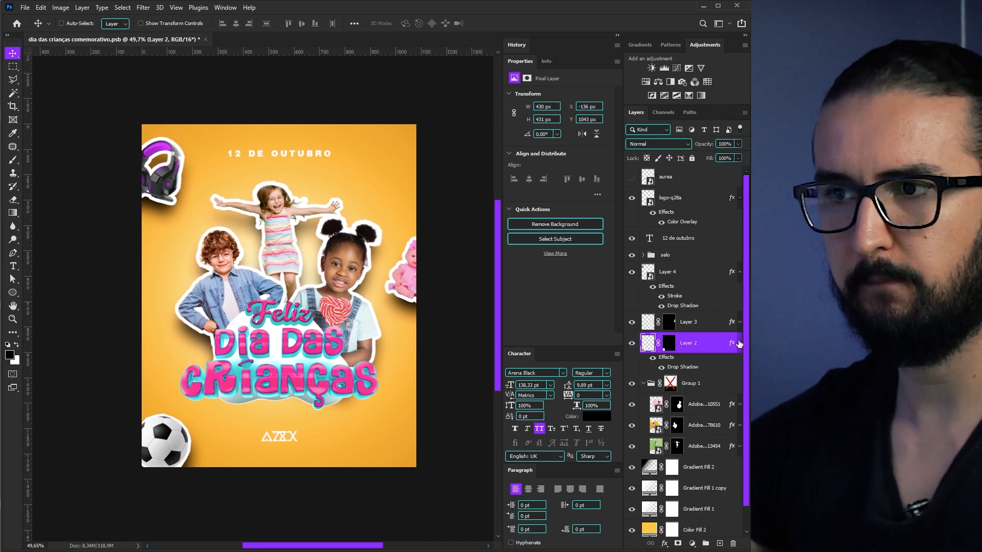
click(740, 343)
click(740, 272)
- Move Layer 4, Layer 3 and Layer 2 together into Group 1, above the child photo layers
click(696, 276)
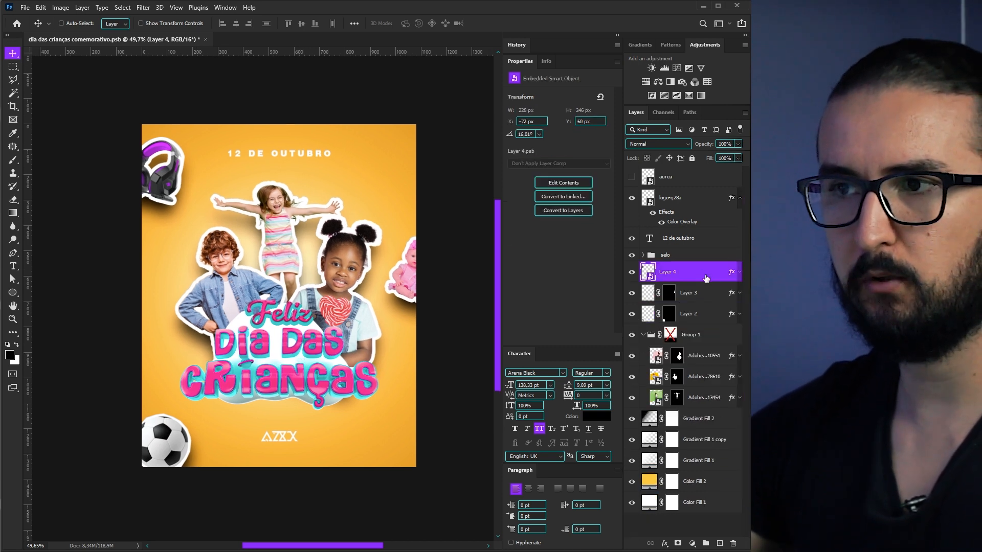
shift+click(701, 318)
drag(702, 318, 694, 333)
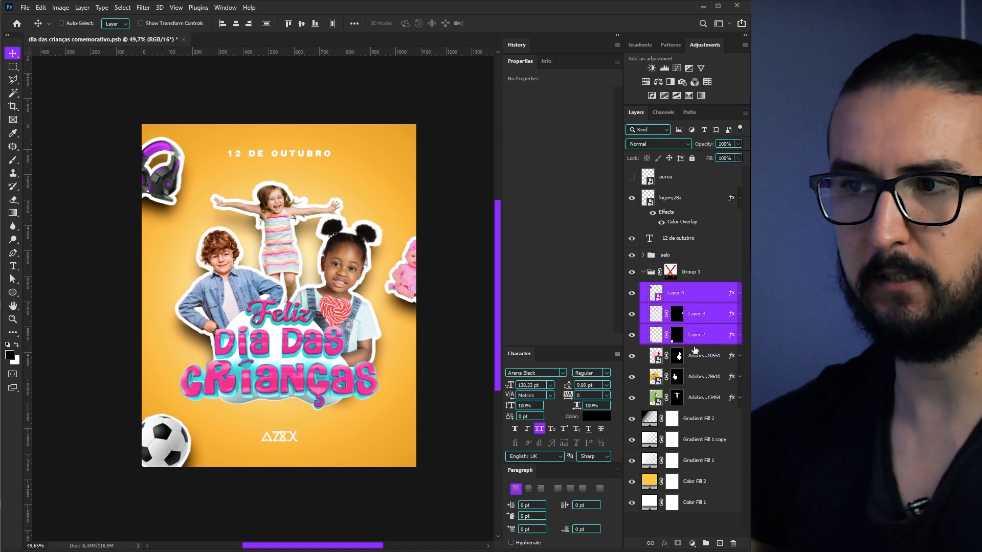
- Transfer Layer 4's stroke and drop shadow to Group 1 and clear the layer styles from the other five layers inside it
click(733, 295)
drag(732, 295, 732, 272)
click(740, 271)
click(706, 314)
shift+click(716, 397)
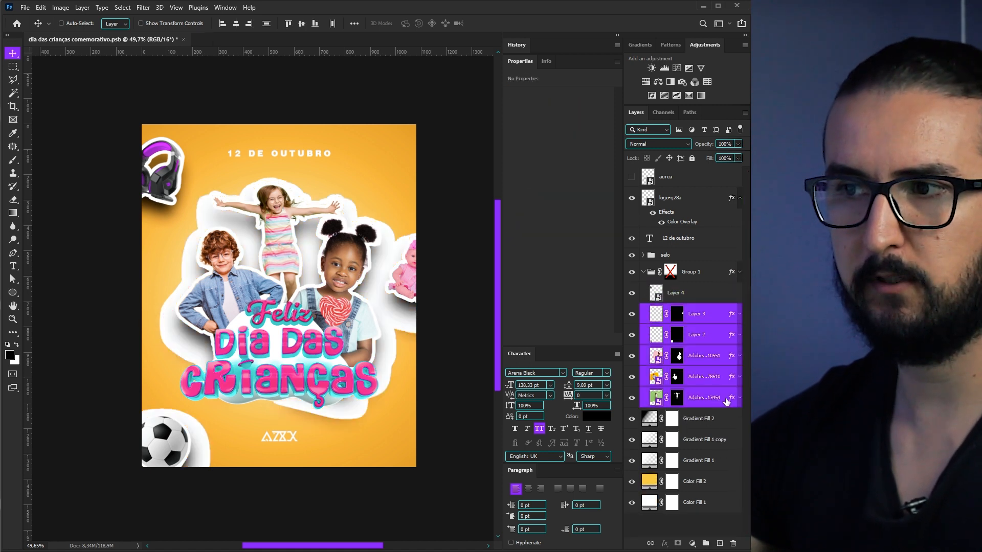
right_click(724, 397)
click(743, 393)
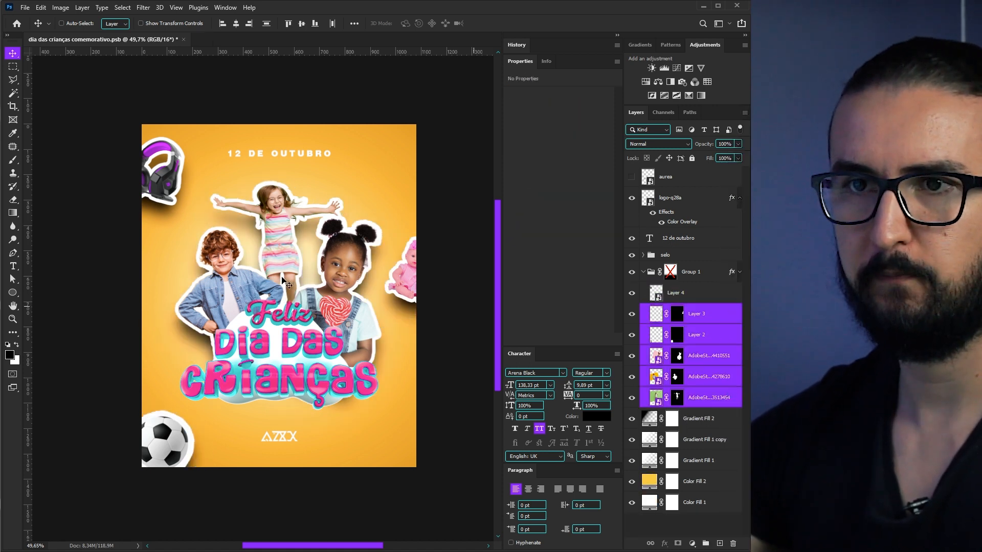
- Lower the opacity of Group 1's drop shadow to 58%
click(740, 272)
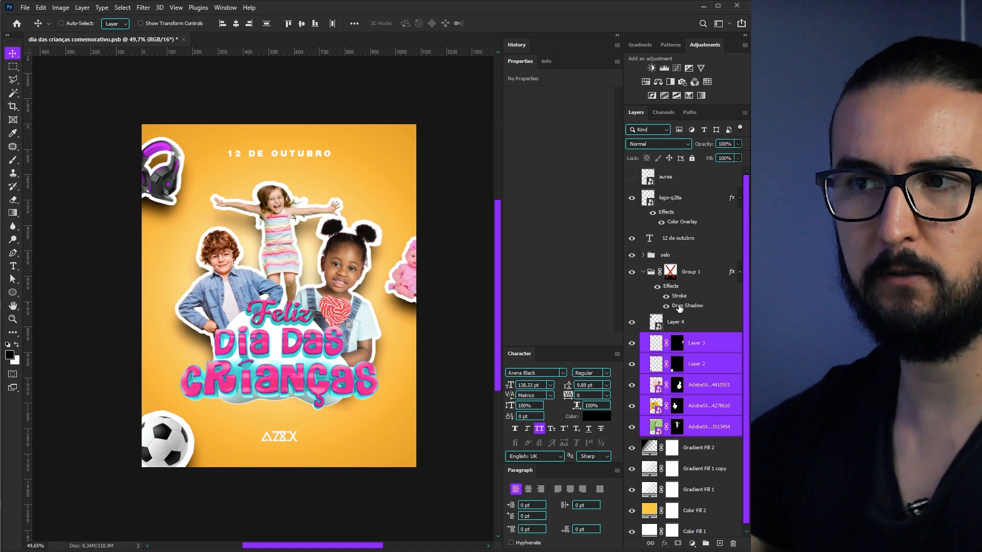
double_click(680, 306)
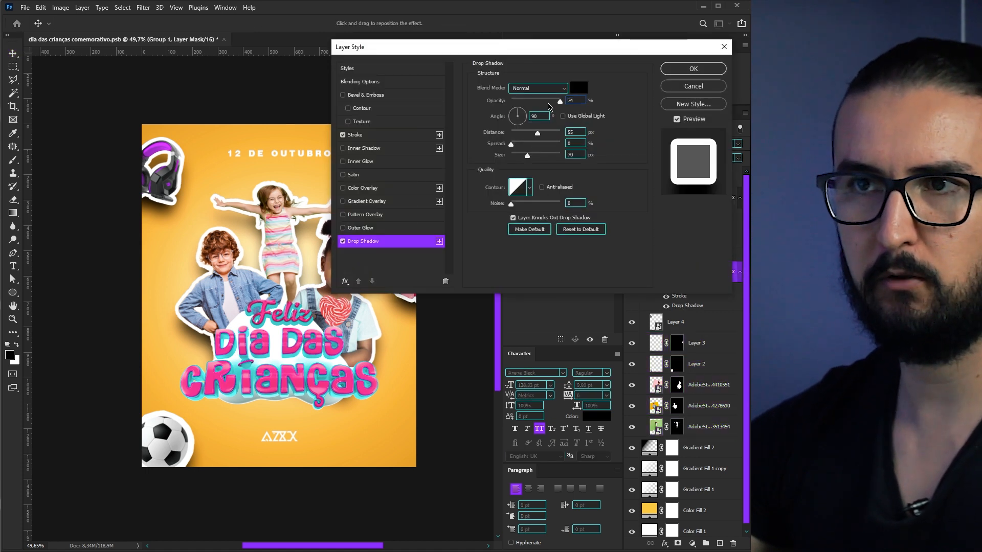
drag(549, 106, 539, 106)
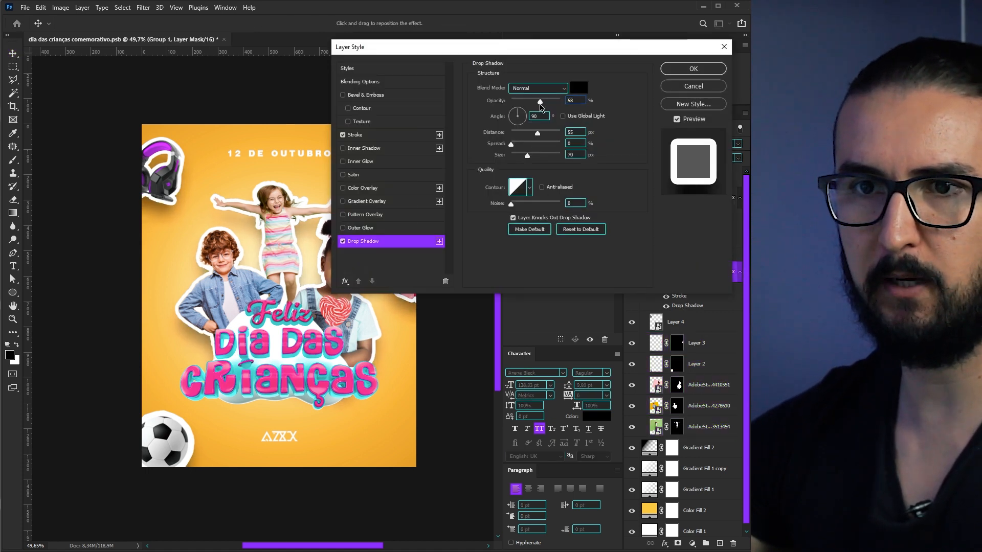
click(693, 69)
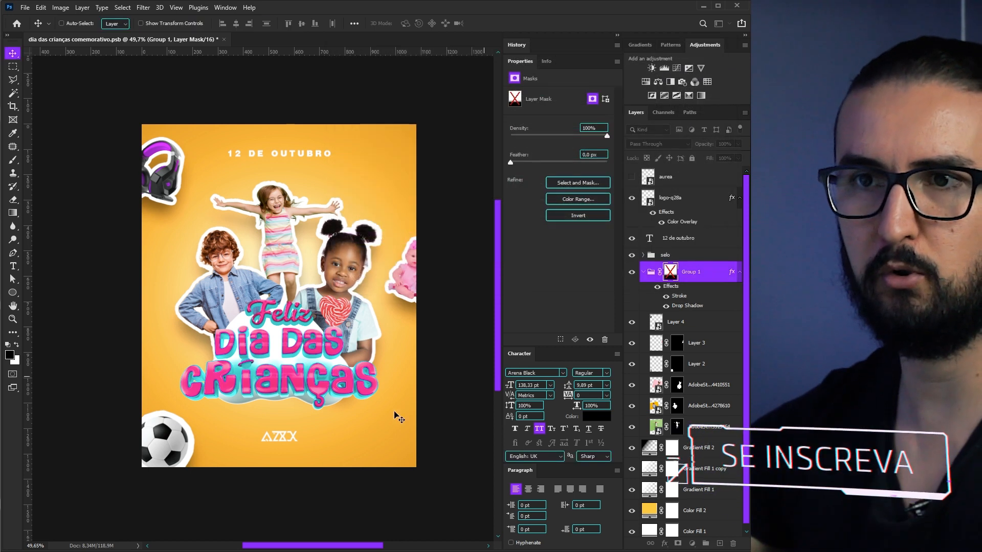
- Copy Group 1's stroke and drop shadow to the selo group that holds the title
ctrl+click(367, 394)
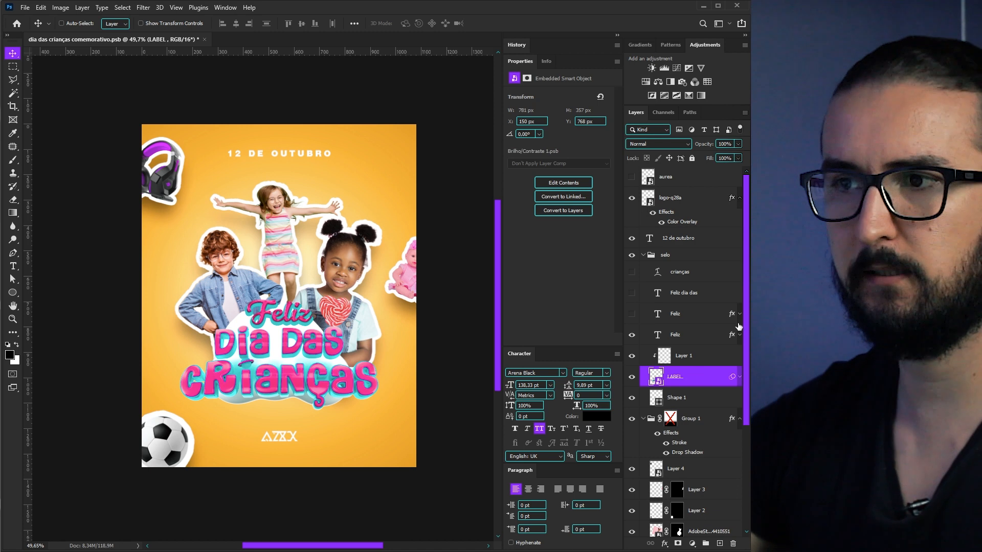
click(740, 198)
mouse_move(730, 315)
mouse_down()
mouse_move(341, 337)
mouse_move(372, 352)
mouse_up()
- Select the three child photo layers and enlarge them together slightly with Free Transform
ctrl+click(240, 291)
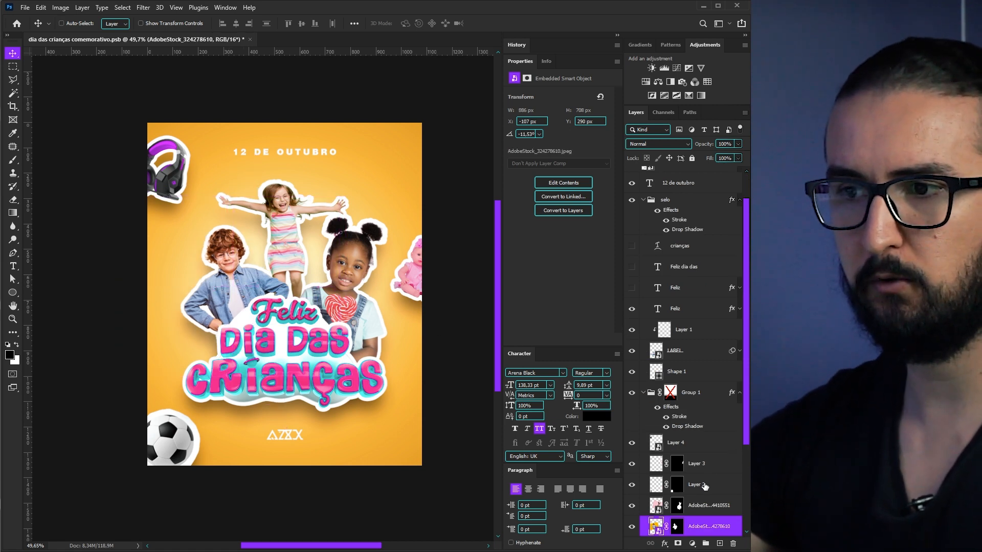
scroll(705, 486, down, 3)
shift+click(705, 422)
shift+click(704, 381)
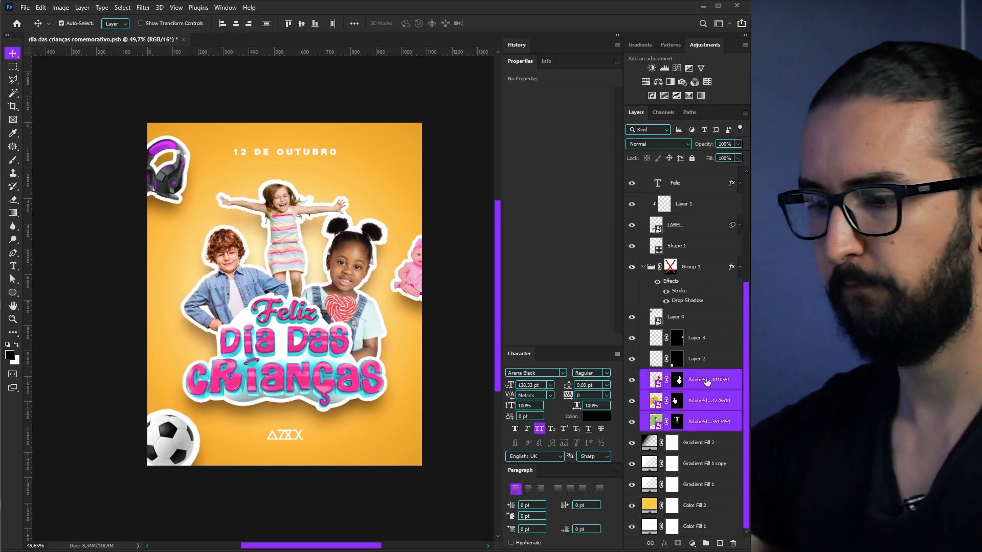
key(ctrl+t)
scroll(179, 322, down, 2)
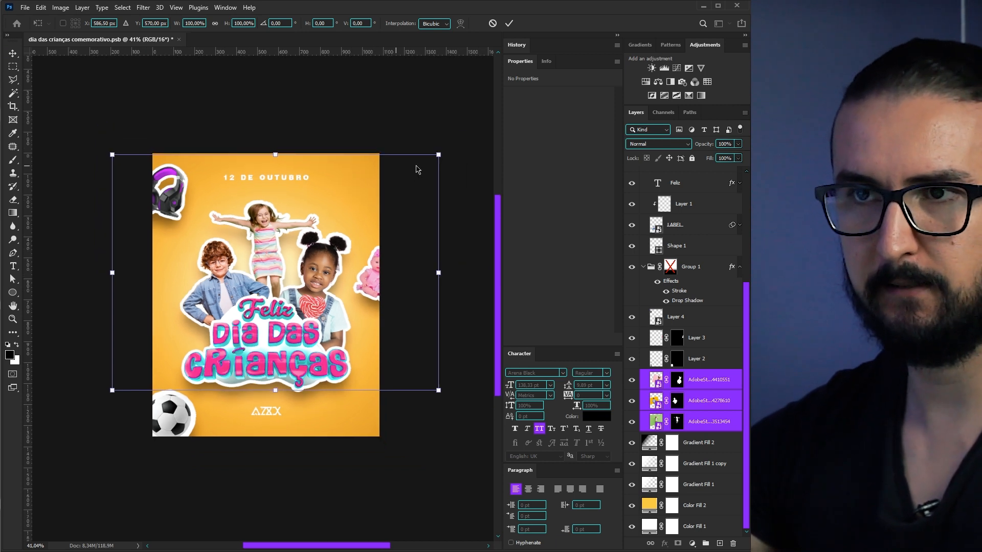
key(Return)
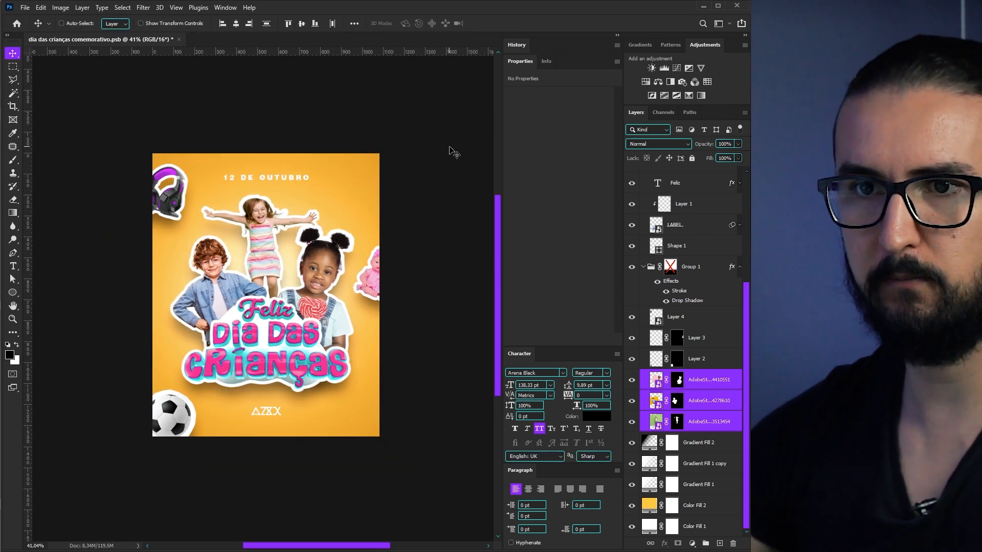
key(ctrl+semicolon)
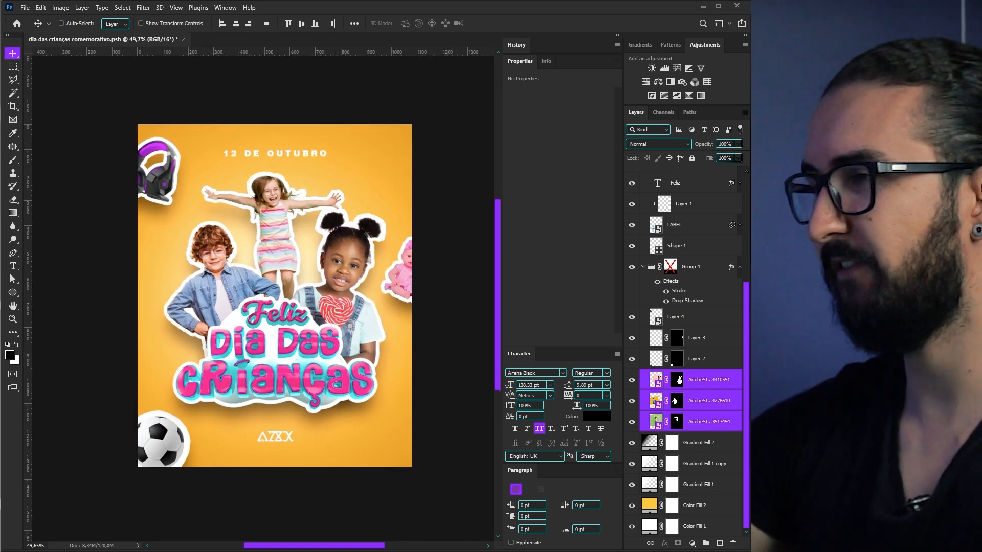
- Hide the toy layers Layer 2, Layer 3 and Layer 4, and collapse Group 1's effects list
scroll(280, 363, up, 2)
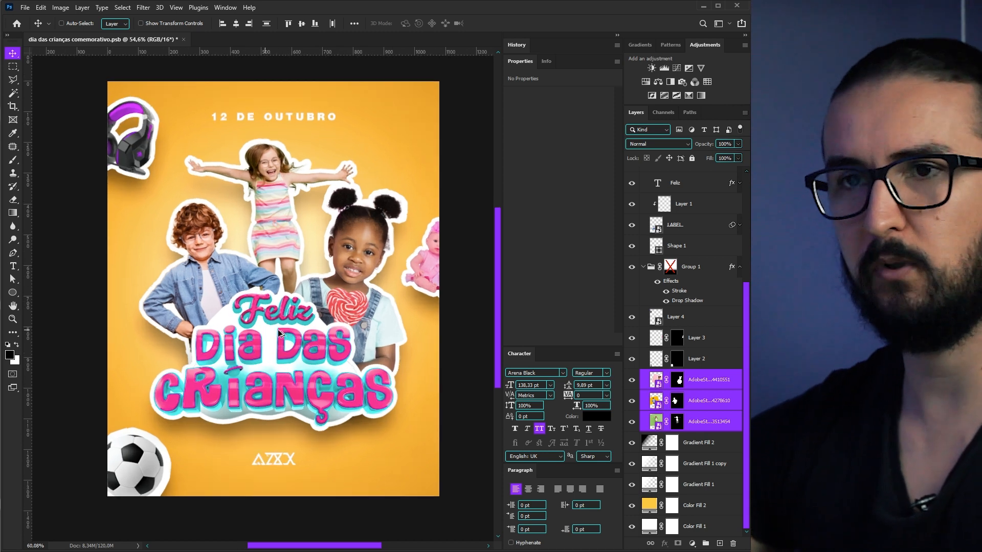
click(697, 358)
click(632, 359)
click(632, 338)
click(632, 317)
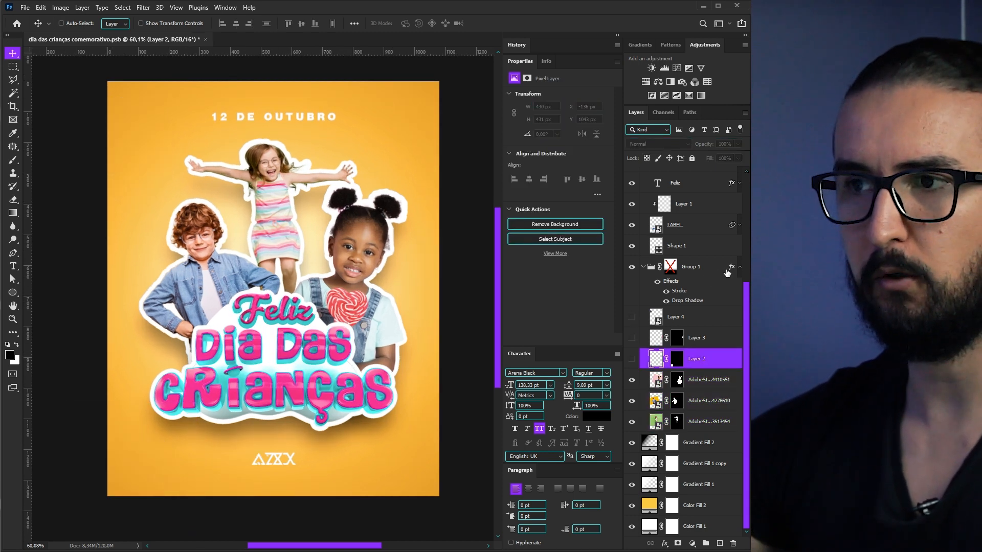
click(739, 266)
- Paste the crumpled paper texture above Gradient Fill 1 copy, rotated -90° and scaled to 82.65% so it covers the canvas
click(708, 380)
click(703, 463)
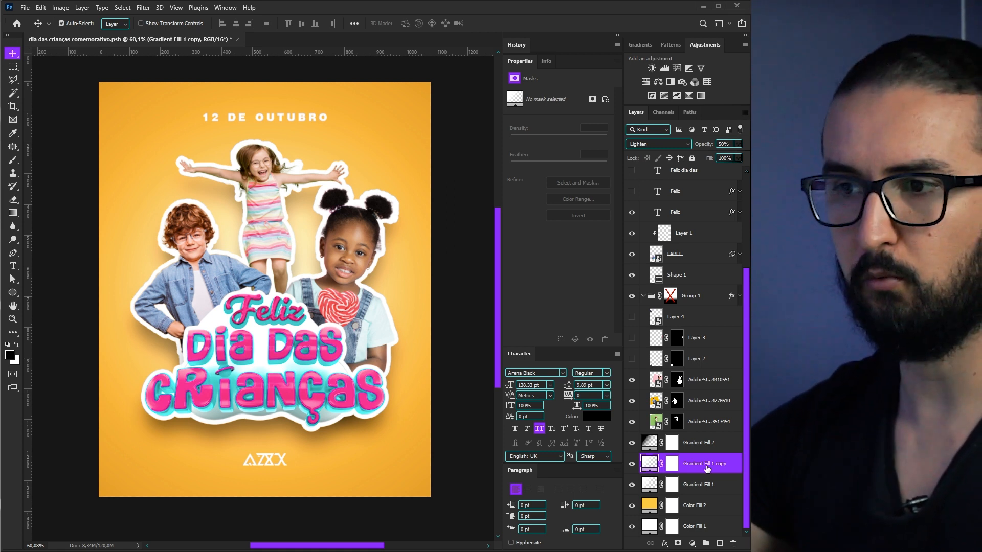
key(ctrl+v)
drag(333, 300, 320, 298)
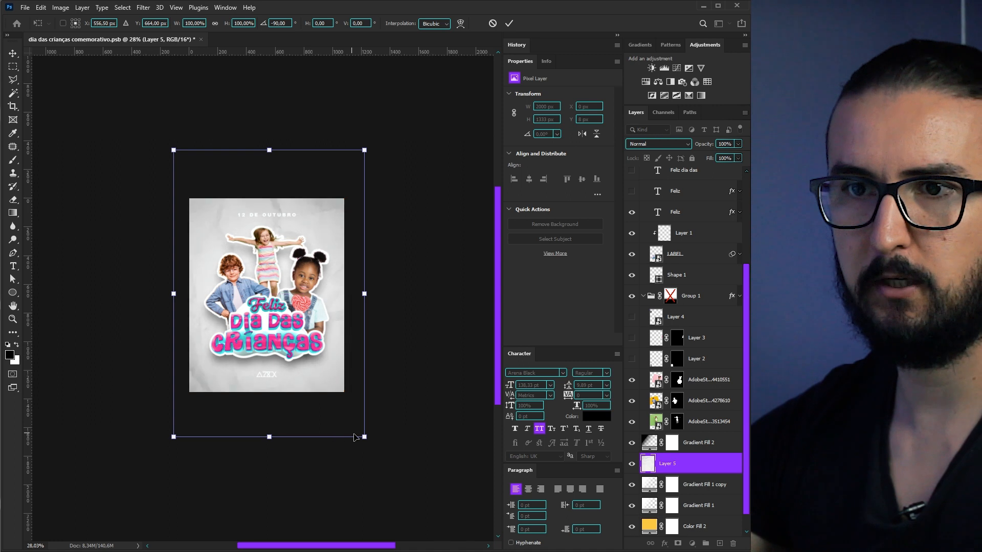
drag(355, 437, 346, 412)
drag(313, 382, 305, 382)
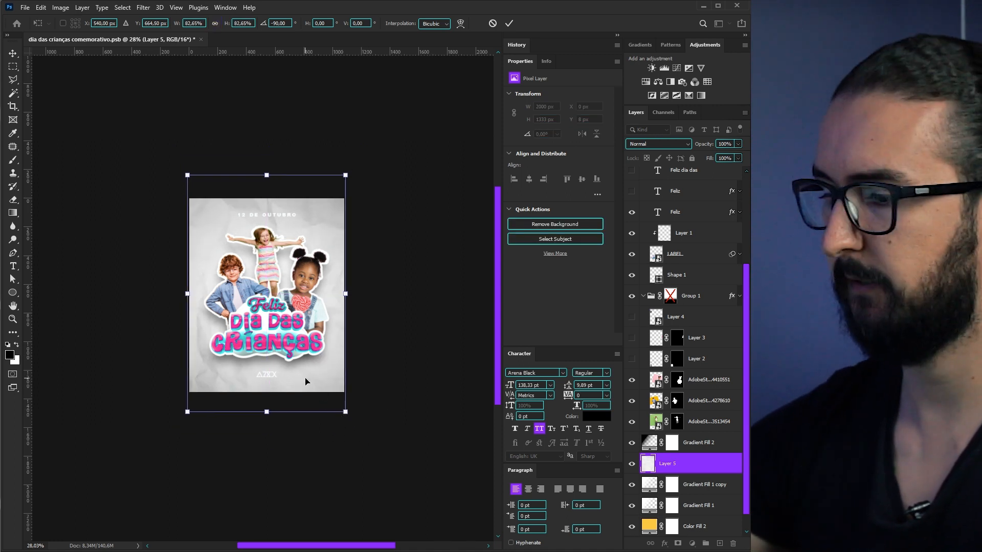
key(Return)
- Set the paper texture layer's blend mode to Multiply
scroll(311, 328, up, 3)
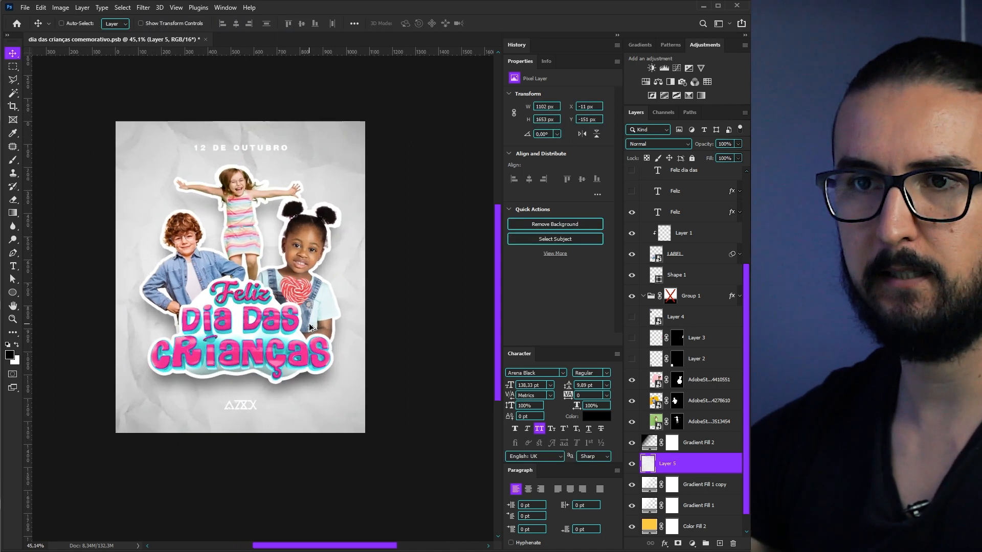
click(658, 144)
click(646, 181)
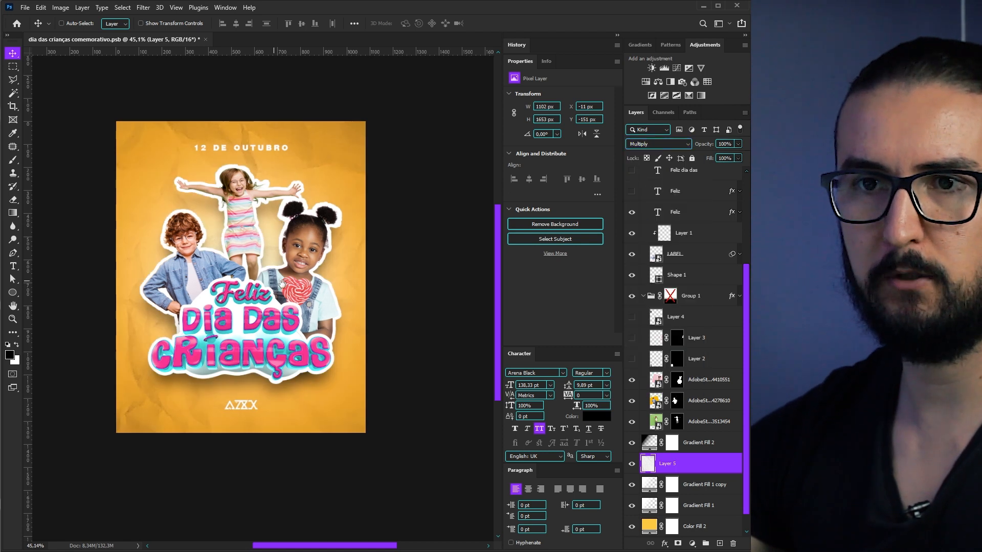
drag(273, 281, 295, 292)
drag(295, 292, 299, 295)
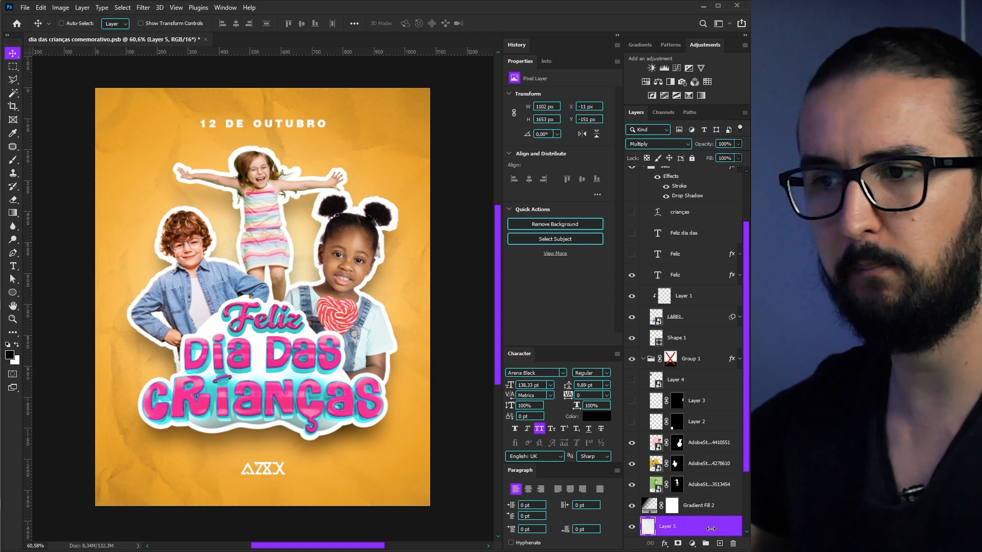
- Change the Color Fill 2 background to the lighter yellow ffdf5d
scroll(697, 511, down, 3)
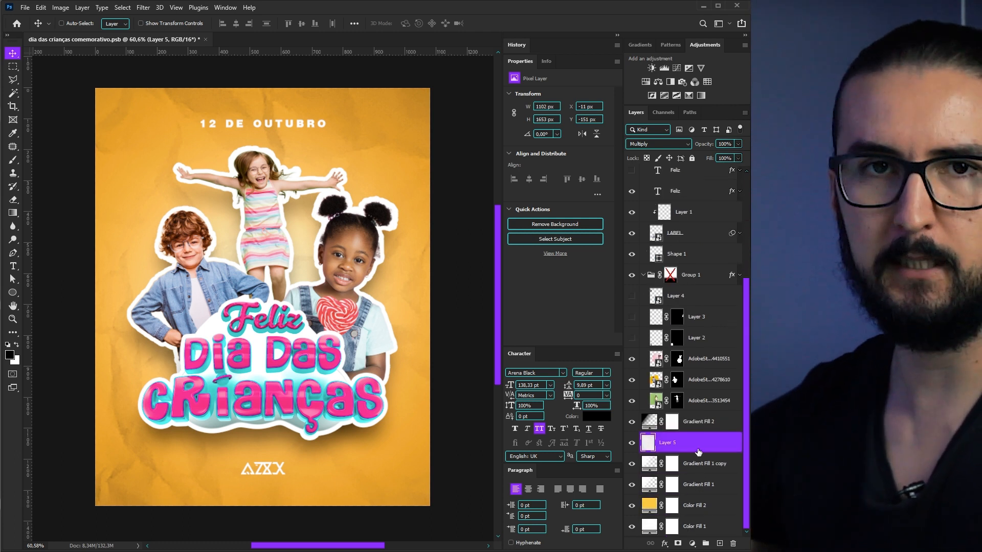
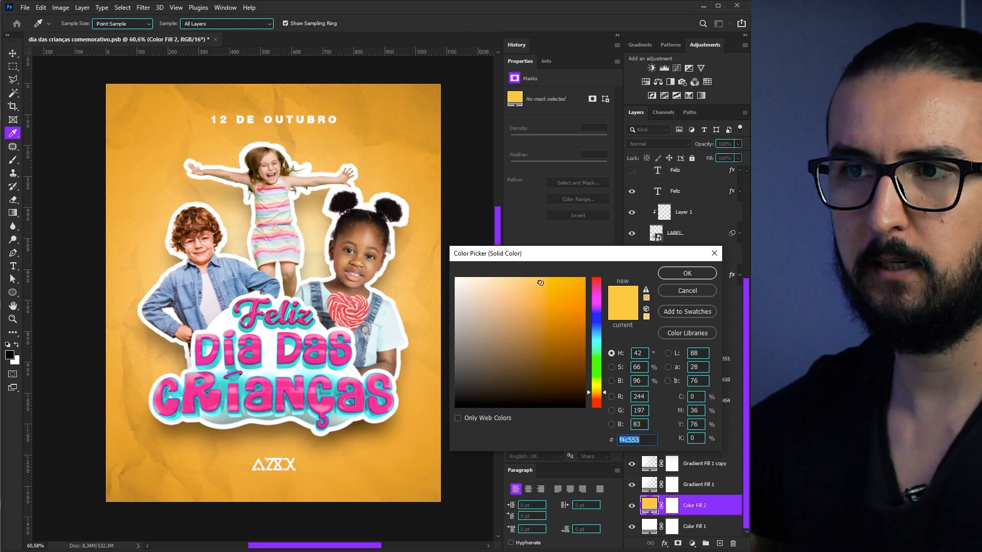
drag(541, 283, 541, 275)
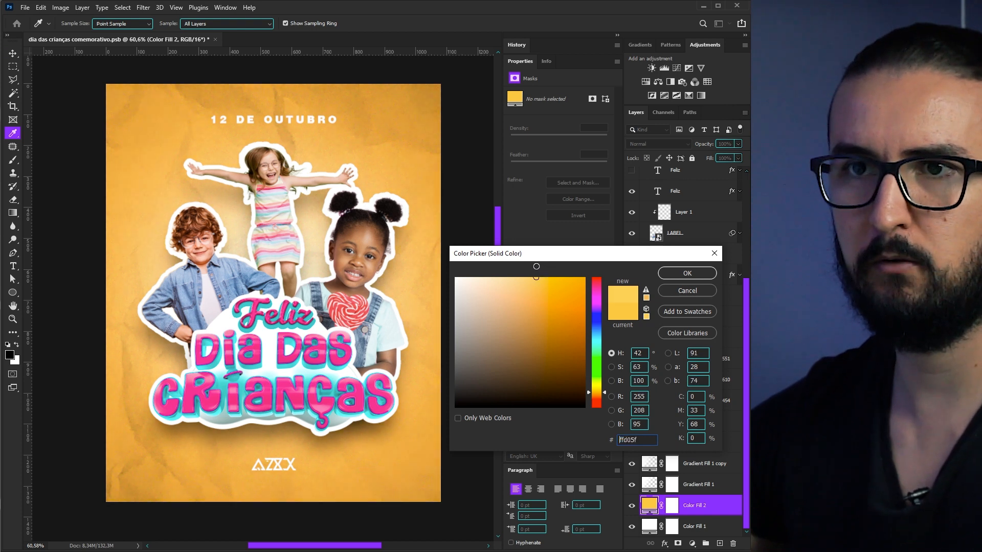
drag(605, 393, 606, 392)
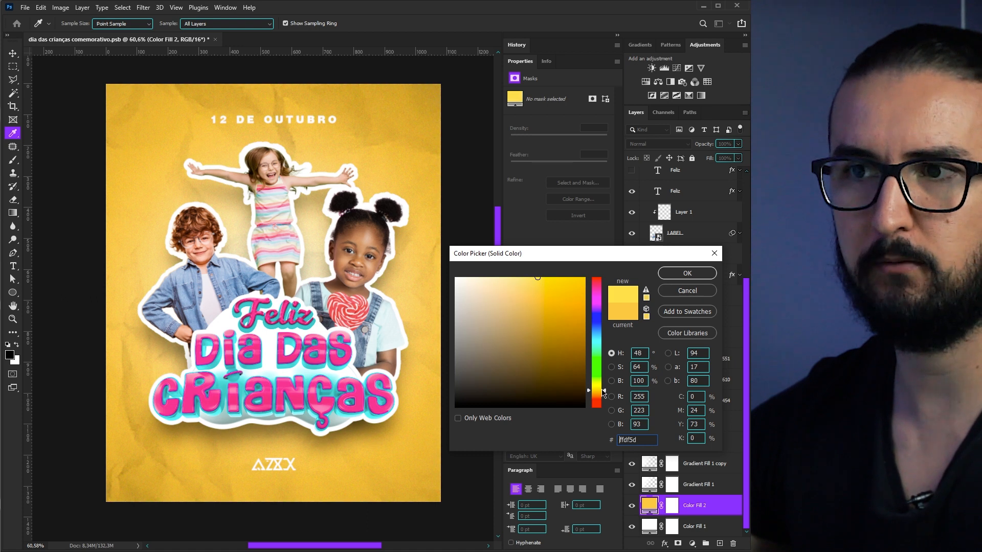
click(685, 273)
scroll(391, 316, up, 4)
scroll(391, 317, down, 2)
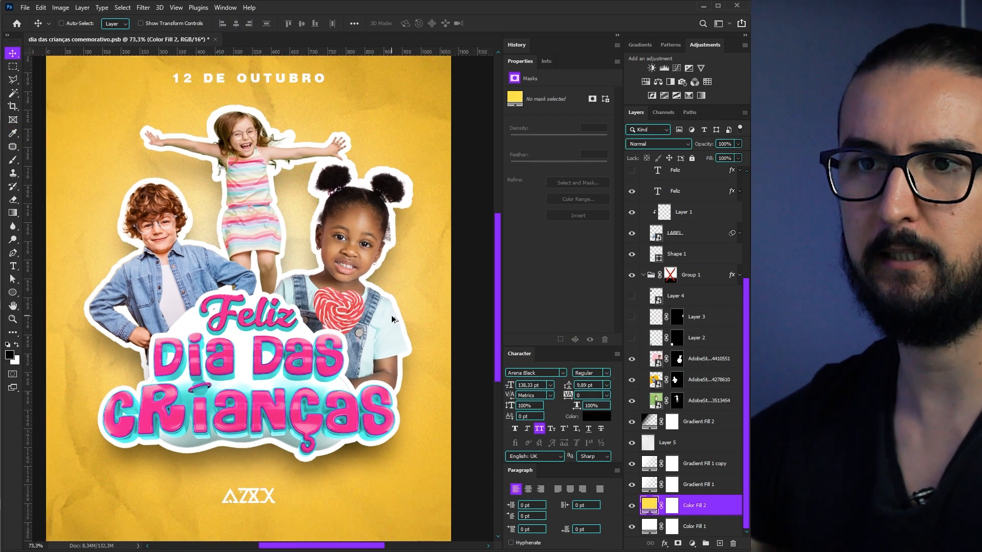
scroll(391, 316, down, 3)
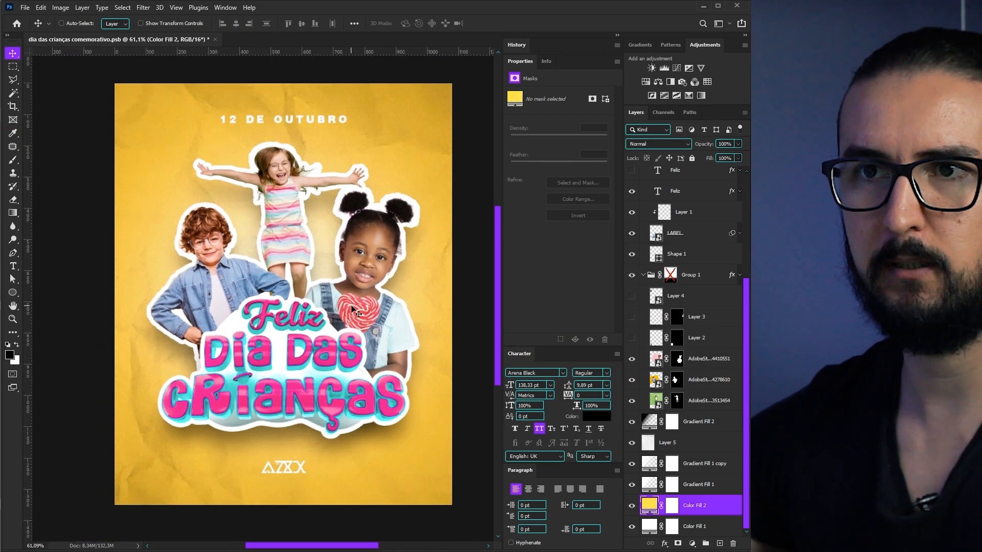
- Show the toy layers Layer 2, Layer 3 and Layer 4 again
drag(340, 299, 342, 301)
drag(366, 267, 360, 282)
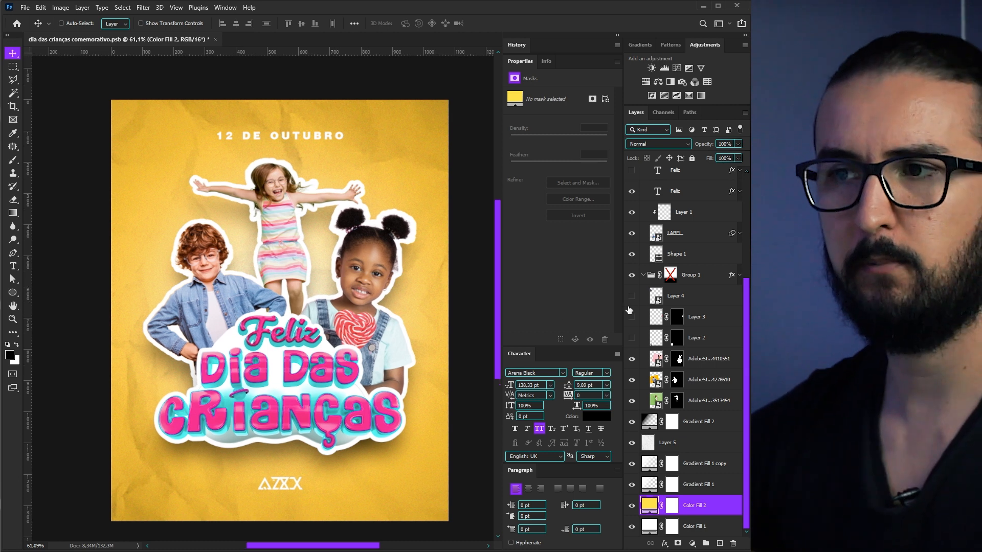
click(631, 338)
drag(351, 338, 345, 319)
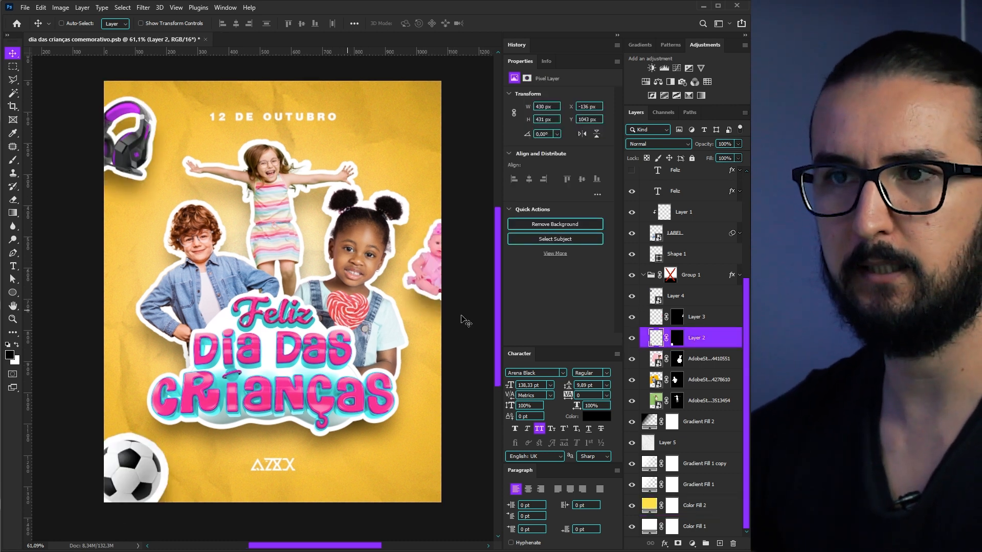
click(632, 338)
click(631, 338)
- Place the soccer ball left of the title, scaled to 92.78%, and the doll right of it, rotated 21.40° and scaled to 111.14%
drag(137, 446, 174, 344)
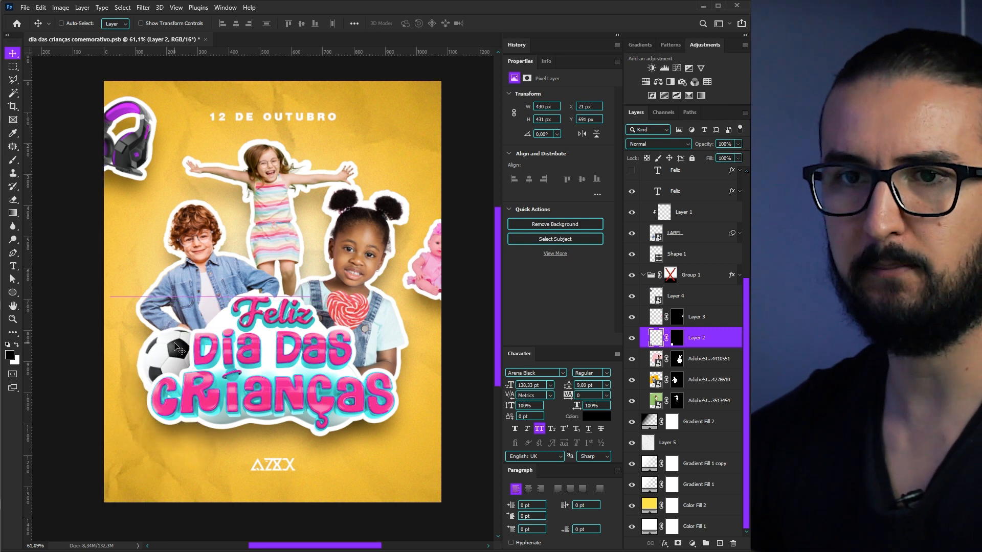
key(ctrl+t)
drag(245, 432, 240, 426)
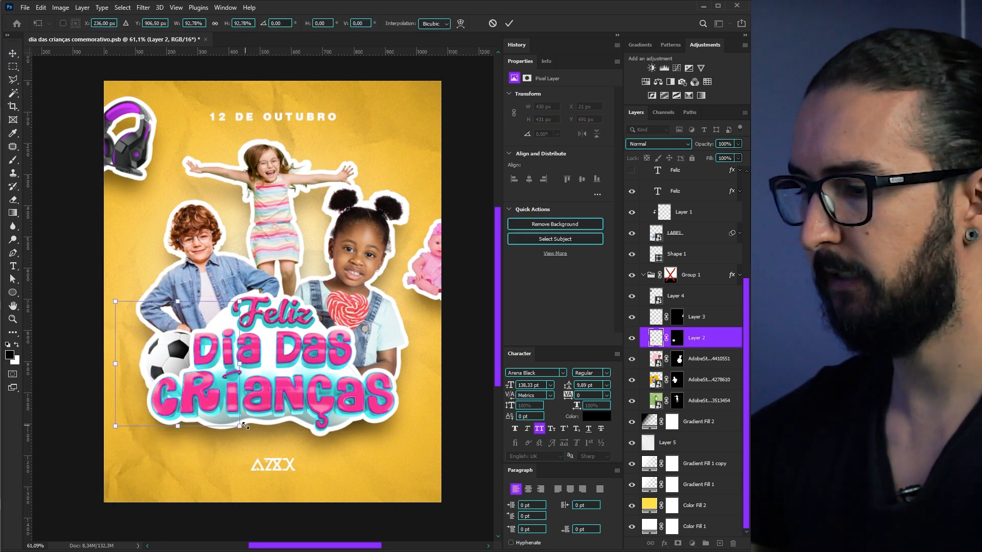
key(Return)
click(695, 319)
drag(399, 290, 344, 382)
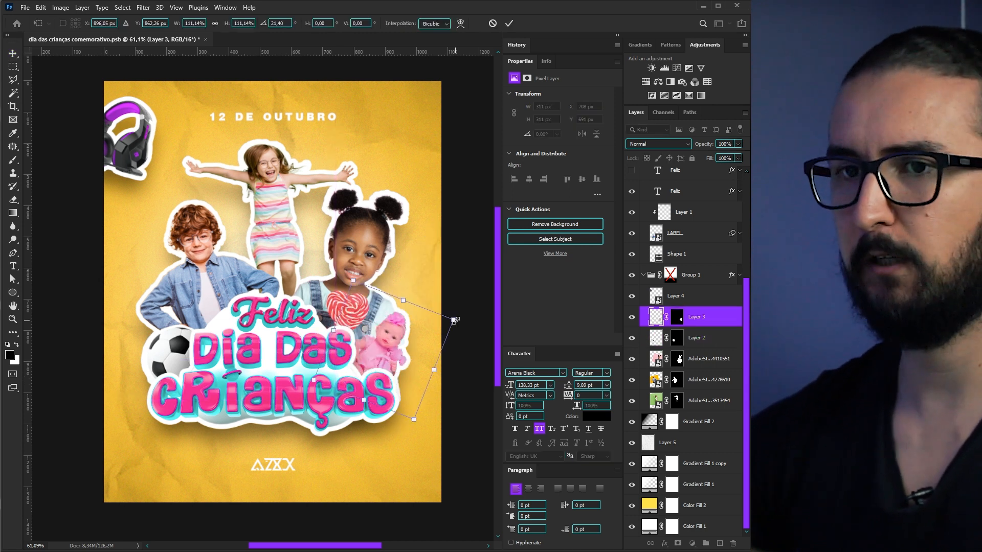
- Try the Layer 4 headphones below and above the title, and hide that layer while keeping the doll layer shown
click(670, 301)
drag(243, 251, 308, 457)
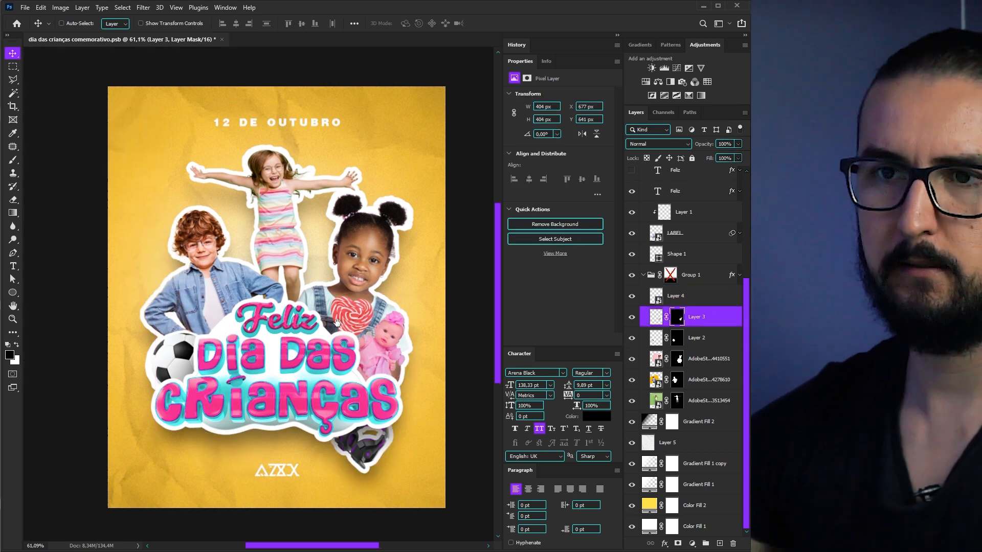
drag(338, 323, 341, 328)
drag(378, 463, 240, 334)
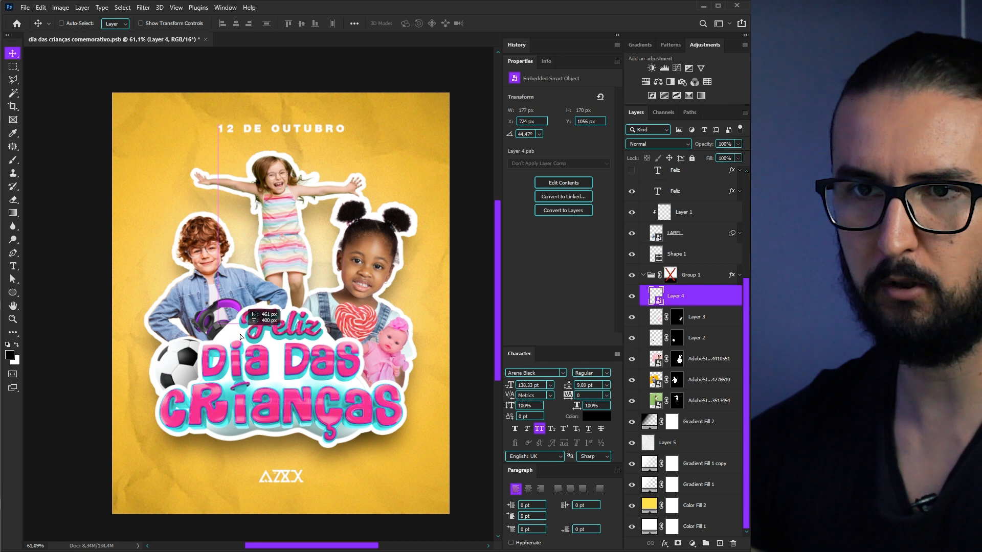
click(632, 295)
click(632, 317)
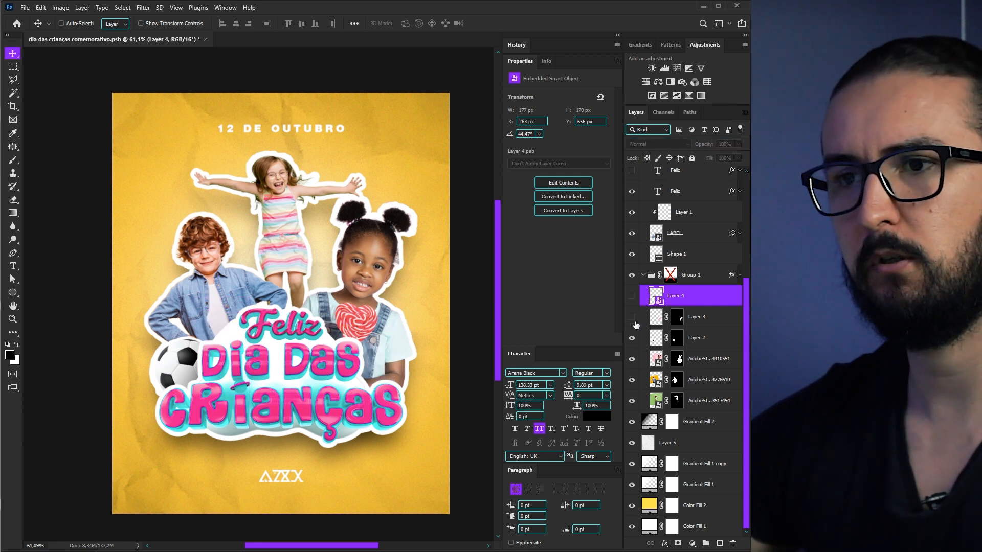
click(632, 318)
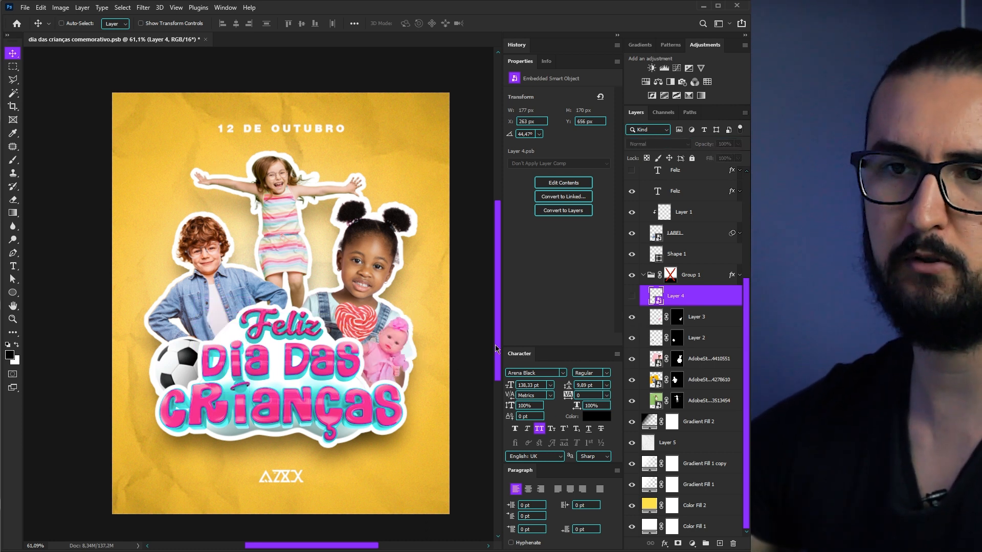
- Move the doll's Layer 3 above Group 1, copy the group's Stroke and Drop Shadow effects to it, and nudge it 10 px right
click(701, 318)
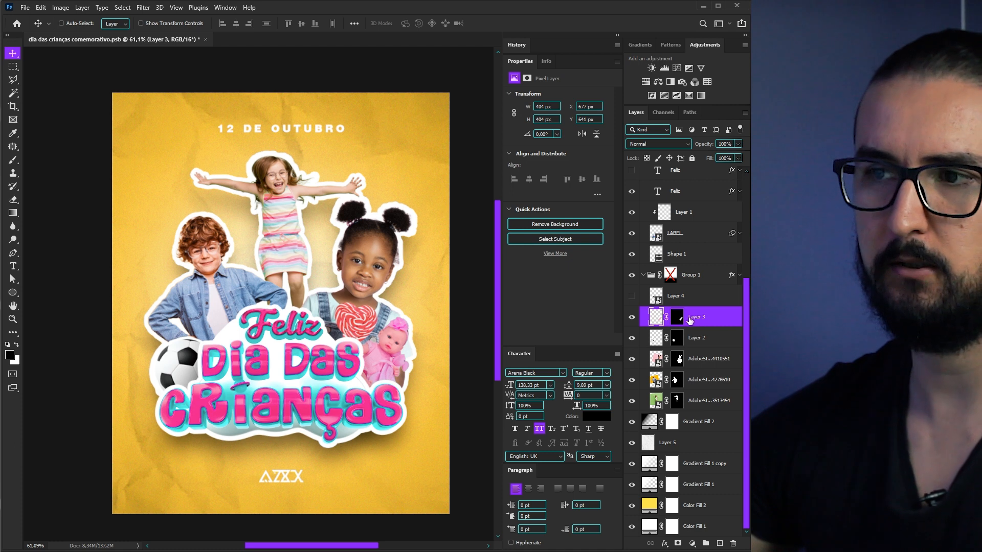
mouse_move(695, 318)
mouse_down()
mouse_move(694, 272)
mouse_move(695, 296)
mouse_move(732, 282)
mouse_up()
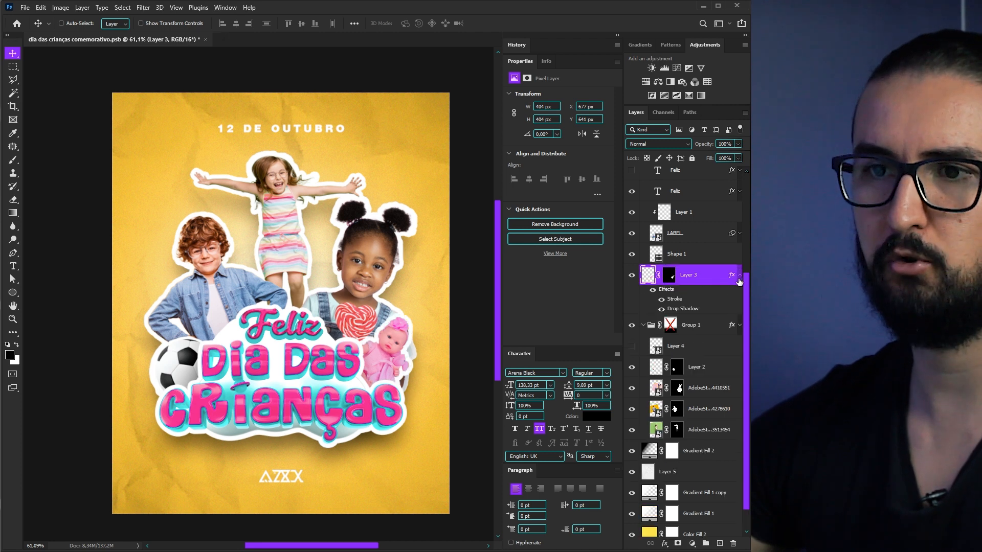
click(740, 275)
drag(387, 351, 390, 351)
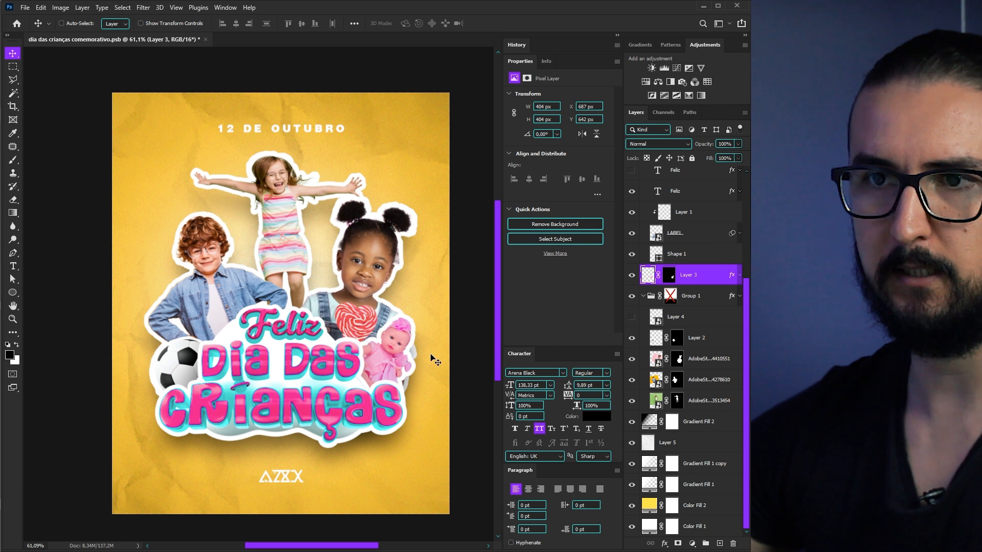
- Move the girl with the lollipop slightly up and left, and shift the doll about 19 px left
ctrl+click(354, 301)
drag(354, 299, 354, 289)
ctrl+click(384, 356)
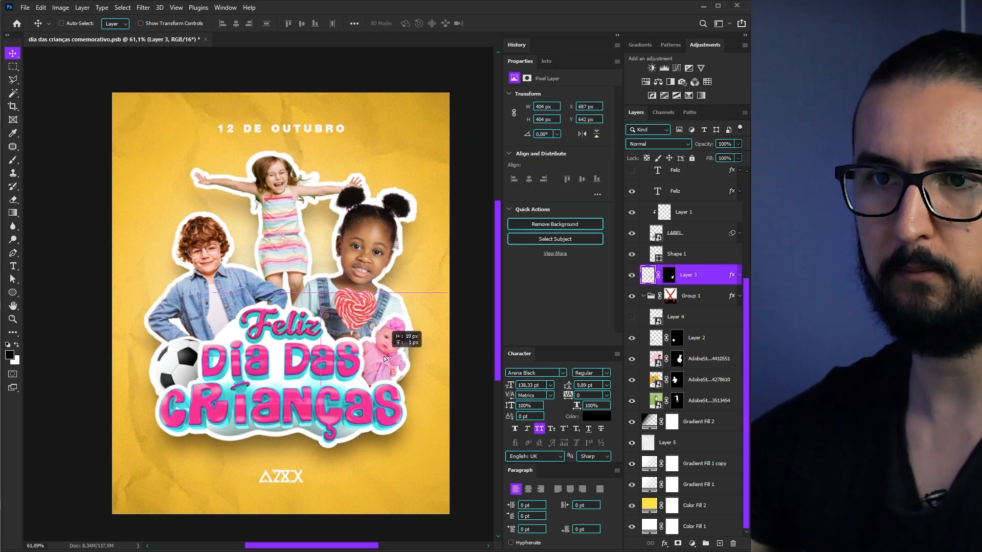
- Paste the toy pattern below Layer 5, rotated -90° and scaled to about 1104 × 1657 px, in Multiply mode at 50% opacity
drag(336, 336, 352, 339)
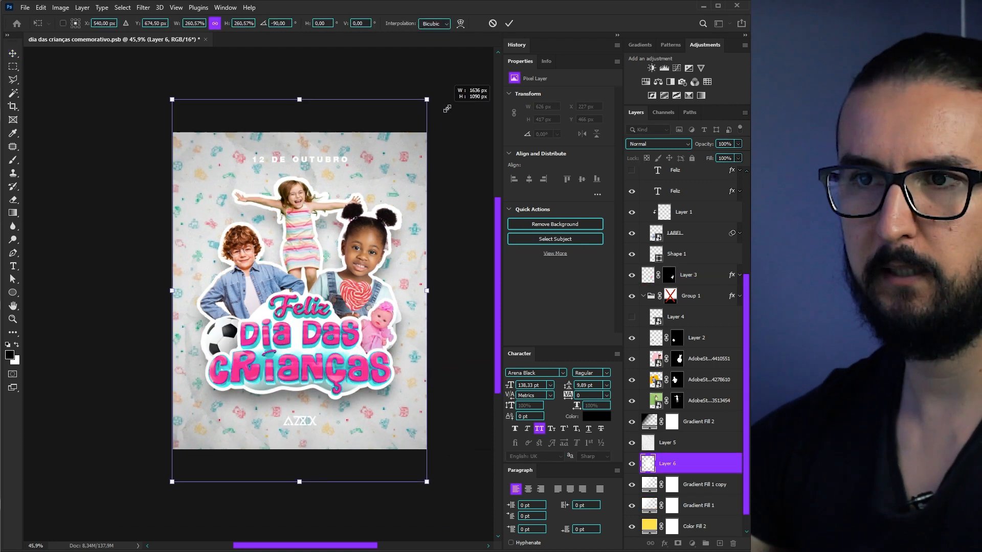
drag(444, 109, 447, 106)
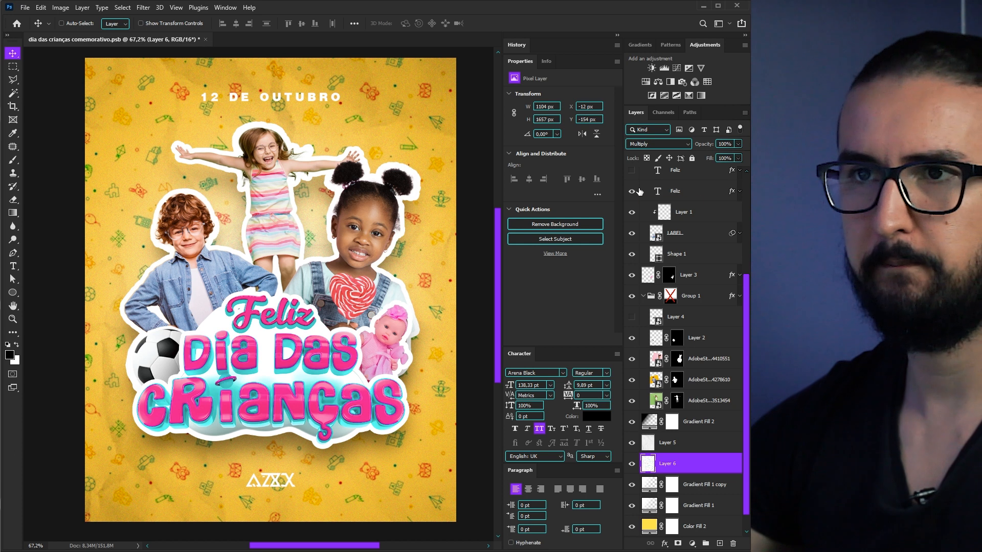
key(2)
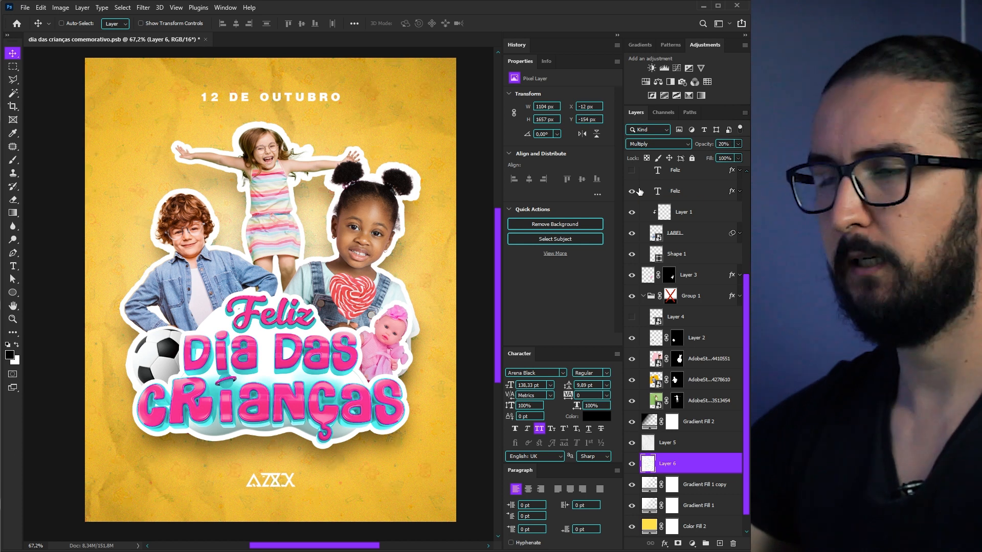
key(5)
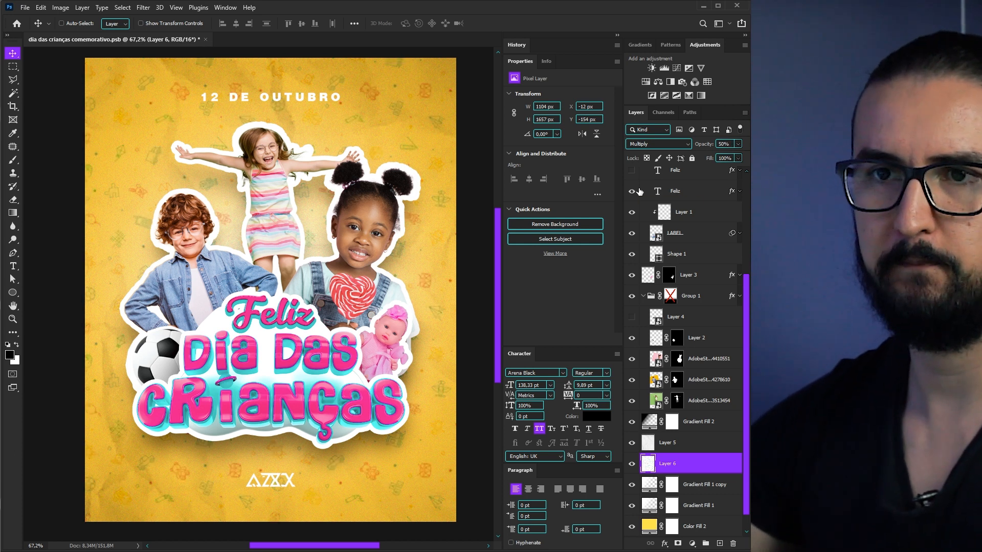
- Desaturate the toy pattern with Hue/Saturation, setting Saturation to -100
key(i)
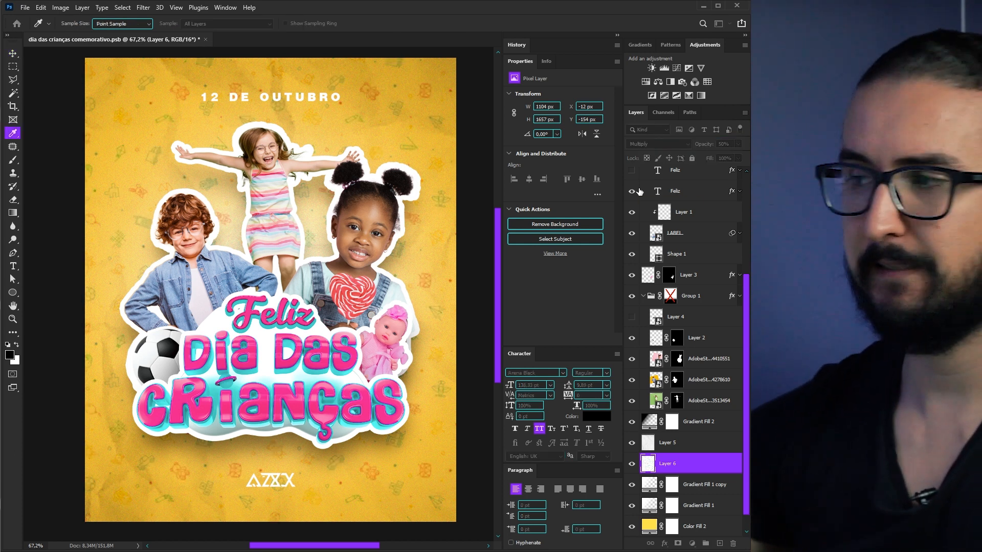
key(ctrl+u)
drag(515, 328, 465, 328)
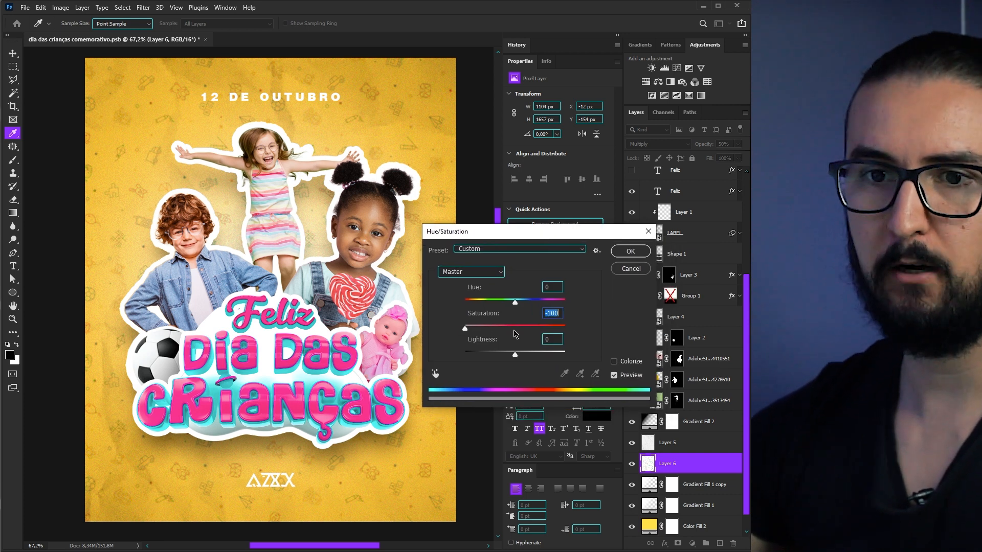
click(626, 252)
- Move the toy pattern Layer 6 below Gradient Fill 1, directly above Color Fill 2
mouse_move(392, 282)
mouse_down()
mouse_move(399, 285)
mouse_move(388, 284)
mouse_up()
drag(359, 254, 359, 271)
scroll(354, 257, down, 1)
scroll(360, 272, down, 2)
scroll(360, 271, up, 1)
drag(673, 469, 670, 515)
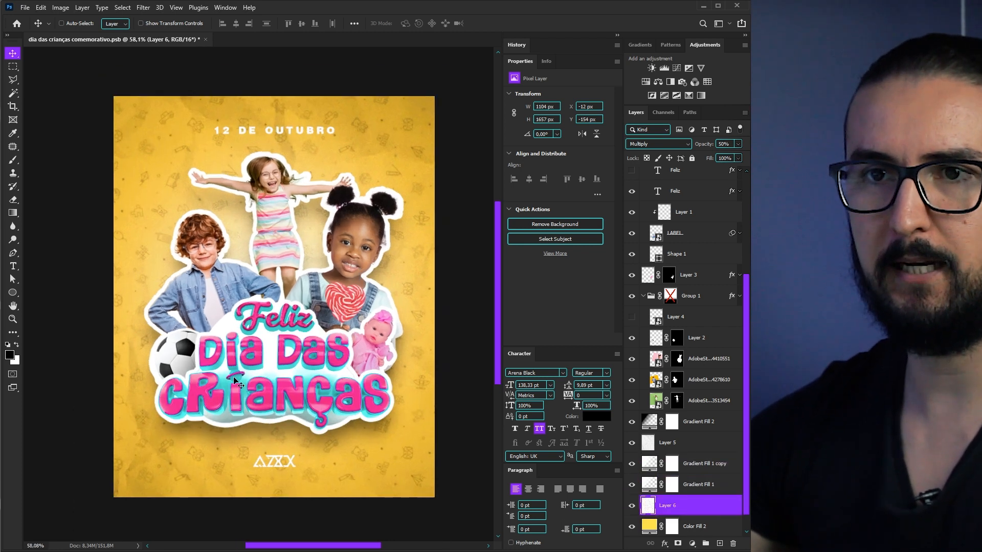
- Try blue 5db5ff and orange ffa200 as the Color Fill 2 background color
click(651, 489)
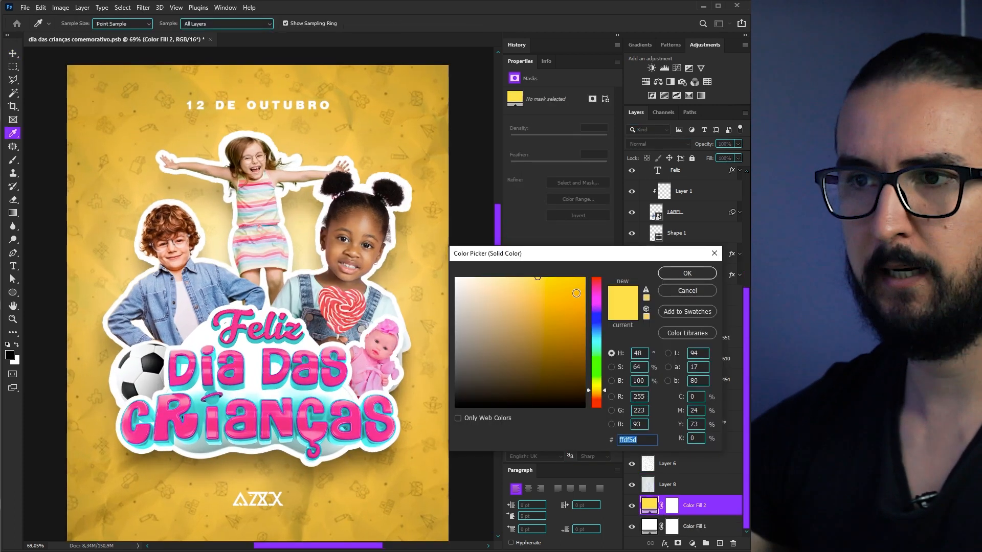
click(605, 391)
drag(606, 392, 605, 335)
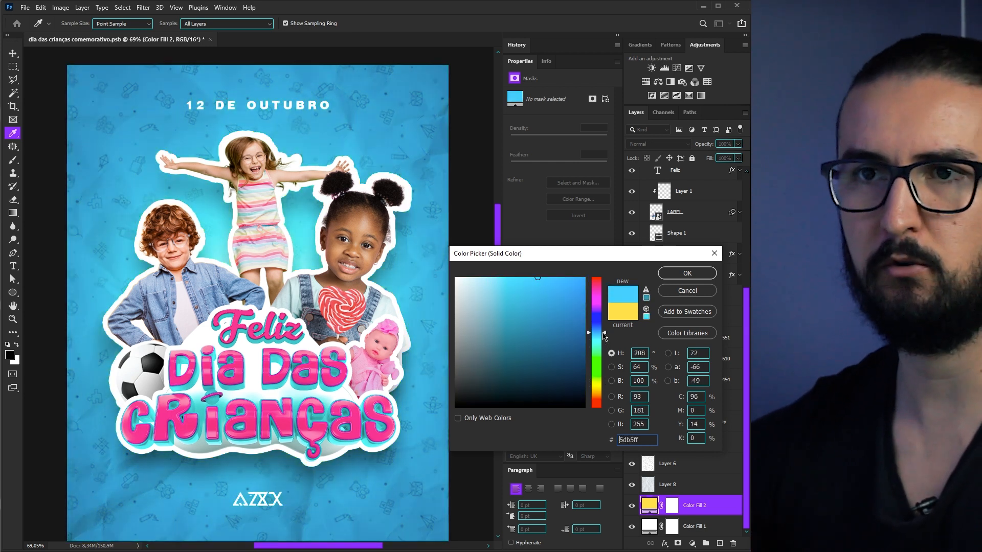
drag(606, 335, 607, 285)
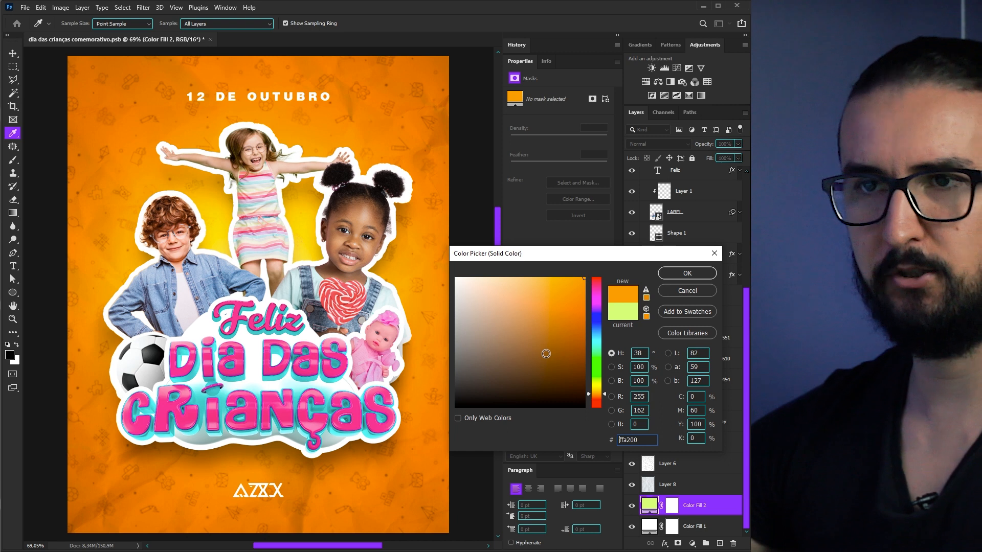
- Try amber ffc452, green 54ffa4 and blue 5480ff as the Color Fill 2 background color
drag(559, 279, 543, 277)
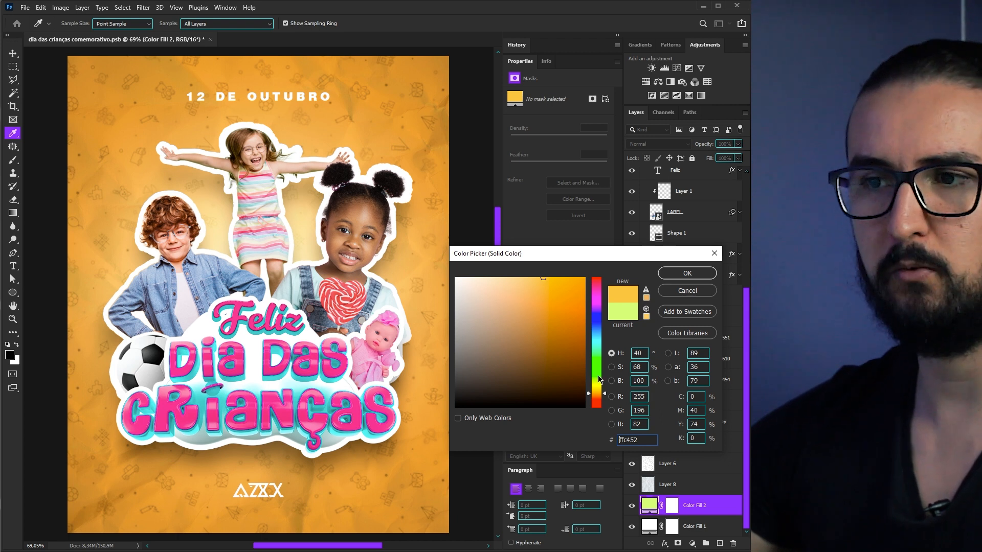
drag(603, 394, 603, 399)
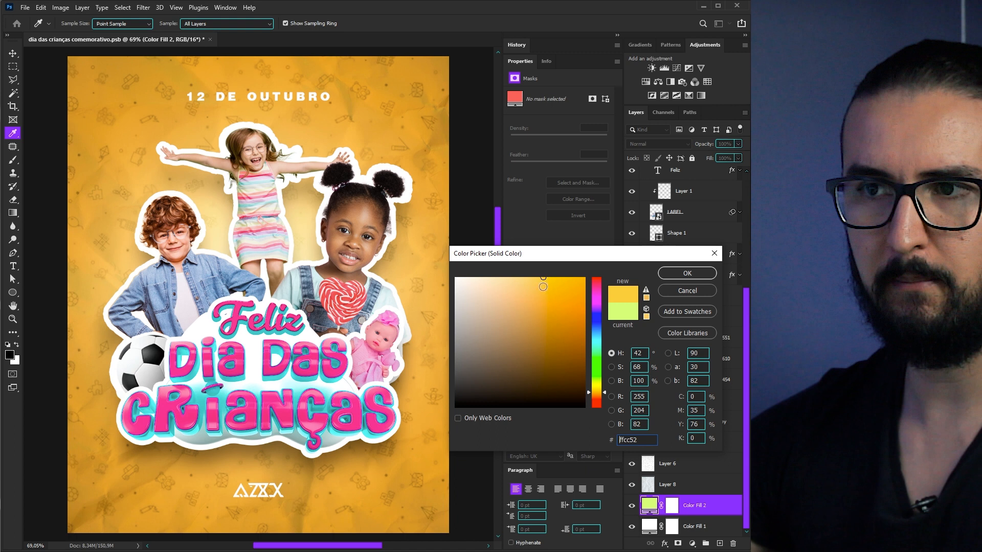
mouse_move(548, 277)
mouse_down()
mouse_move(554, 268)
mouse_move(542, 280)
mouse_up()
drag(604, 385, 607, 357)
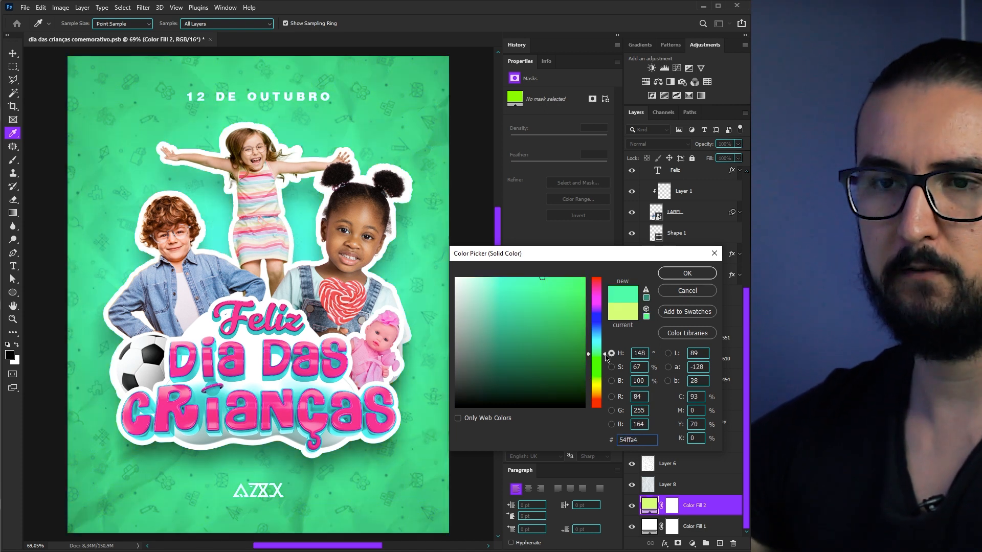
drag(607, 357, 606, 329)
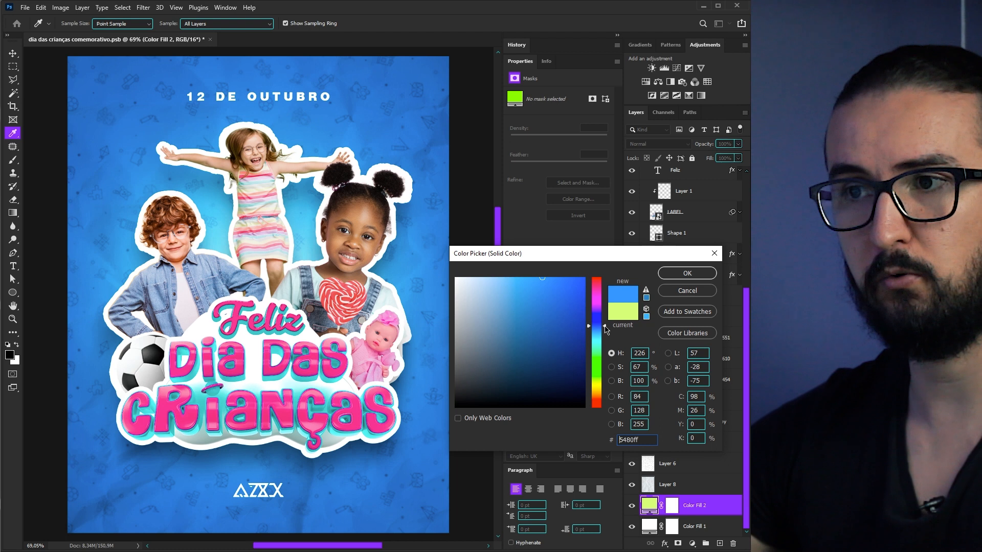
- Set the Color Fill 2 background to a warm golden yellow
drag(606, 329, 602, 395)
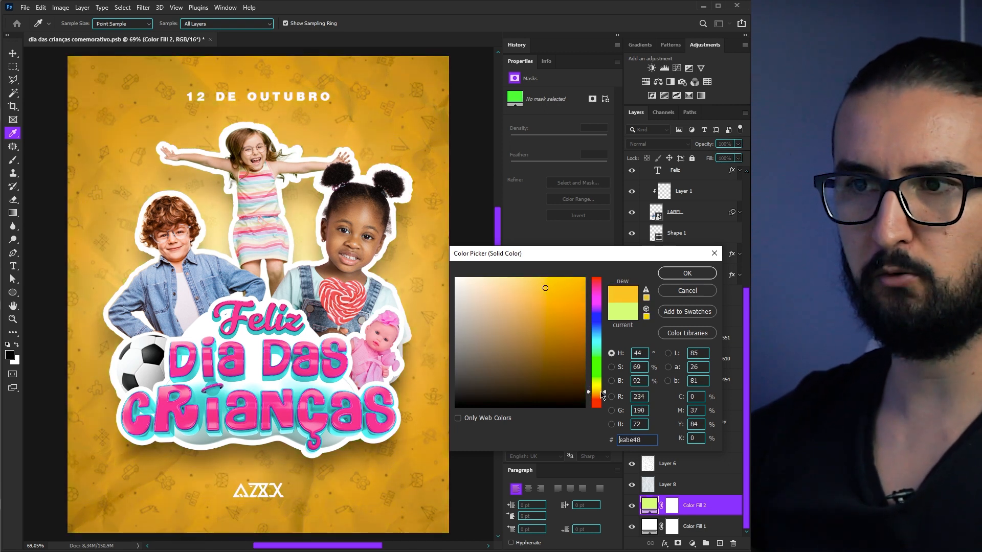
click(521, 281)
drag(529, 283, 538, 287)
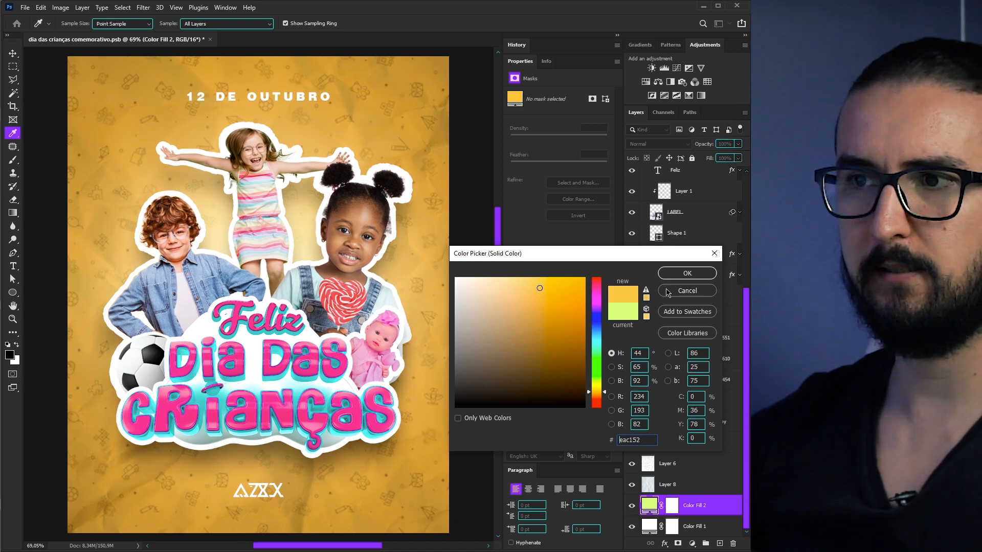
click(548, 289)
click(687, 273)
- Draw a rectangle about 1618 × 897 px over the upper half of the canvas, with a teal fill and no stroke
drag(13, 292, 41, 297)
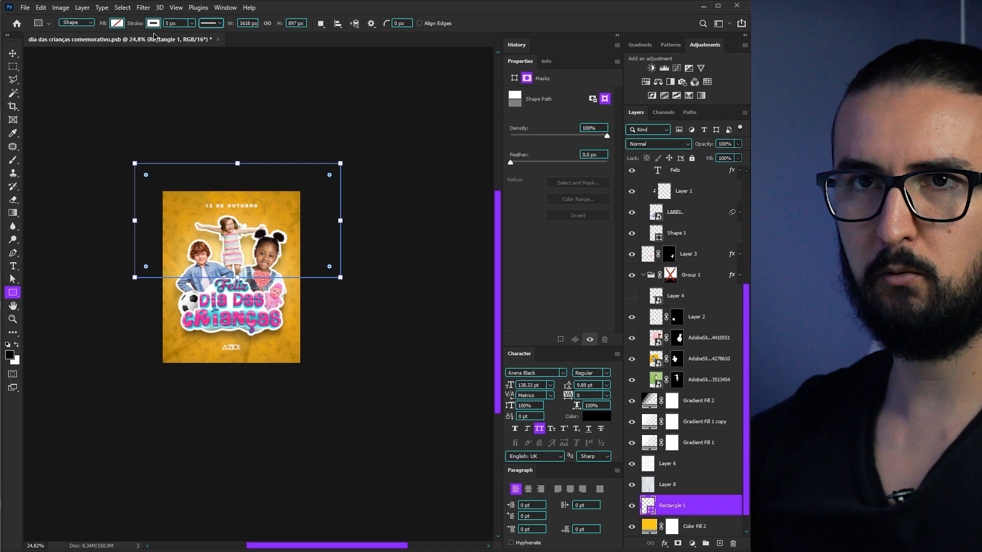
click(152, 24)
click(90, 43)
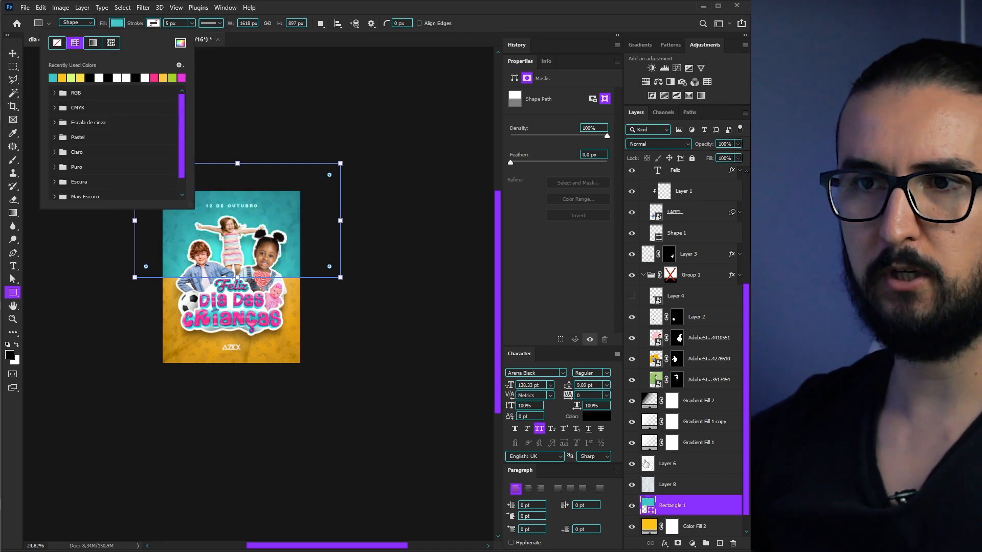
- Rotate the teal rectangle -15° and stretch it to about 1275 px high, covering the upper part of the canvas diagonally
click(679, 506)
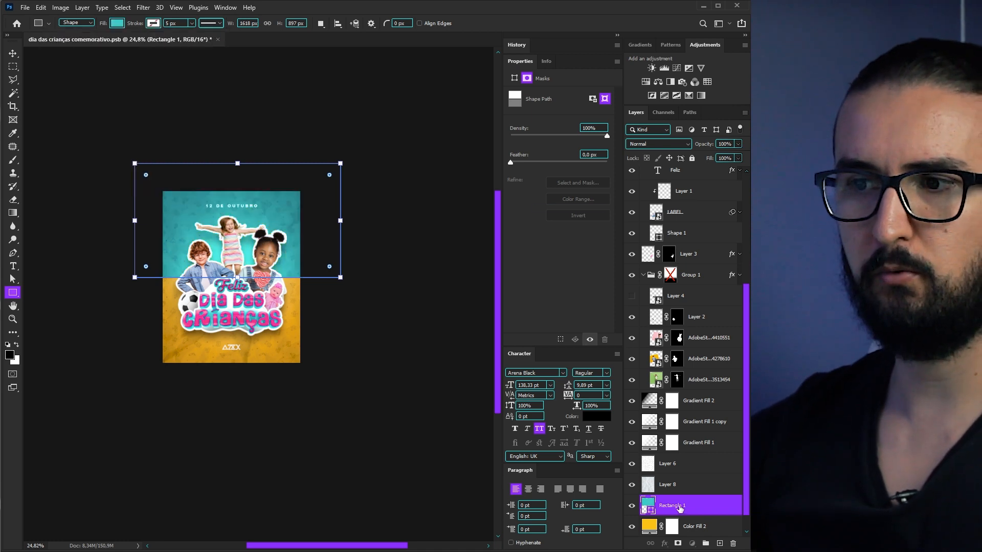
key(b)
key(v)
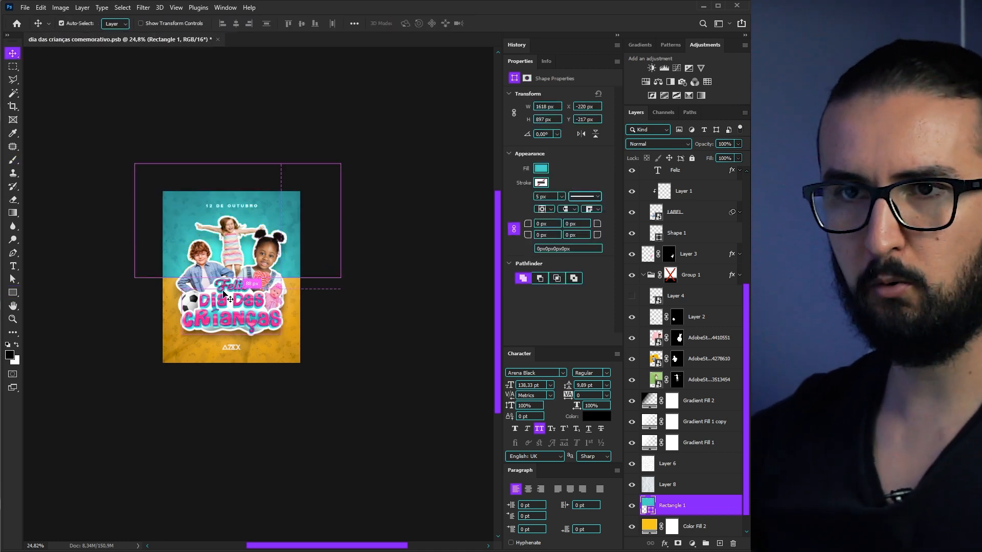
scroll(251, 328, up, 3)
key(ctrl+t)
drag(286, 361, 333, 305)
drag(285, 218, 265, 243)
drag(345, 272, 342, 293)
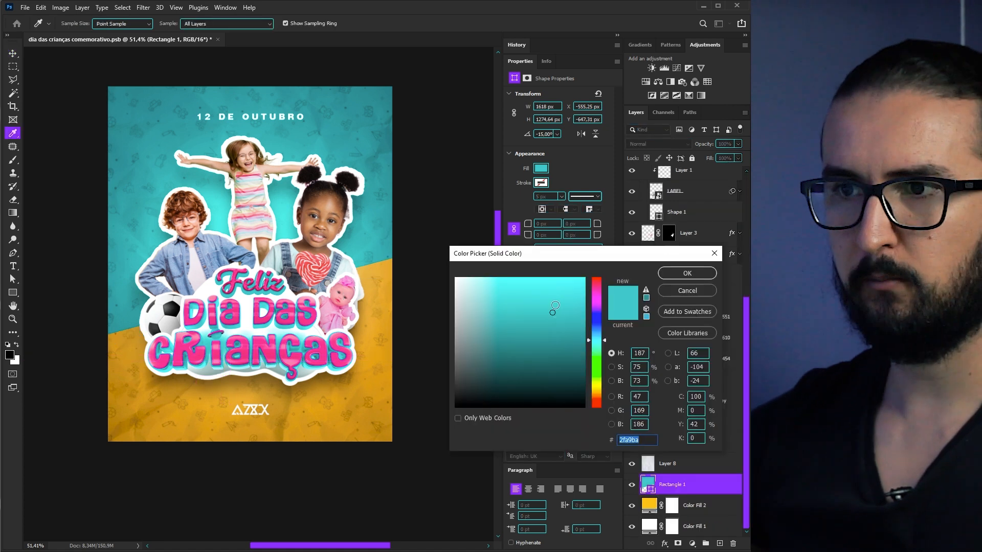
- Try pink 'and blue shades such as 6085e2 as the fill of the tilted rectangle
mouse_move(519, 310)
mouse_down()
mouse_move(517, 272)
mouse_move(525, 286)
mouse_up()
mouse_move(604, 344)
mouse_down()
mouse_move(606, 333)
mouse_move(619, 335)
mouse_up()
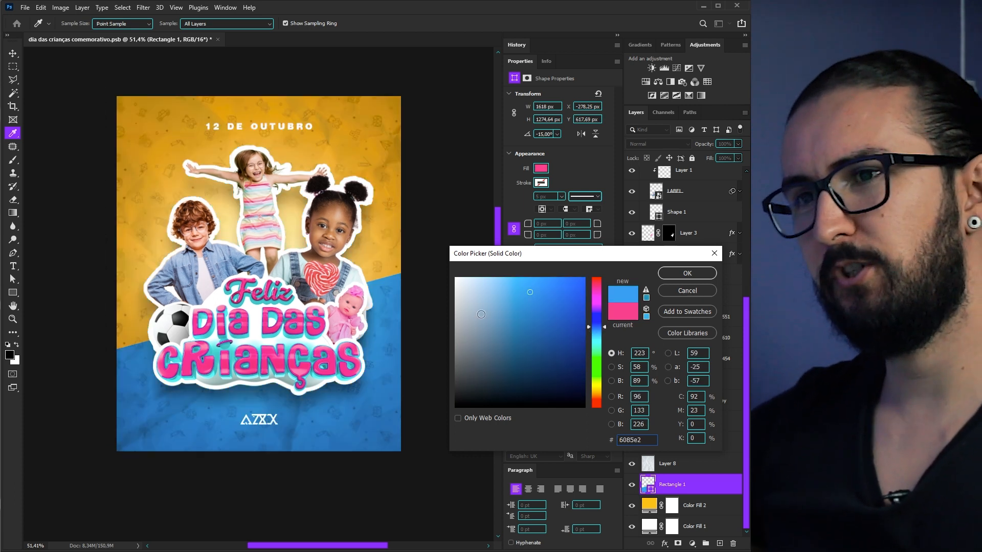
drag(508, 317, 503, 270)
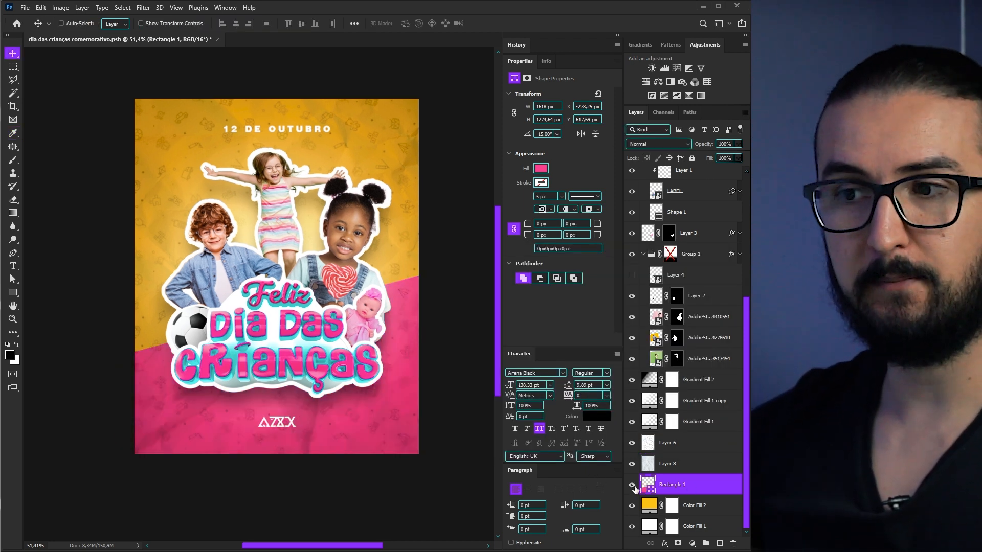
- Hide the tilted rectangle and draw a pink circle about 901 px in diameter behind the children
click(632, 485)
click(13, 293)
drag(222, 197, 367, 364)
key(ctrl+z)
key(shift+u)
drag(283, 267, 390, 365)
- Center the pink circle horizontally and vertically on the canvas
key(ctrl+a)
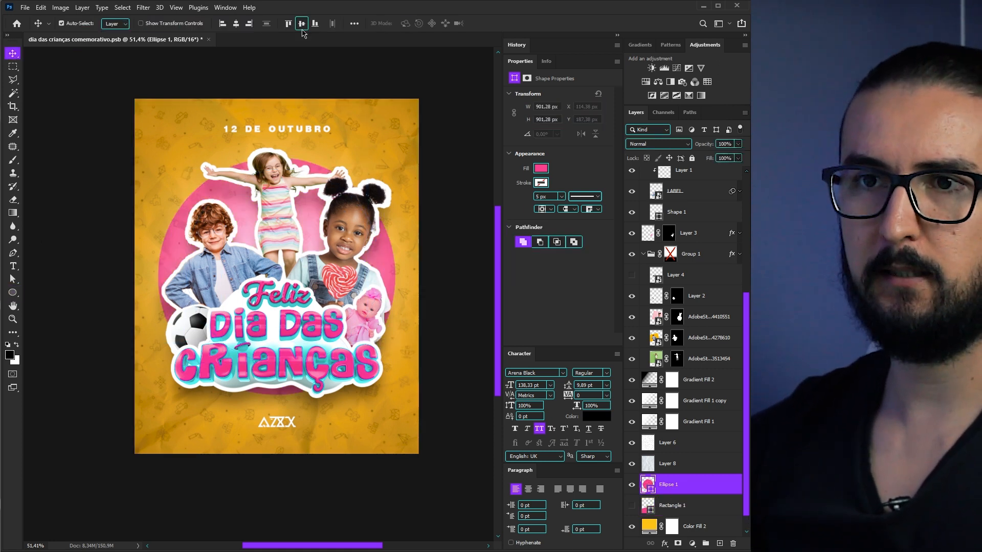
click(302, 25)
key(ctrl+d)
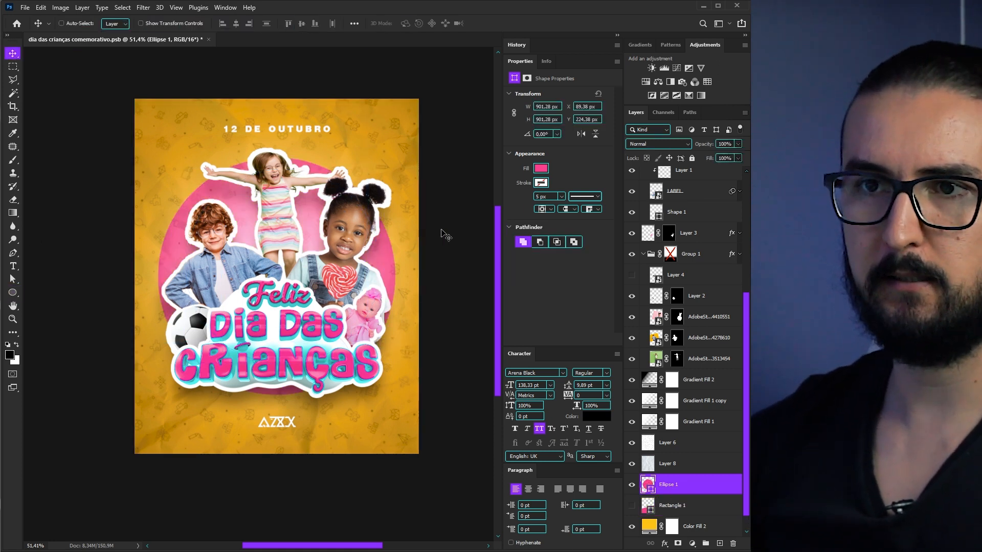
- Convert the circle to a smart object and apply a sine Wave filter with 1 generator, wavelength 1–310 and amplitude 1–106
click(143, 8)
mouse_move(245, 159)
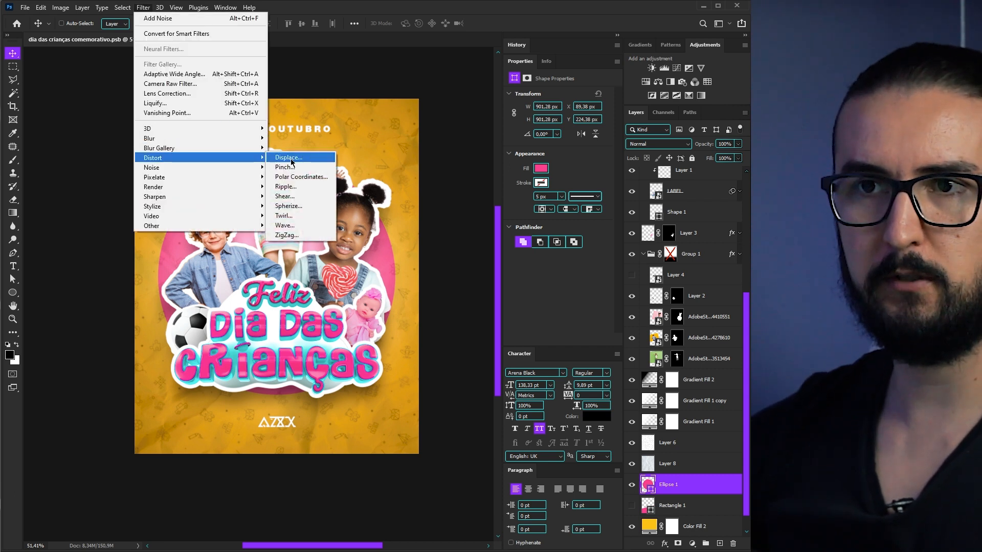
click(285, 226)
click(331, 211)
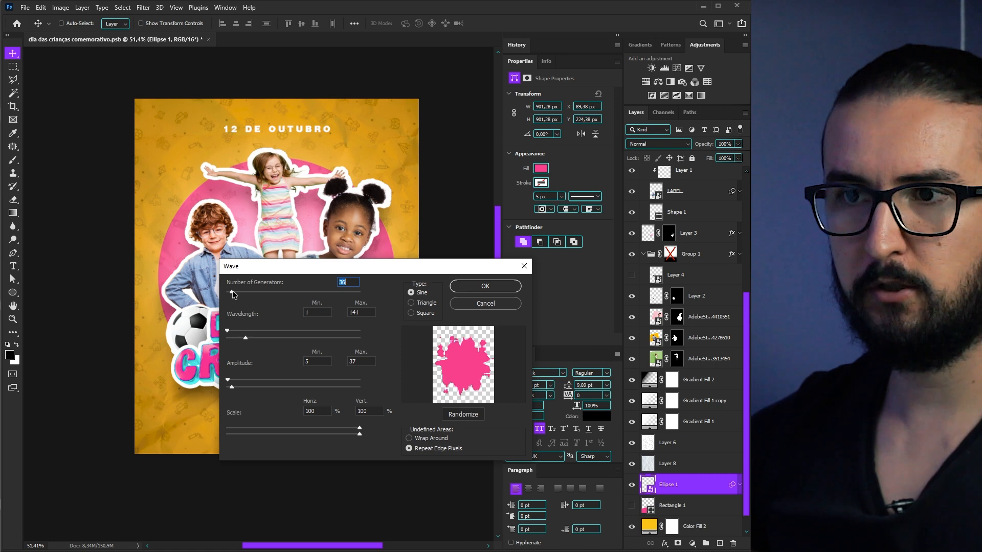
drag(249, 336, 280, 338)
drag(309, 340, 235, 332)
drag(260, 339, 248, 339)
drag(232, 387, 239, 388)
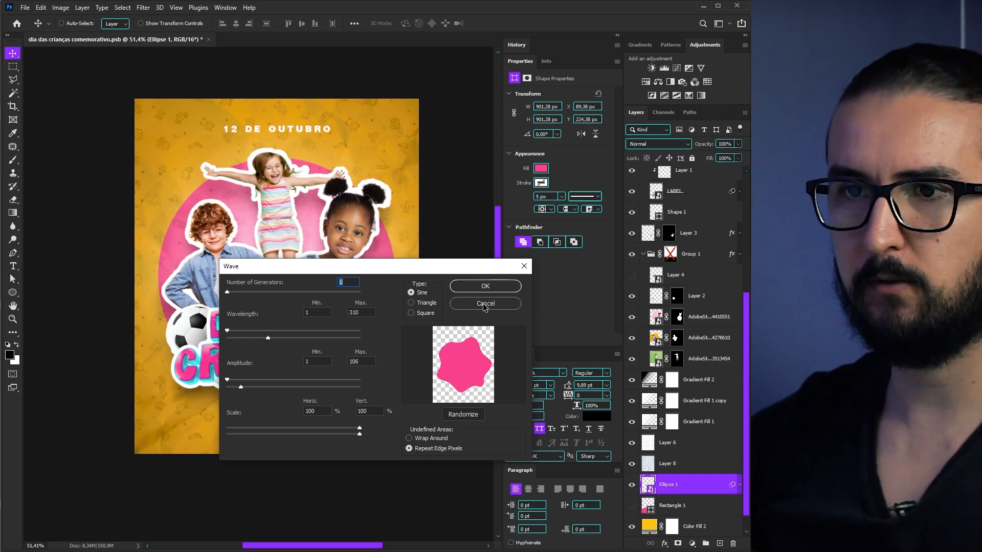
click(483, 288)
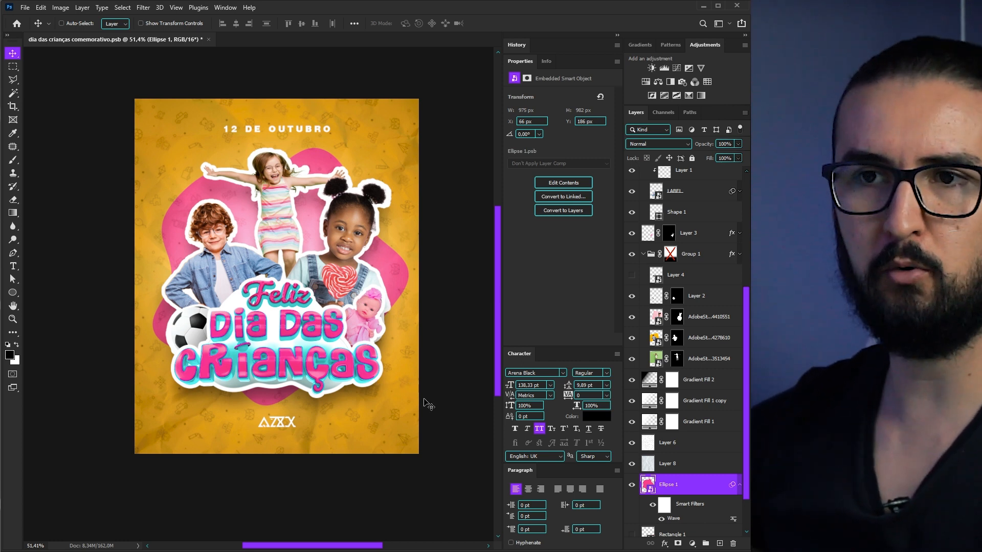
- Add a Color Overlay to the wavy shape, trying blue and settling on the background's golden yellow
scroll(660, 486, down, 3)
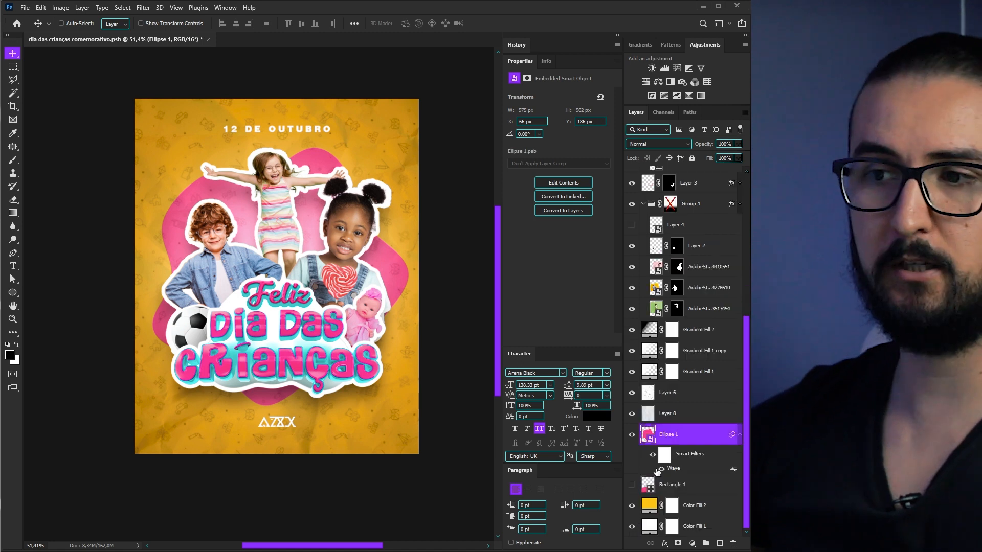
double_click(649, 437)
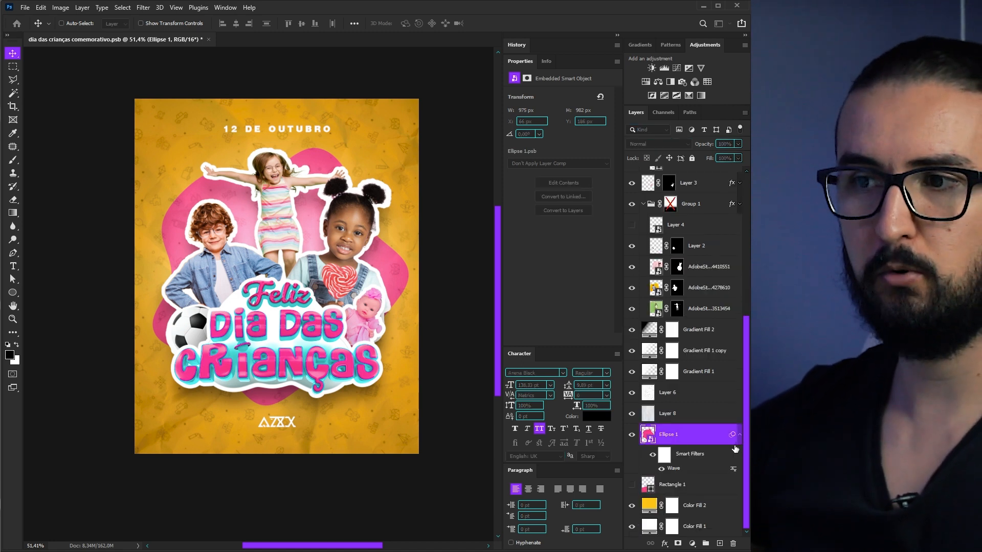
double_click(649, 506)
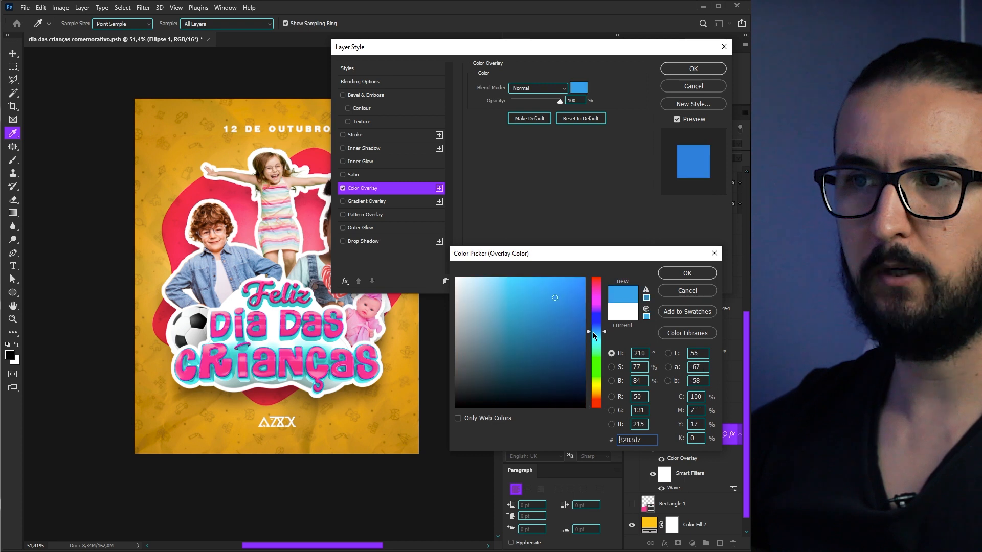
drag(602, 343, 600, 334)
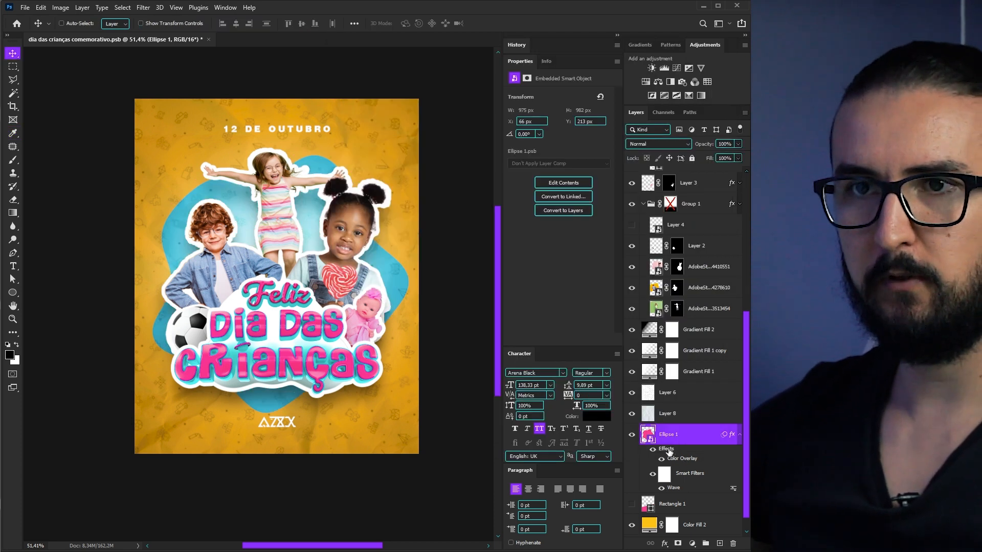
double_click(671, 453)
click(577, 90)
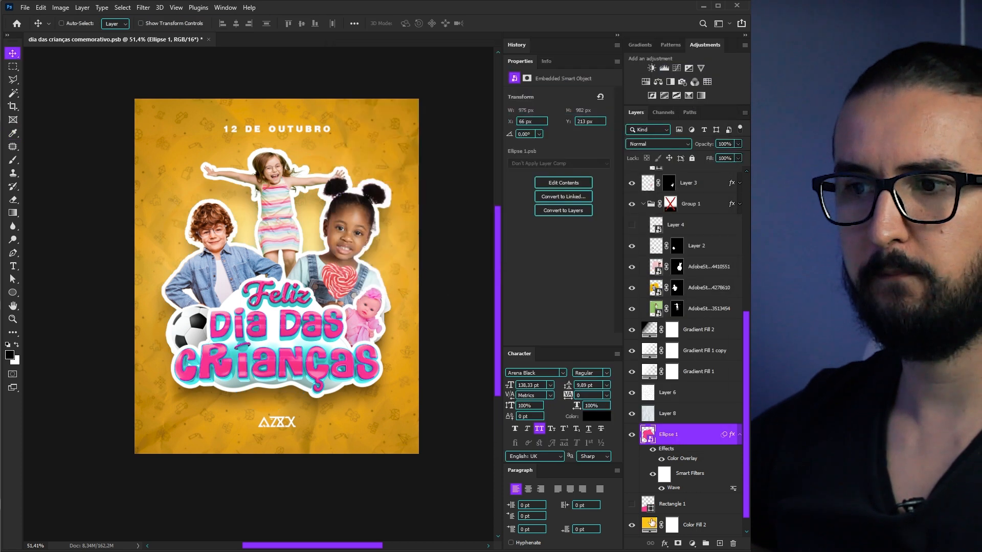
- Set the Color Fill 2 background to a light sky blue, testing shades such as 92d0ff, 9592ff and 94b1ec
double_click(651, 522)
drag(600, 343, 601, 335)
drag(513, 289, 512, 279)
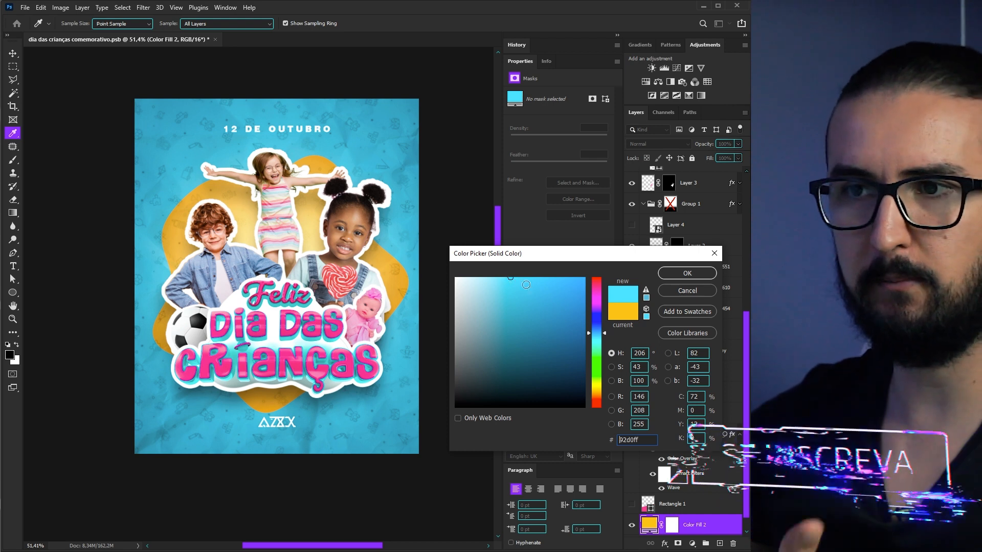
click(587, 331)
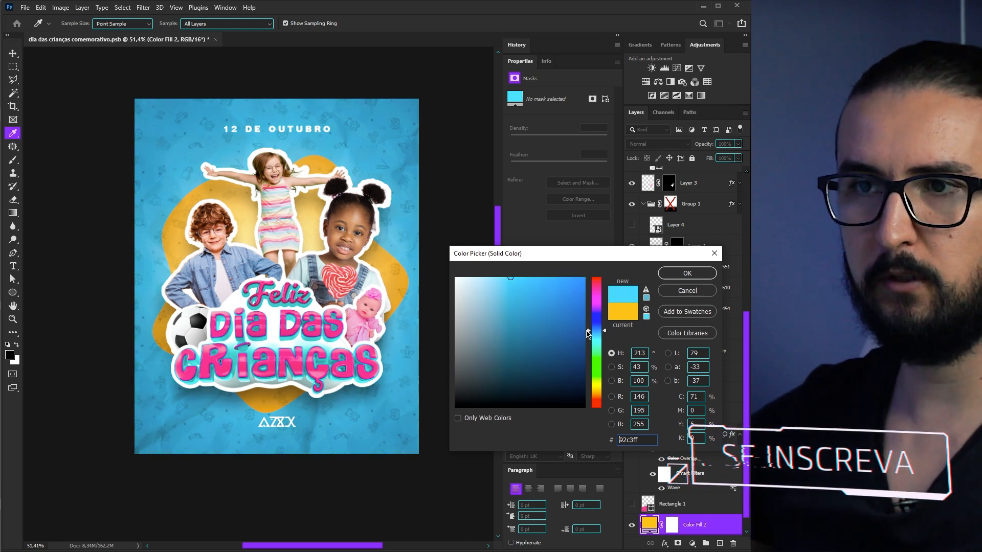
drag(588, 330, 606, 324)
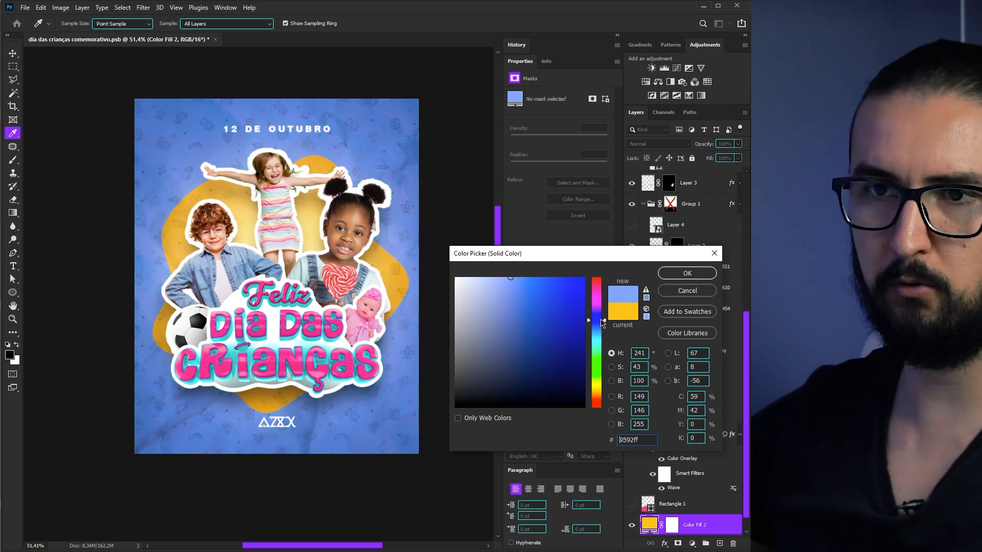
drag(604, 320, 606, 327)
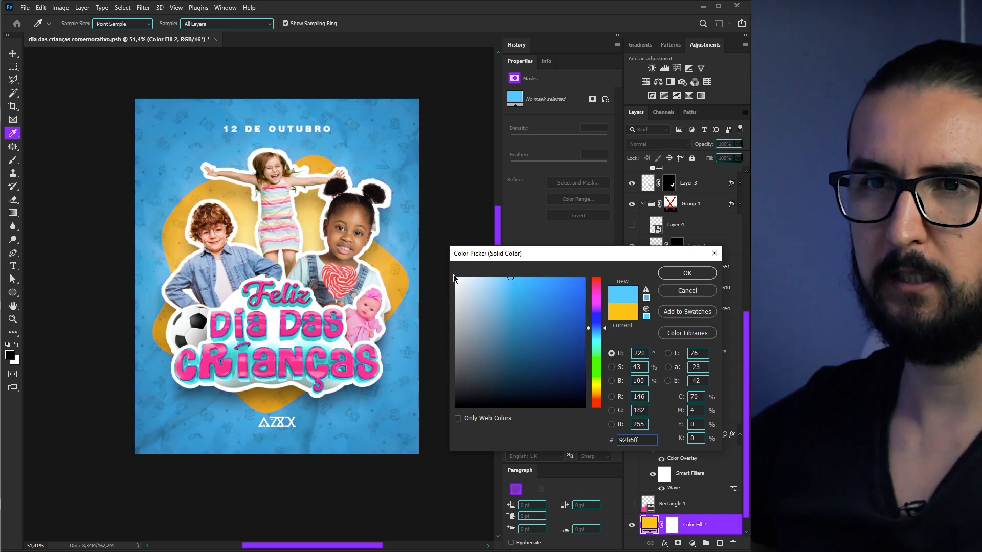
click(305, 343)
click(289, 338)
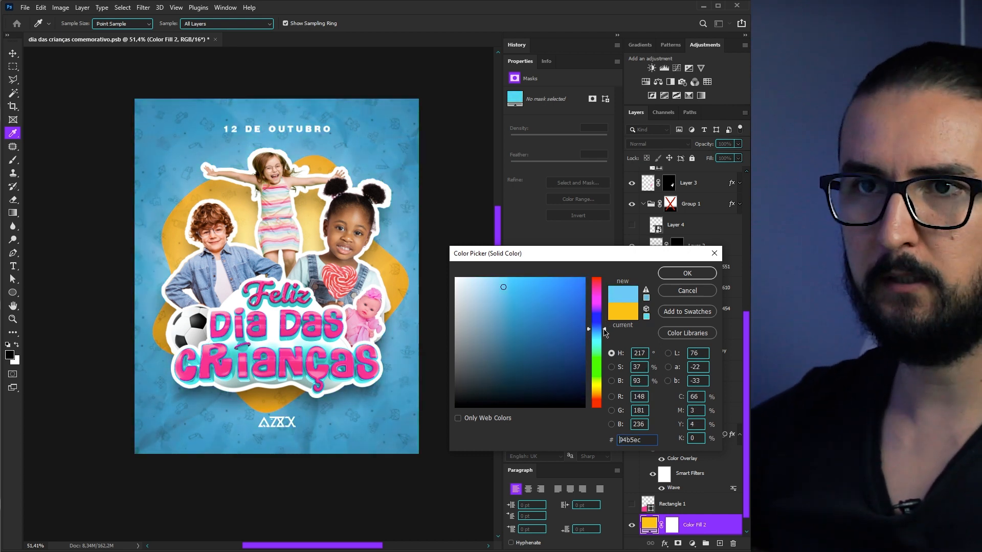
drag(604, 330, 604, 328)
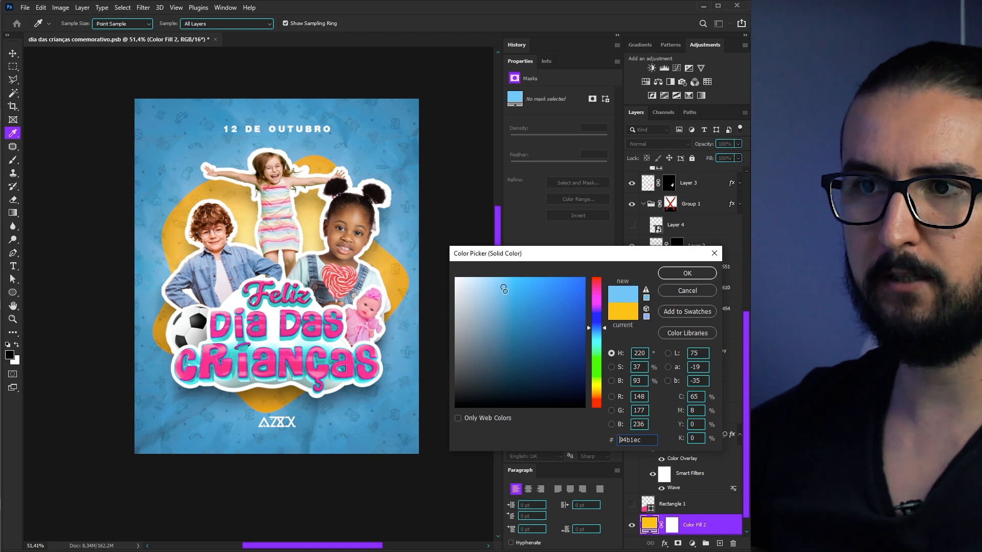
drag(504, 290, 507, 284)
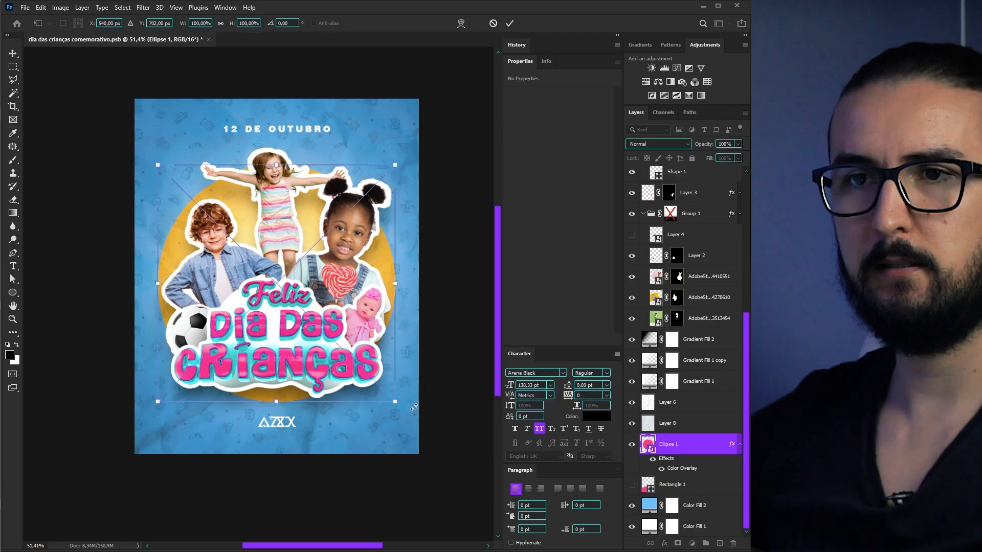
- Enlarge the wavy yellow shape to about 1028 × 1032 px and center it horizontally on the canvas
drag(396, 402, 401, 406)
key(Return)
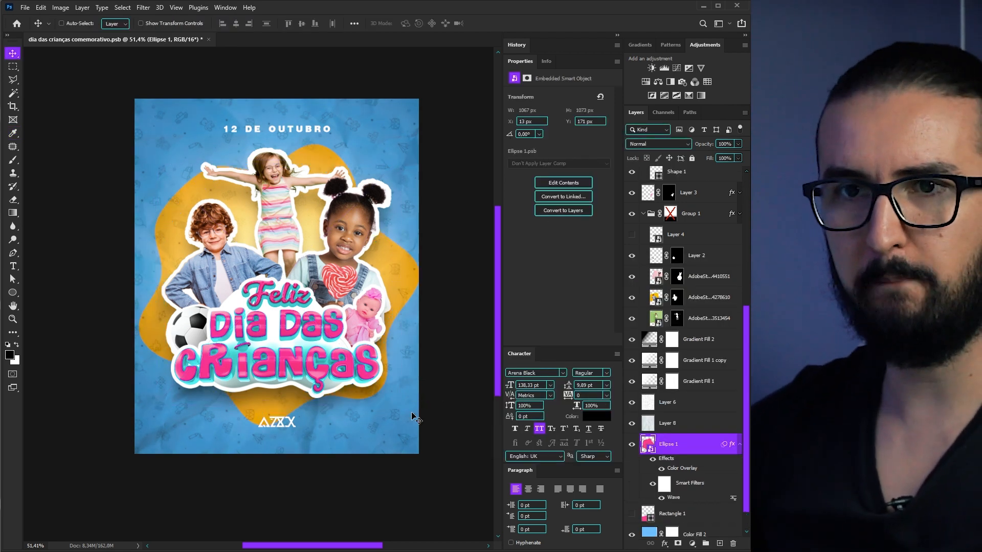
key(ctrl+t)
drag(405, 413, 394, 414)
key(Return)
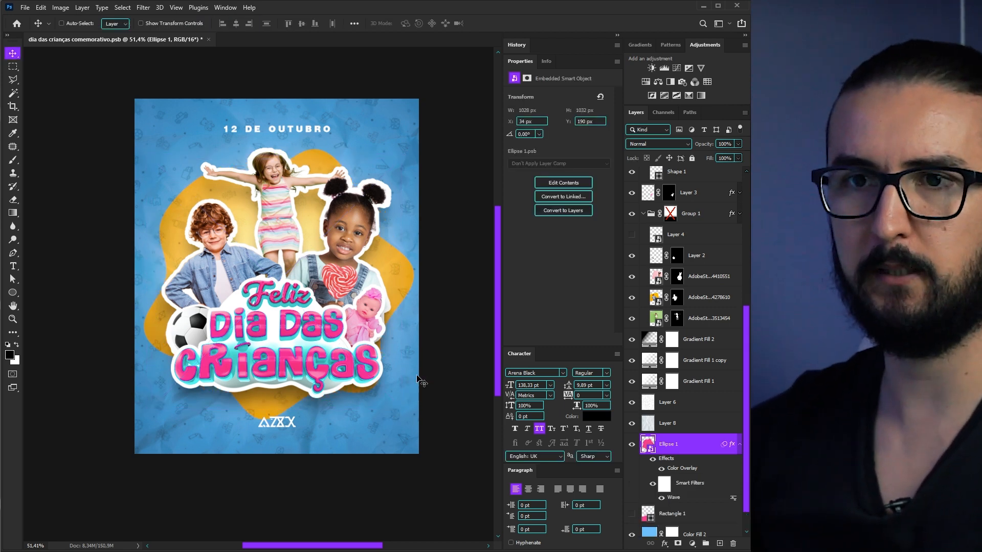
scroll(412, 383, down, 1)
click(239, 23)
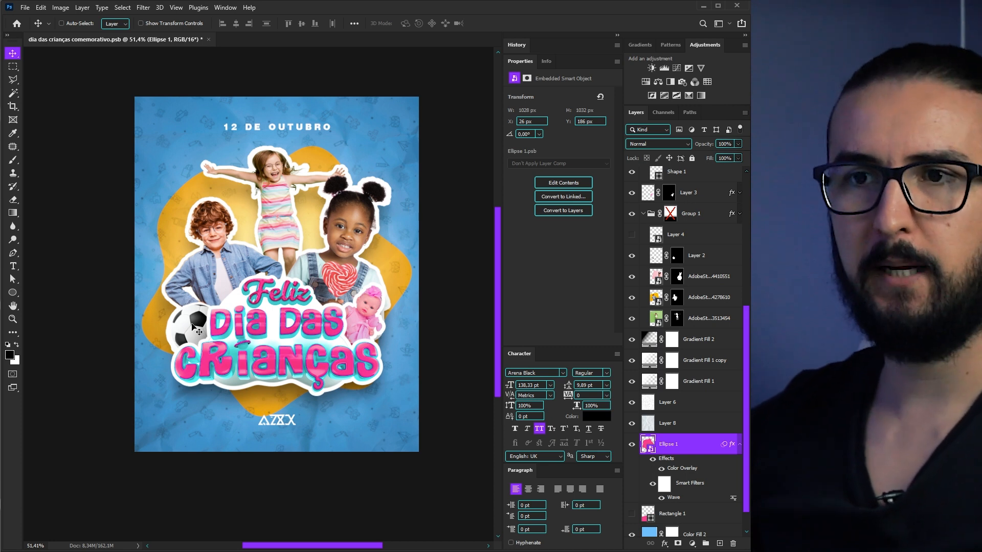
- Reorder the layers so the Layer 6 toy pattern sits beneath the wavy yellow shape
scroll(358, 319, up, 1)
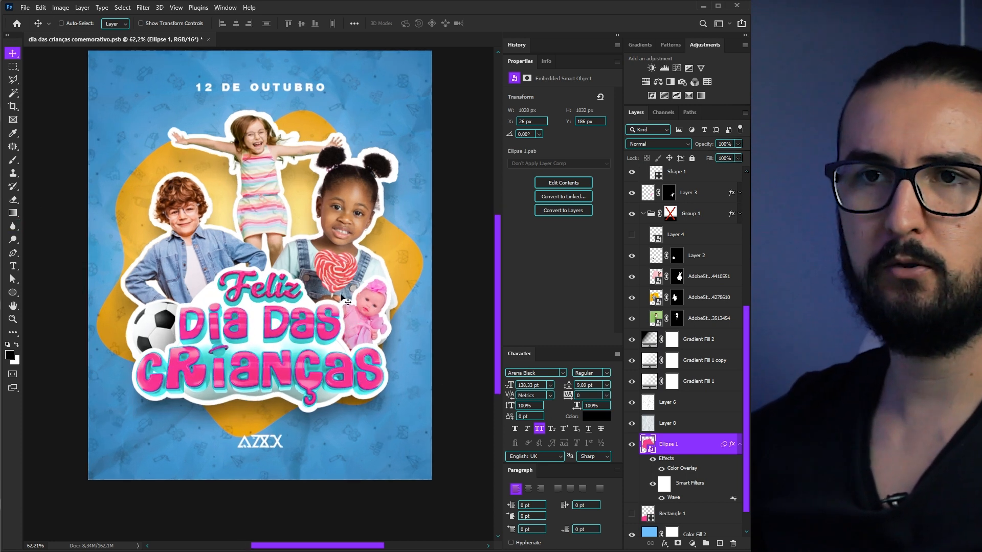
scroll(339, 307, up, 1)
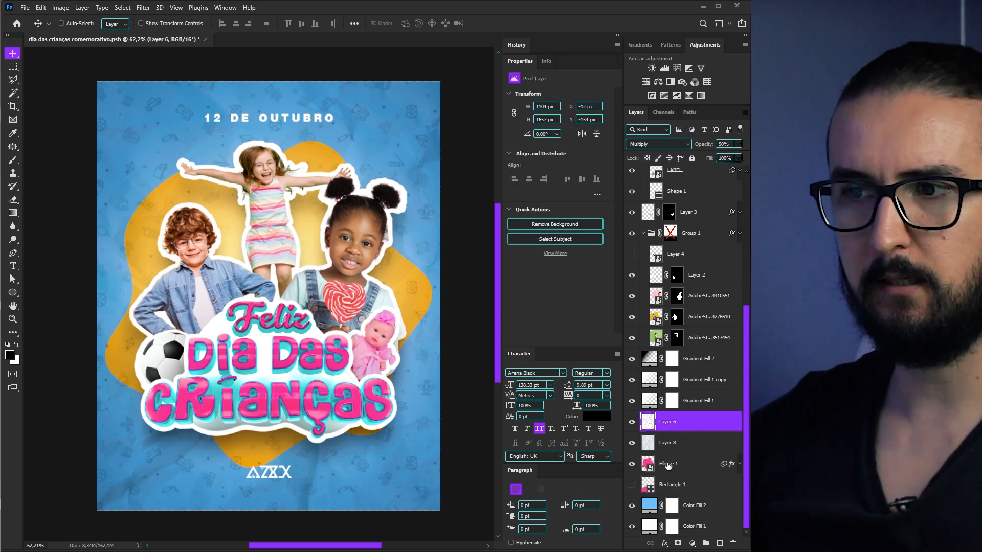
drag(668, 471, 669, 448)
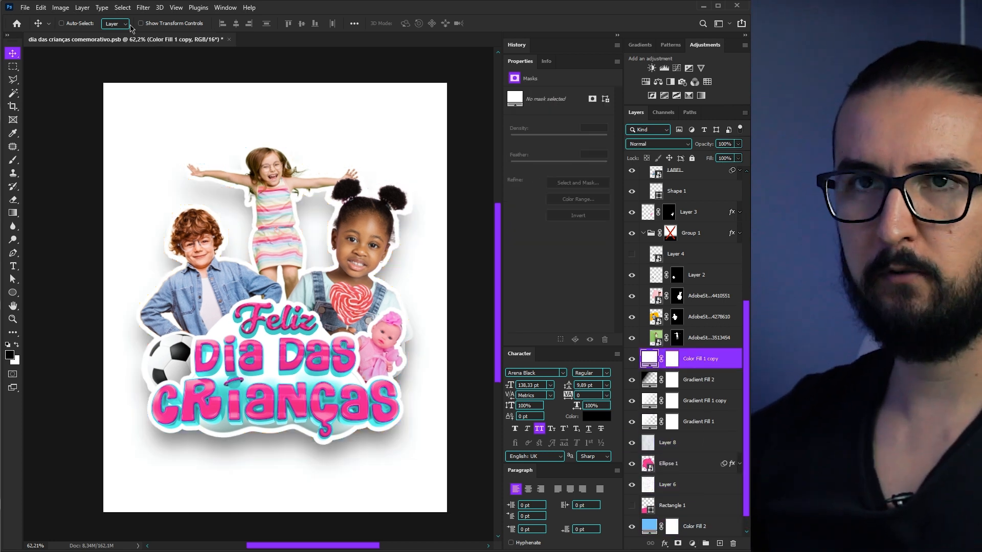
- Add 7% uniform noise to the white Color Fill 1 copy as a smart filter and set its blend mode to Multiply
click(143, 8)
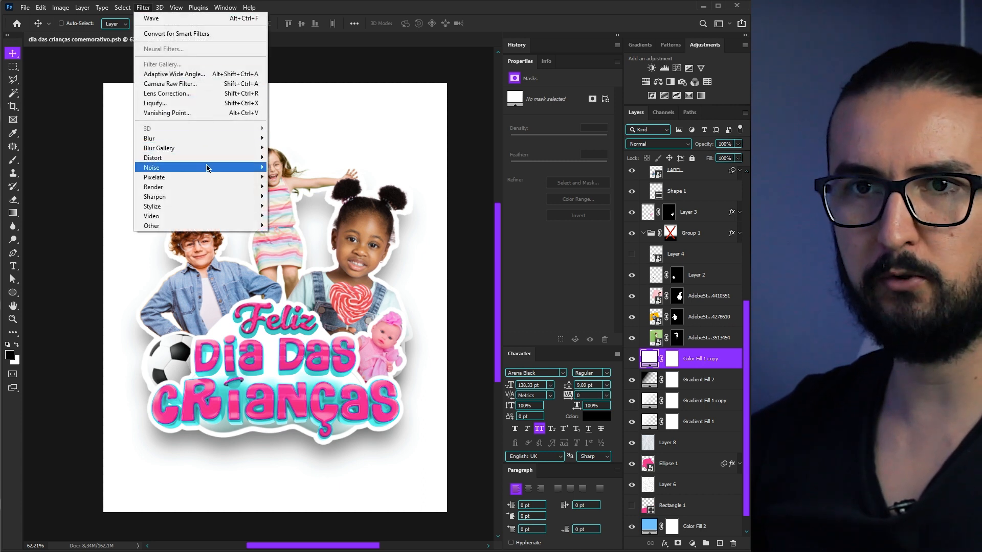
click(294, 169)
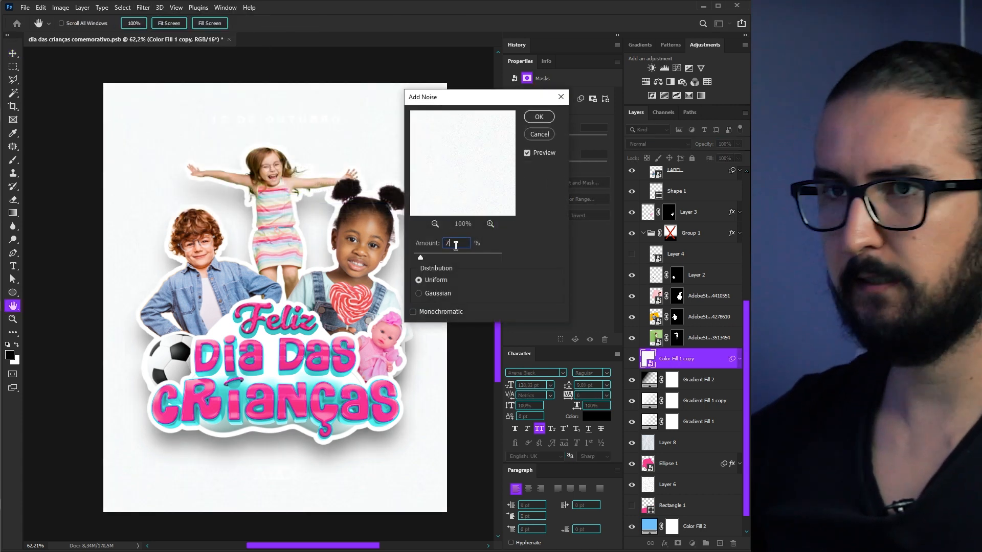
key(Return)
click(658, 144)
click(648, 173)
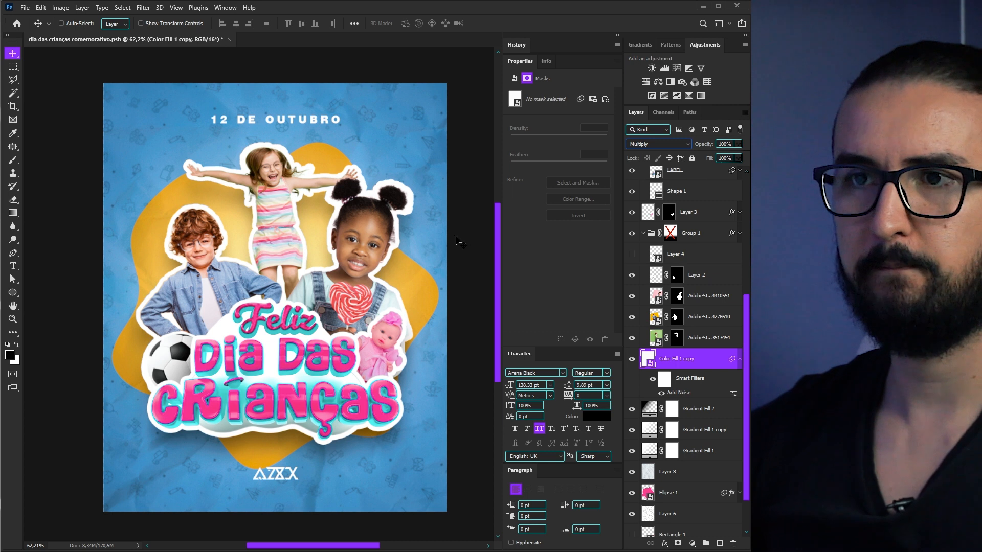
- Rotate the wavy yellow shape 13.25° and enlarge it to about 1140 × 1142 px so it reaches the canvas sides
scroll(399, 266, up, 1)
scroll(398, 266, up, 5)
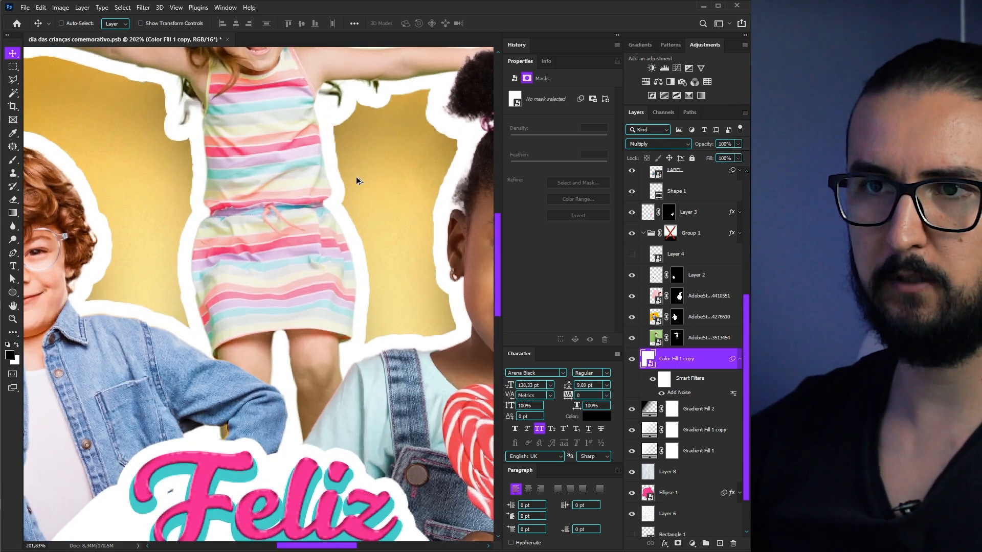
scroll(364, 165, up, 4)
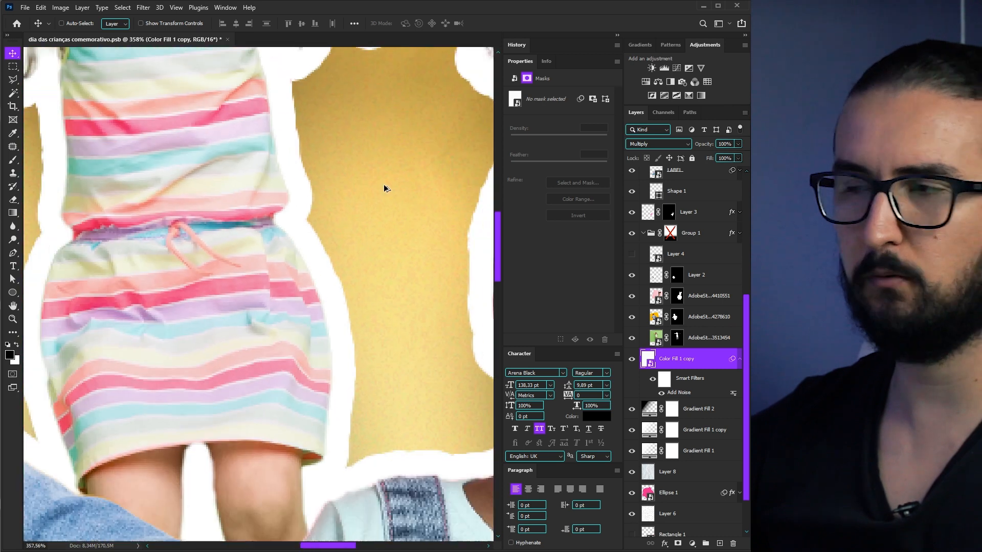
scroll(385, 191, down, 14)
scroll(384, 207, up, 5)
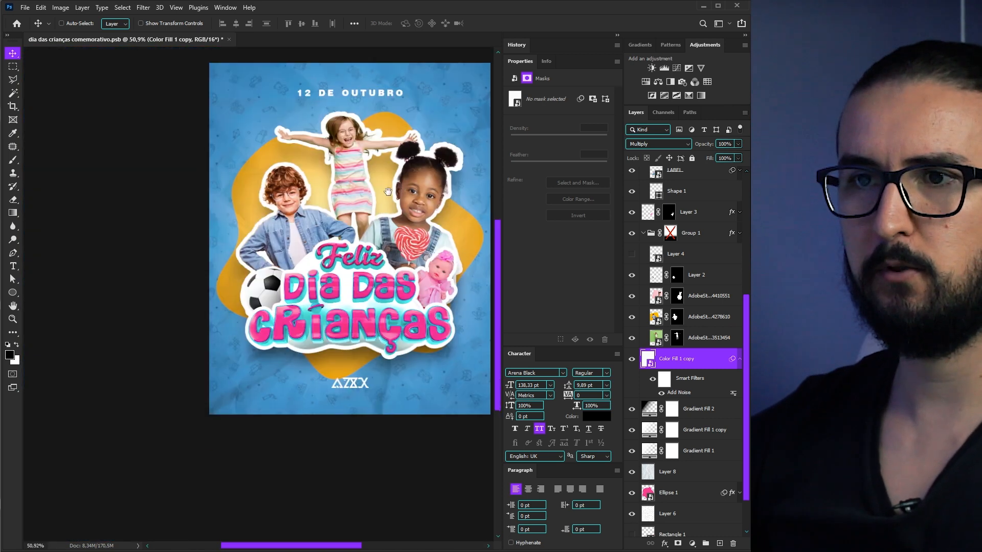
drag(398, 188, 366, 203)
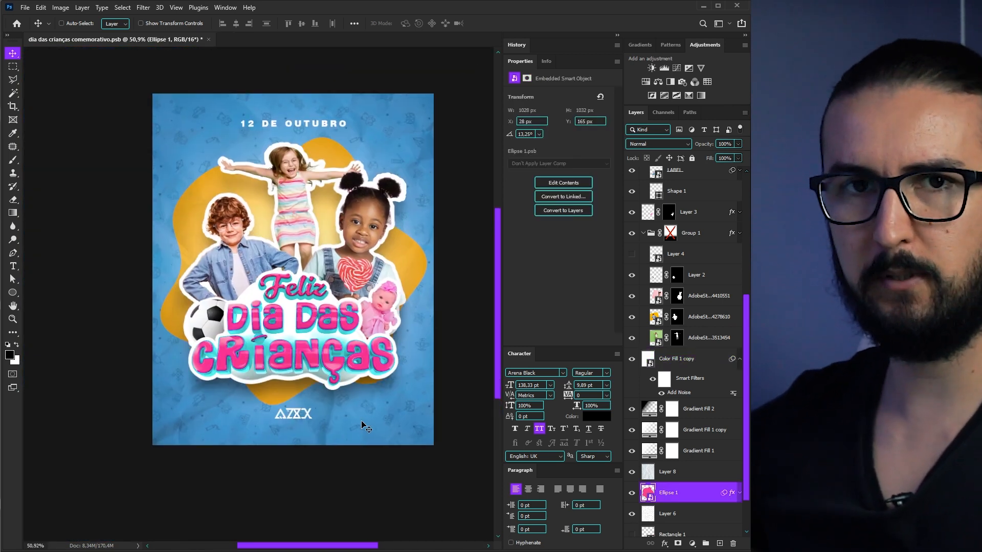
key(ctrl+t)
drag(378, 412, 395, 438)
key(Return)
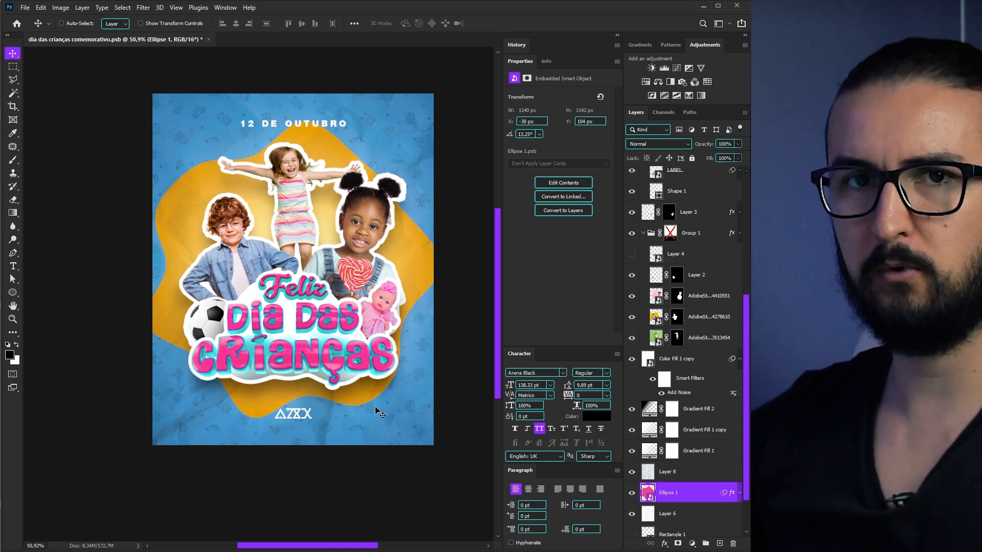
key(ctrl+t)
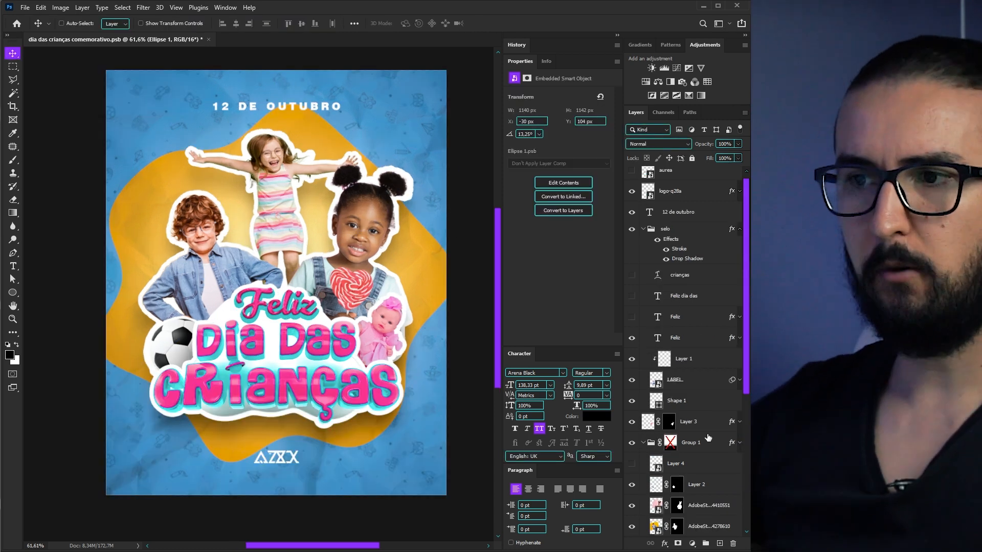
- Paint short white accent strokes around the children and title cutouts with a small hard round brush on a new layer above the selo group
click(703, 422)
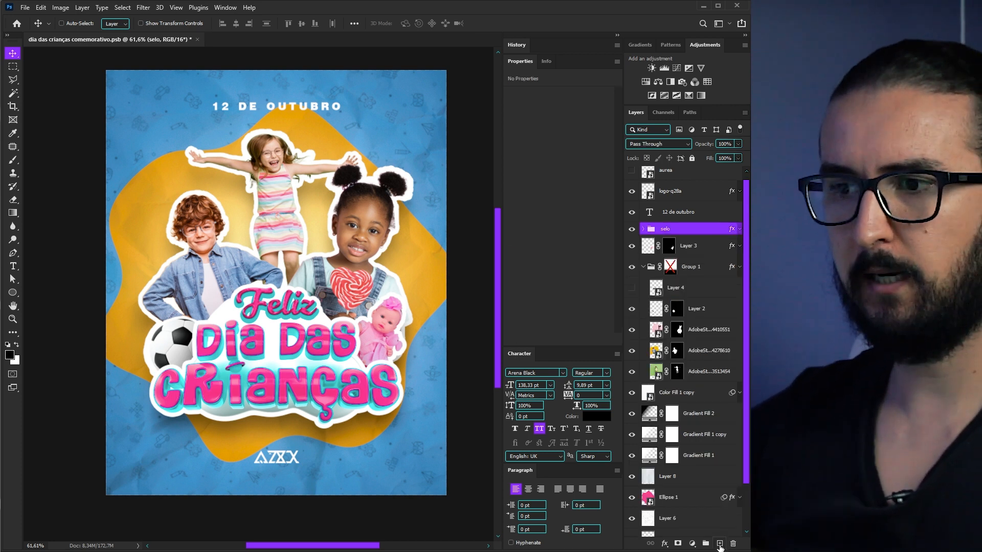
click(719, 544)
key(b)
right_click(302, 294)
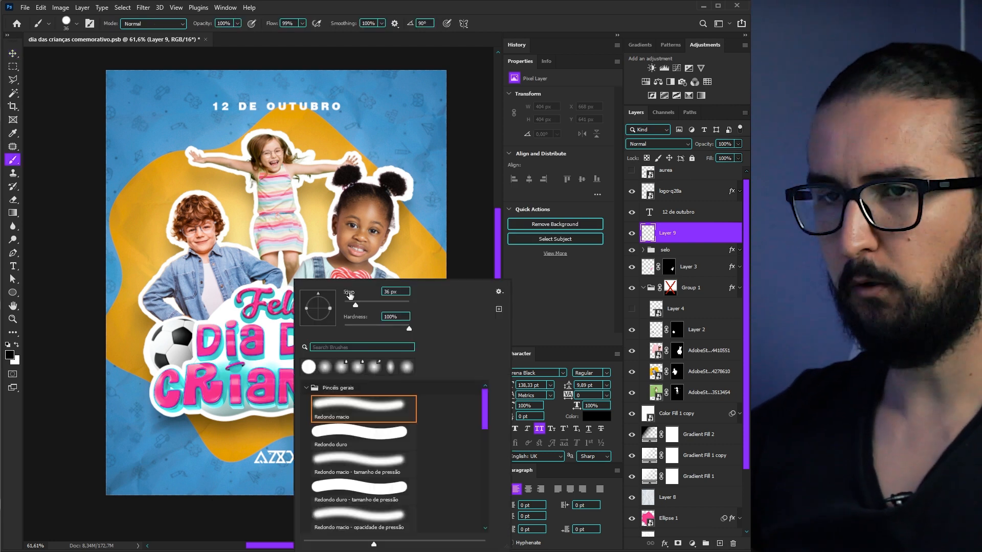
click(412, 331)
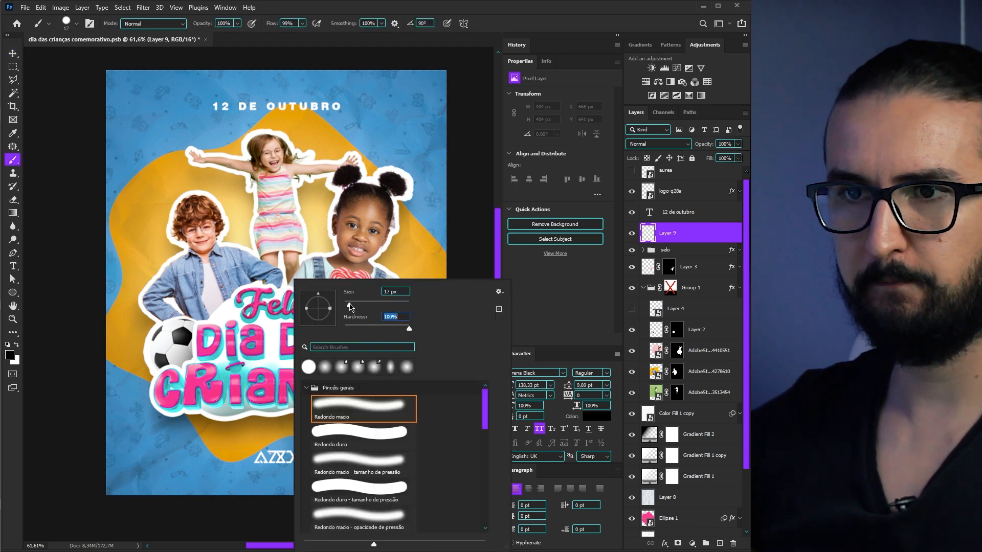
drag(350, 306, 349, 307)
key(Return)
drag(307, 135, 316, 136)
key(ctrl+z)
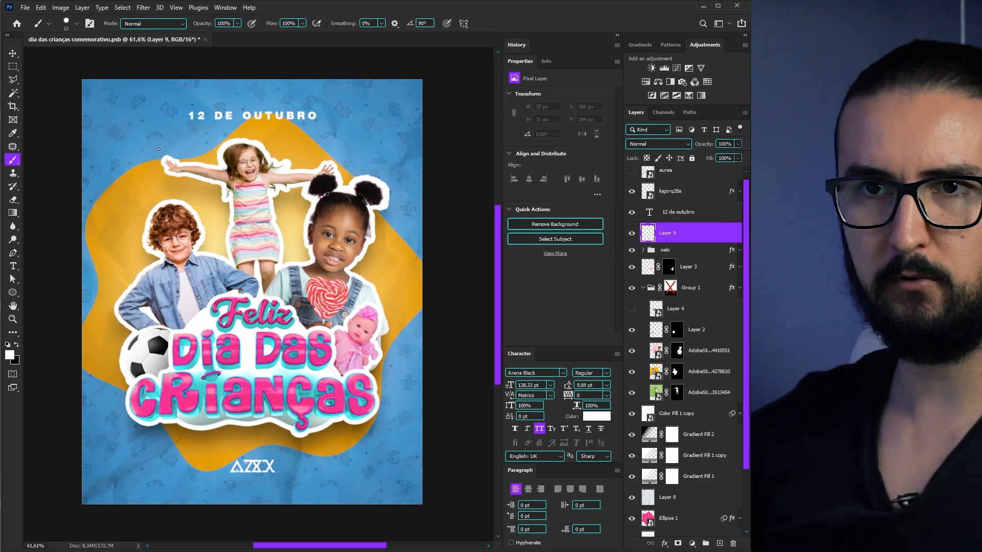
drag(230, 430, 245, 432)
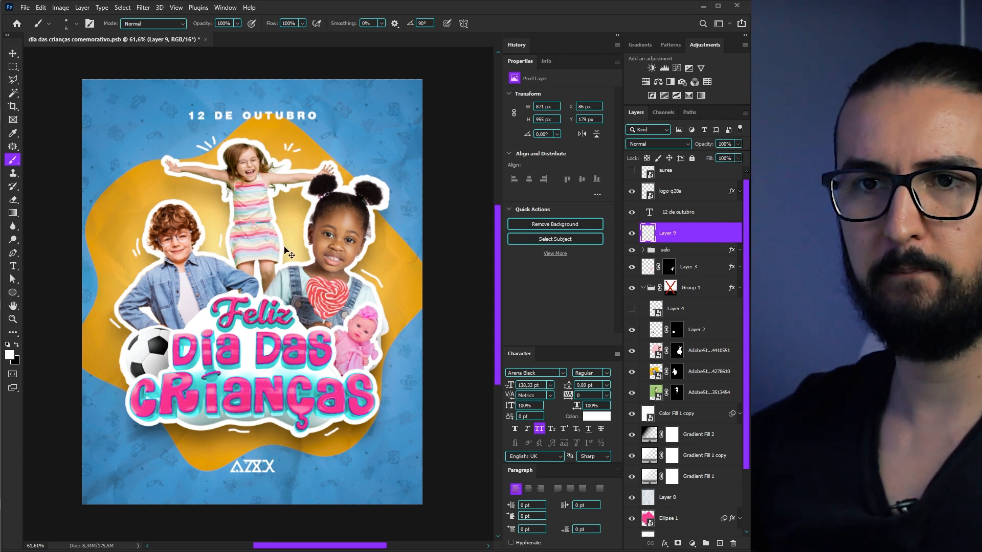
drag(394, 194, 392, 208)
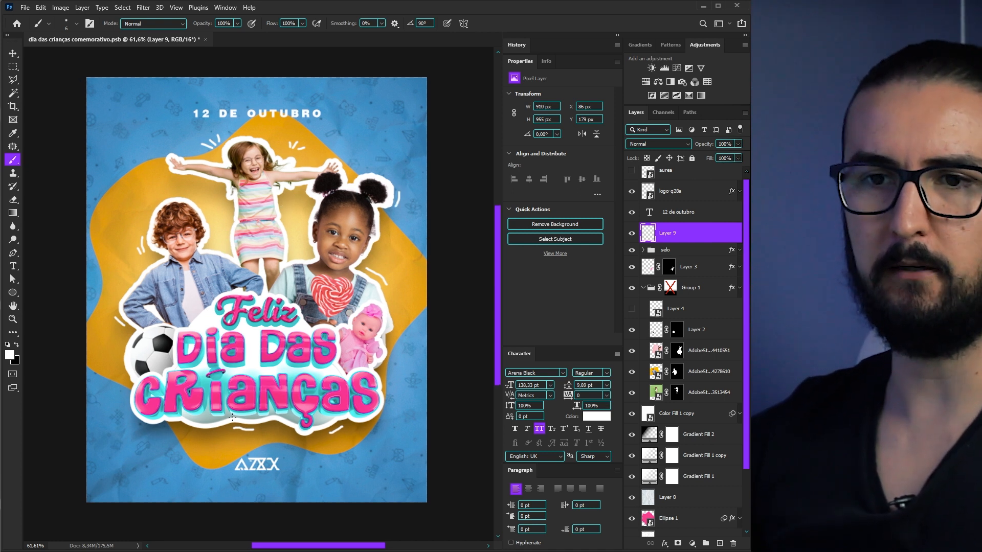
- Draw a white tic-tac-toe grid with X and O marks in the canvas's lower-left corner on another new layer
key(ctrl+shift+alt+n)
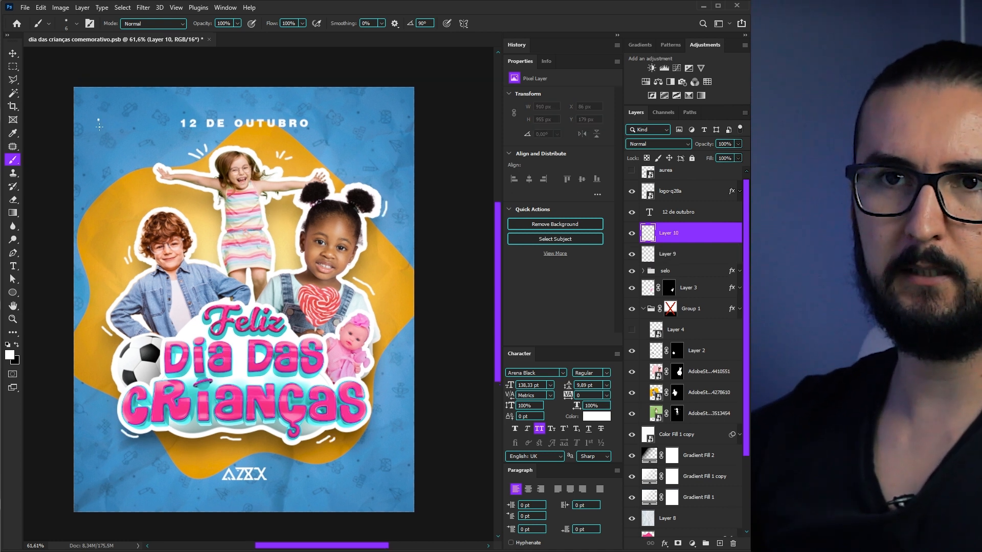
drag(99, 126, 108, 163)
drag(108, 104, 124, 161)
drag(87, 138, 133, 123)
drag(89, 153, 137, 135)
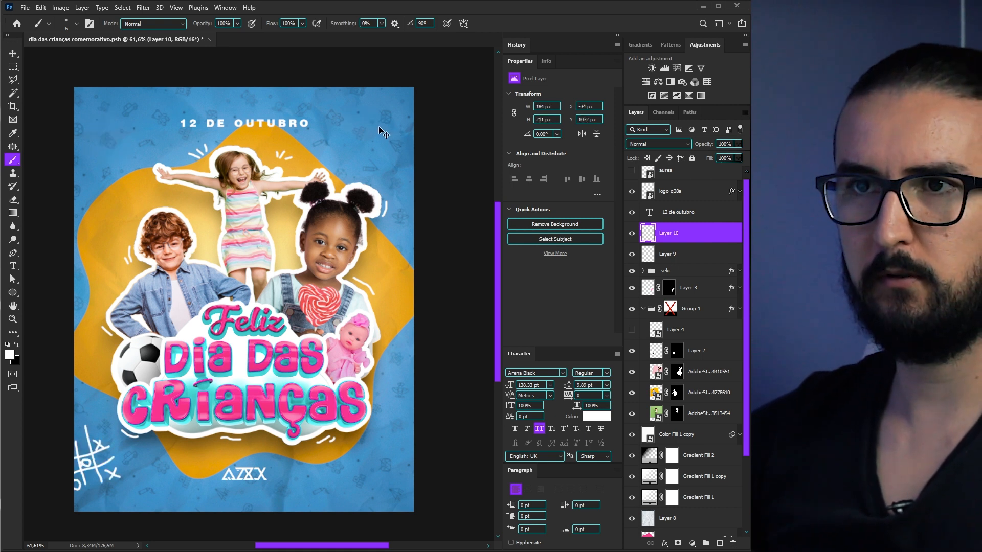
- Draw white doodle hearts near the canvas's upper-right and lower-right corners and a curved line across its upper-left corner
drag(370, 138, 372, 137)
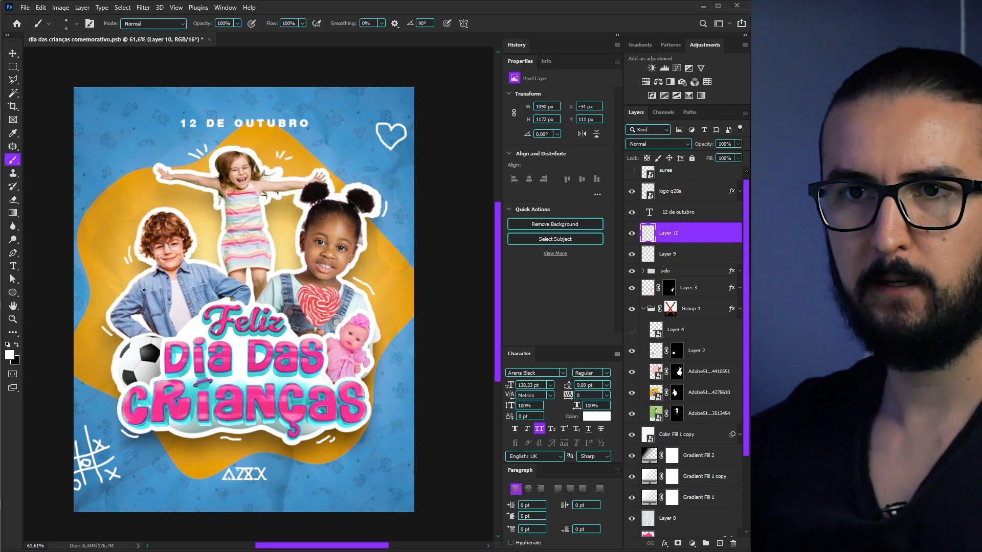
drag(96, 88, 71, 114)
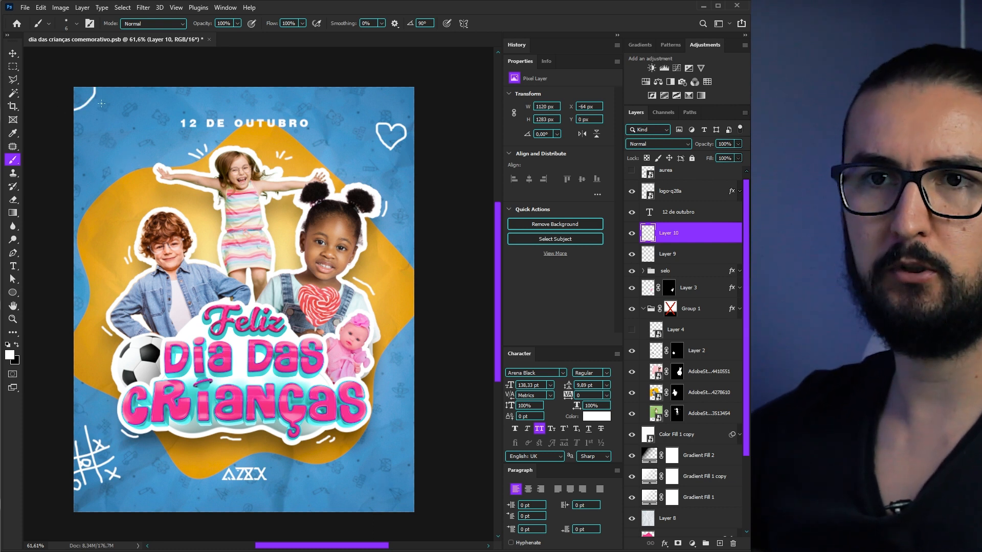
mouse_move(365, 485)
mouse_down()
mouse_move(355, 508)
mouse_move(365, 485)
mouse_move(390, 491)
mouse_up()
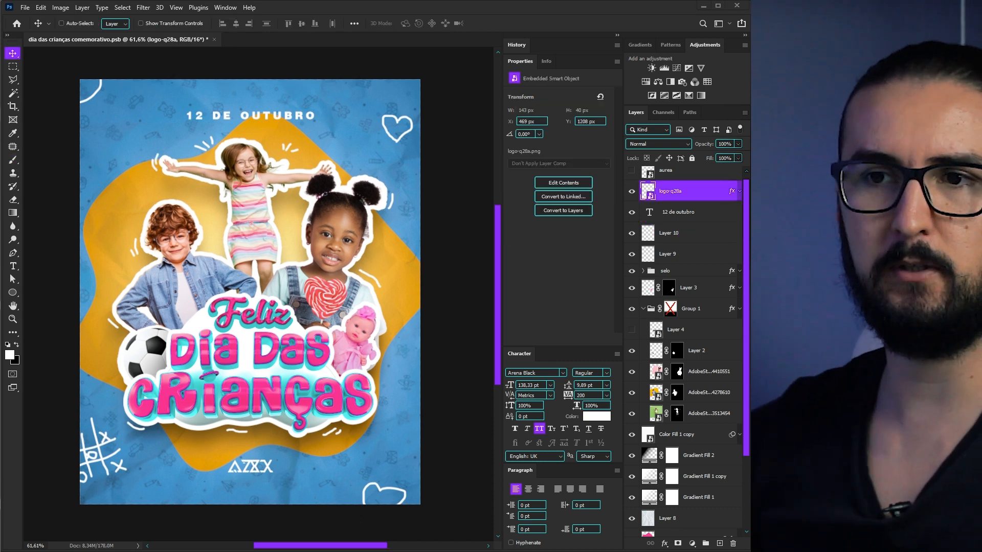
- Group all layers from logo-q28a down to Color Fill 1 and duplicate the group
scroll(652, 298, down, 1)
click(643, 290)
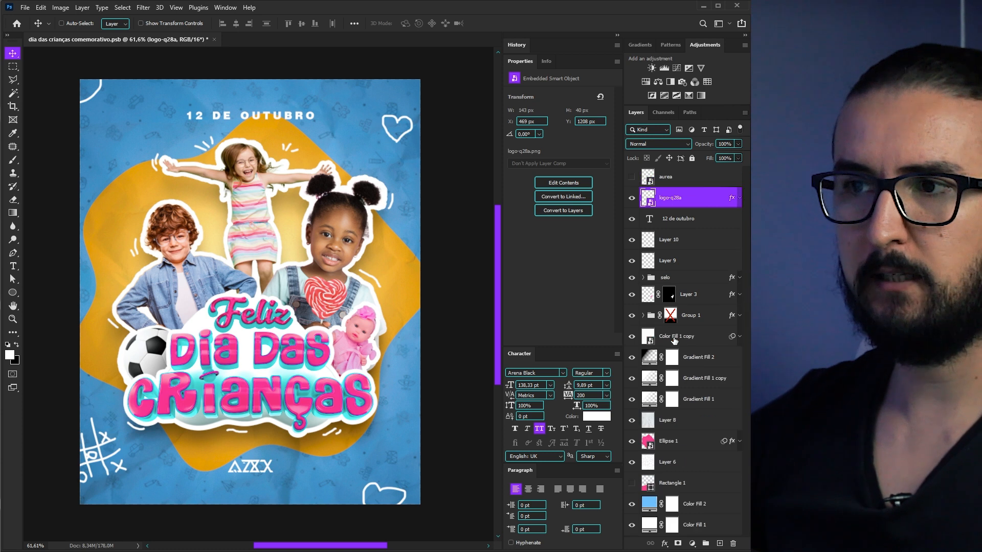
scroll(676, 345, down, 4)
shift+click(691, 522)
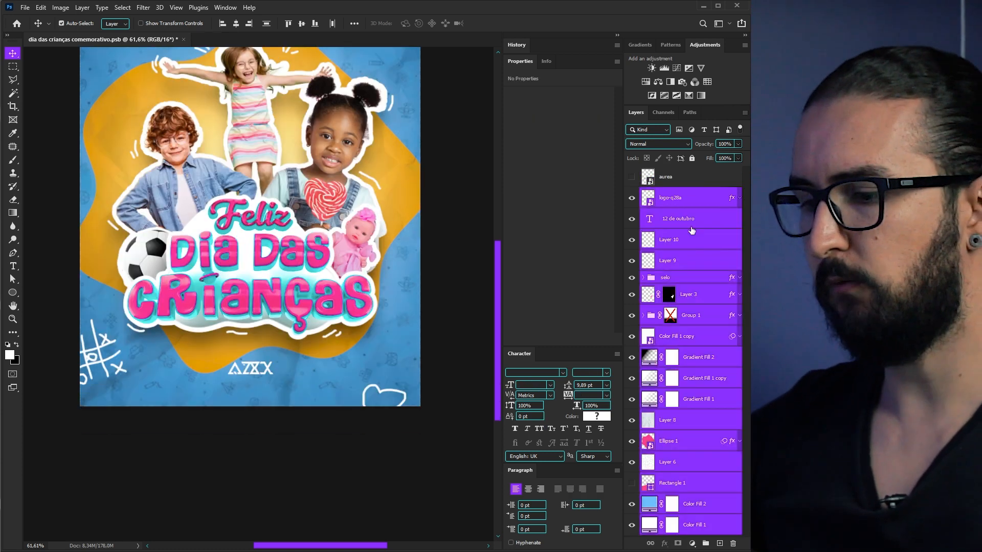
key(ctrl+s)
key(ctrl+g)
key(ctrl+j)
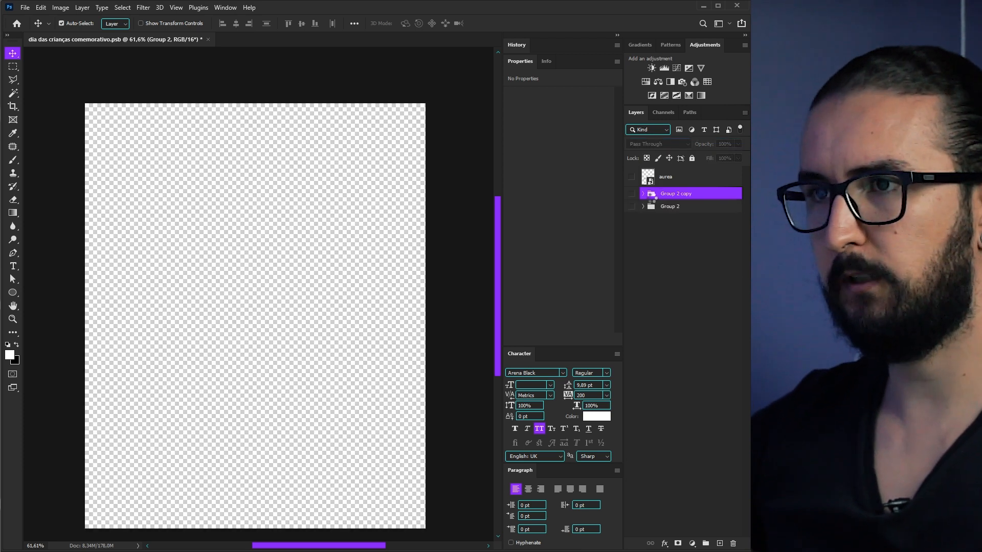
- Hide the original Group 2 and convert Group 2 copy to a smart object
click(631, 206)
right_click(691, 194)
click(741, 270)
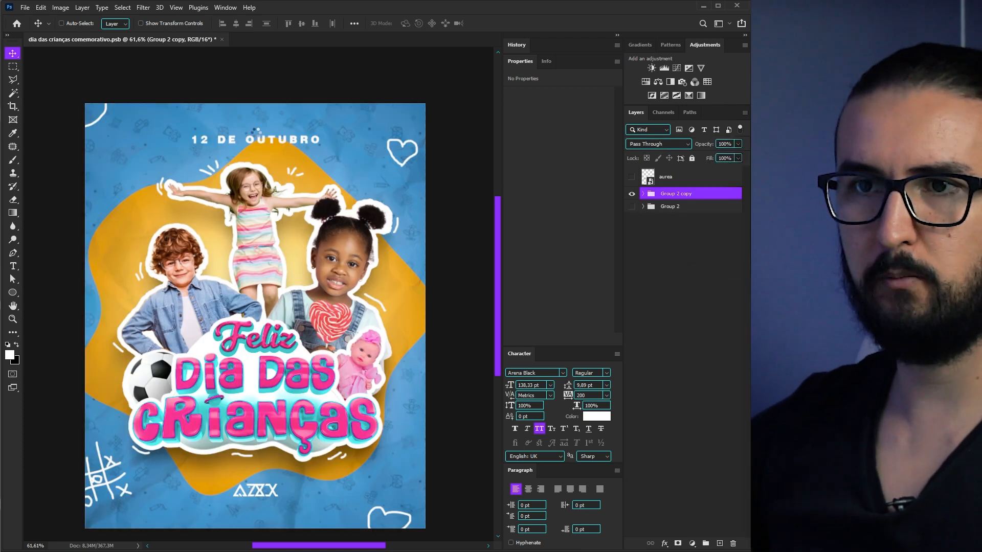
- Apply a Camera Raw filter to Group 2 copy with sharpening 10, contrast +12, clarity +27, dehaze -3, vibrance +6 and saturation -4
click(144, 7)
click(171, 84)
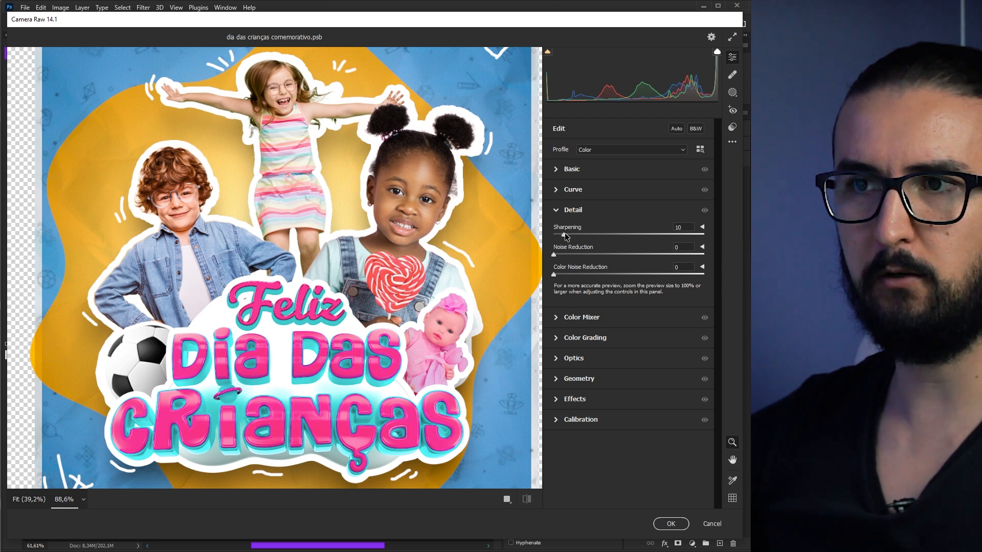
click(591, 169)
drag(632, 266, 641, 266)
drag(633, 367, 640, 368)
drag(628, 408, 632, 409)
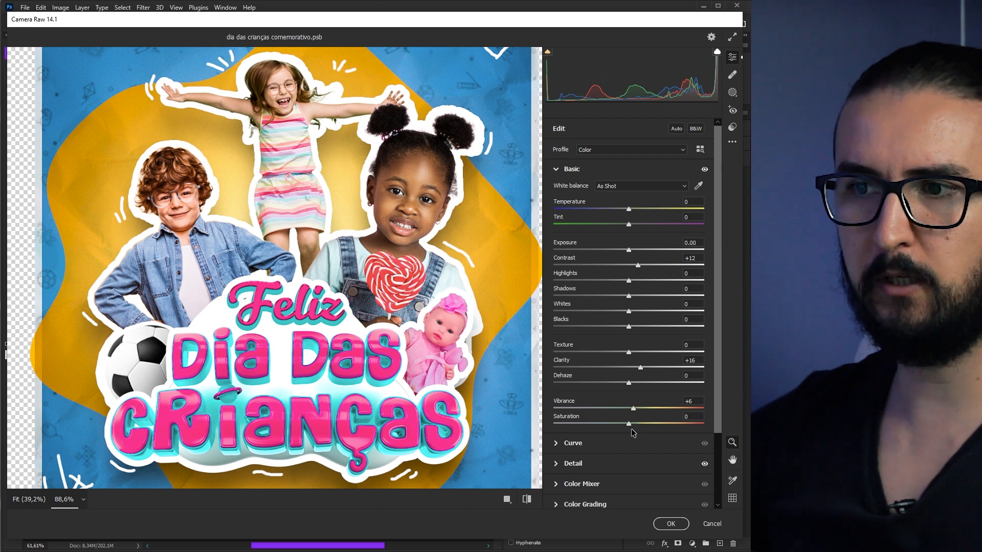
drag(629, 425, 628, 428)
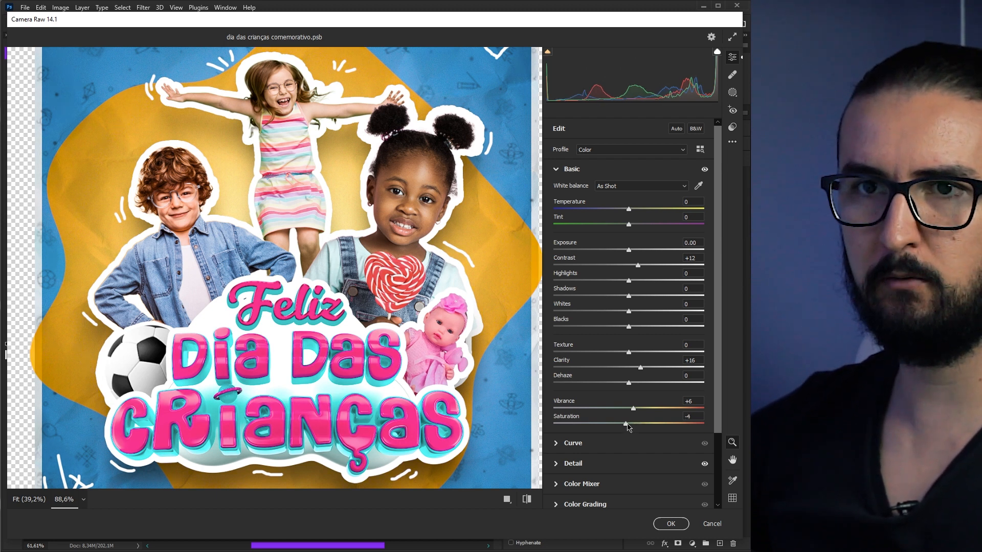
mouse_move(639, 368)
mouse_down()
mouse_move(644, 378)
mouse_move(650, 368)
mouse_move(628, 385)
mouse_up()
drag(335, 312, 317, 309)
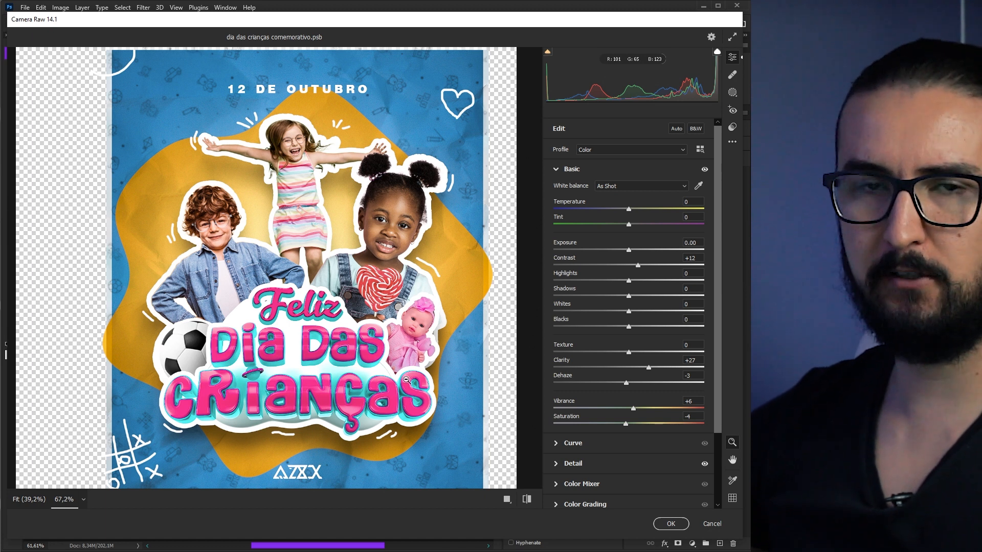
click(671, 524)
- Show the original Group 2, compare the artwork with and without the filtered copy, and save the document with both visible
click(632, 243)
click(733, 199)
click(632, 199)
click(632, 200)
click(632, 200)
click(634, 199)
click(634, 199)
click(634, 199)
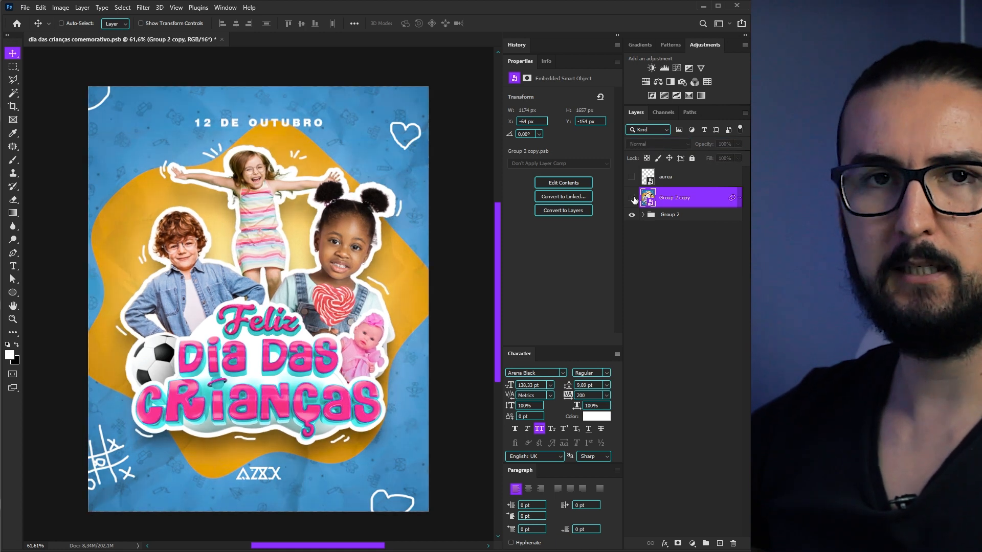
click(633, 198)
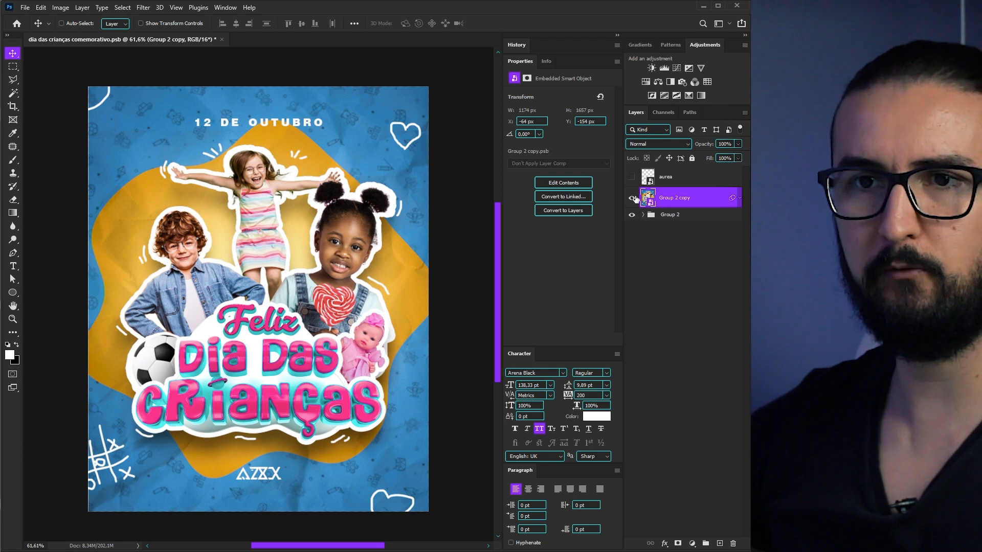
key(ctrl+s)
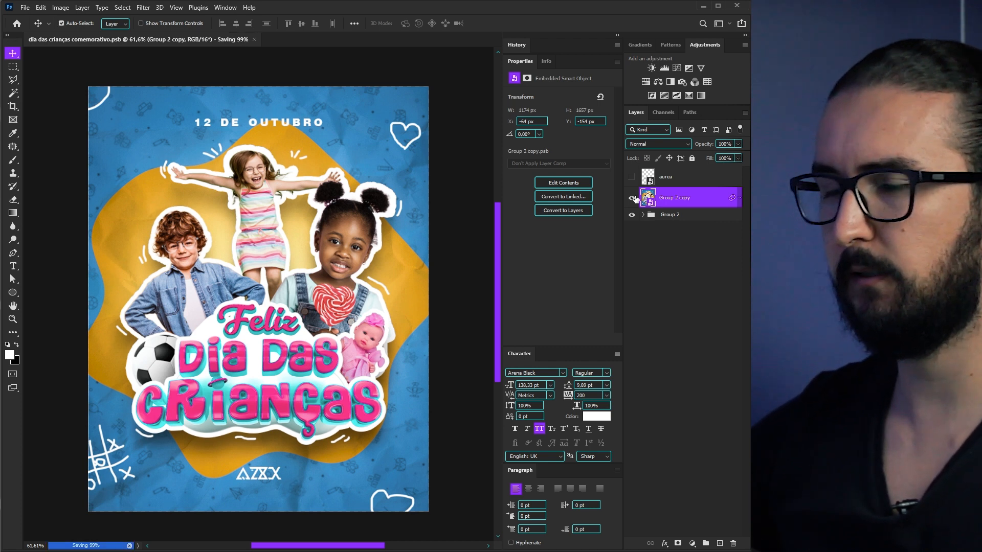